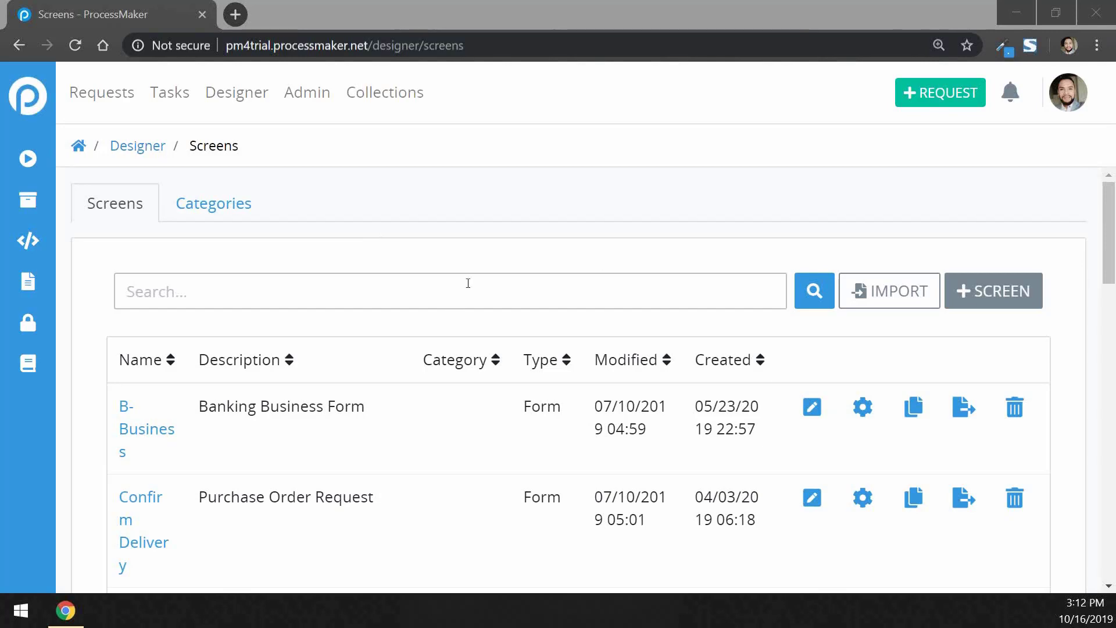
Switch the browser to full screen and start a new screen from the Screens list.
scroll(468, 283, down, 1)
scroll(468, 283, up, 1)
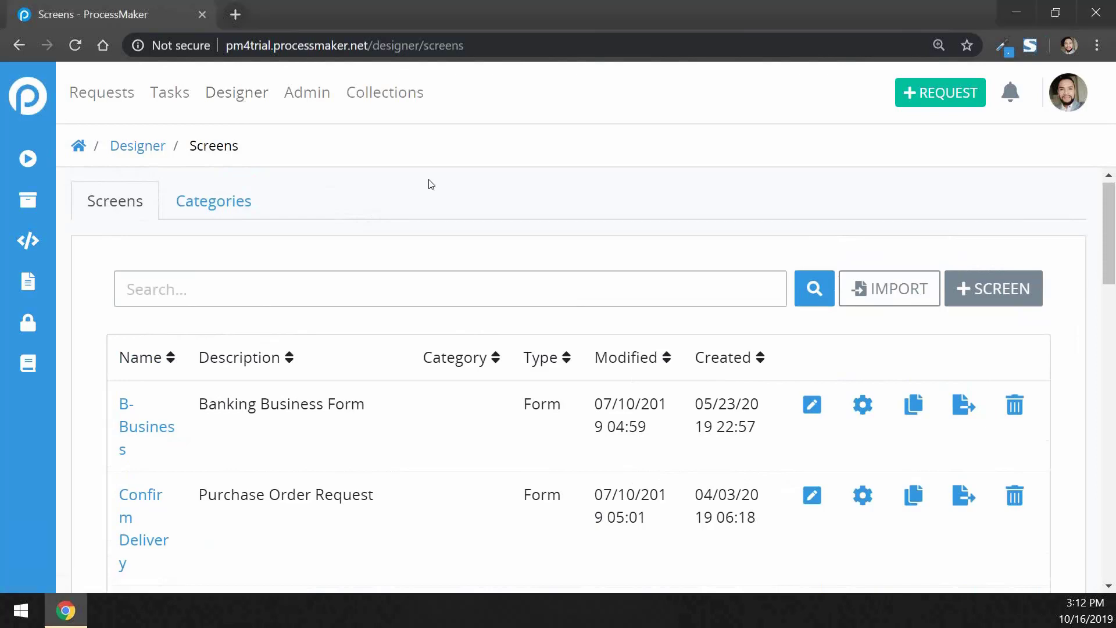
key(F11)
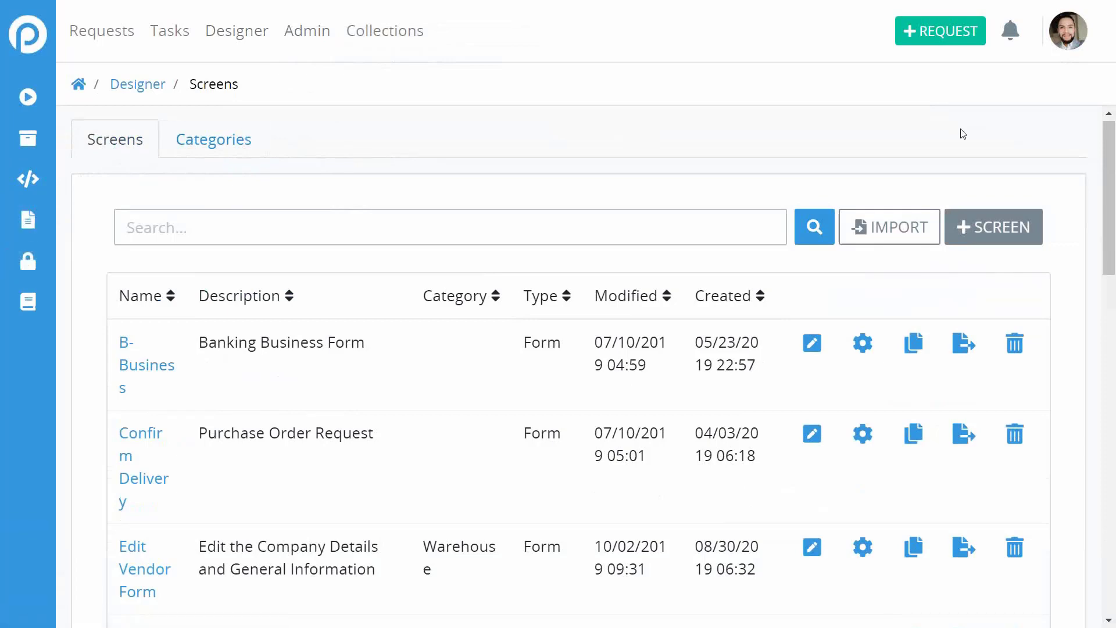
click(996, 225)
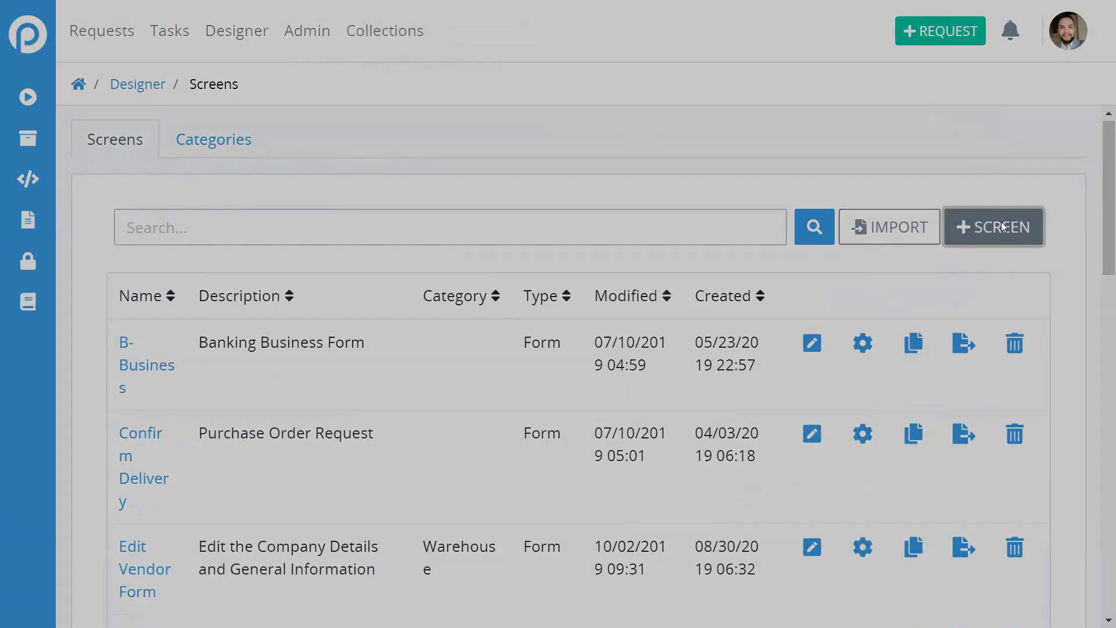
Enter 'Leave of Absence Request' as the screen name and choose Form as its type.
click(462, 180)
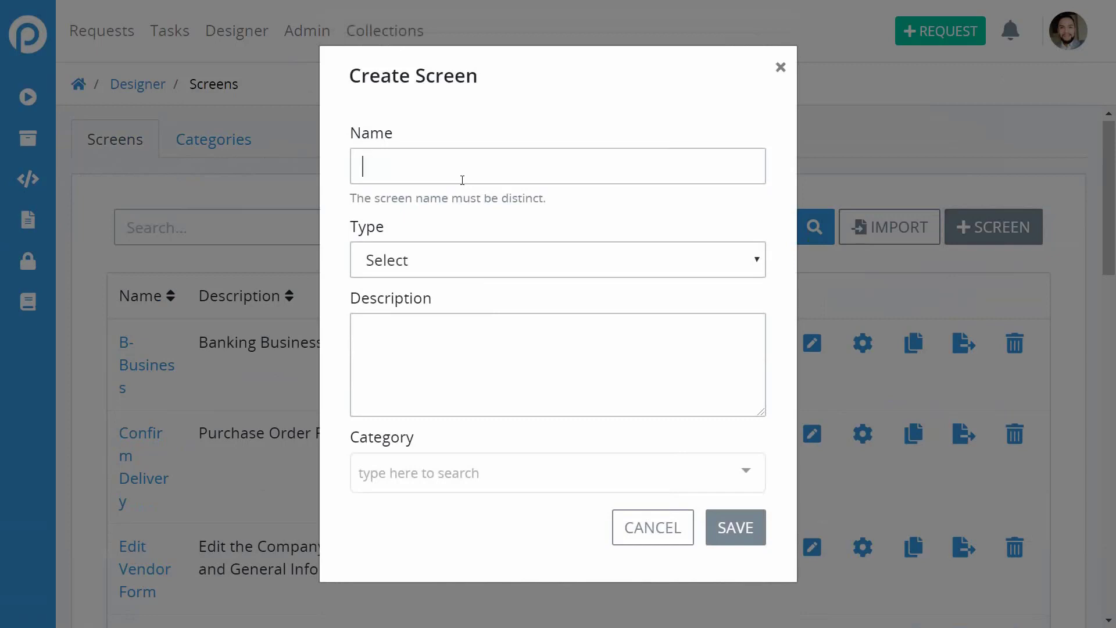
text(Leave of Abscence Reaquest)
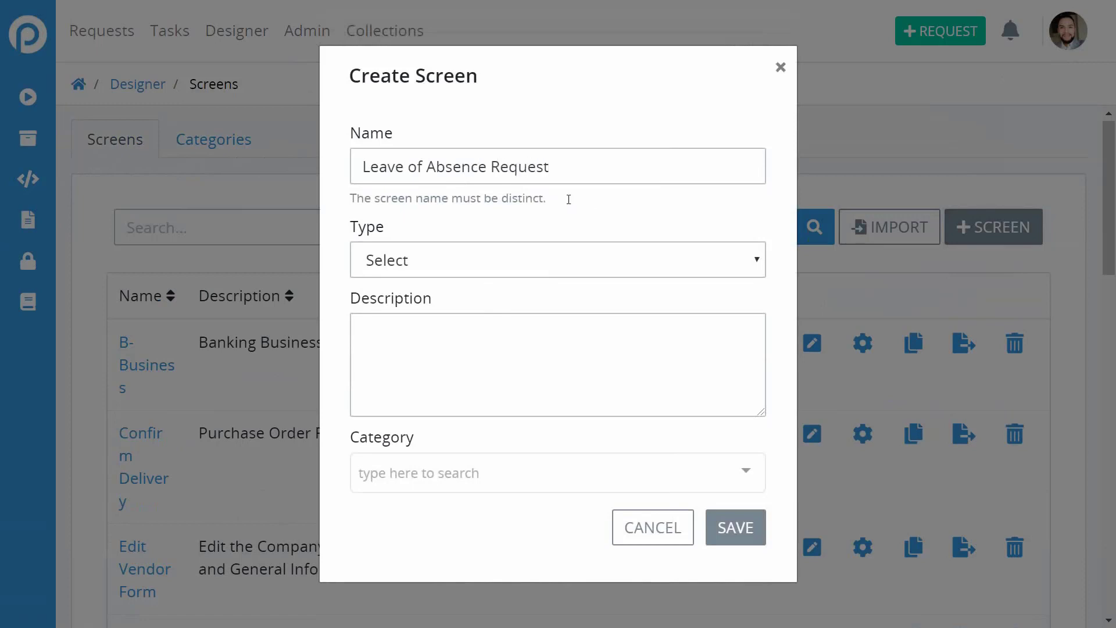
click(501, 256)
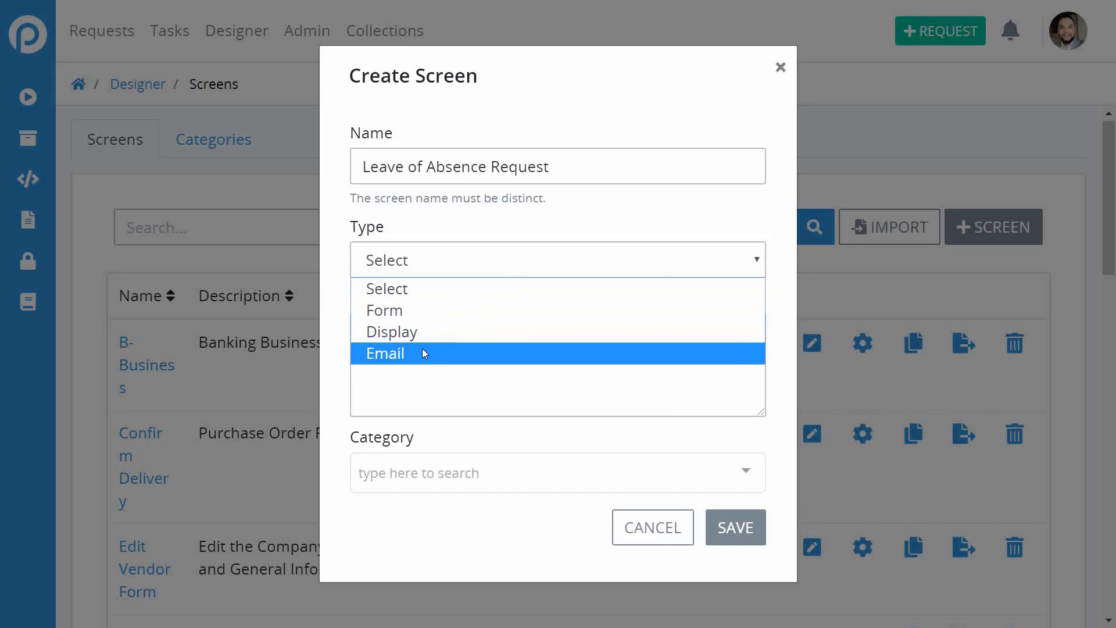
click(427, 309)
Describe the screen as 'All of the related detail sent by an employee about a leave of absence request'.
click(476, 324)
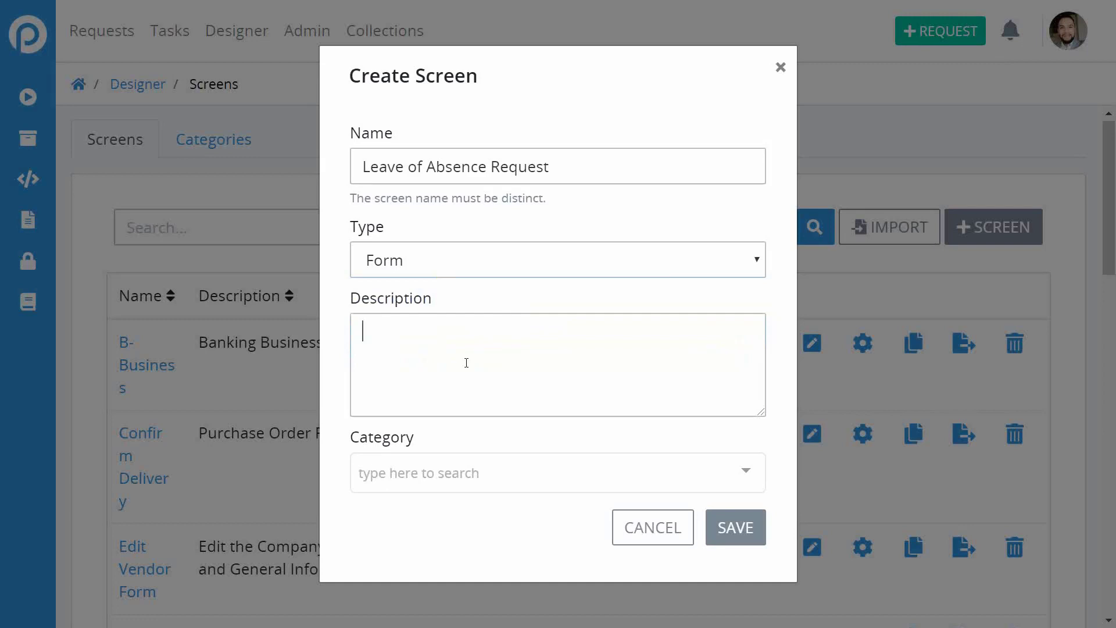
text(All of the related detials)
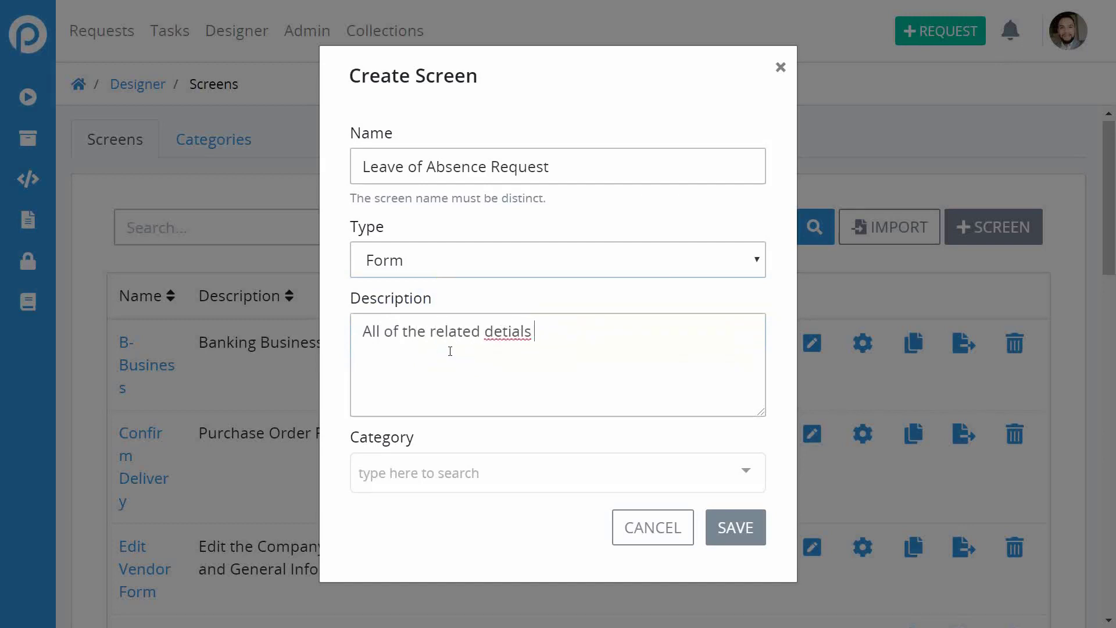
key(BackSpace)
key(BackSpace)
key(BackSpace)
key(BackSpace)
text(ail sent by an em)
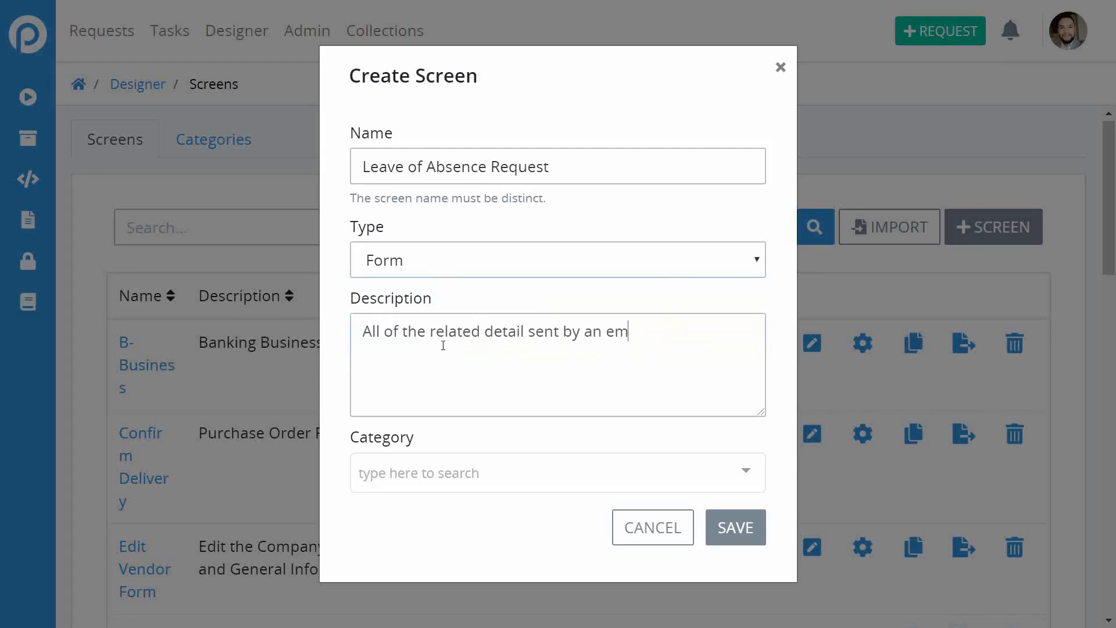
text(ployee about a)
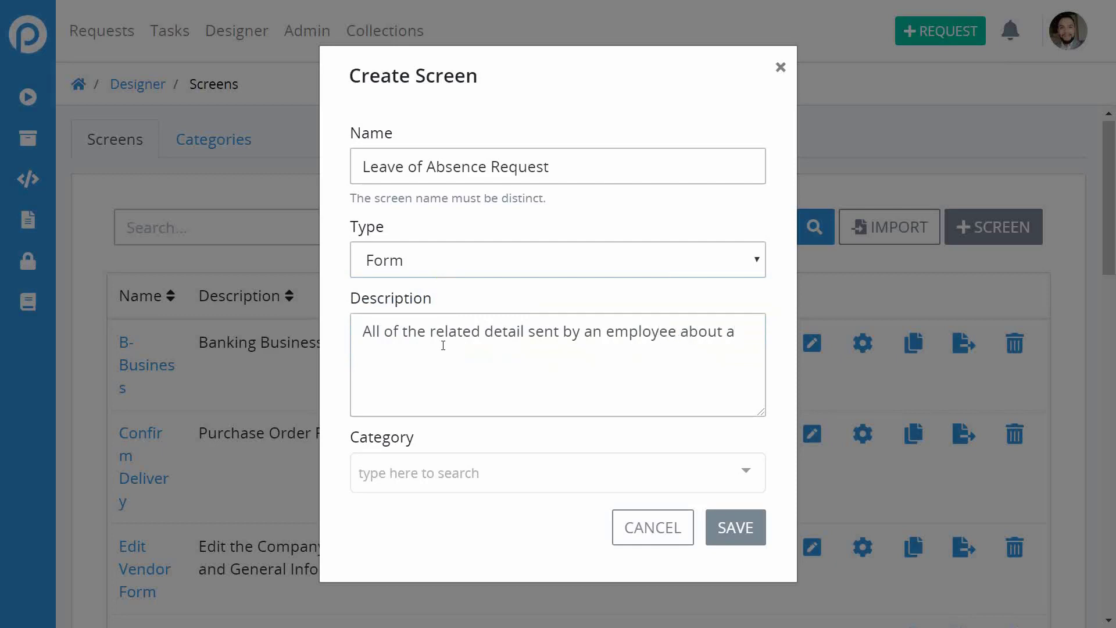
text( leave of absence request)
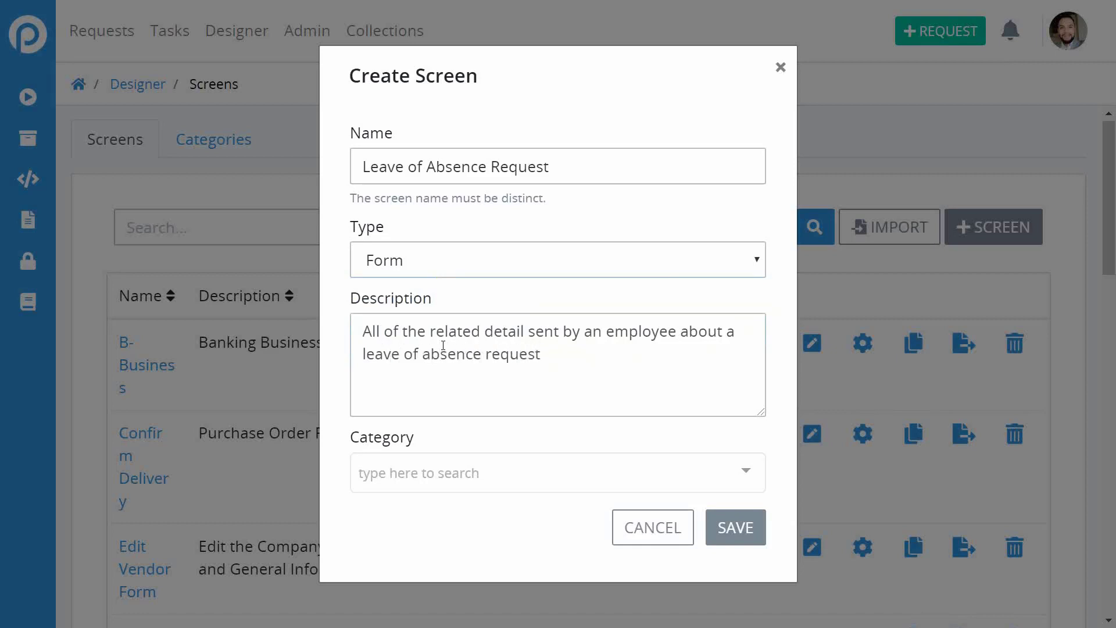
File the screen under the Human Resources category and save it.
click(494, 467)
scroll(613, 456, down, 1)
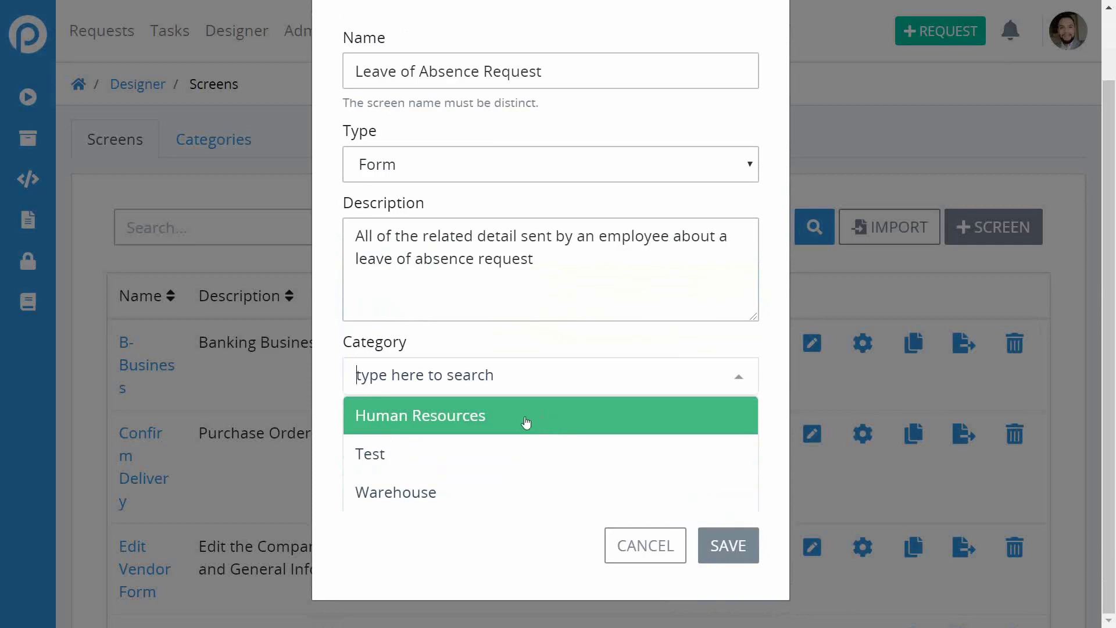
click(438, 419)
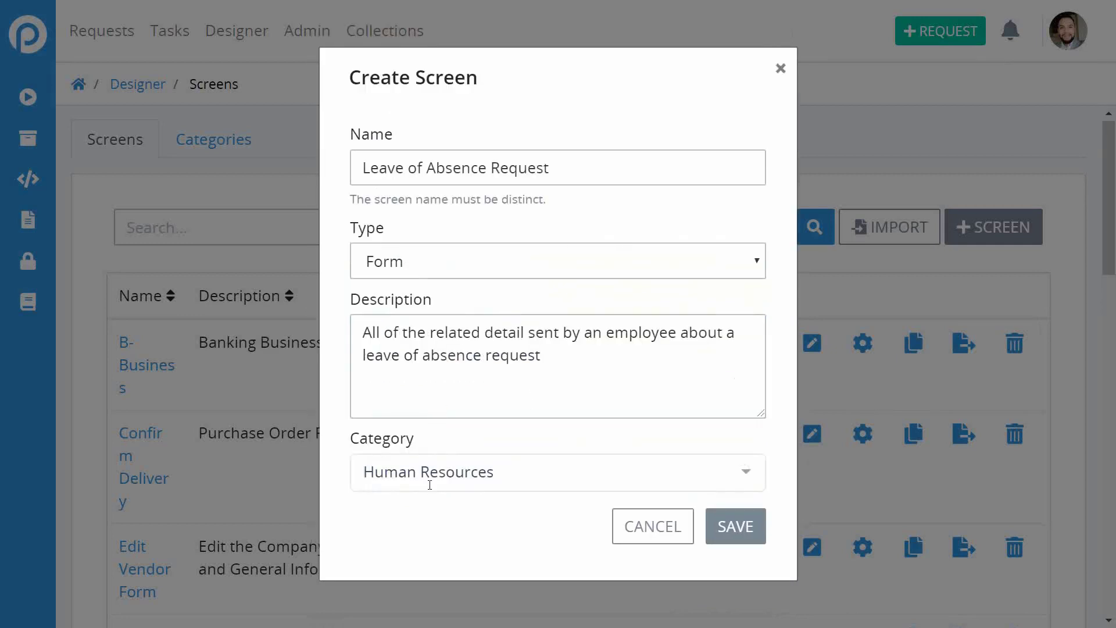
click(736, 529)
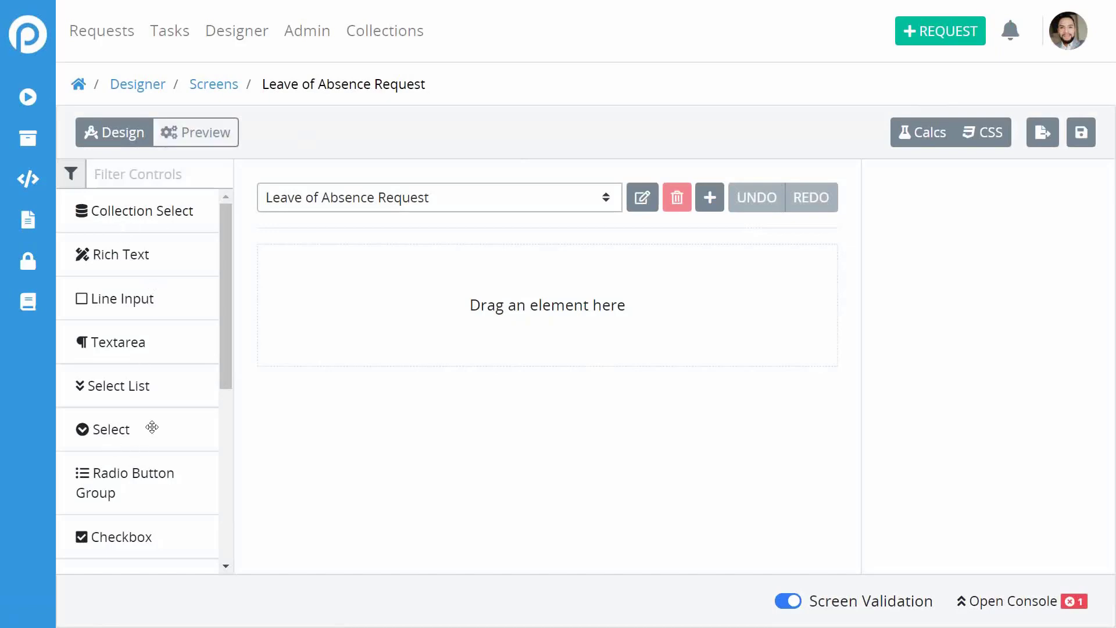
Drop a Rich Text control onto the empty form canvas and select it.
mouse_move(222, 289)
mouse_down()
mouse_move(237, 451)
mouse_move(232, 273)
mouse_up()
mouse_move(126, 266)
mouse_down()
mouse_move(466, 243)
mouse_move(437, 299)
mouse_move(134, 253)
mouse_up()
drag(114, 254, 372, 240)
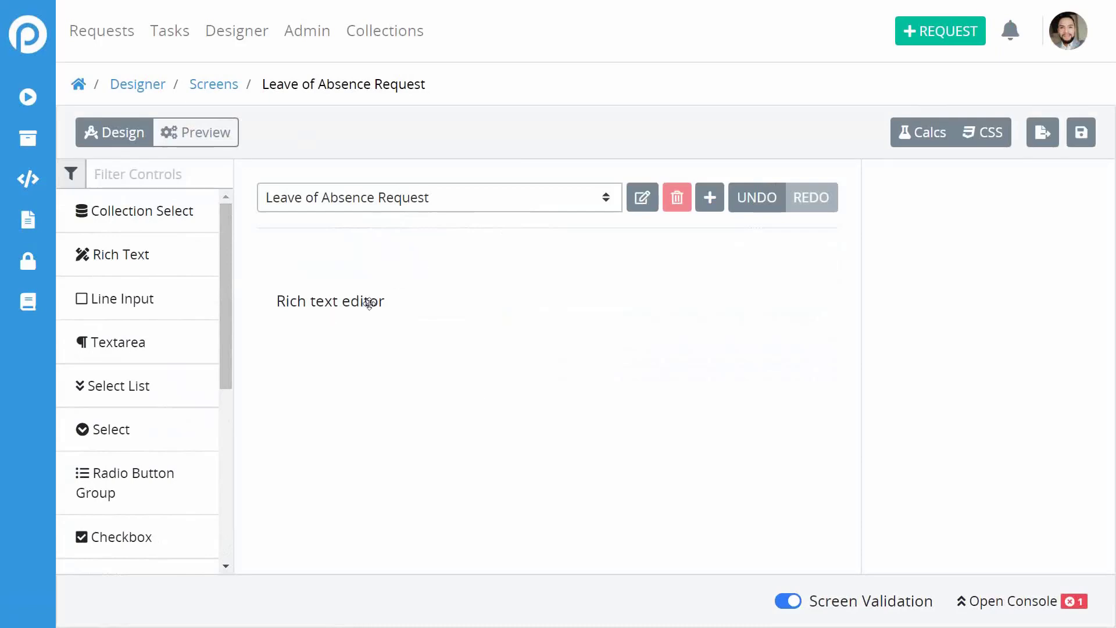
click(369, 302)
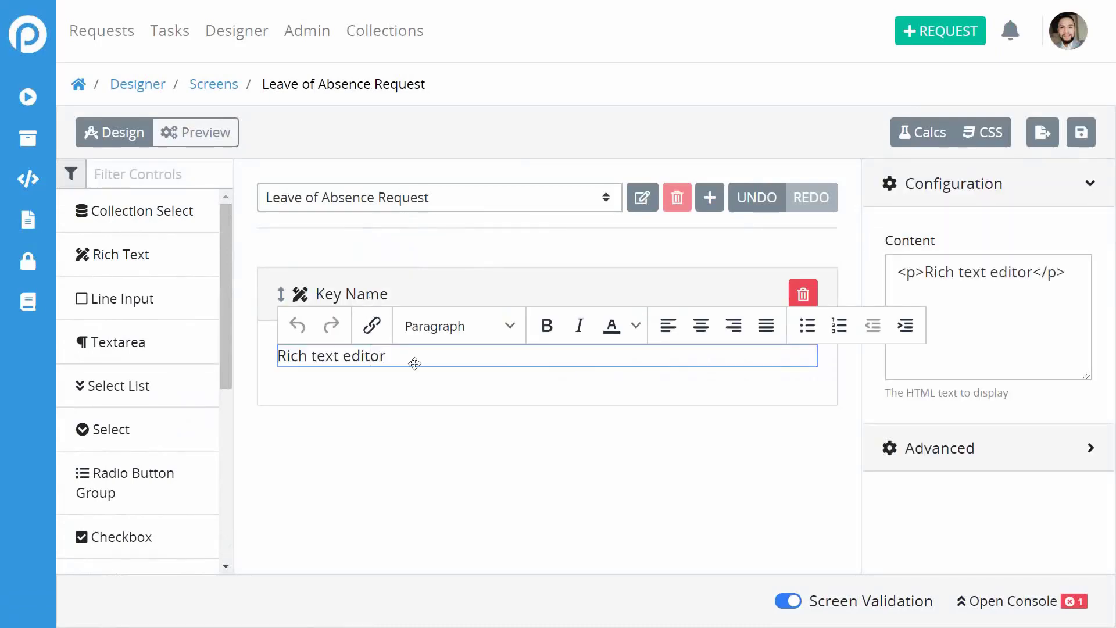
Replace the rich text placeholder with 'Leave of Absence Request'.
triple_click(441, 358)
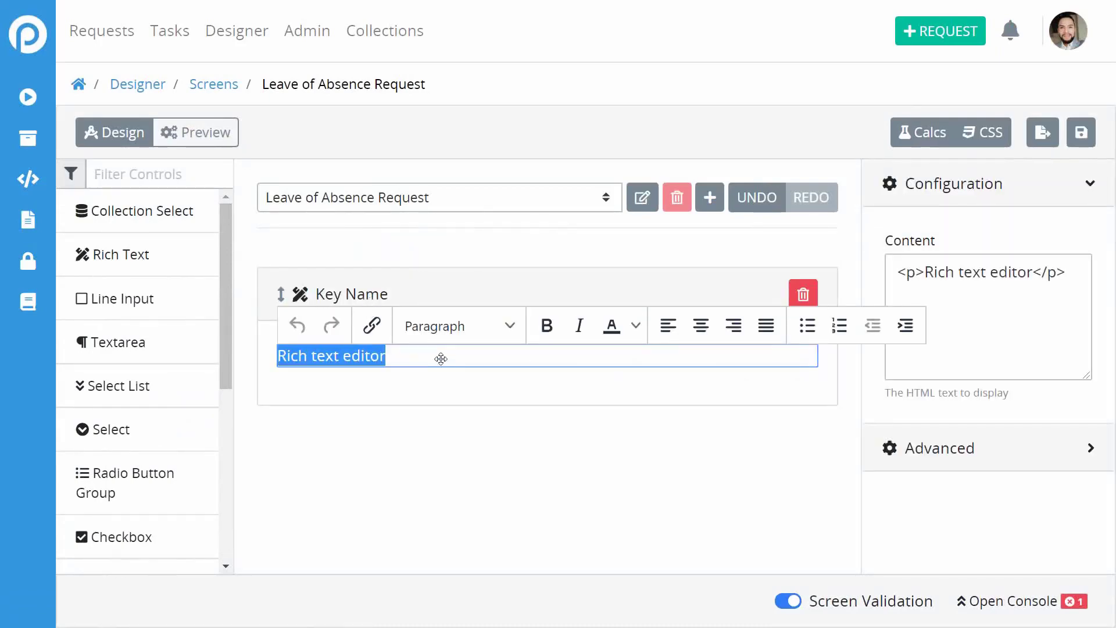
text(LEa)
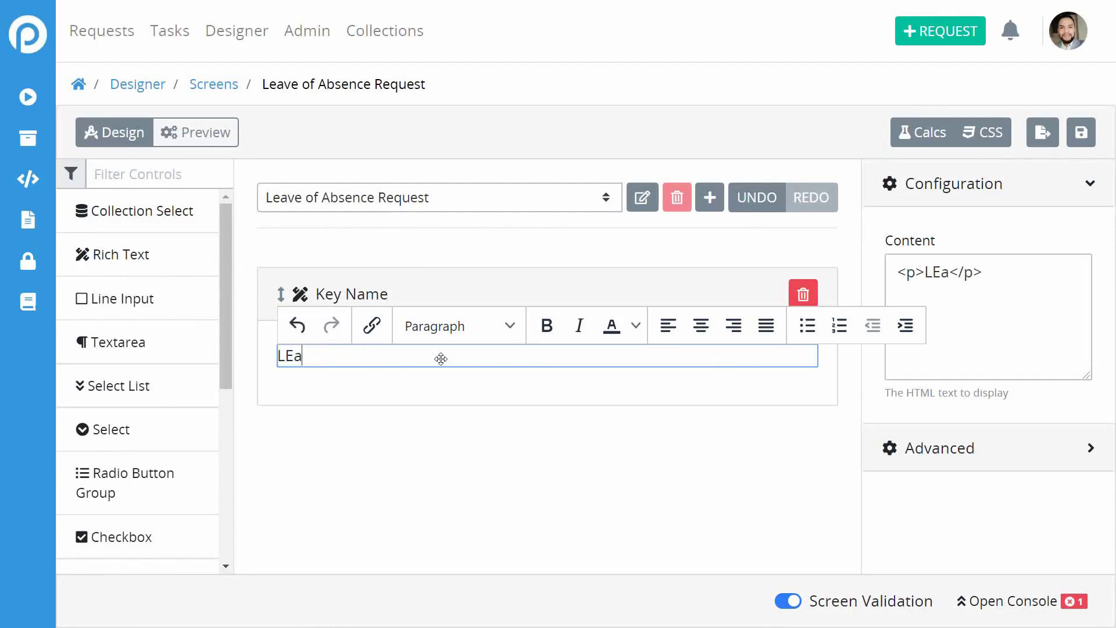
key(BackSpace)
key(BackSpace)
text(eave of )
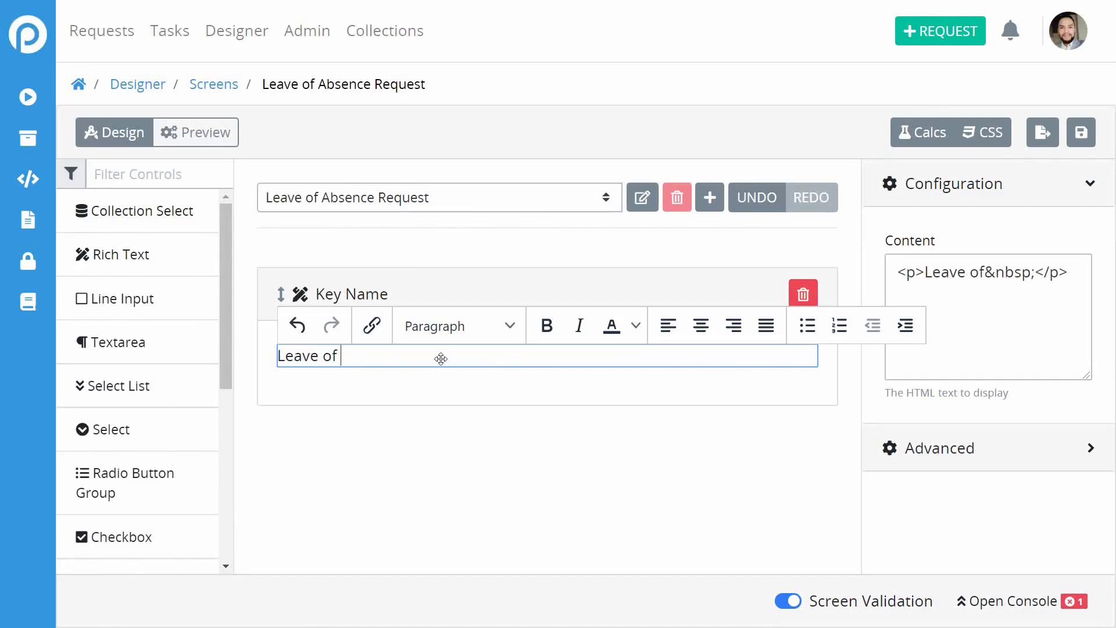
text(Absce)
key(BackSpace)
key(BackSpace)
key(BackSpace)
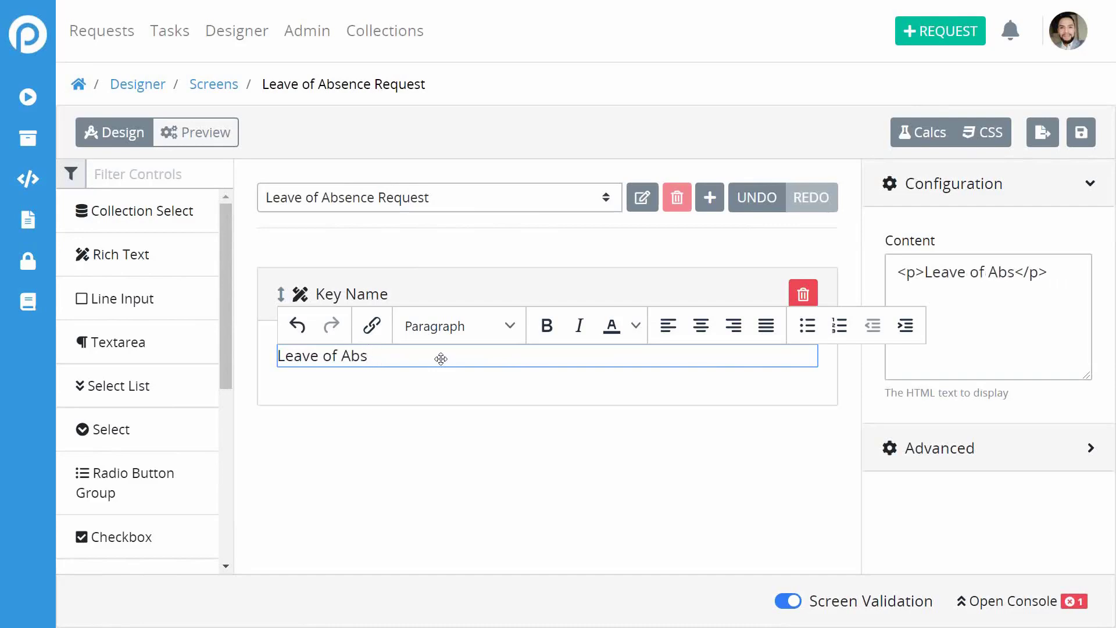
text(sence )
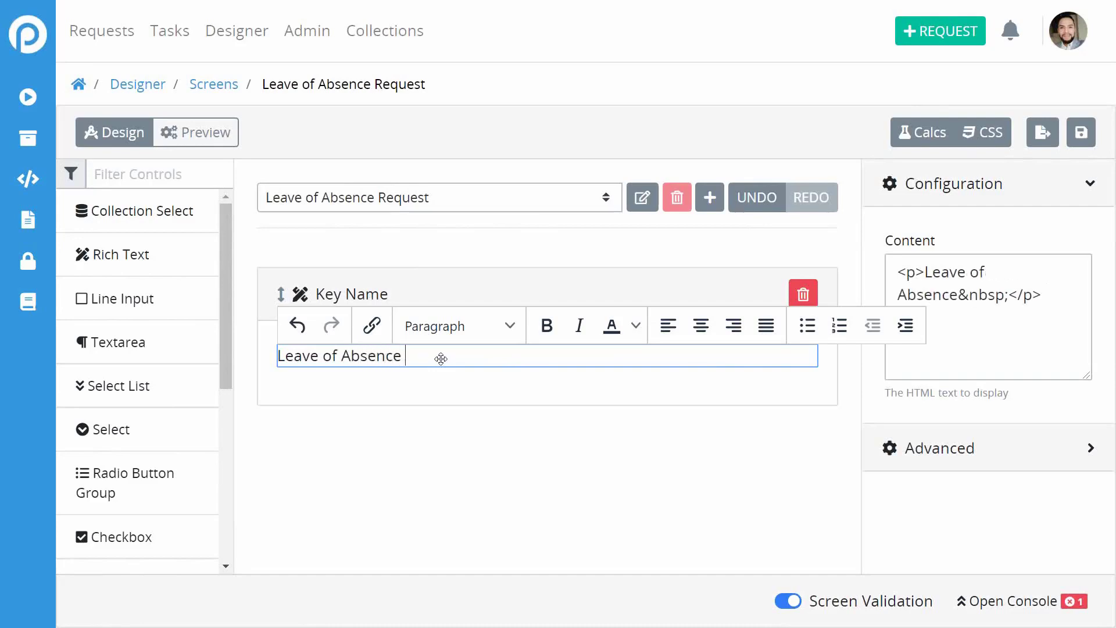
text(Request)
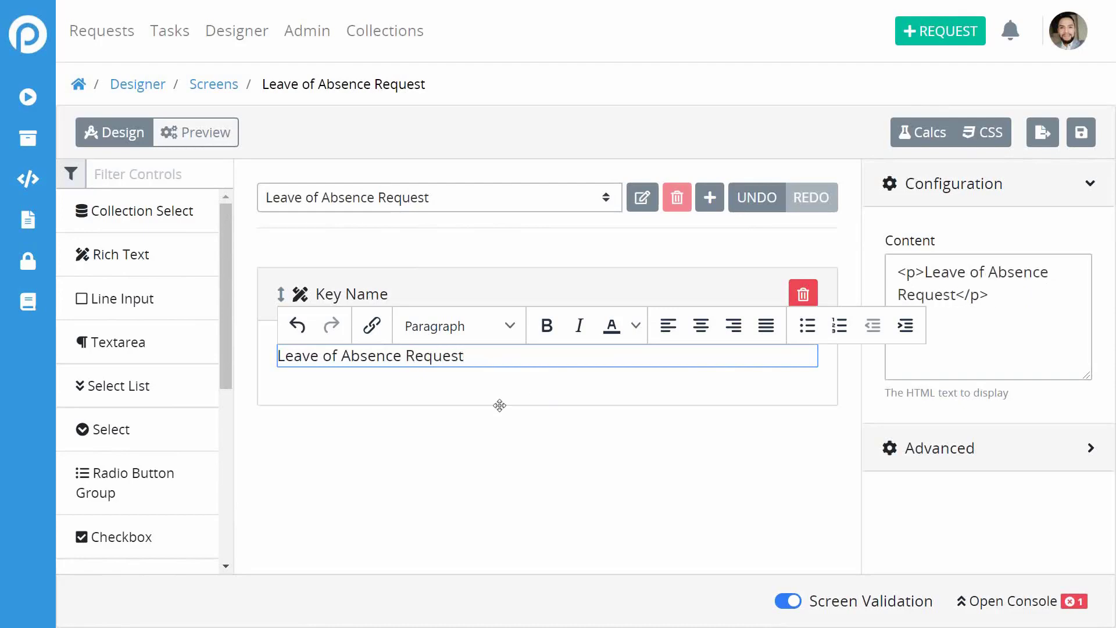
click(475, 459)
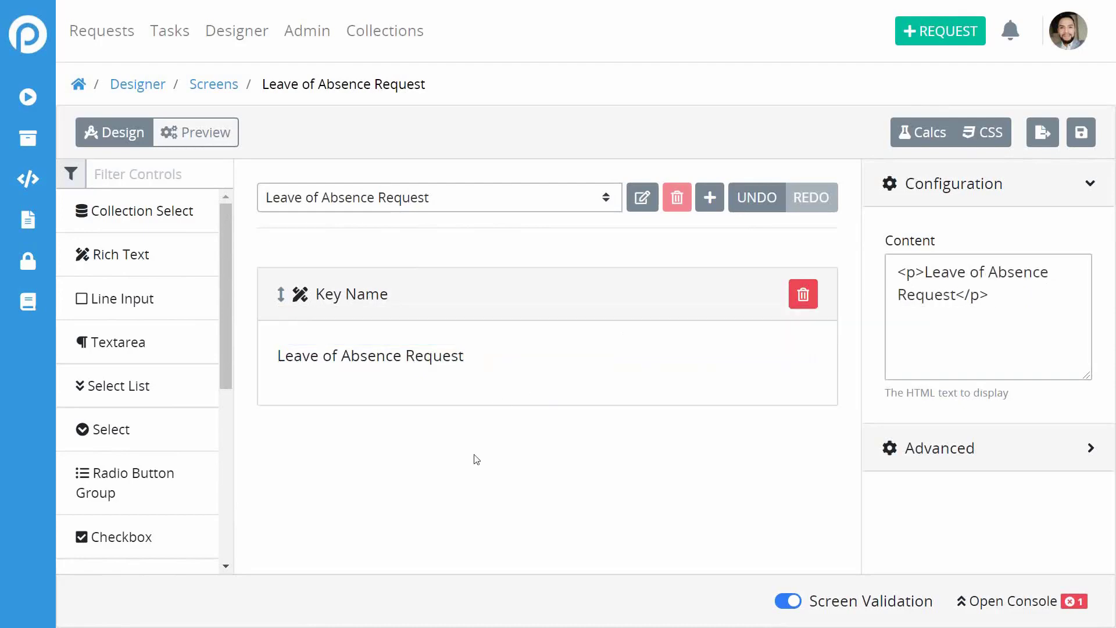
Format the title as bold, blue Heading 2 text.
click(456, 364)
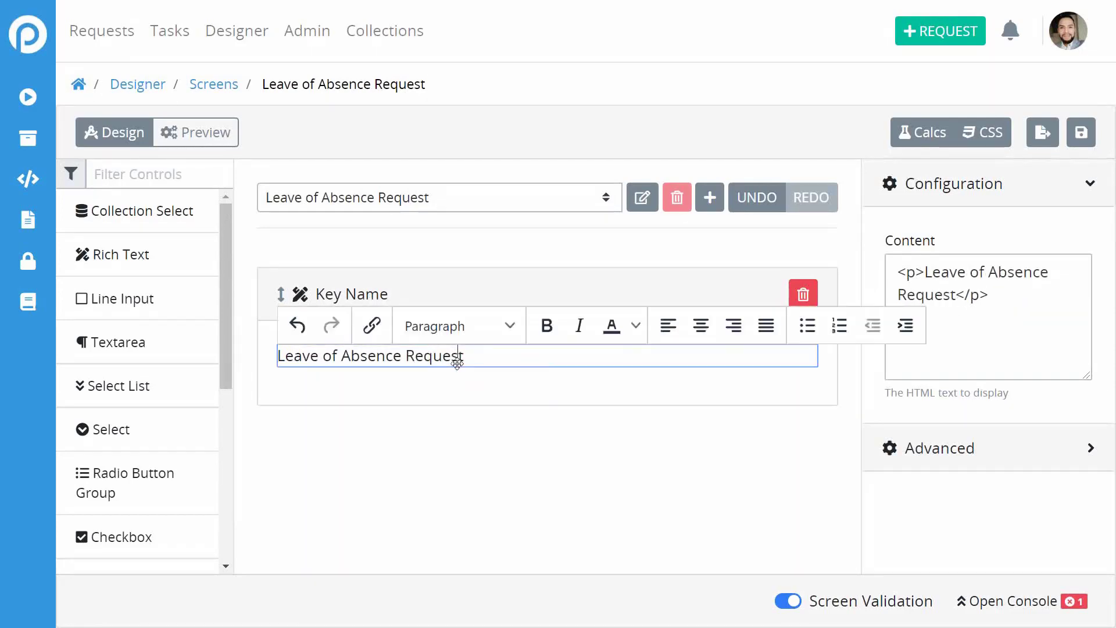
key(ctrl+shift+Left)
key(ctrl+shift+Left)
key(ctrl+shift+Left)
key(ctrl+shift+Left)
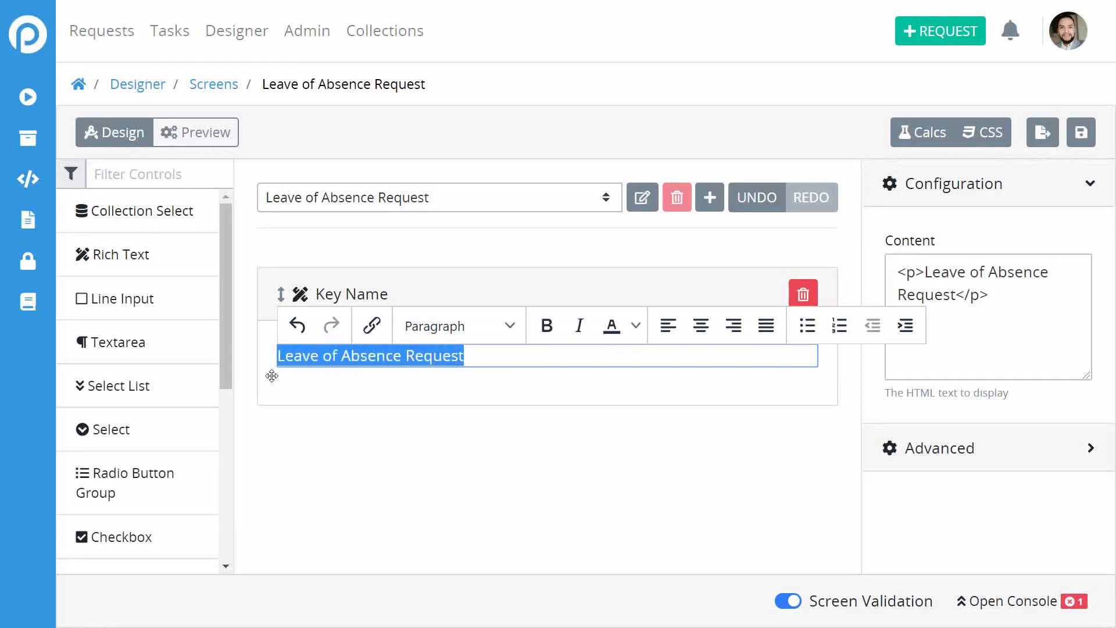
click(547, 326)
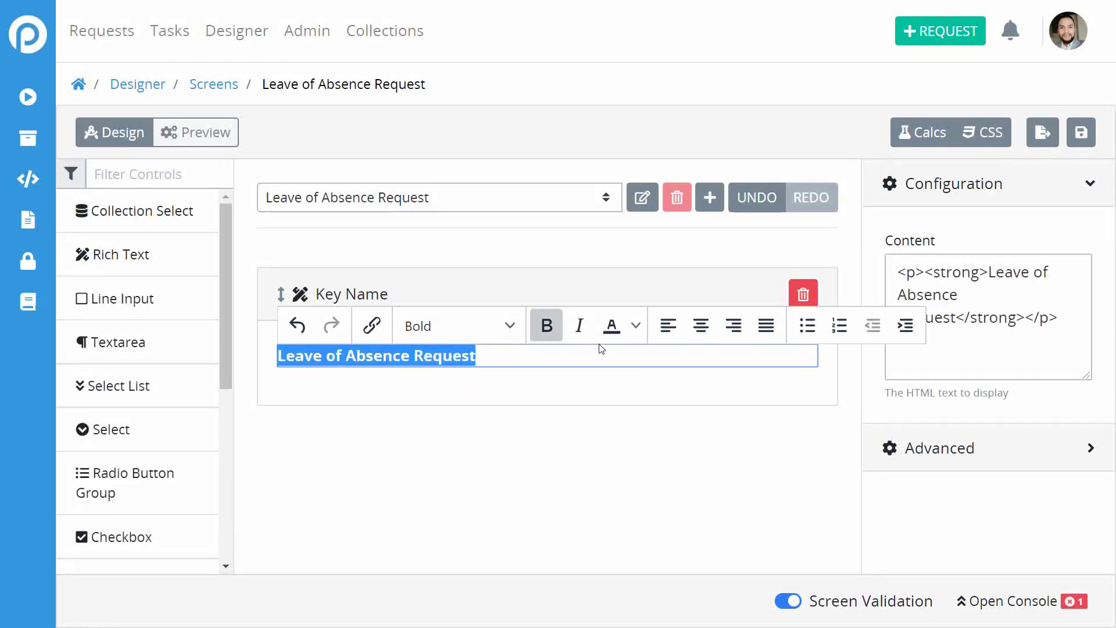
click(637, 324)
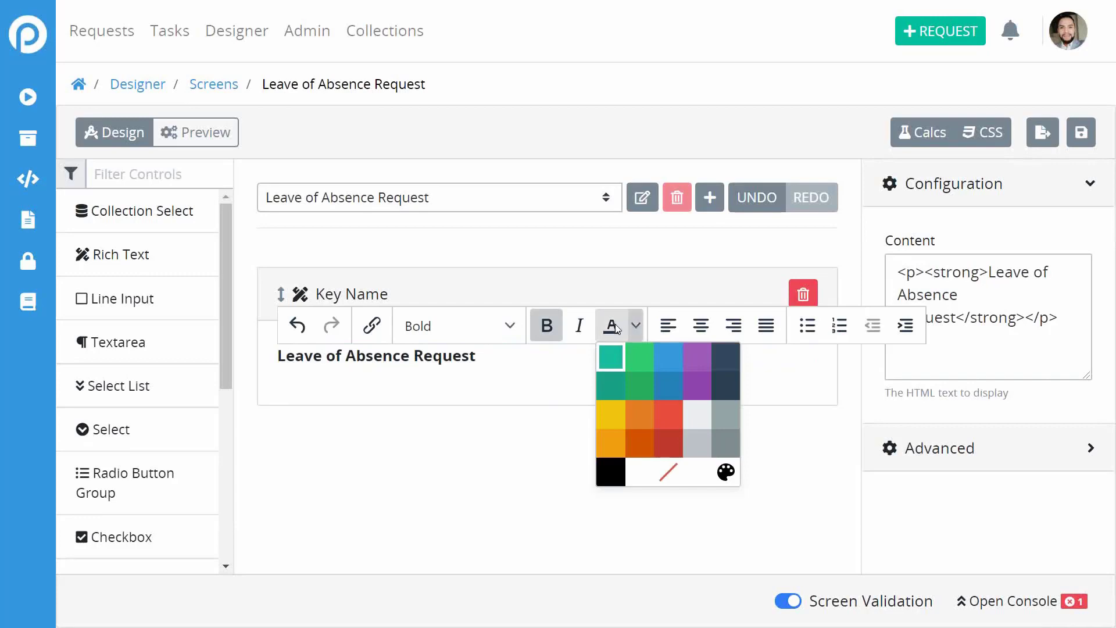
click(668, 387)
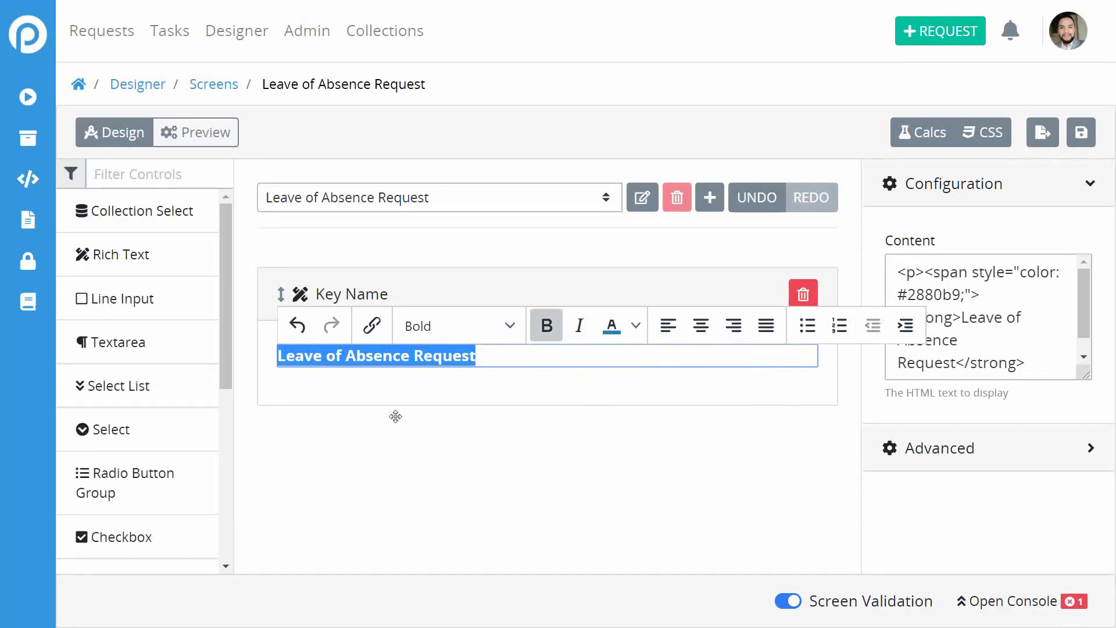
click(510, 334)
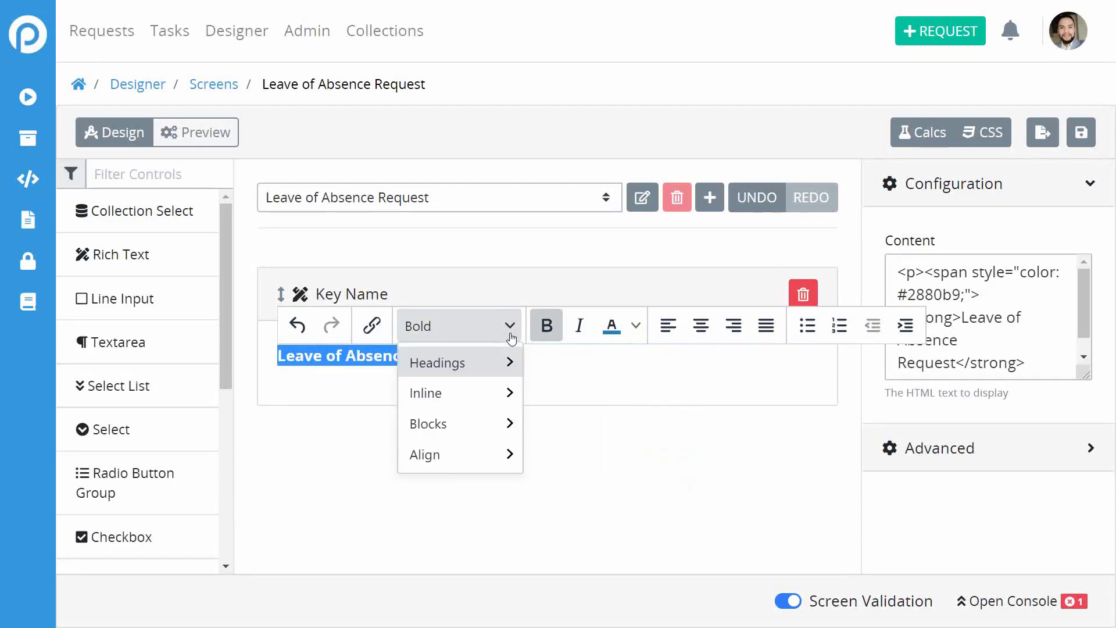
mouse_move(507, 363)
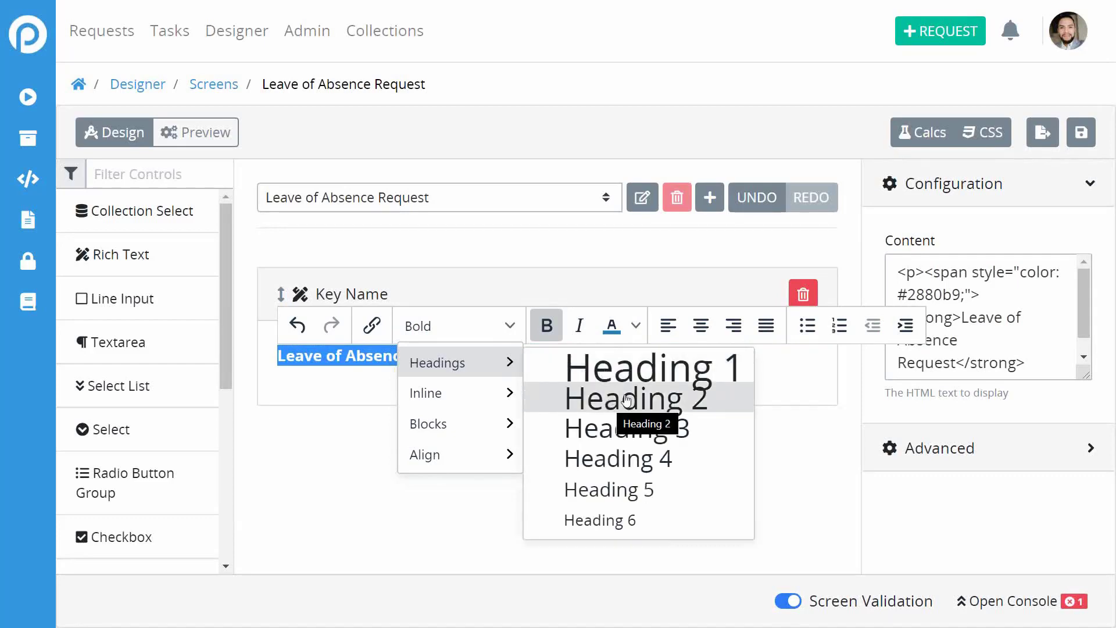
click(645, 398)
click(517, 491)
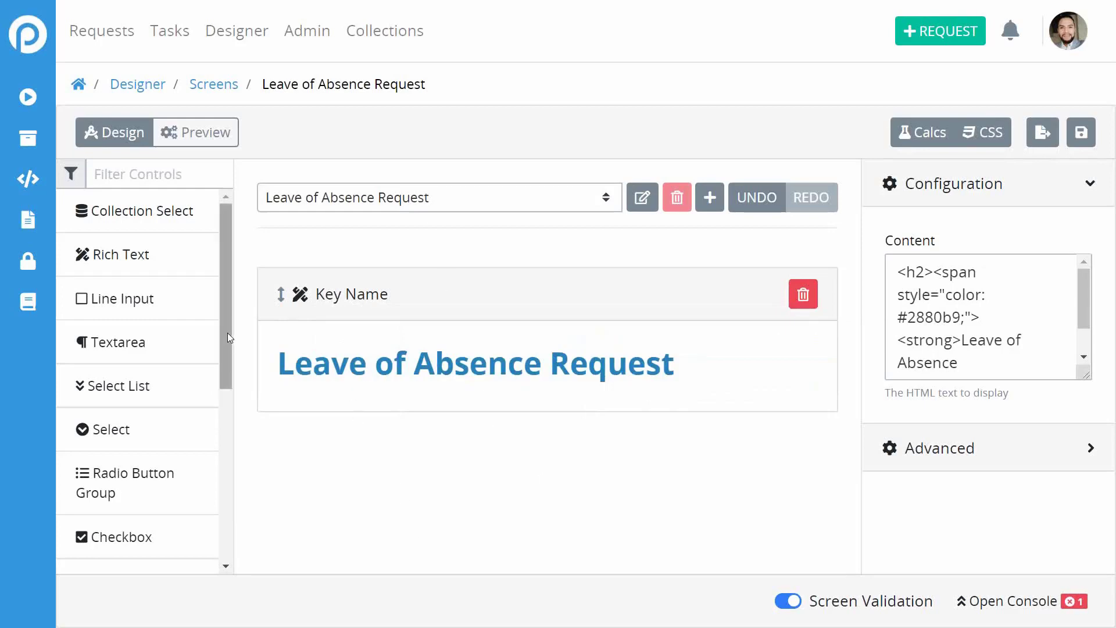
Place a two-column Multicolumn / Table below the heading and select it.
drag(228, 333, 237, 365)
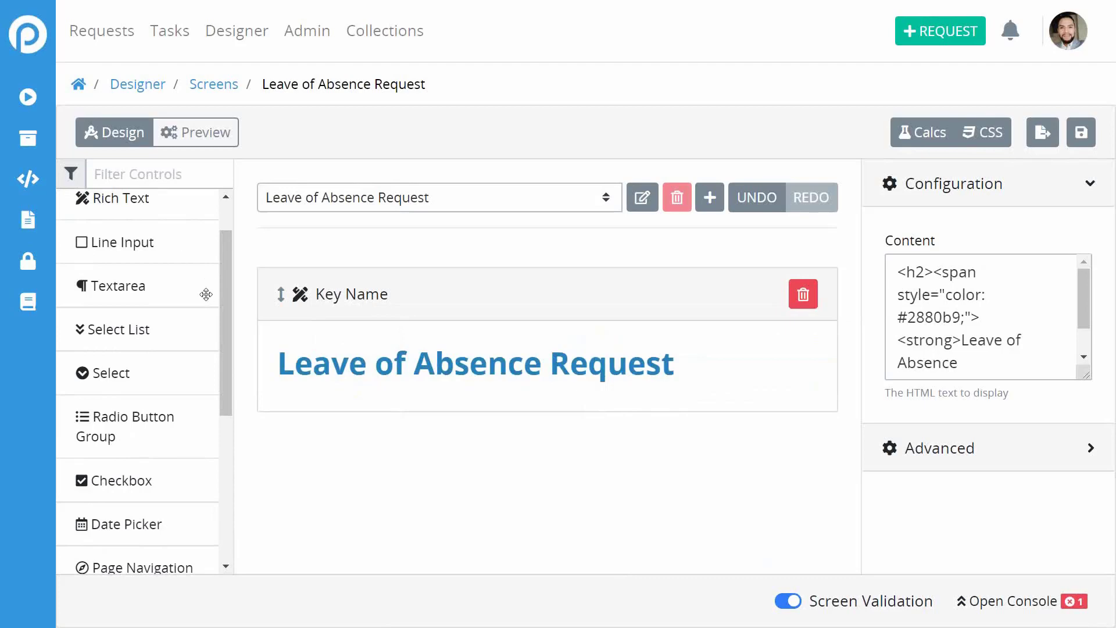
drag(229, 343, 242, 259)
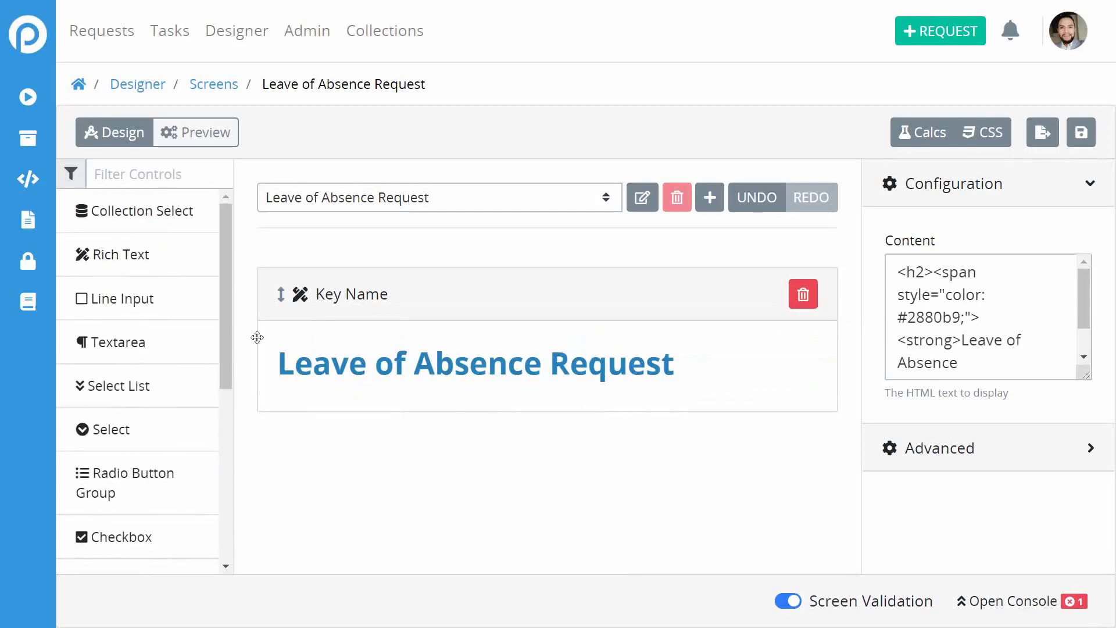
mouse_move(224, 297)
mouse_down()
mouse_move(243, 471)
mouse_move(236, 301)
mouse_up()
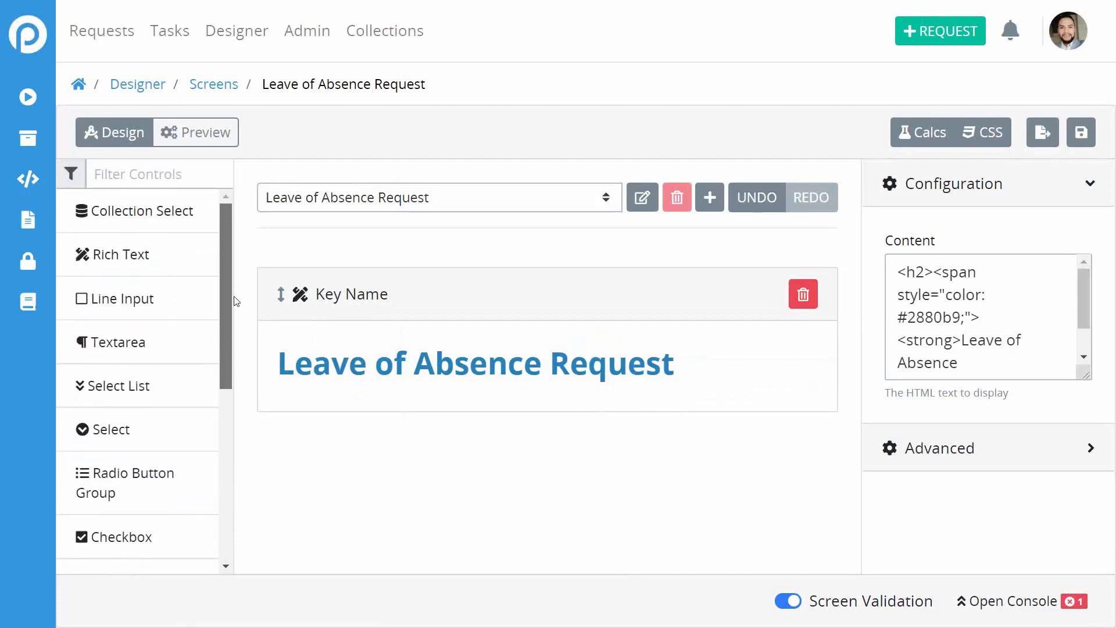
drag(236, 301, 229, 431)
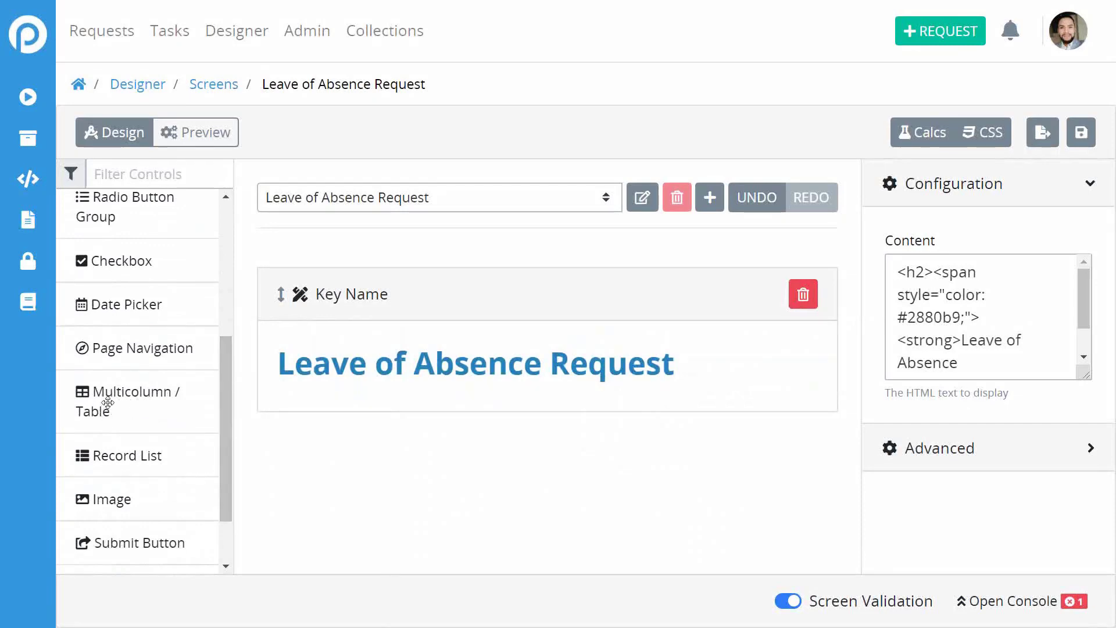
drag(108, 403, 387, 429)
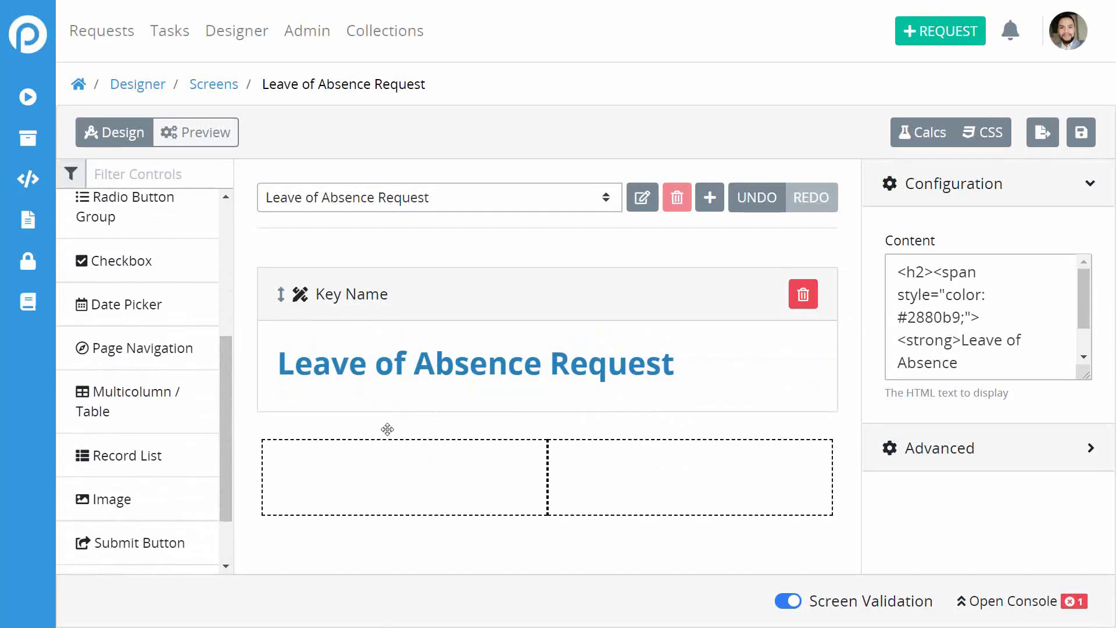
click(389, 459)
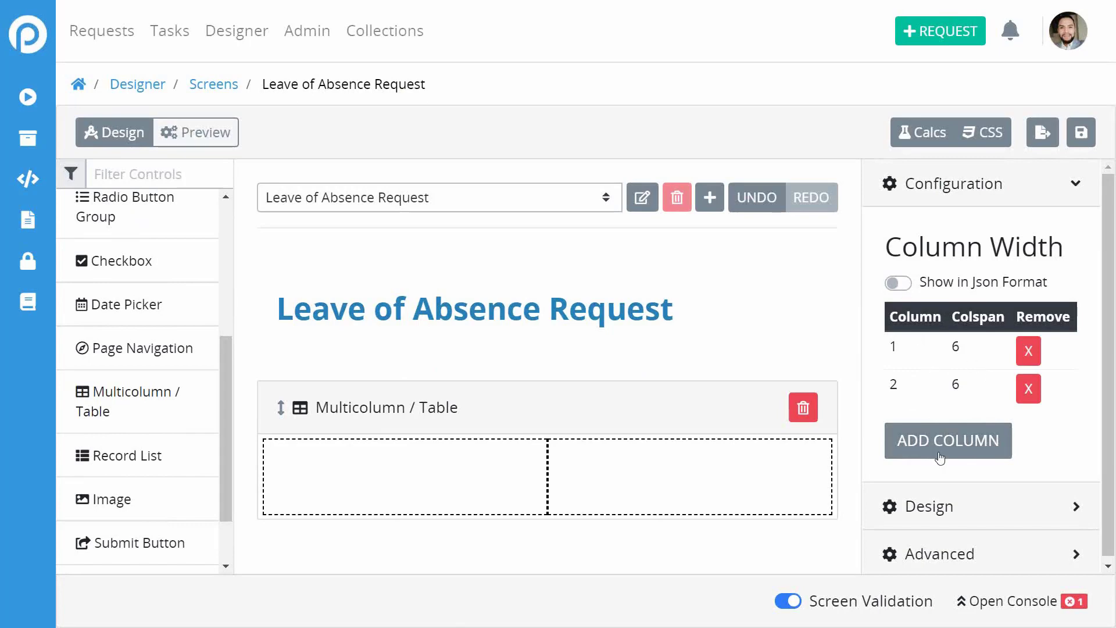
Set both existing table columns to width 4 through the JSON view.
click(905, 285)
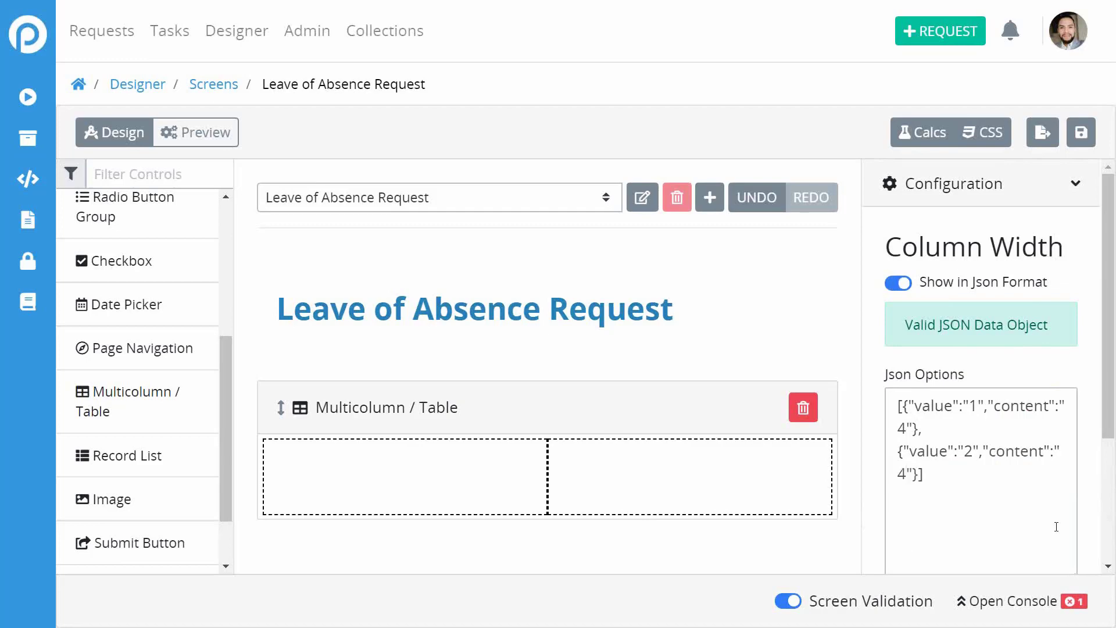
scroll(1057, 526, down, 3)
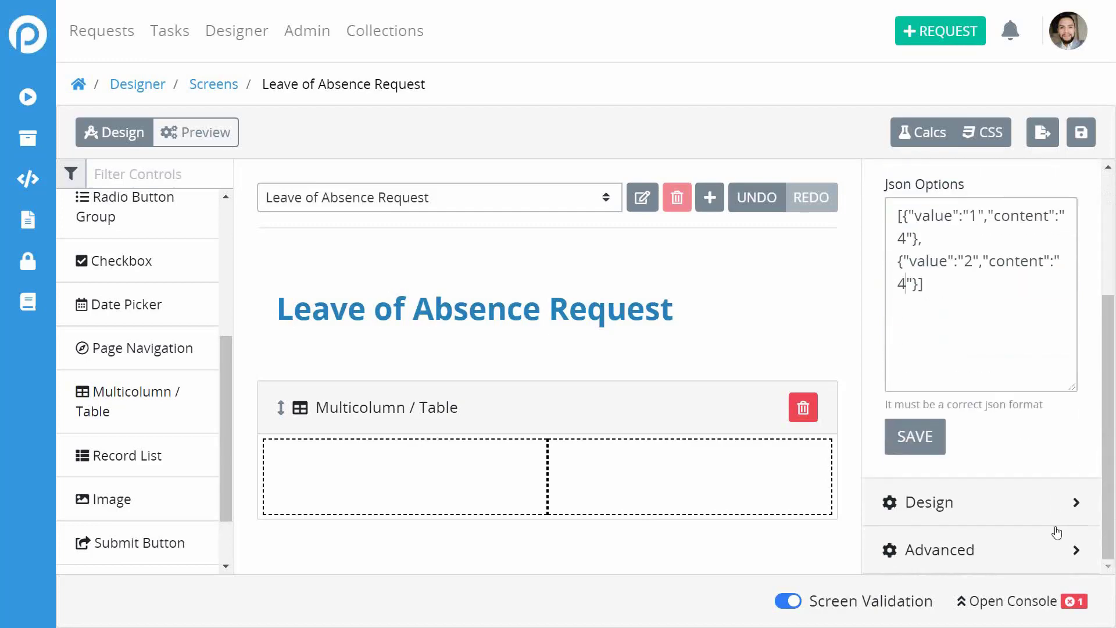
click(905, 446)
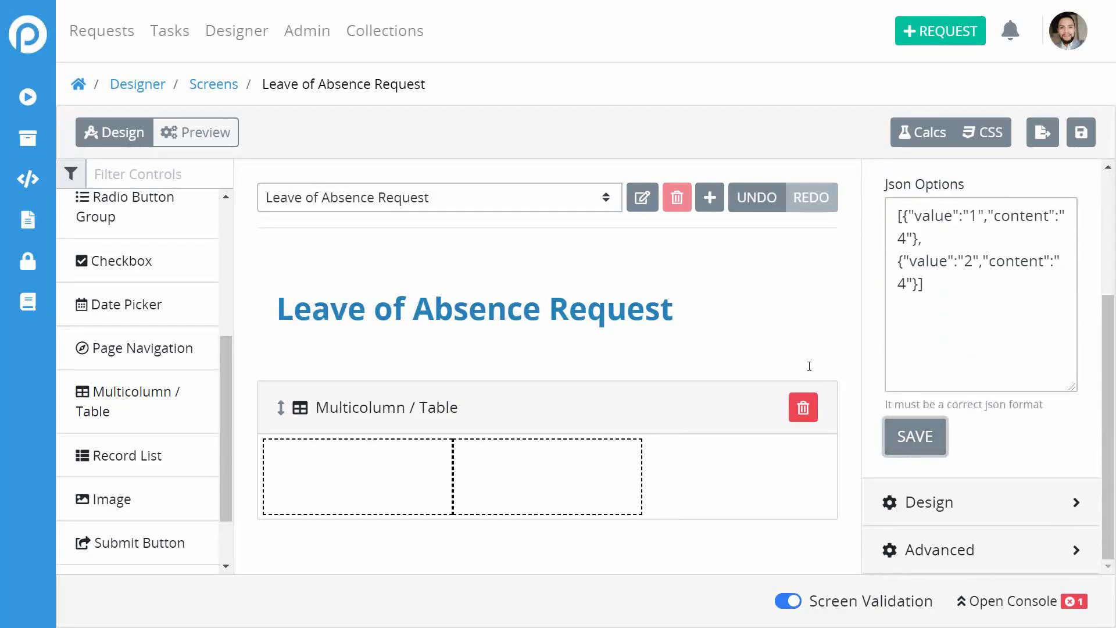
scroll(968, 325, up, 3)
scroll(971, 327, down, 1)
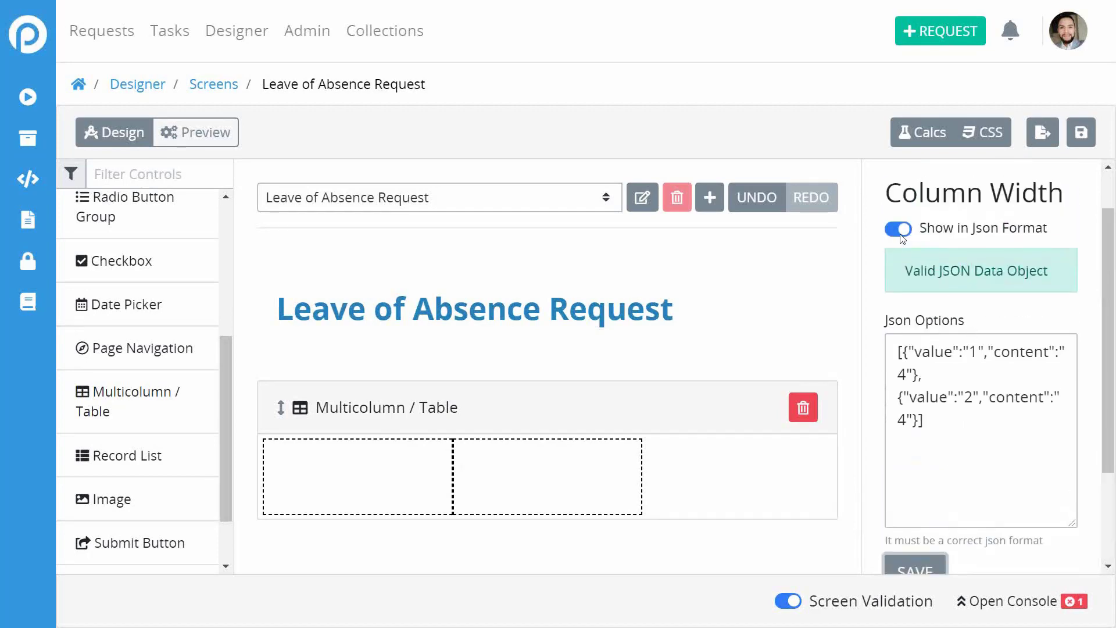
click(899, 230)
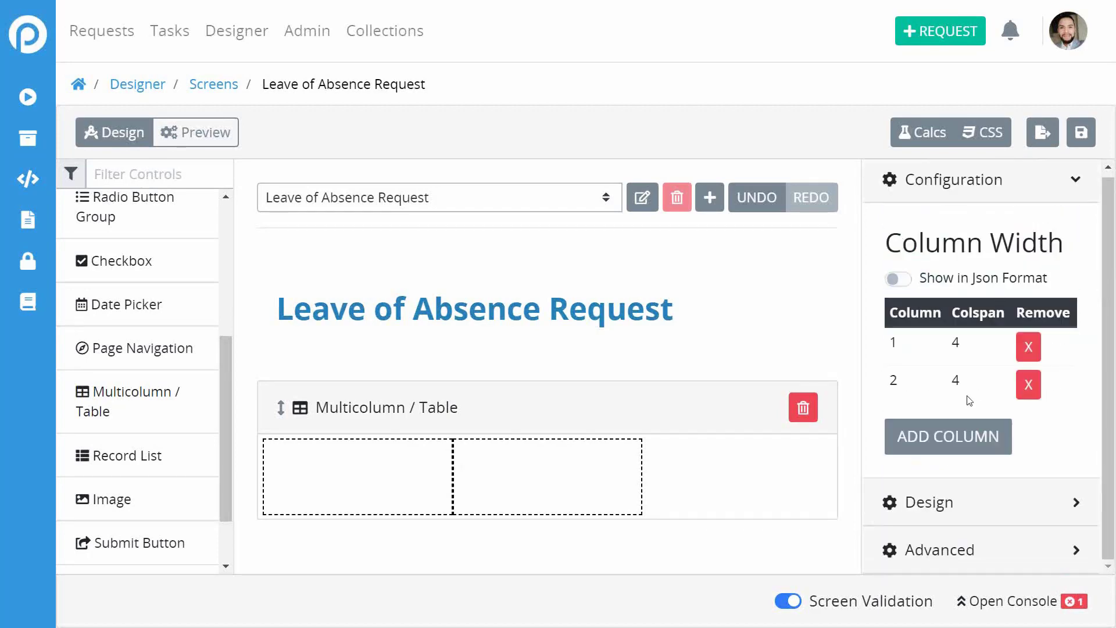
Add a third column of width 4 and drop a Line Input into the first column.
click(942, 437)
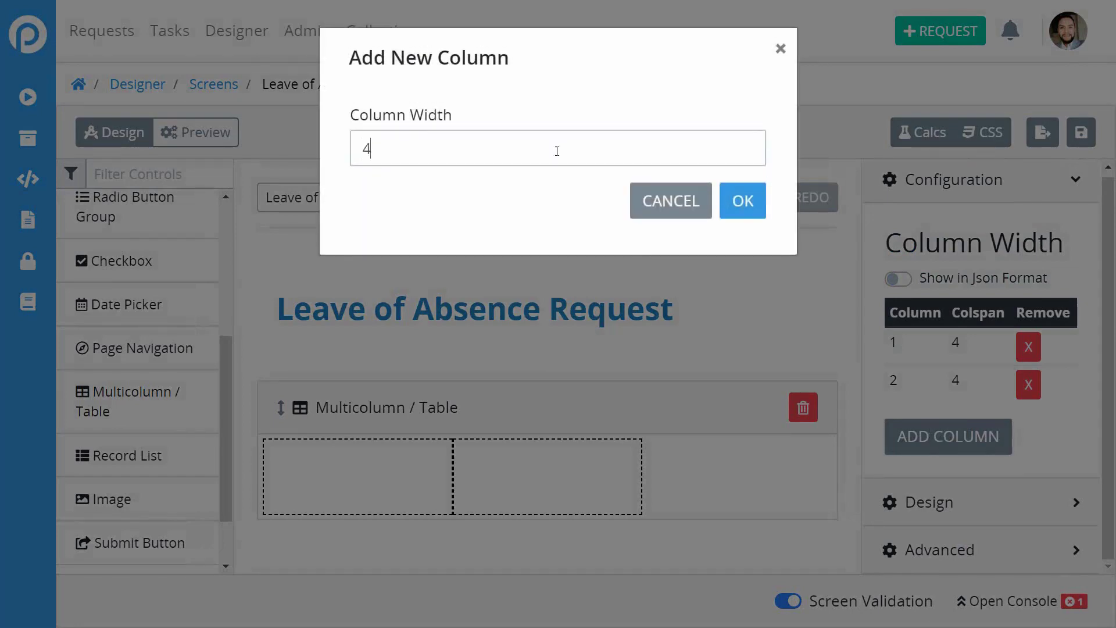
click(743, 201)
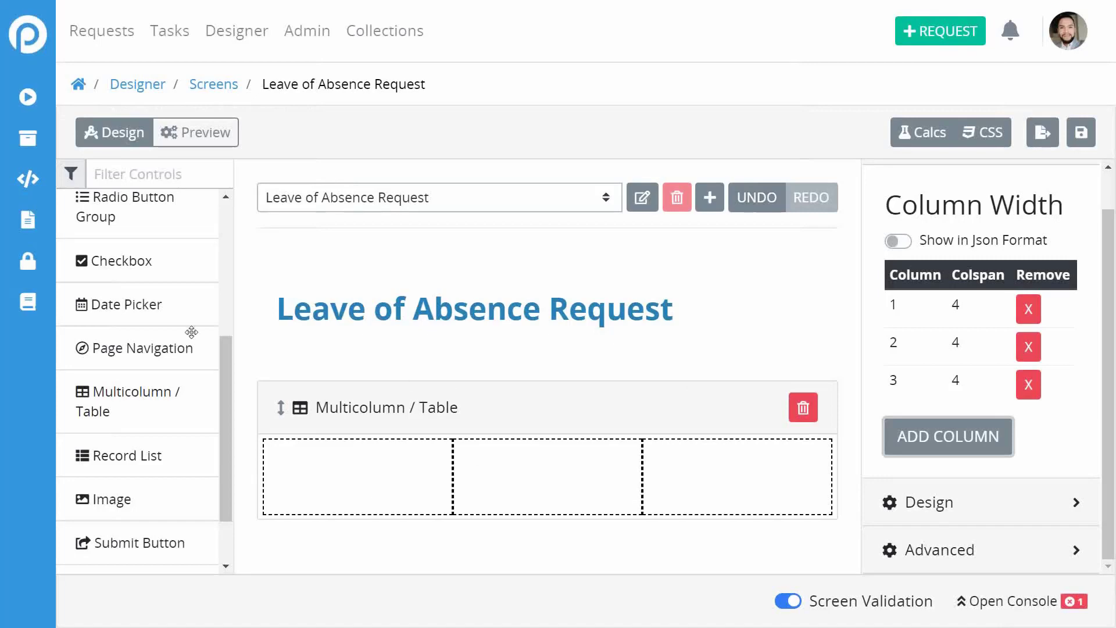
scroll(105, 314, up, 4)
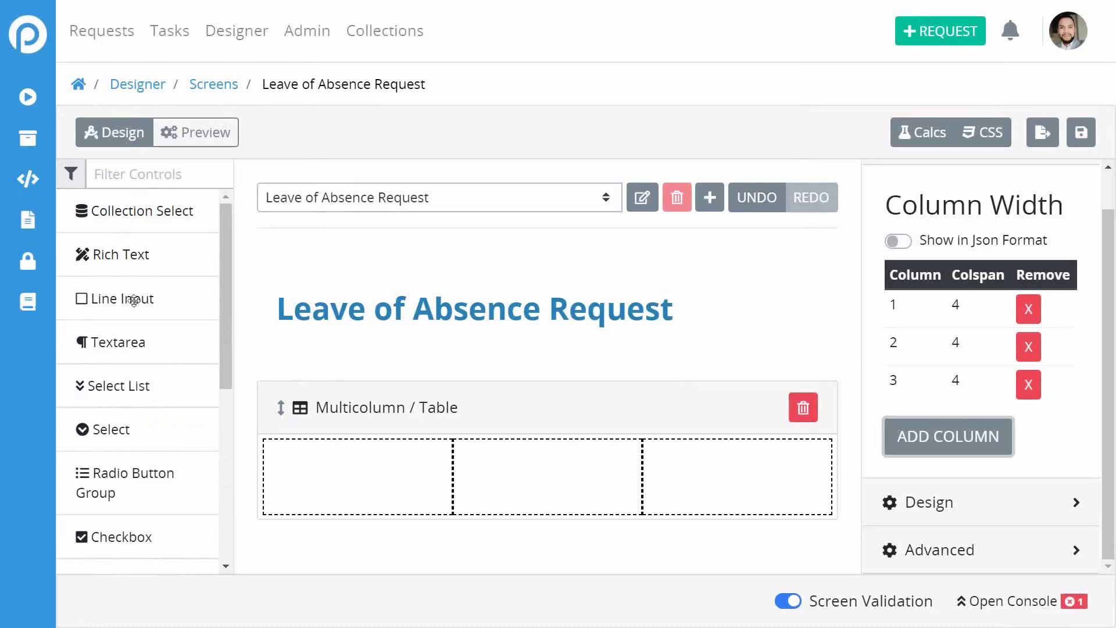
drag(139, 299, 340, 472)
Give the line input the variable name first_name with data type Text.
click(351, 470)
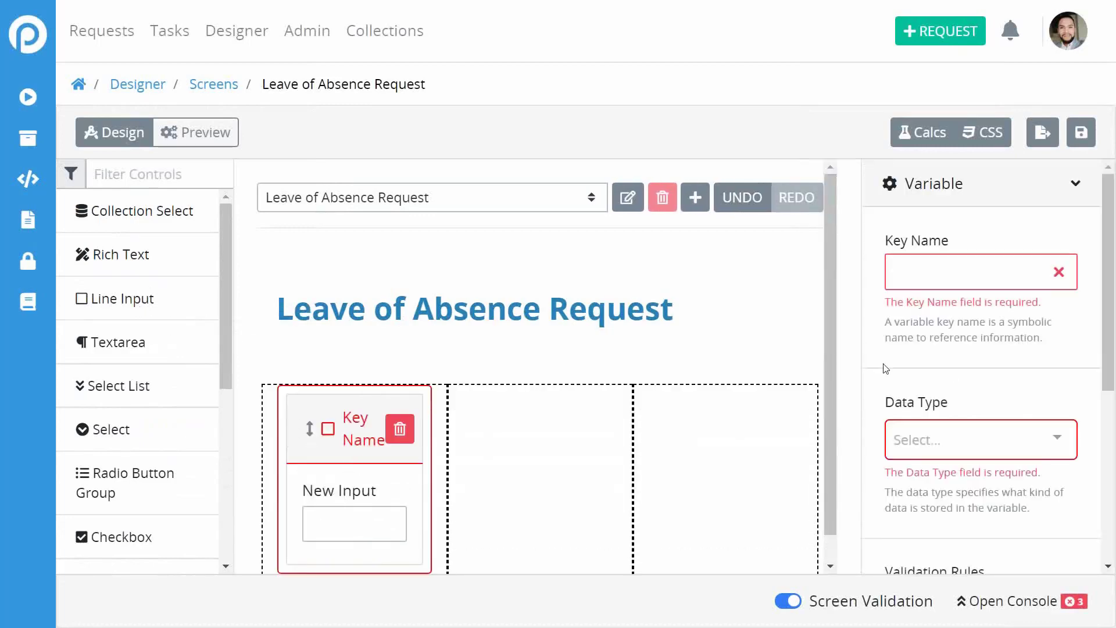
scroll(1003, 327, down, 5)
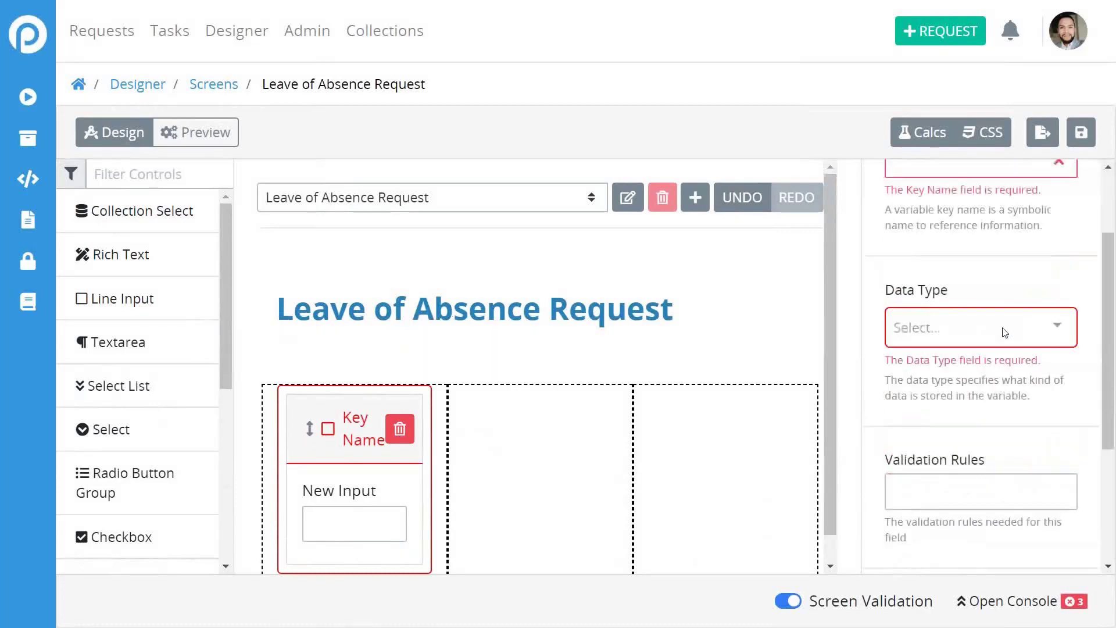
scroll(1003, 327, up, 5)
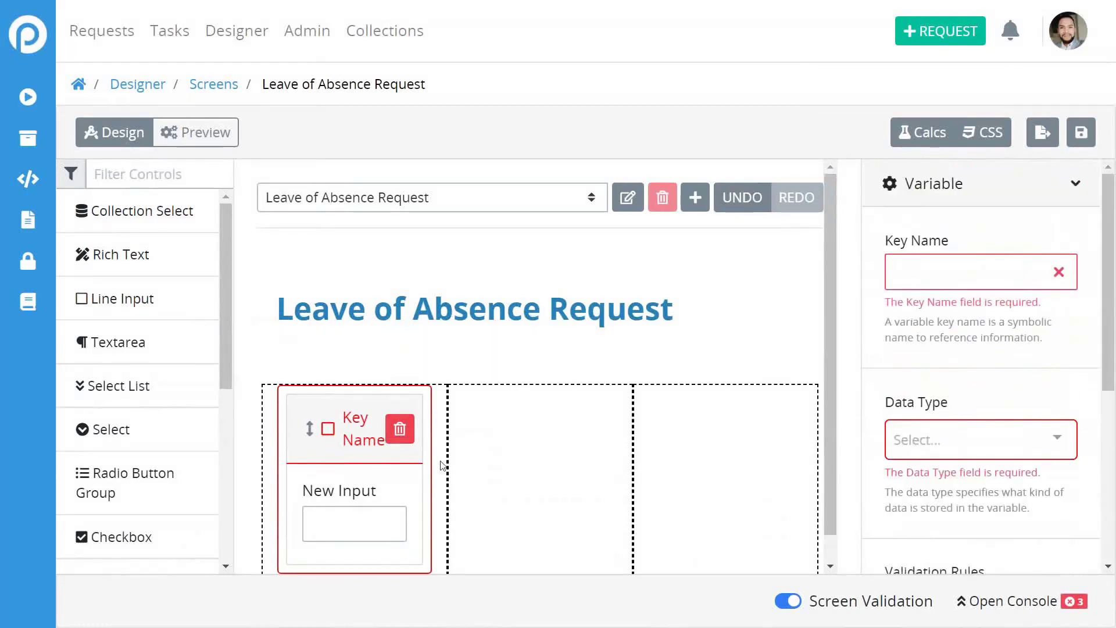
click(927, 276)
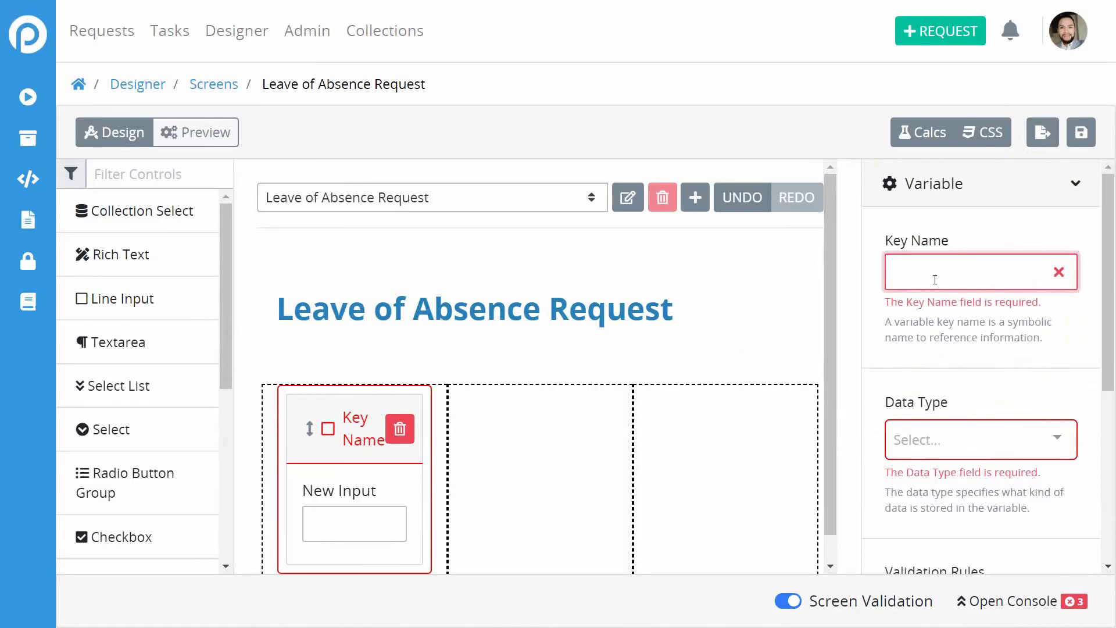
text(first)
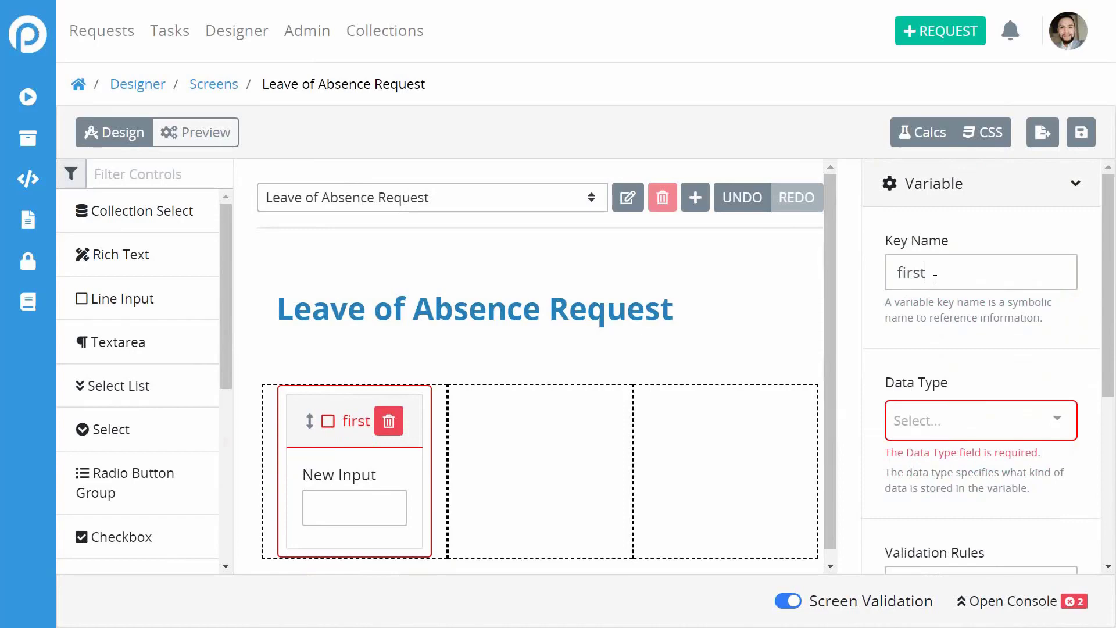
text(_name)
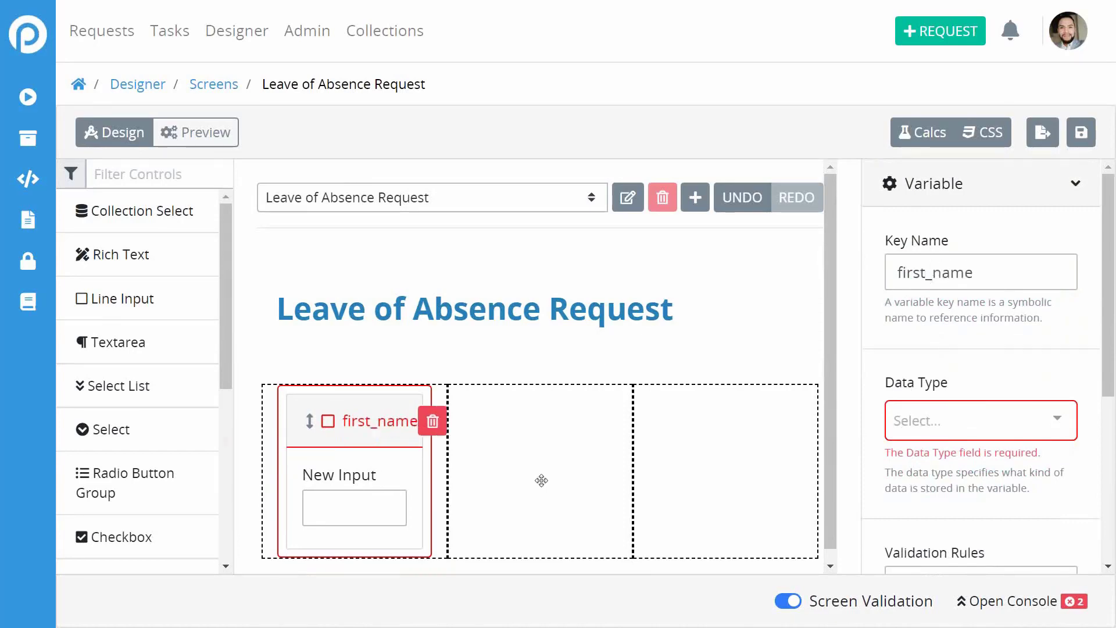
click(925, 426)
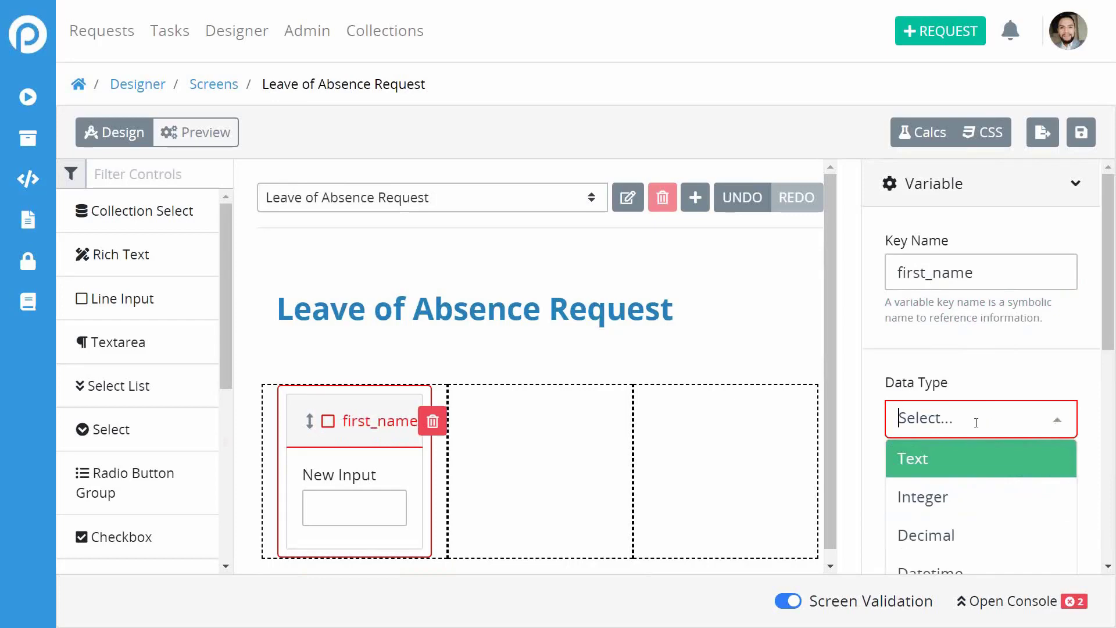
click(939, 460)
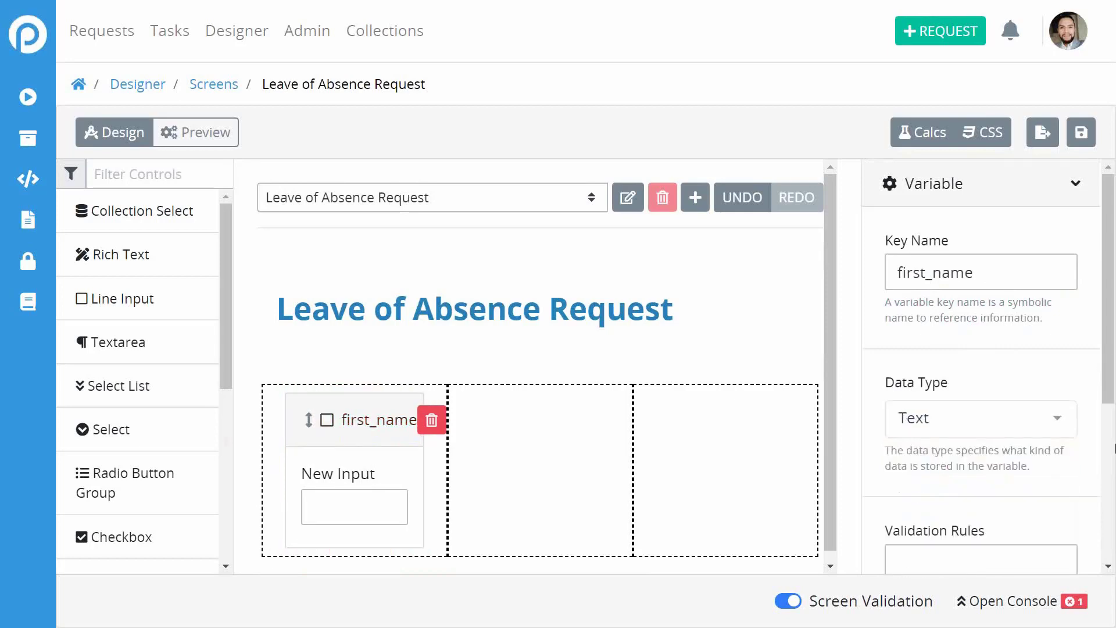
scroll(1072, 433, down, 5)
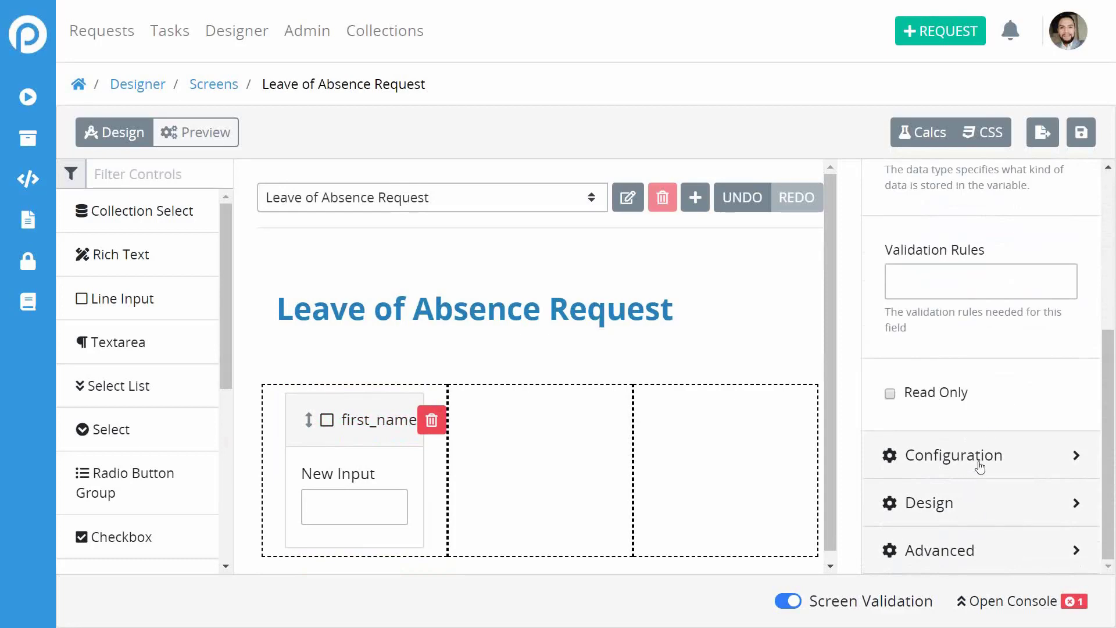
scroll(1004, 417, up, 5)
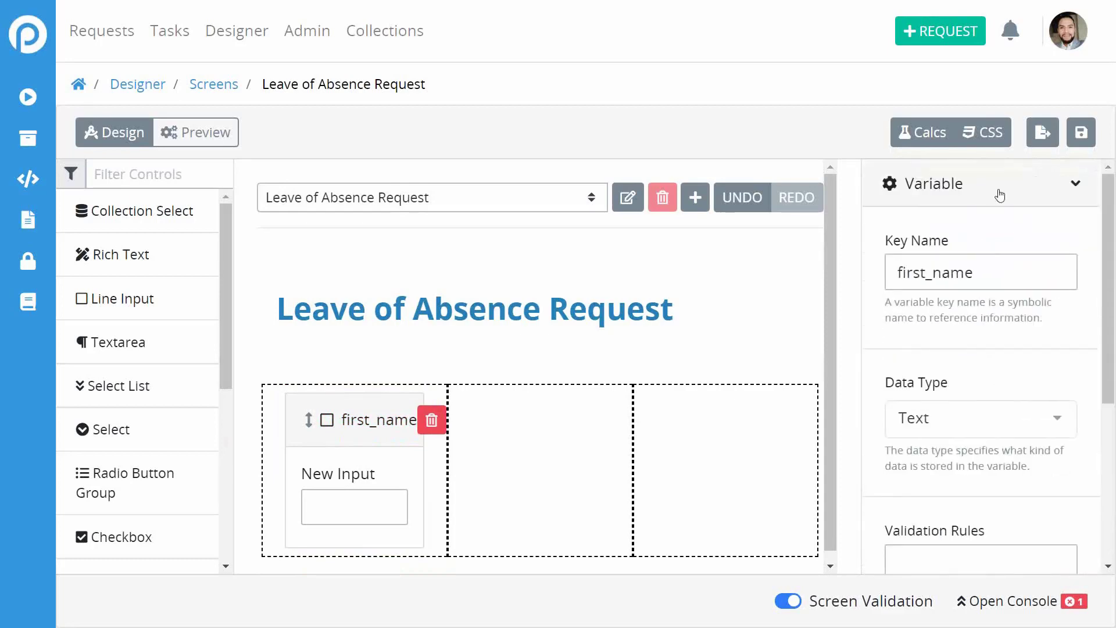
Change the input's label from New Input to First Name.
click(999, 195)
click(975, 237)
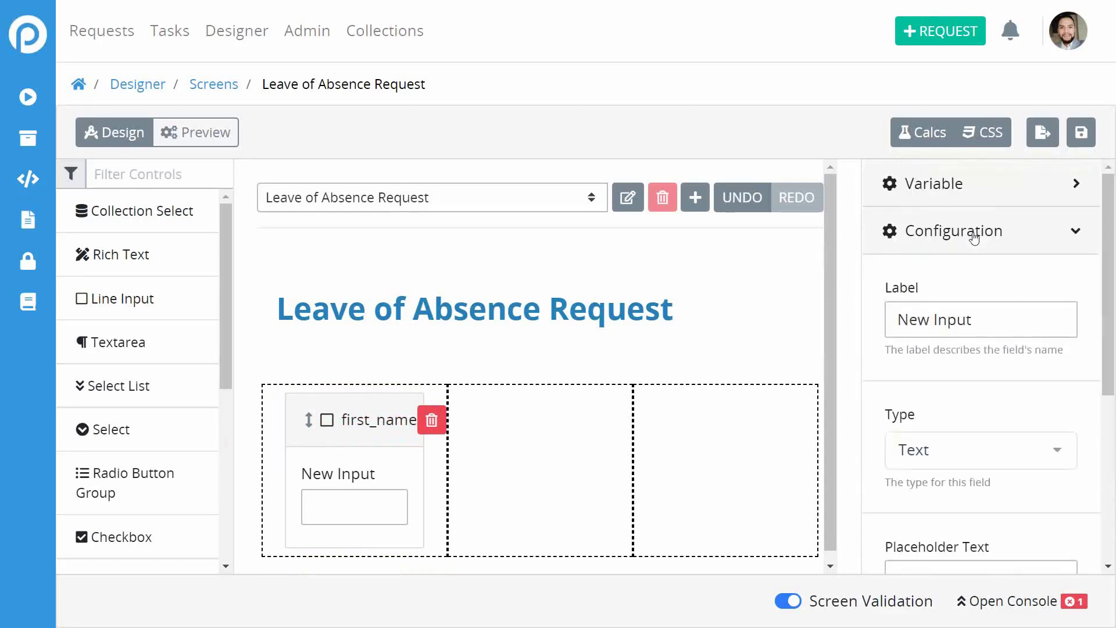
double_click(957, 323)
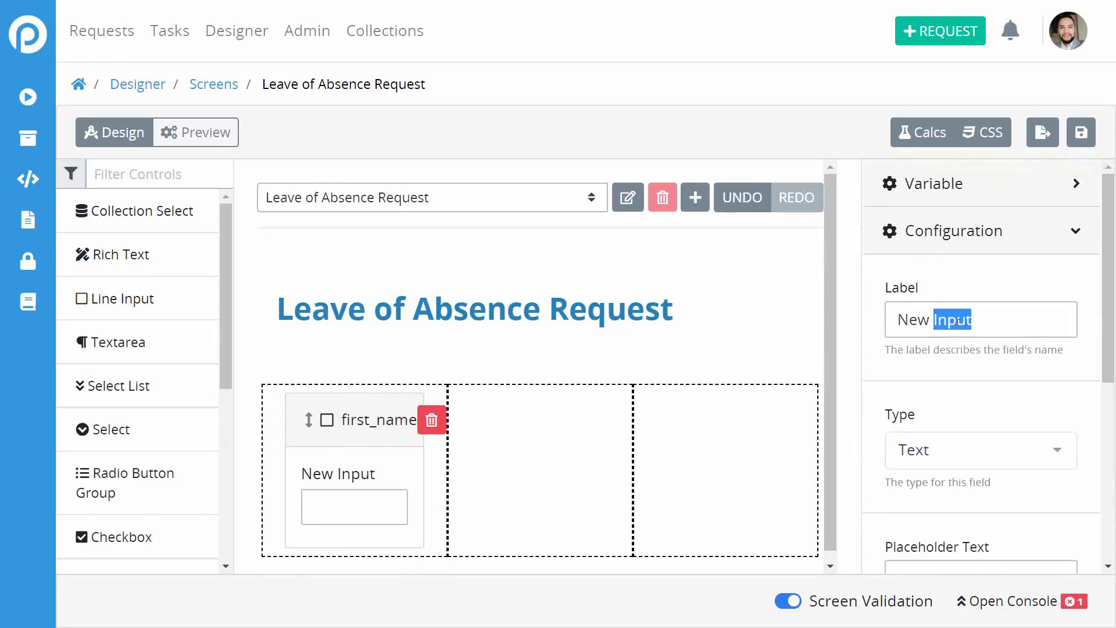
triple_click(958, 323)
key(BackSpace)
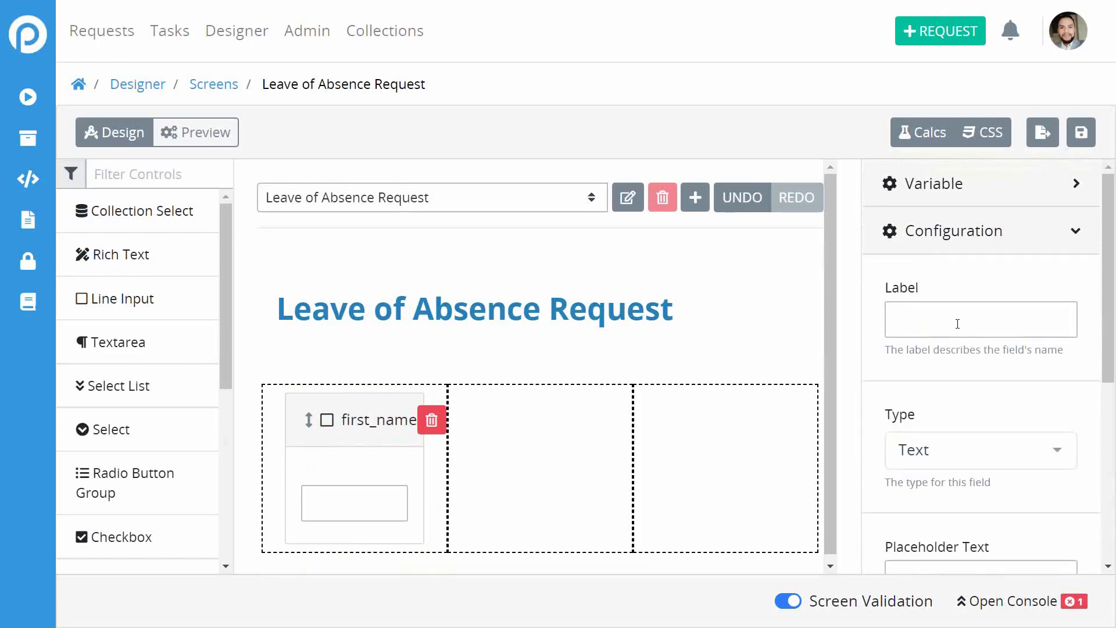
text(First)
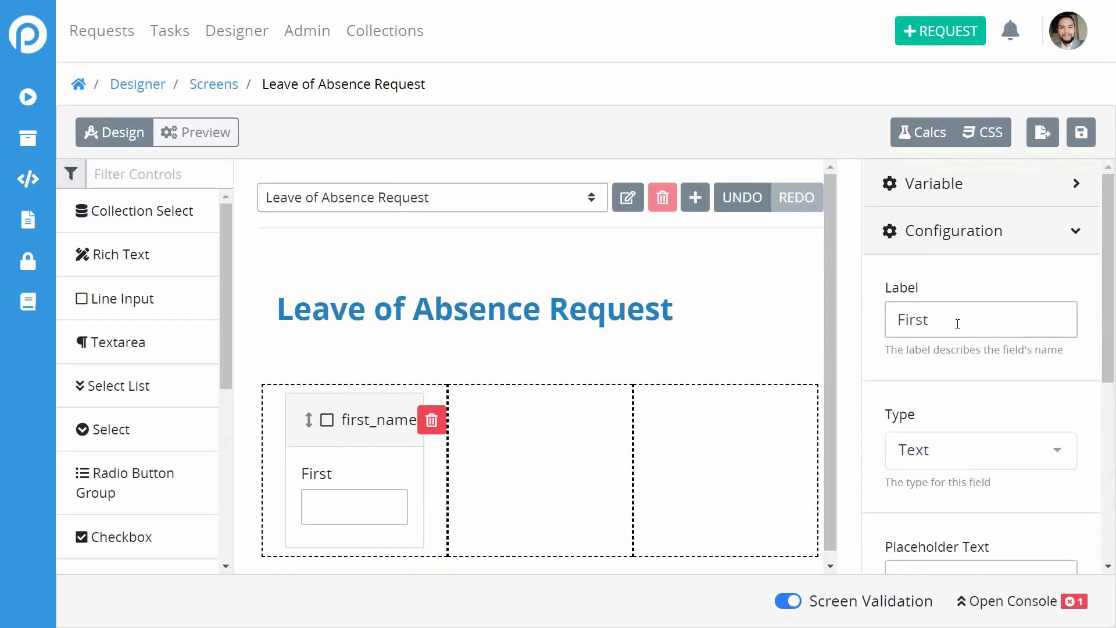
text( Name)
Add the helper text 'Don't include your middle name' to the field.
scroll(940, 343, down, 2)
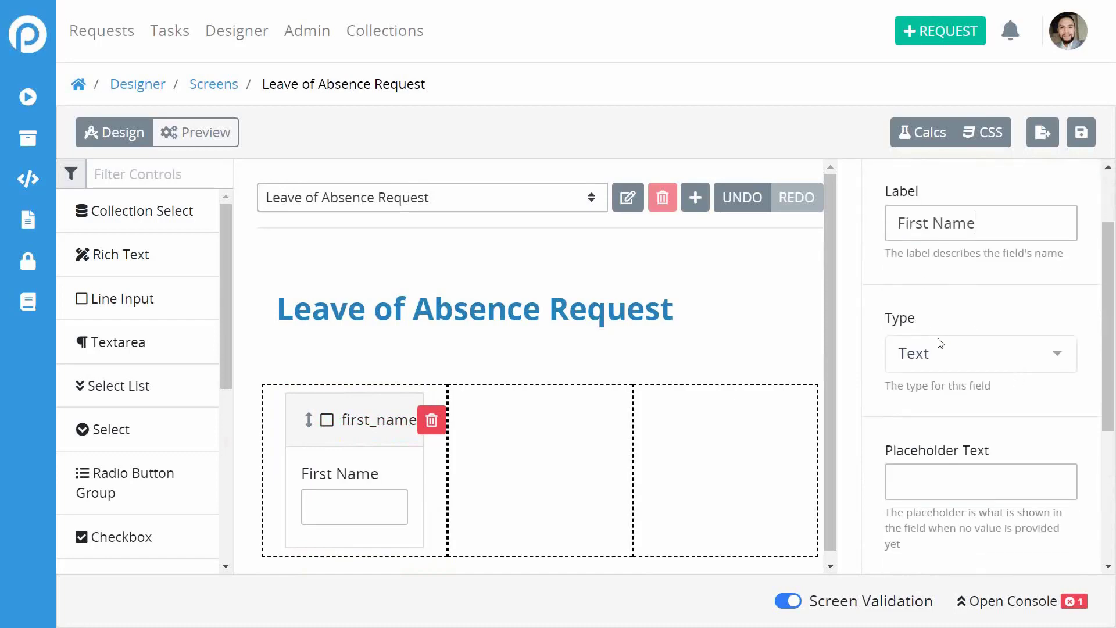
scroll(1062, 402, down, 1)
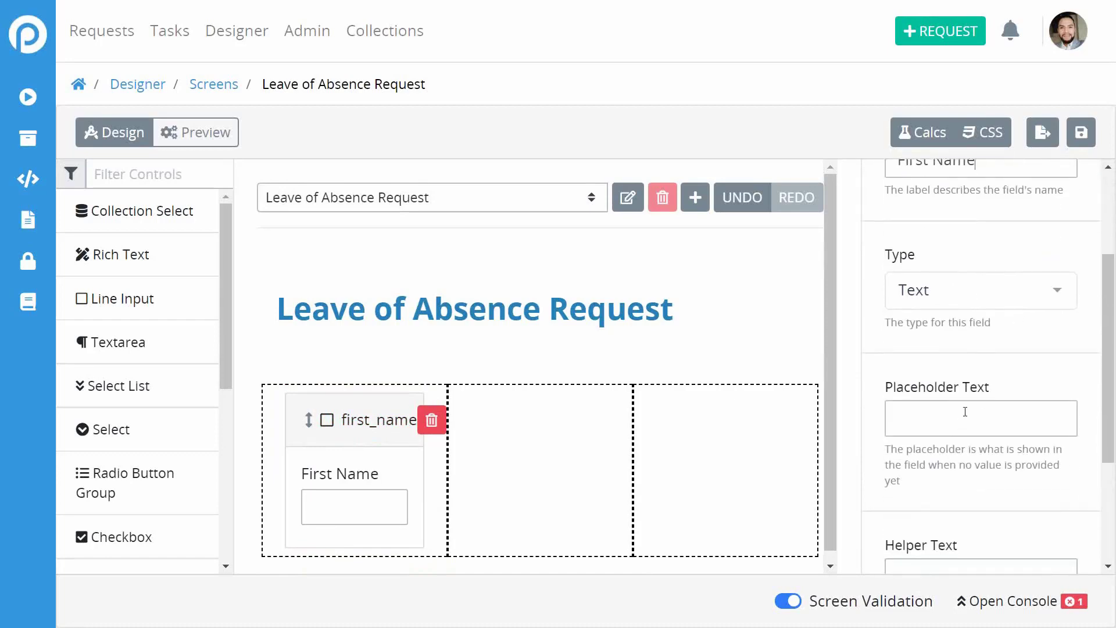
scroll(966, 412, down, 3)
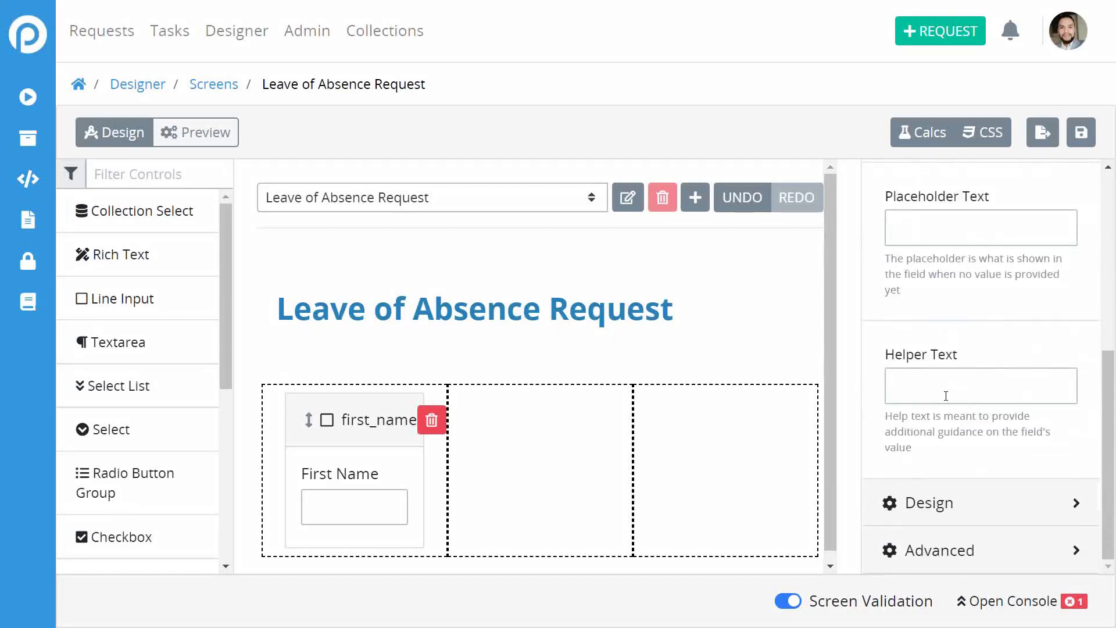
scroll(938, 388, up, 1)
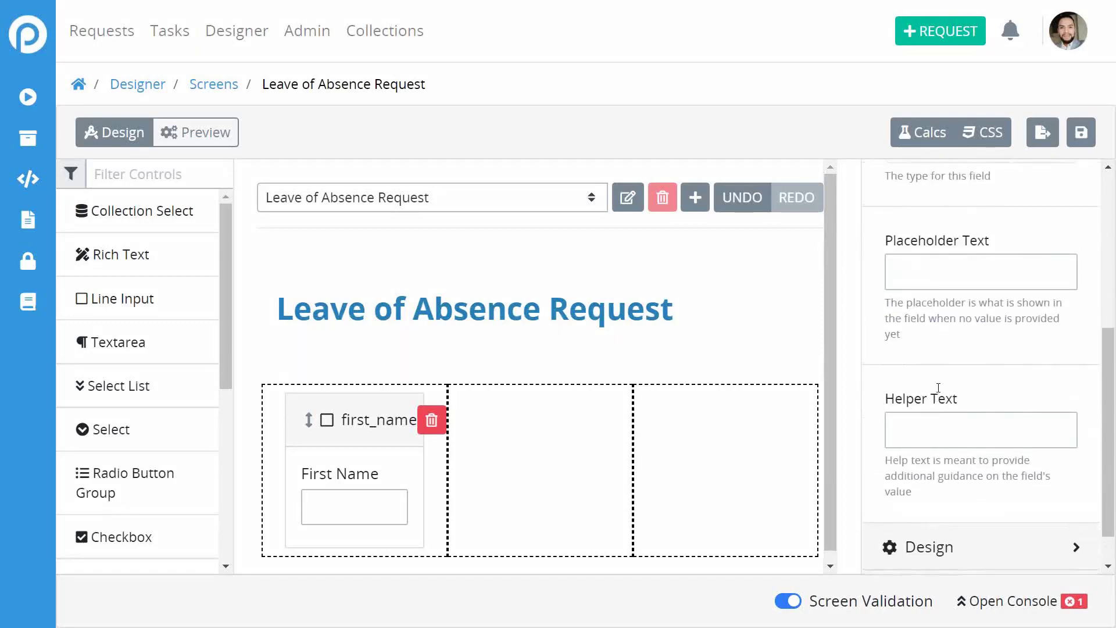
scroll(939, 388, down, 1)
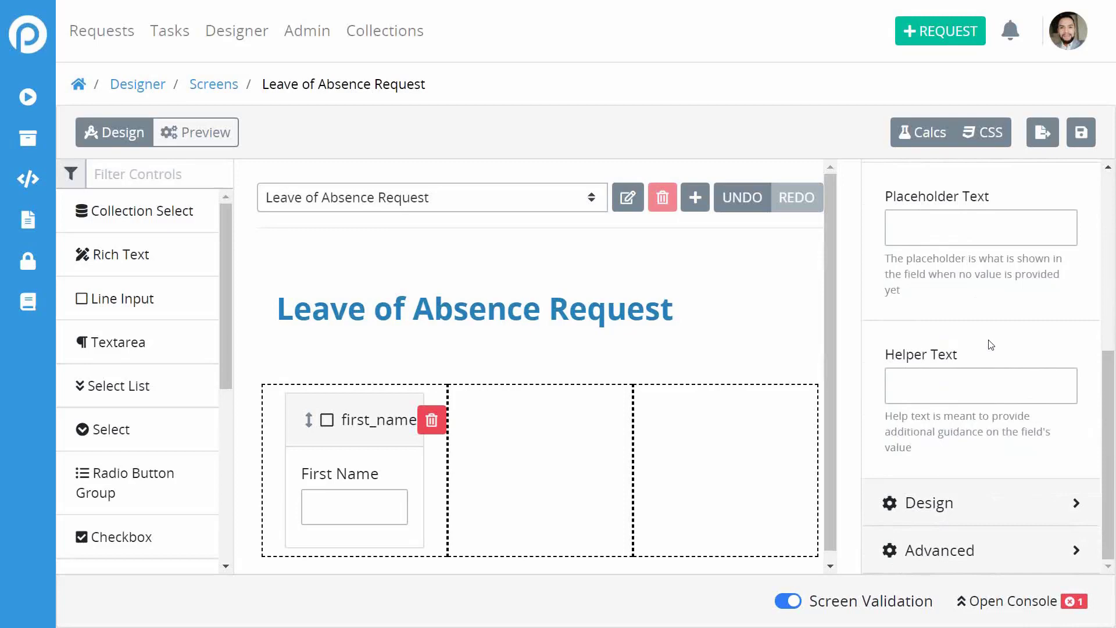
text(Don't)
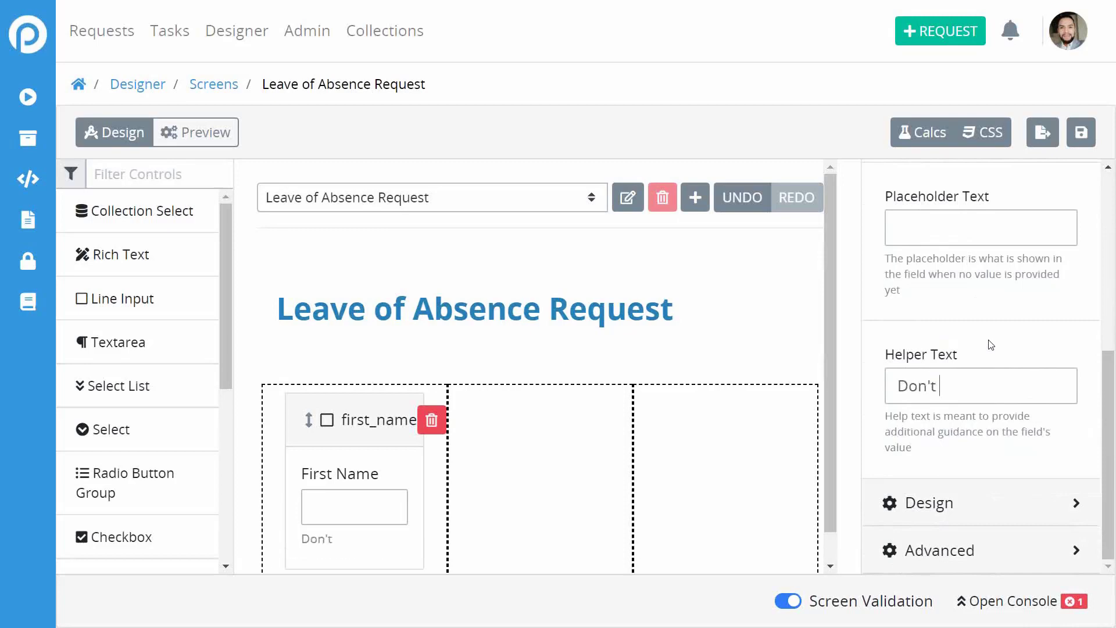
text( include yo)
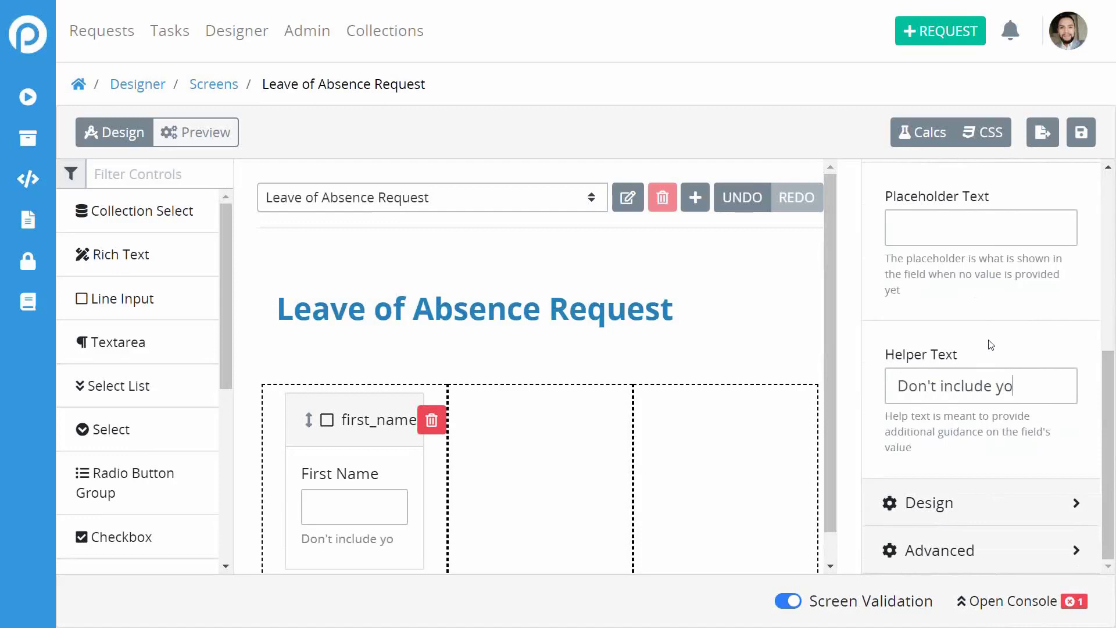
text(ur middle name)
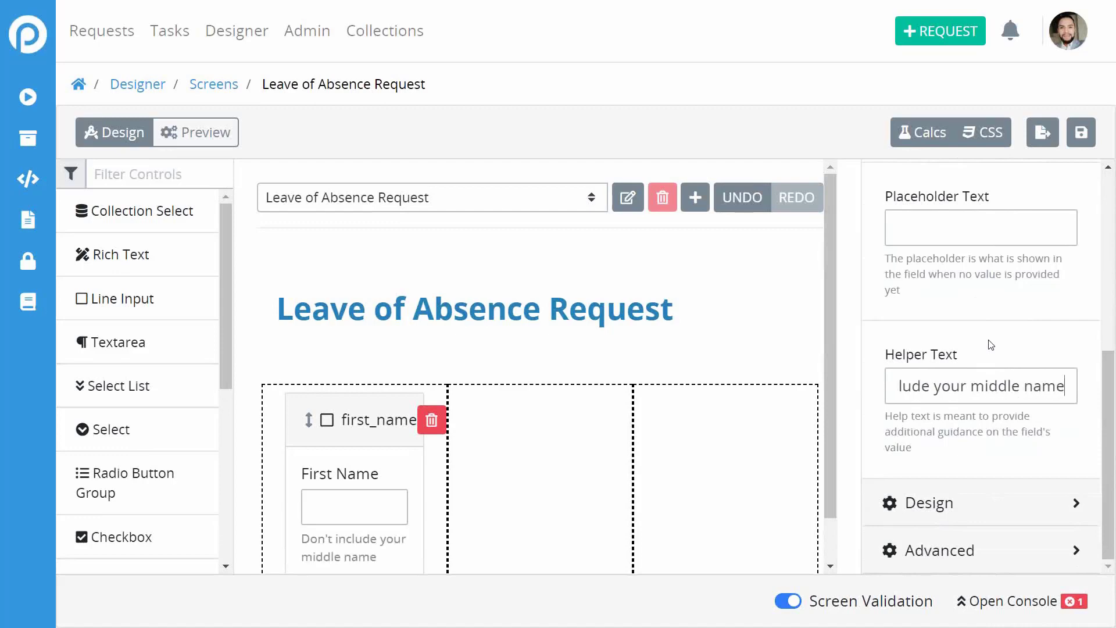
click(1008, 353)
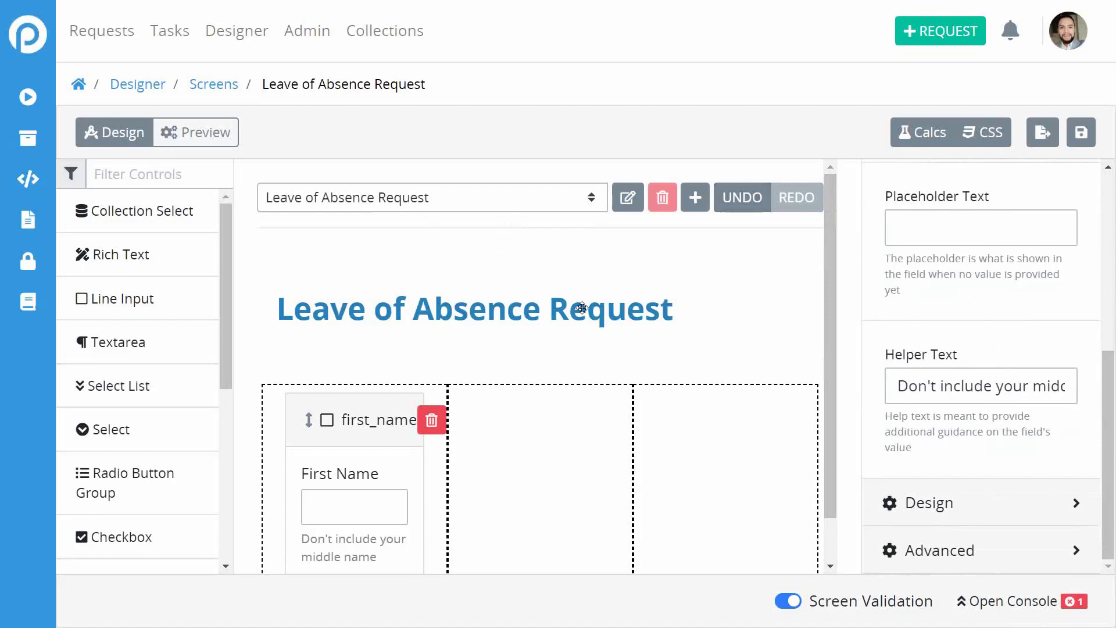
Switch off Screen Validation in the footer and save the screen successfully.
click(1083, 137)
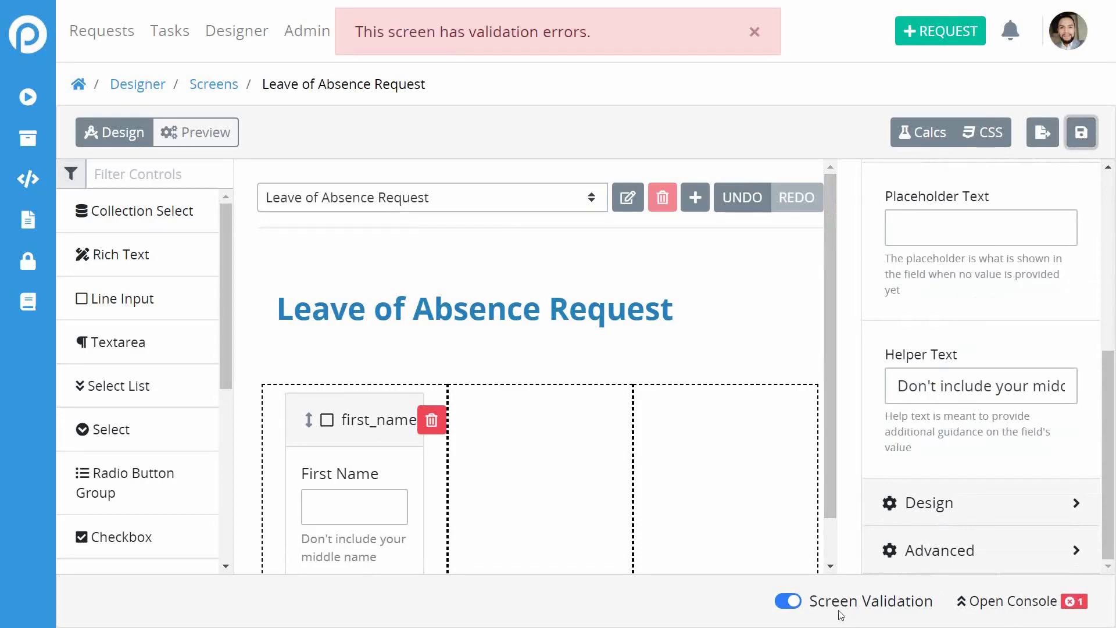
click(789, 601)
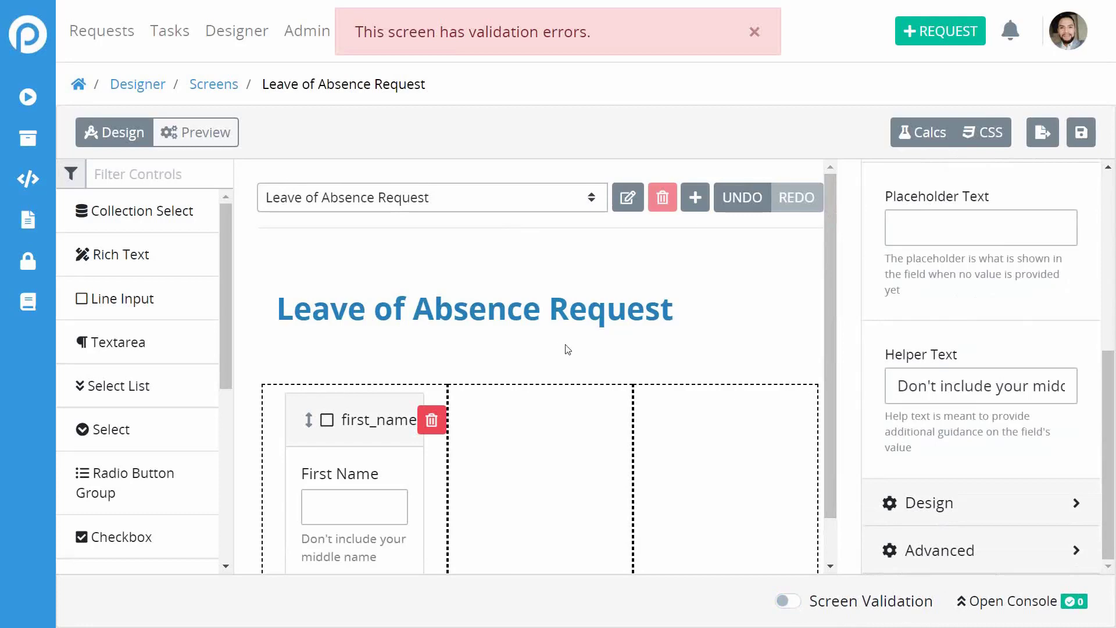
scroll(660, 327, down, 1)
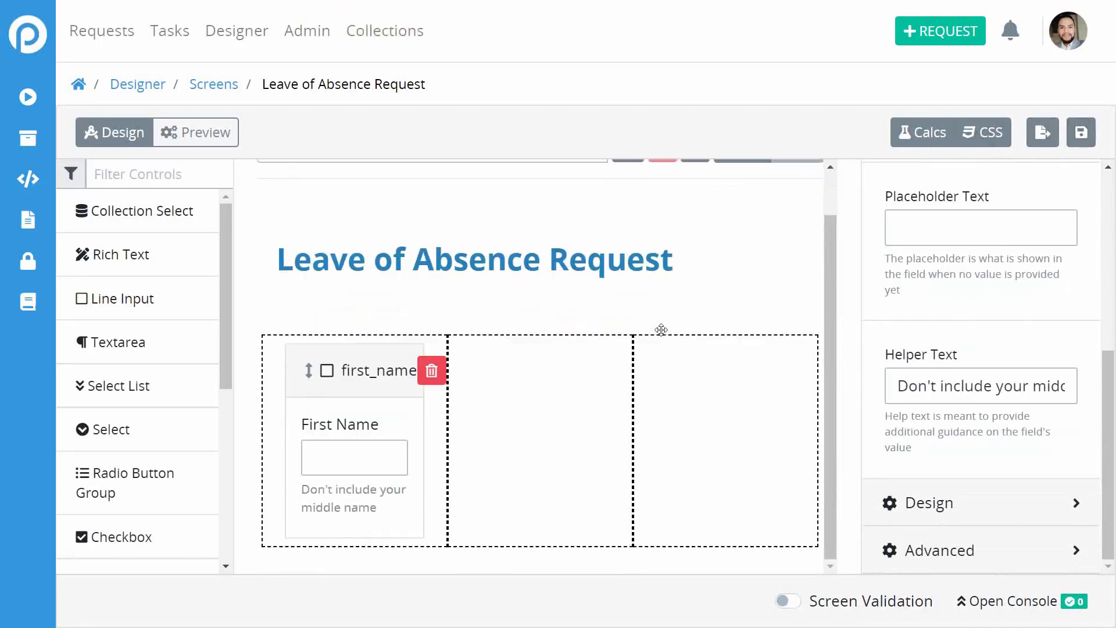
click(1083, 133)
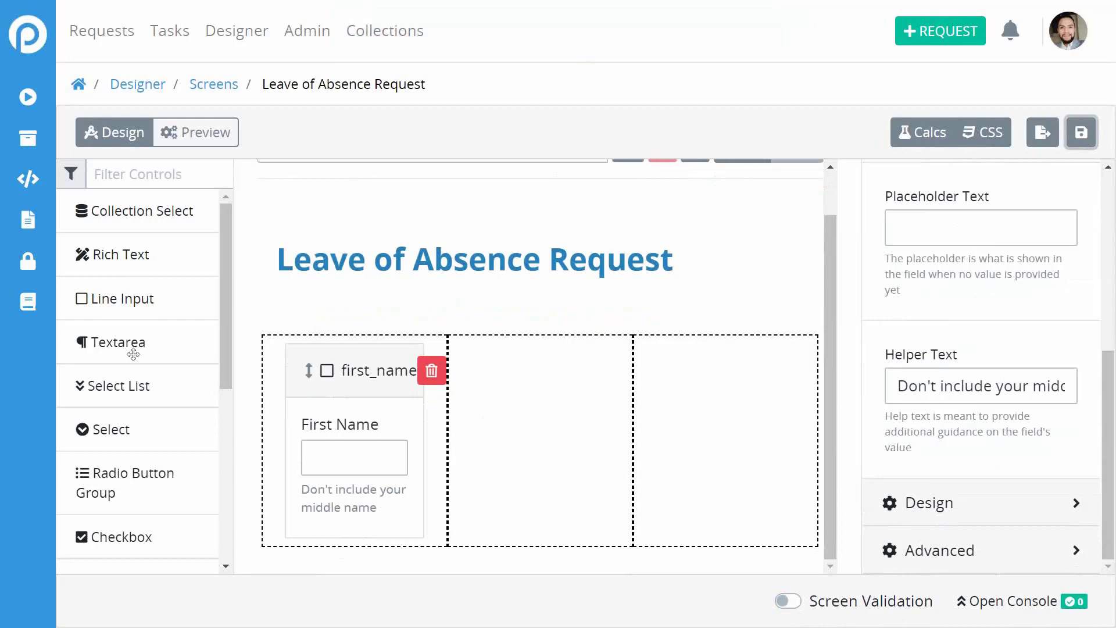
Place a line input in the second column with key name last_name and data type Text.
drag(105, 305, 496, 462)
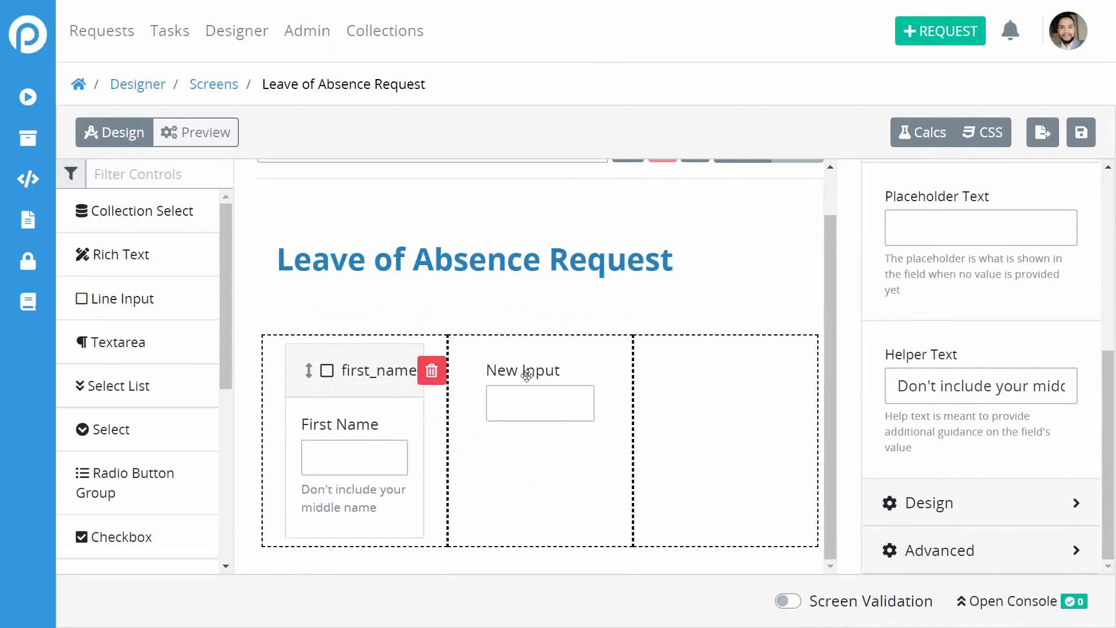
click(526, 376)
scroll(970, 289, up, 5)
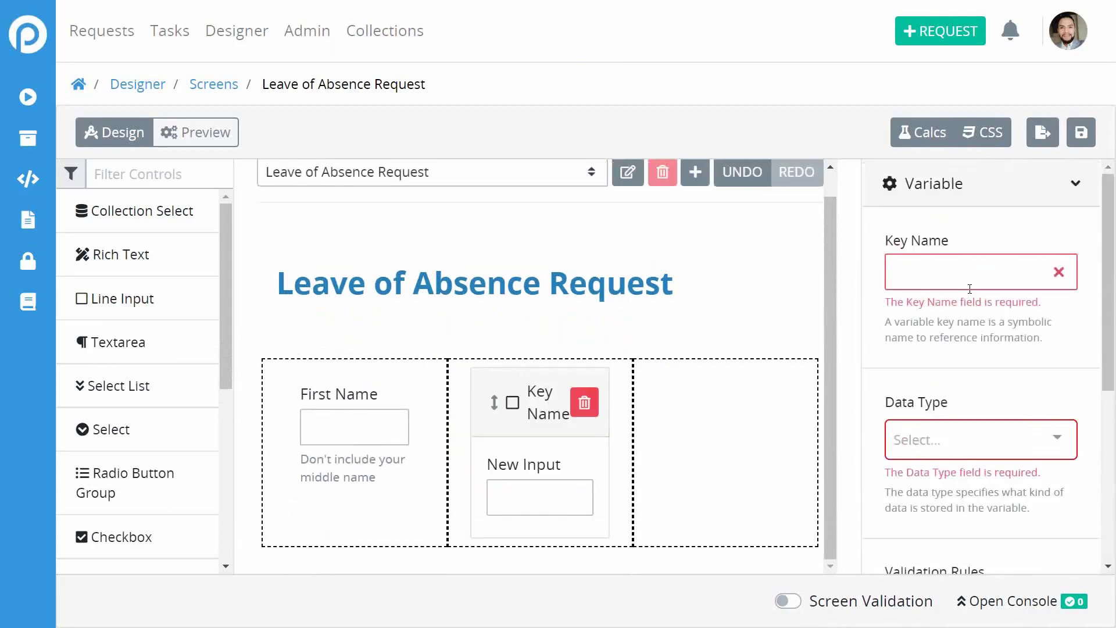
click(942, 273)
text(last)
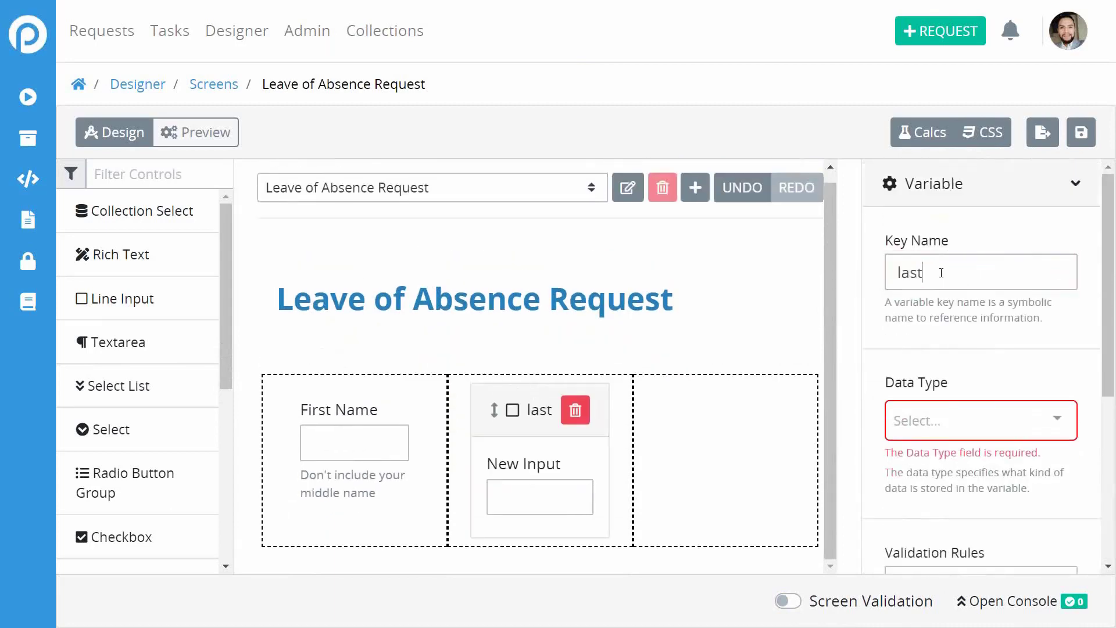
text(_name)
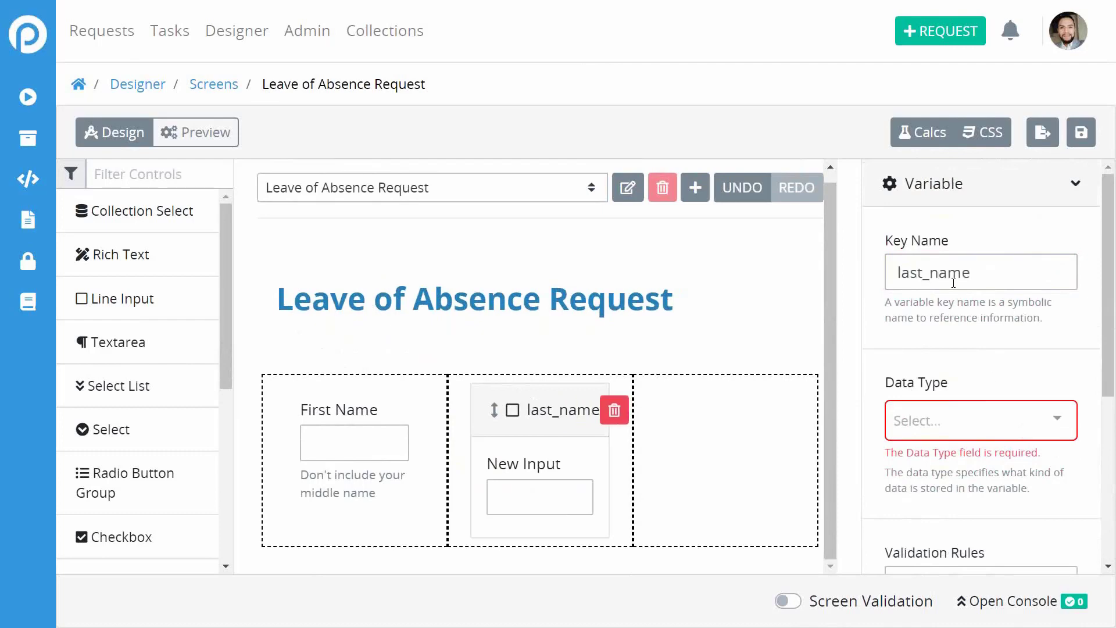
click(951, 426)
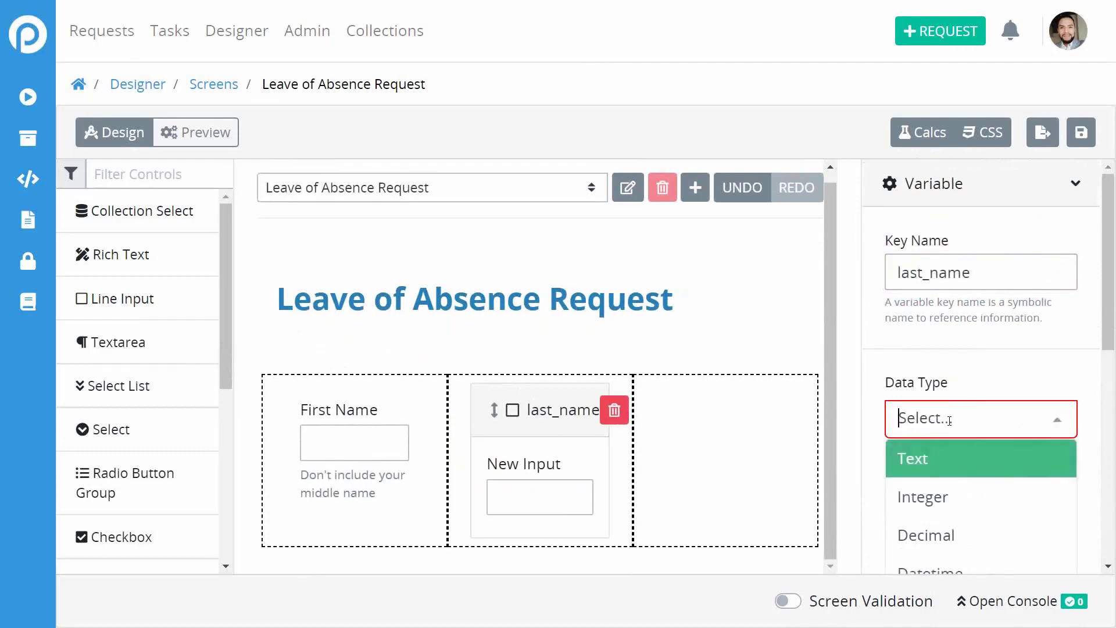
click(943, 455)
scroll(1073, 390, down, 3)
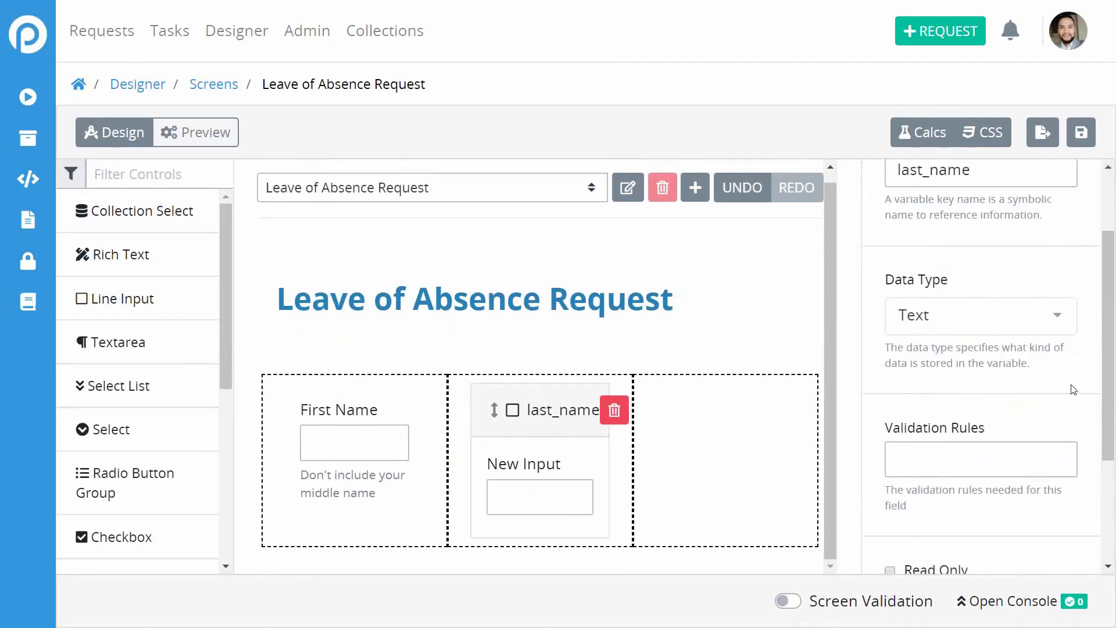
scroll(1043, 413, down, 2)
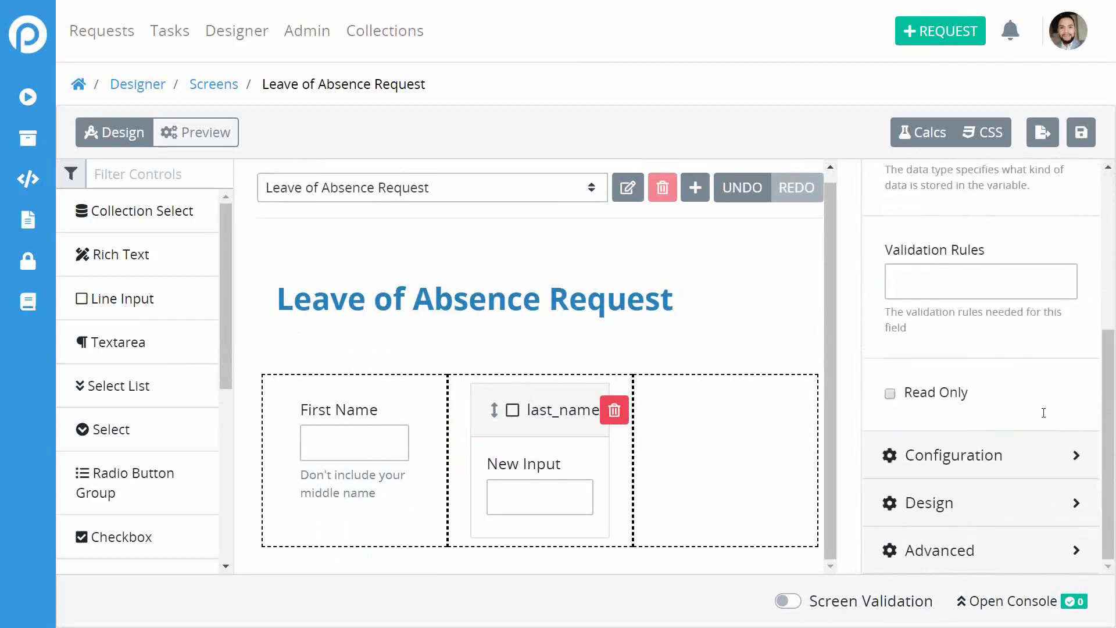
Change the input's configuration label from New Input to 'Last Name'.
click(962, 457)
scroll(997, 262, up, 5)
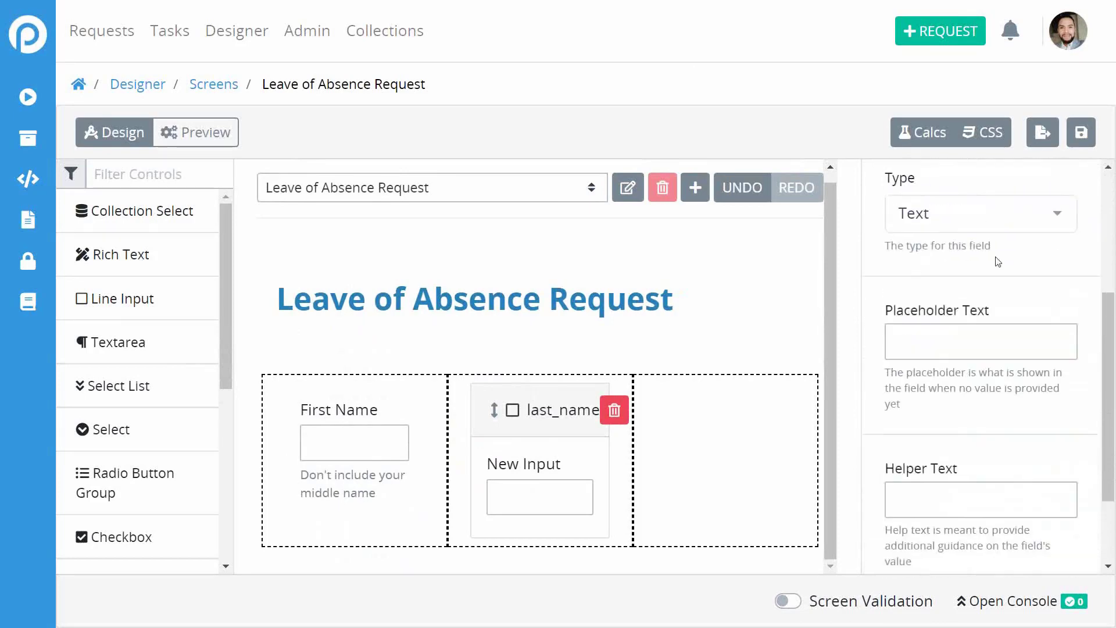
scroll(997, 262, down, 2)
triple_click(988, 235)
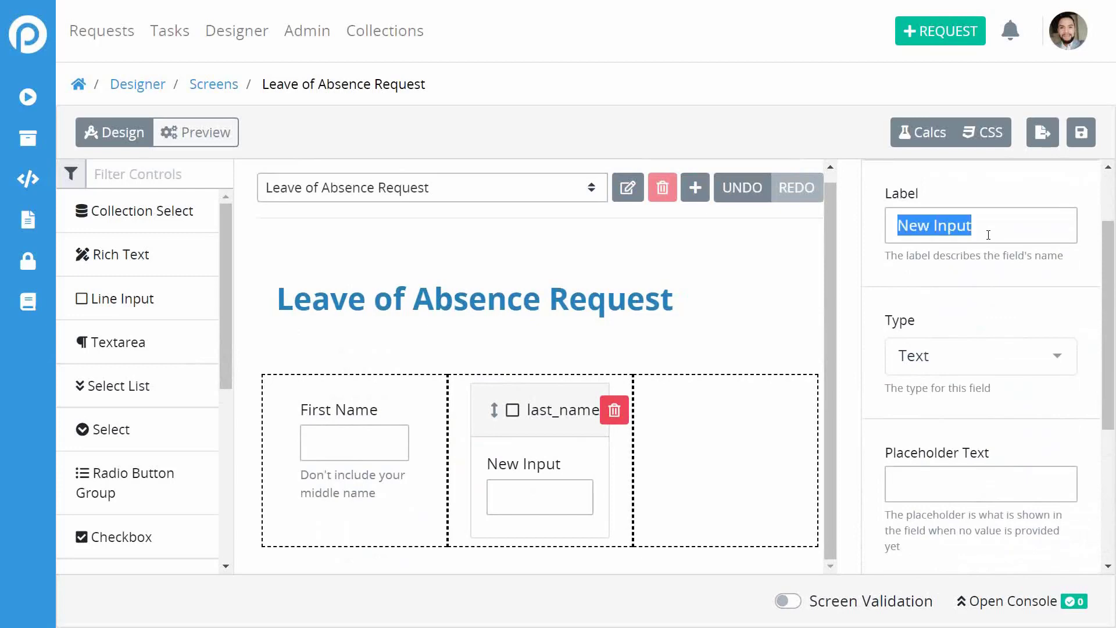
click(988, 235)
text(Las)
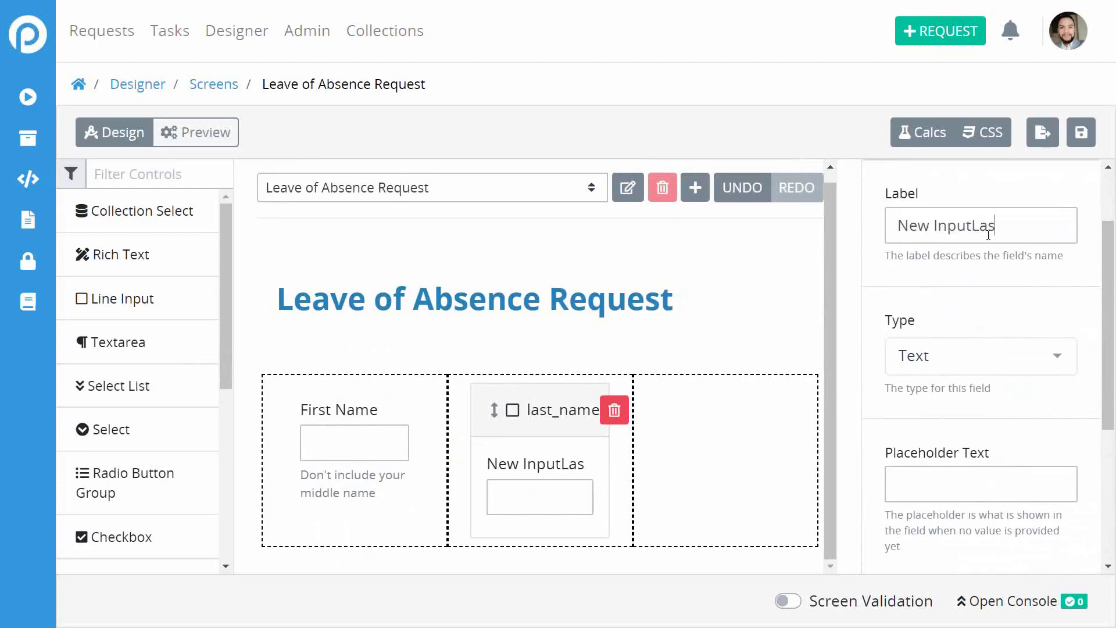
key(BackSpace)
key(BackSpace)
key(ctrl+a)
key(BackSpace)
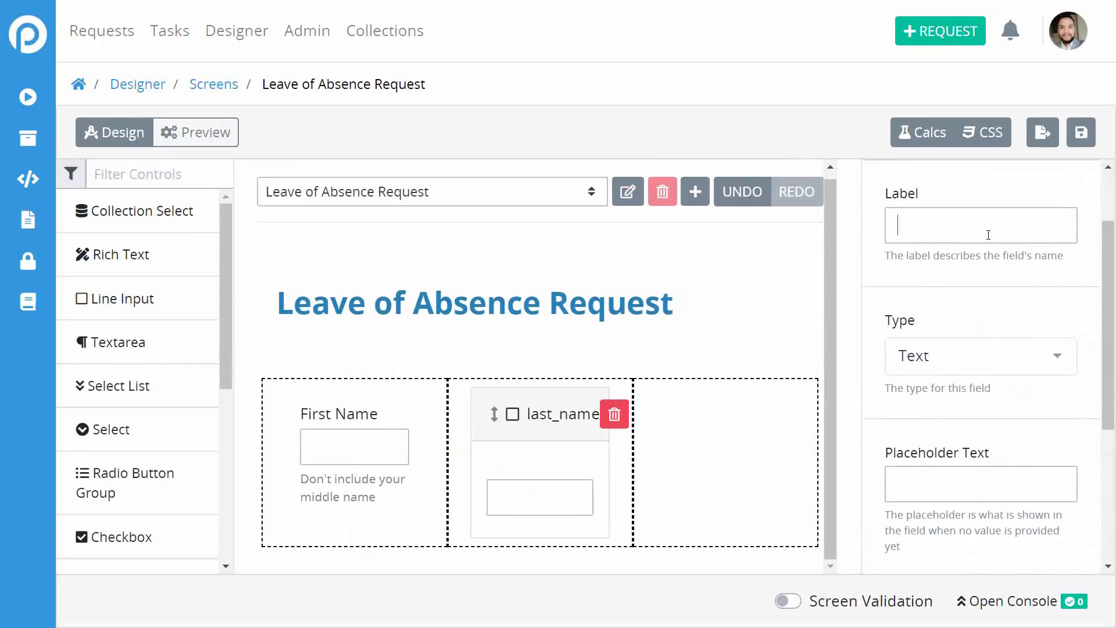
text(Last Name)
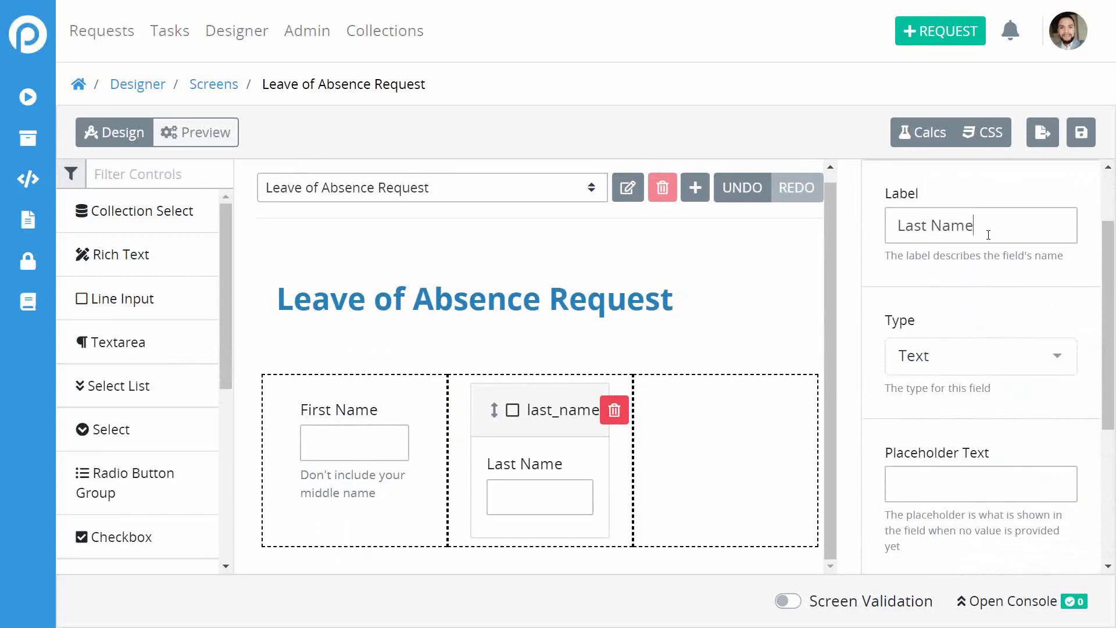
scroll(1011, 307, down, 5)
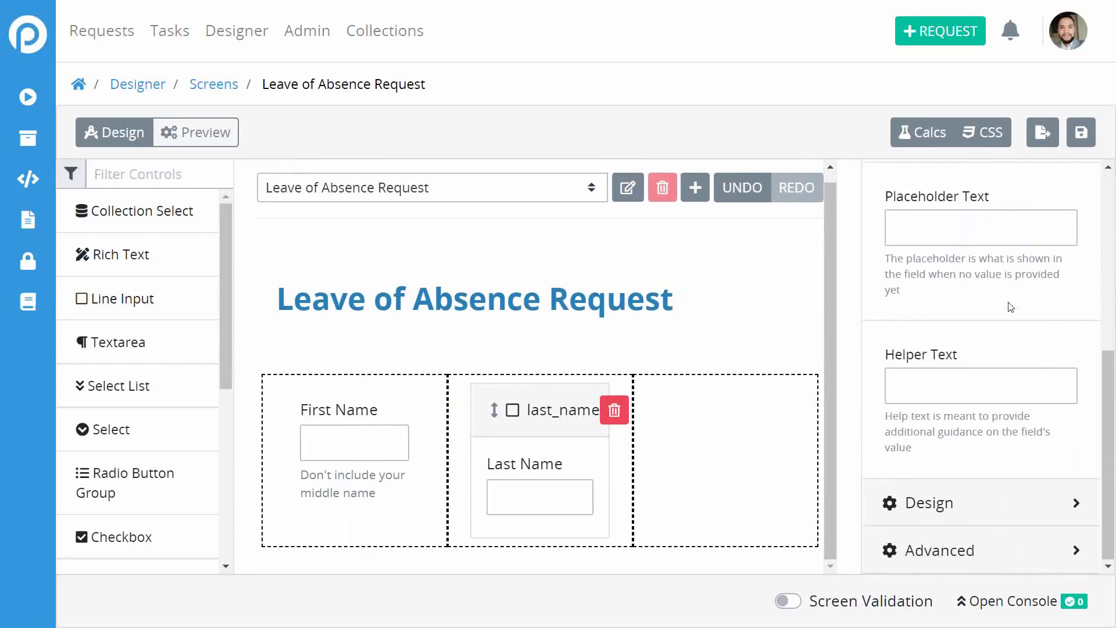
click(940, 507)
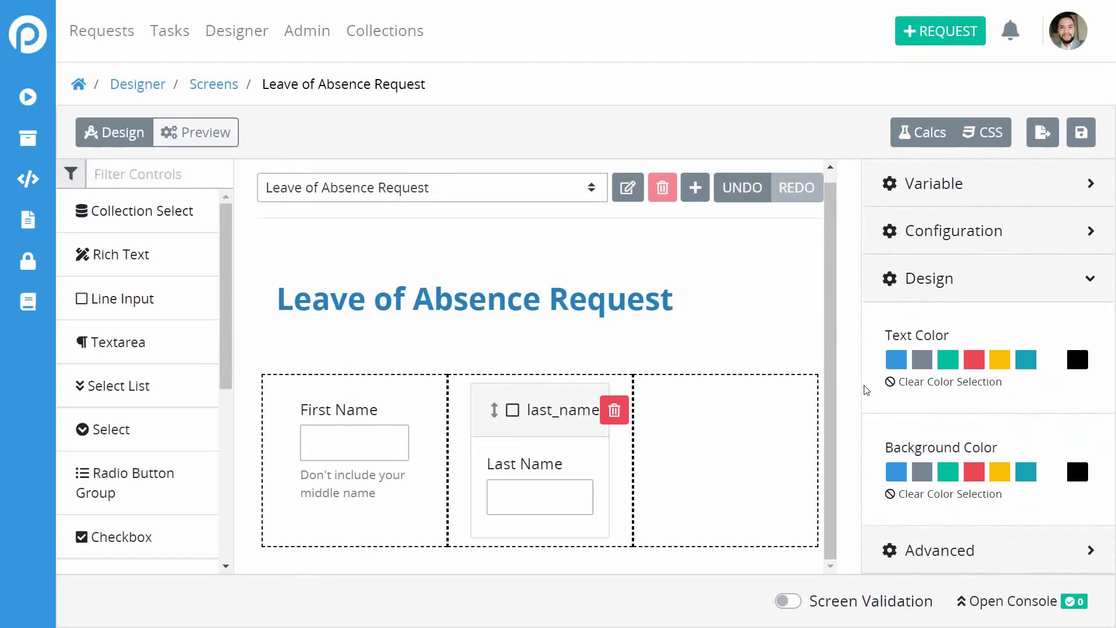
click(956, 552)
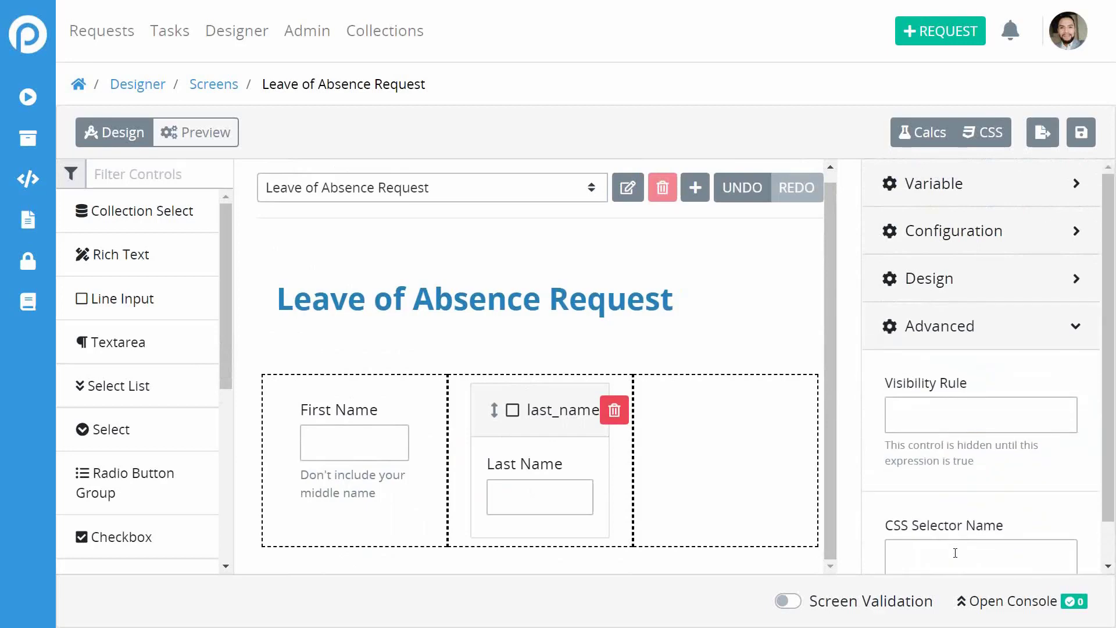
scroll(1027, 418, down, 1)
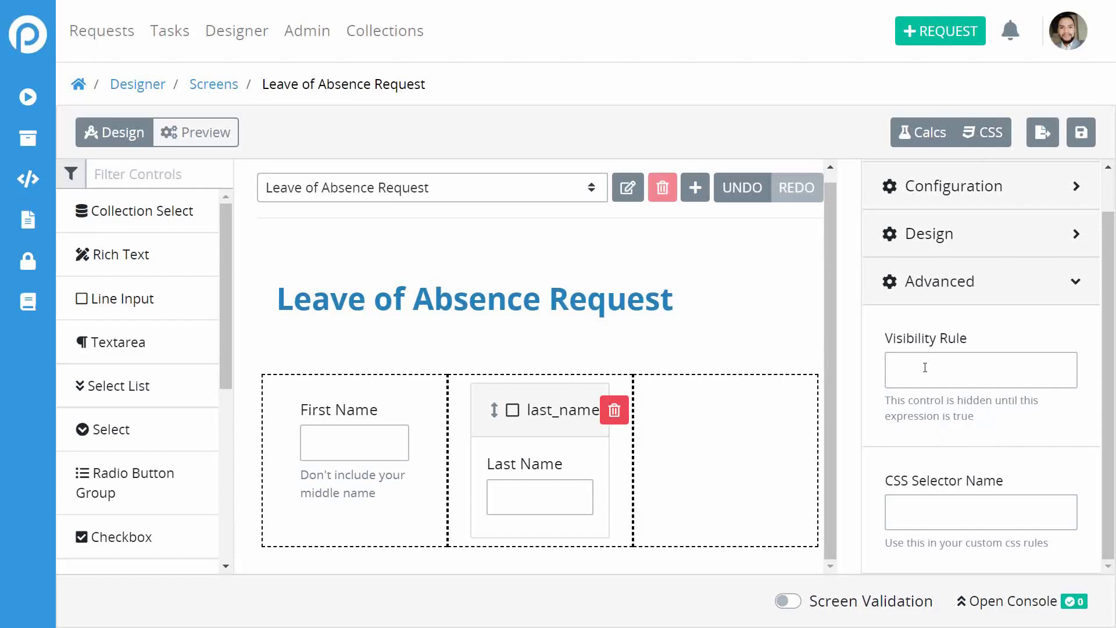
click(772, 311)
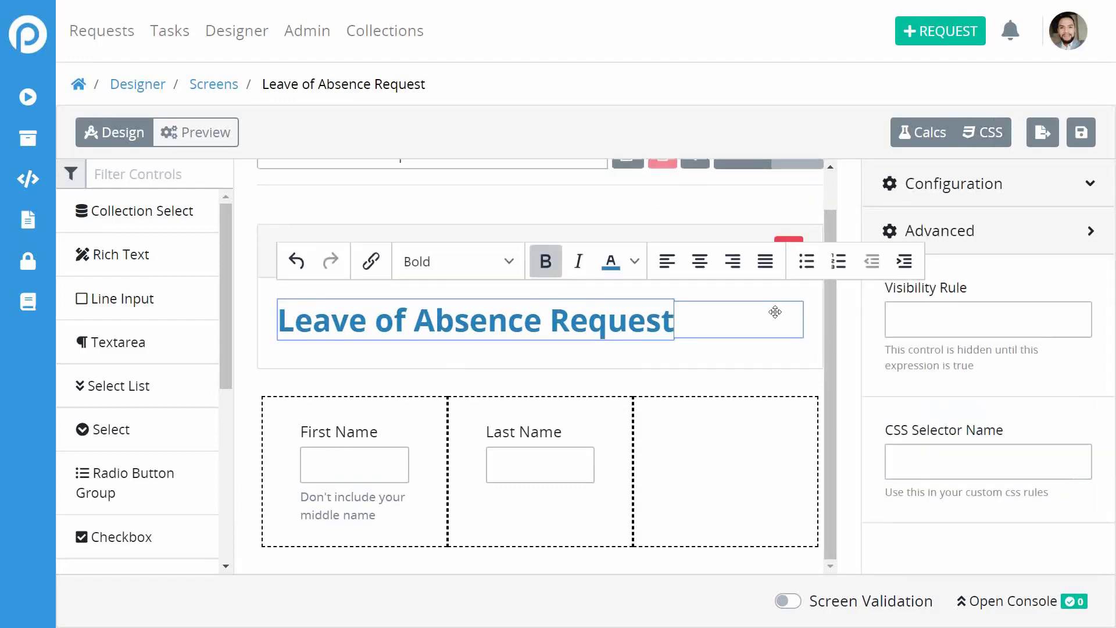
Add a line input to the empty third column with key name email and data type Text.
click(742, 452)
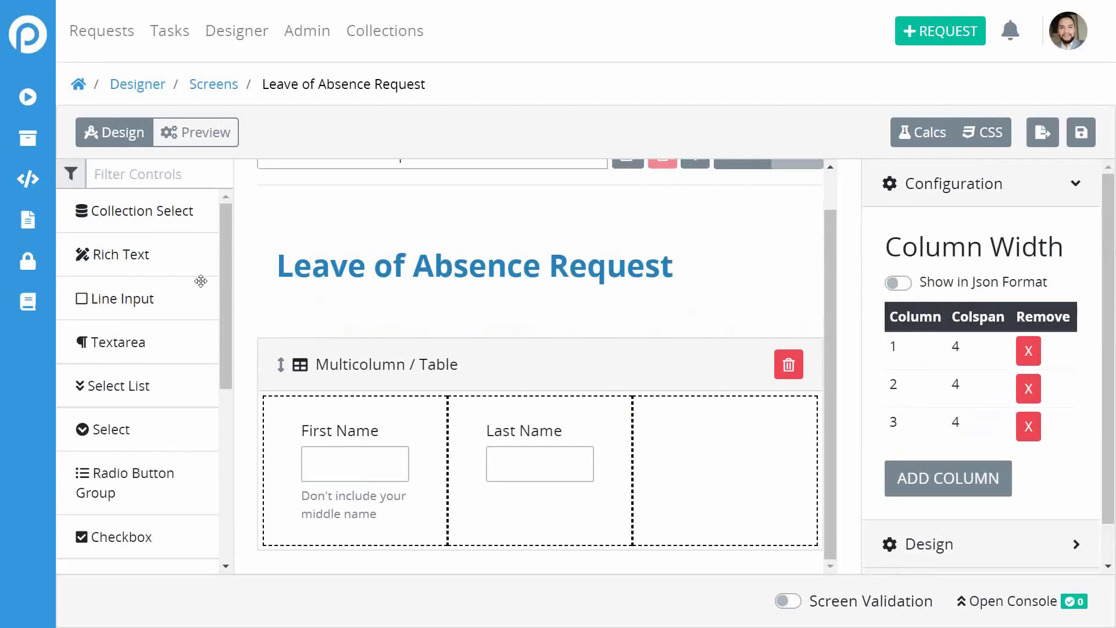
drag(111, 304, 682, 468)
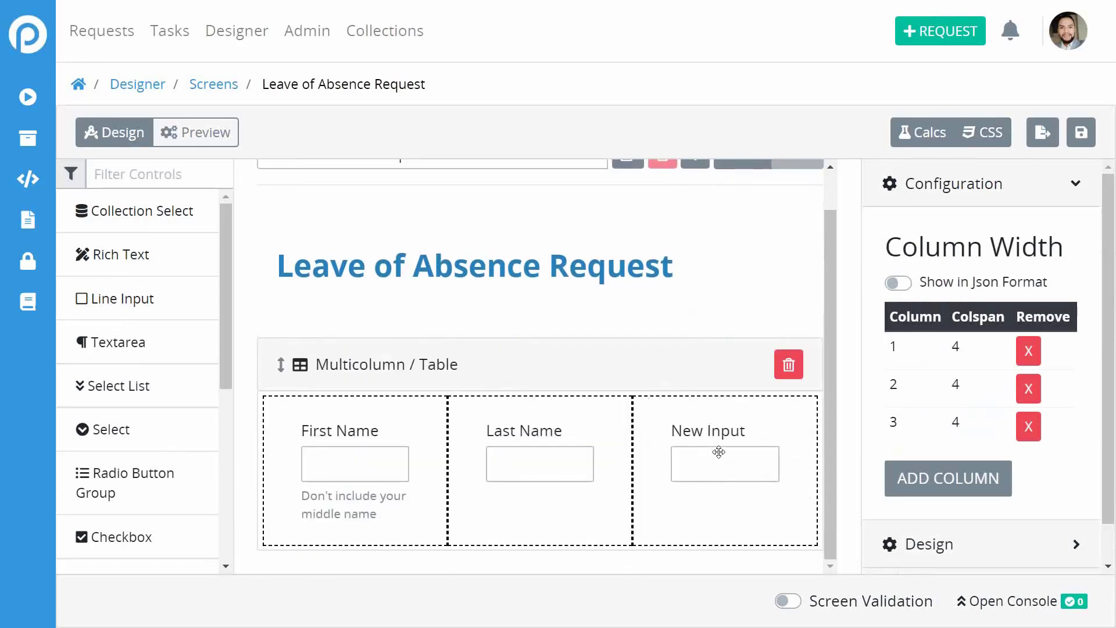
click(719, 452)
click(982, 289)
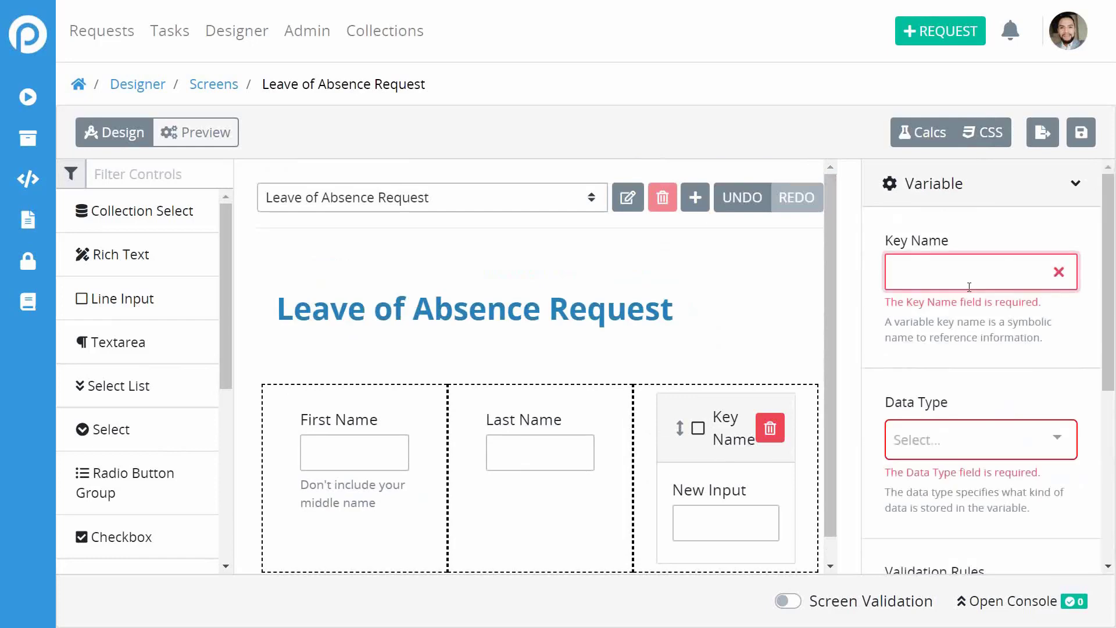
text(email)
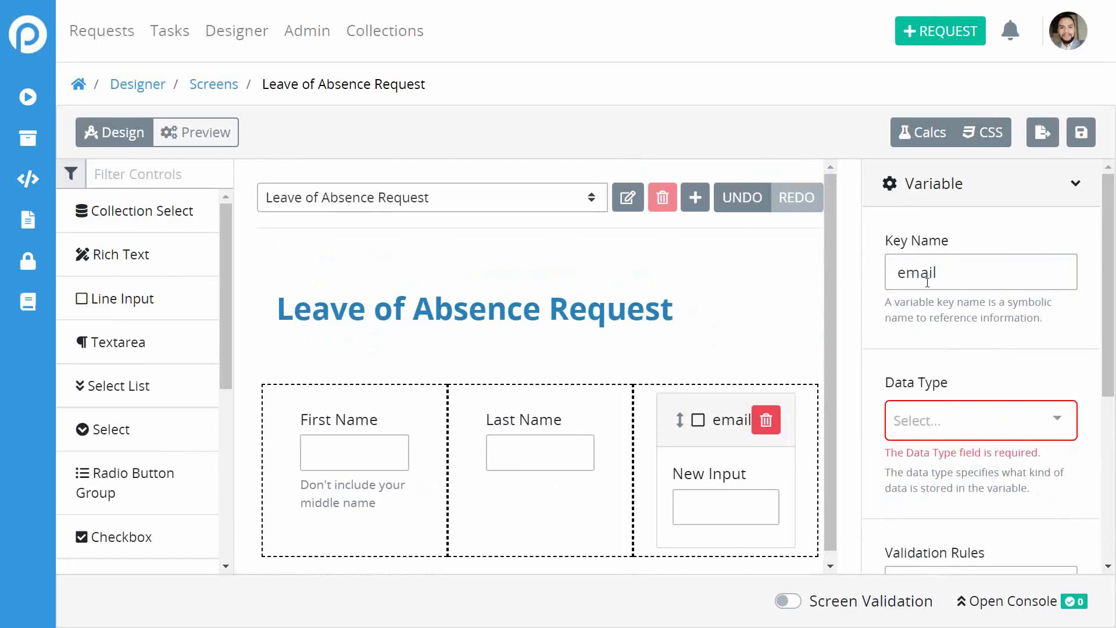
click(982, 420)
click(972, 456)
Replace the New Input label with 'Email Address'.
scroll(1061, 381, down, 5)
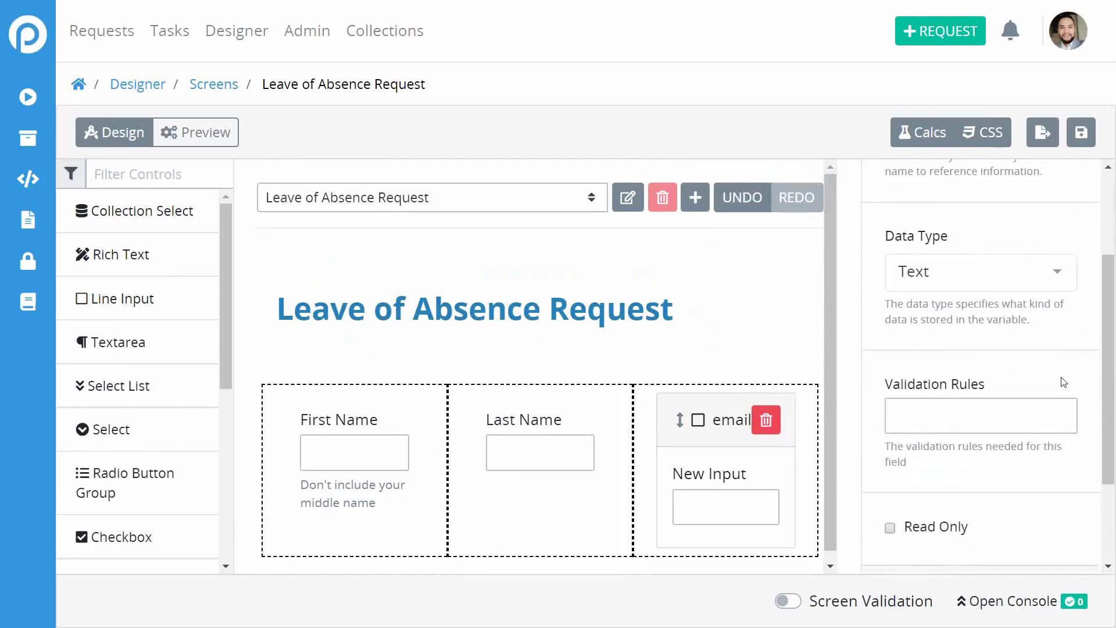
click(974, 462)
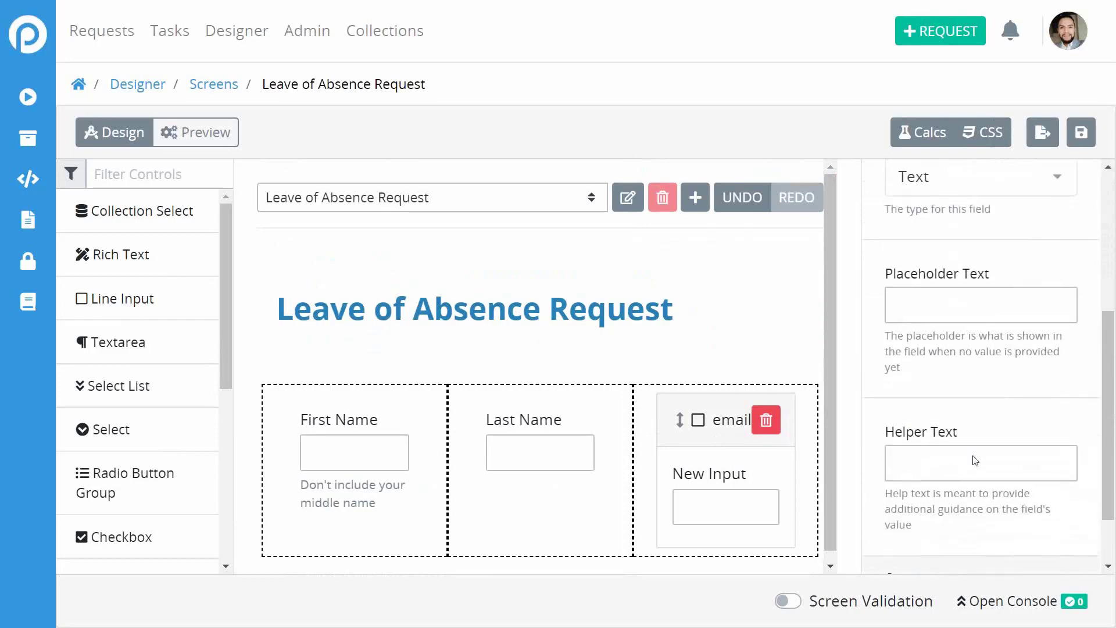
scroll(962, 281, up, 3)
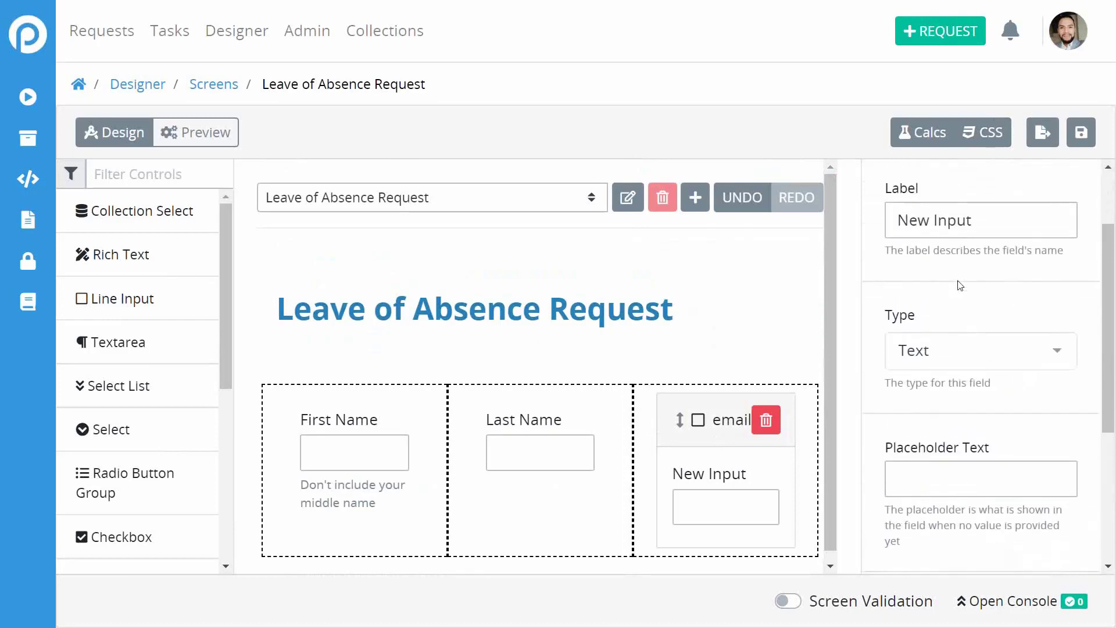
drag(957, 249, 964, 324)
scroll(963, 324, up, 2)
double_click(949, 325)
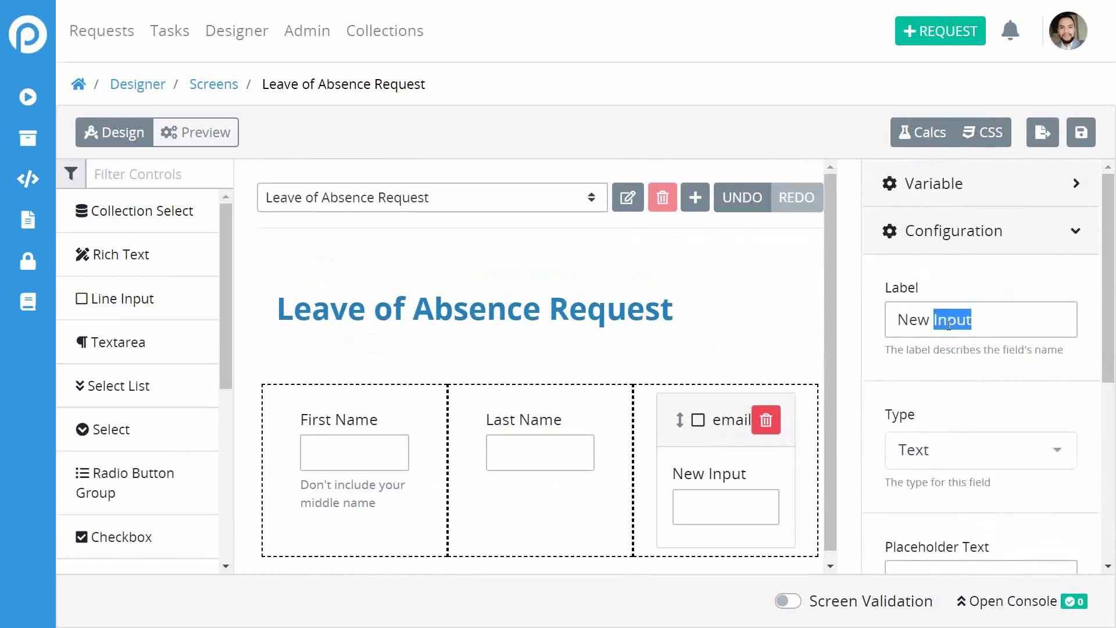
triple_click(949, 325)
text(Em)
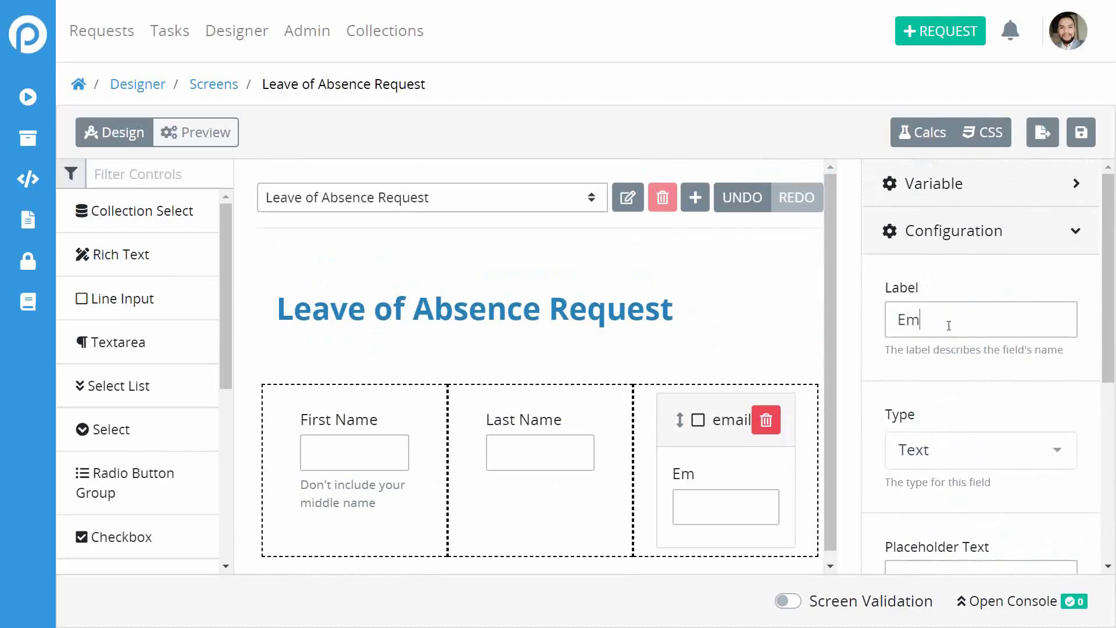
text(ail Address)
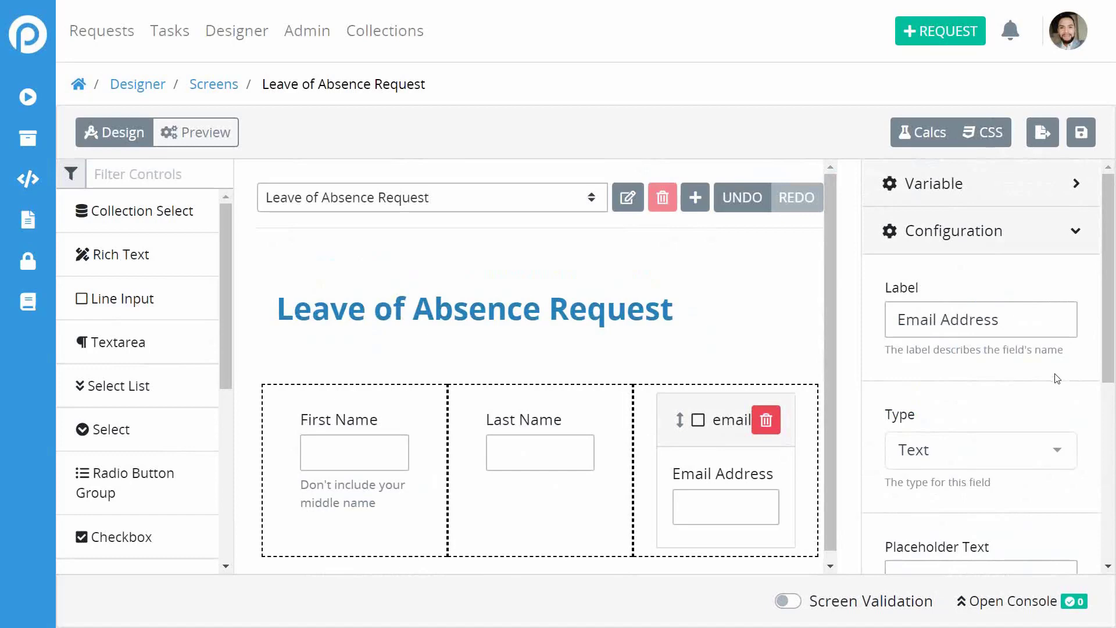
scroll(1058, 384, down, 2)
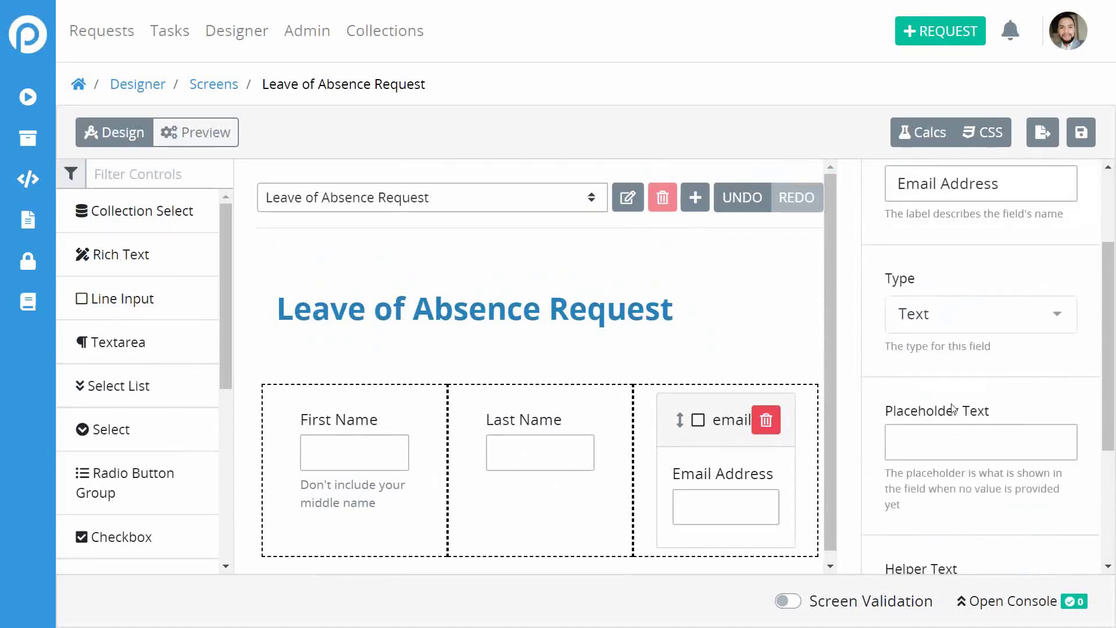
scroll(953, 409, down, 3)
scroll(954, 409, up, 1)
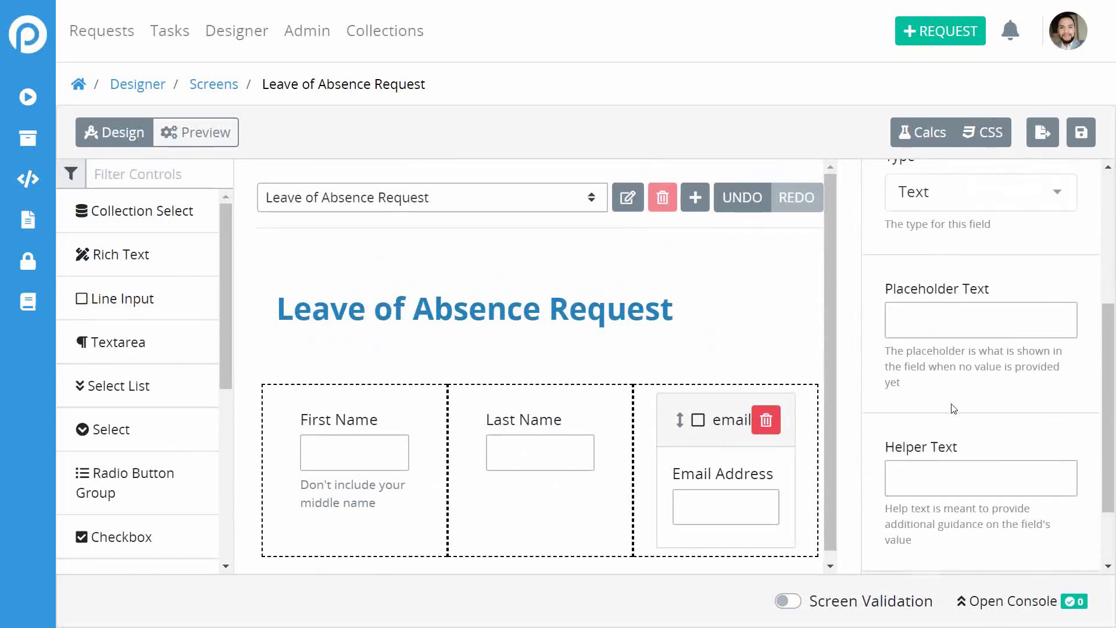
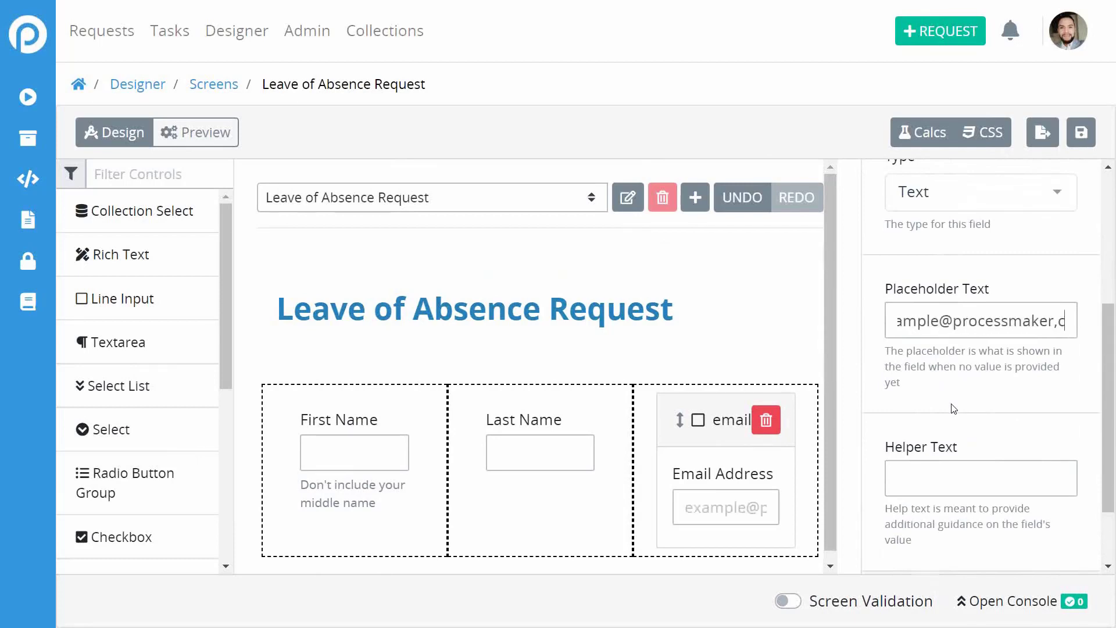
key(BackSpace)
key(BackSpace)
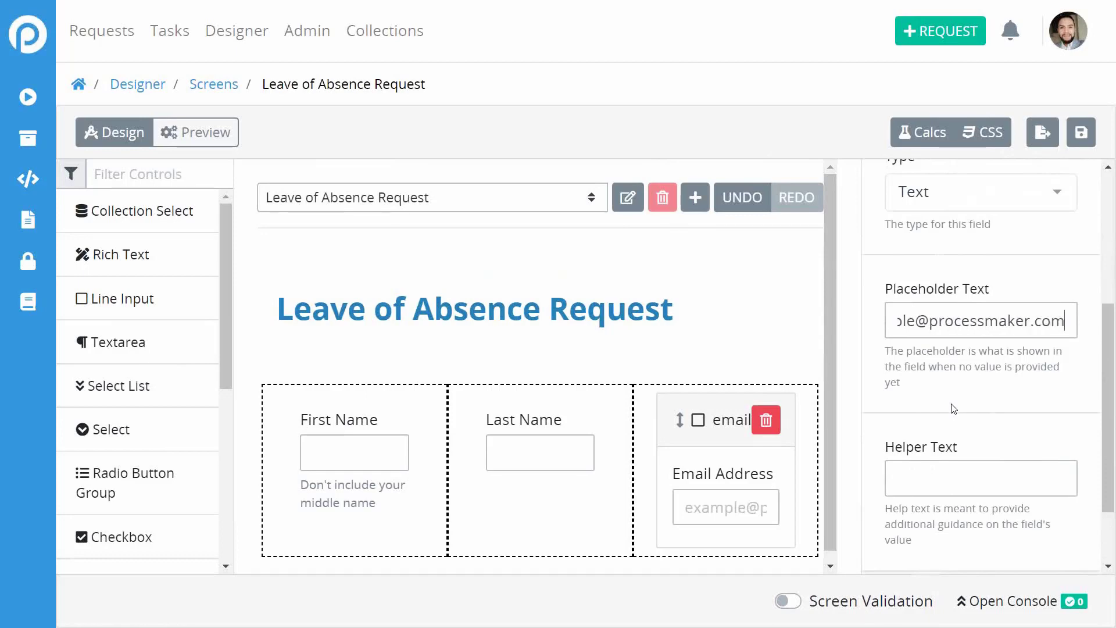
click(996, 381)
drag(971, 321, 1108, 303)
click(1066, 310)
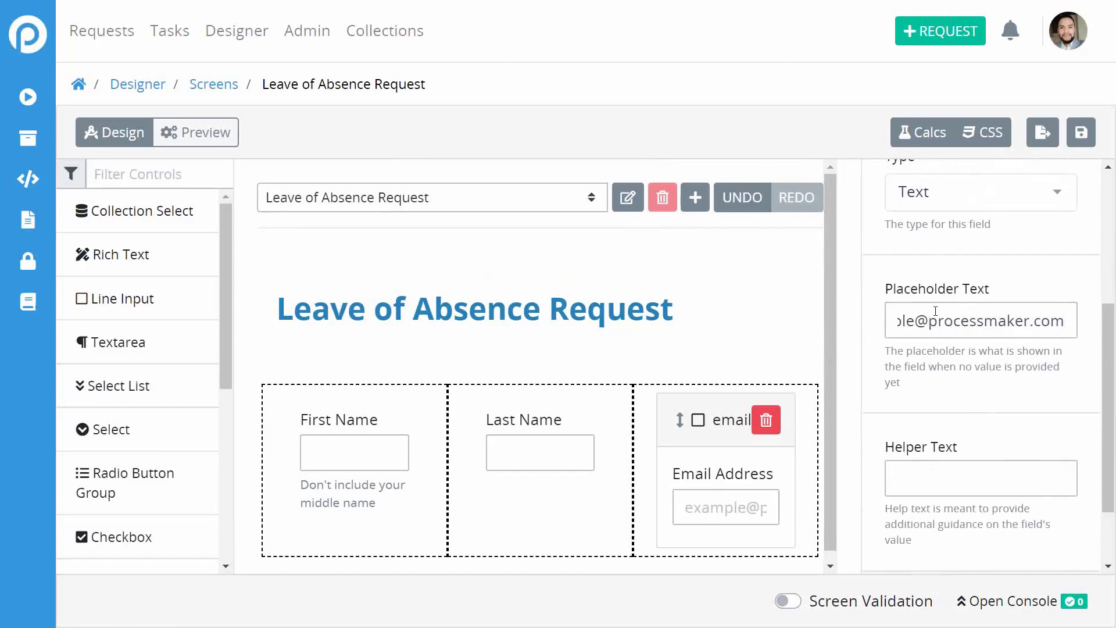
drag(935, 311, 831, 324)
click(837, 354)
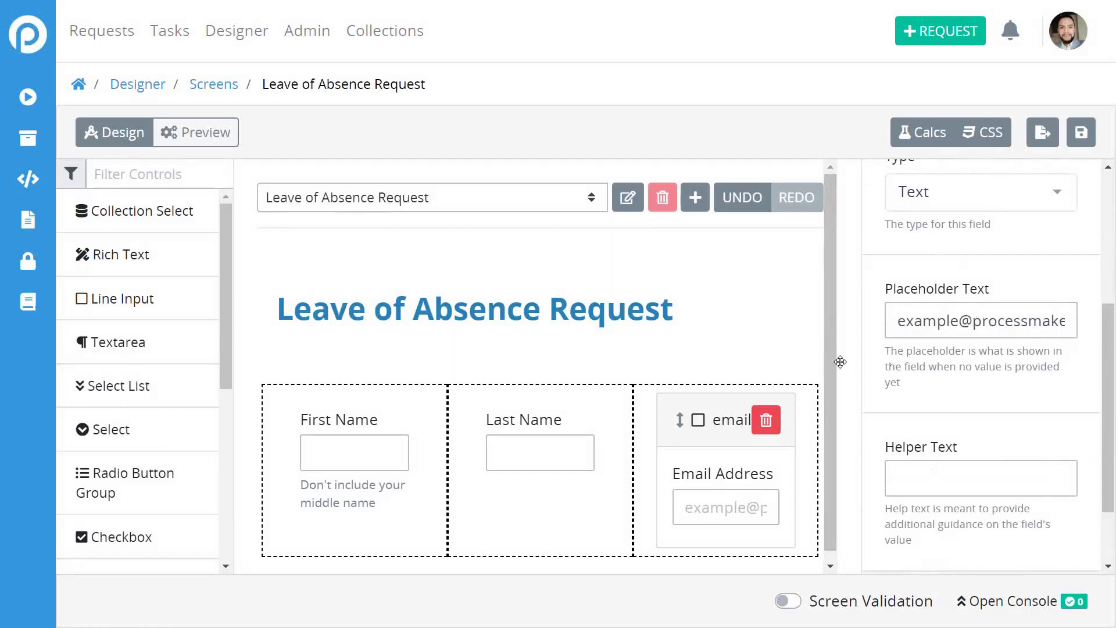
scroll(715, 331, down, 1)
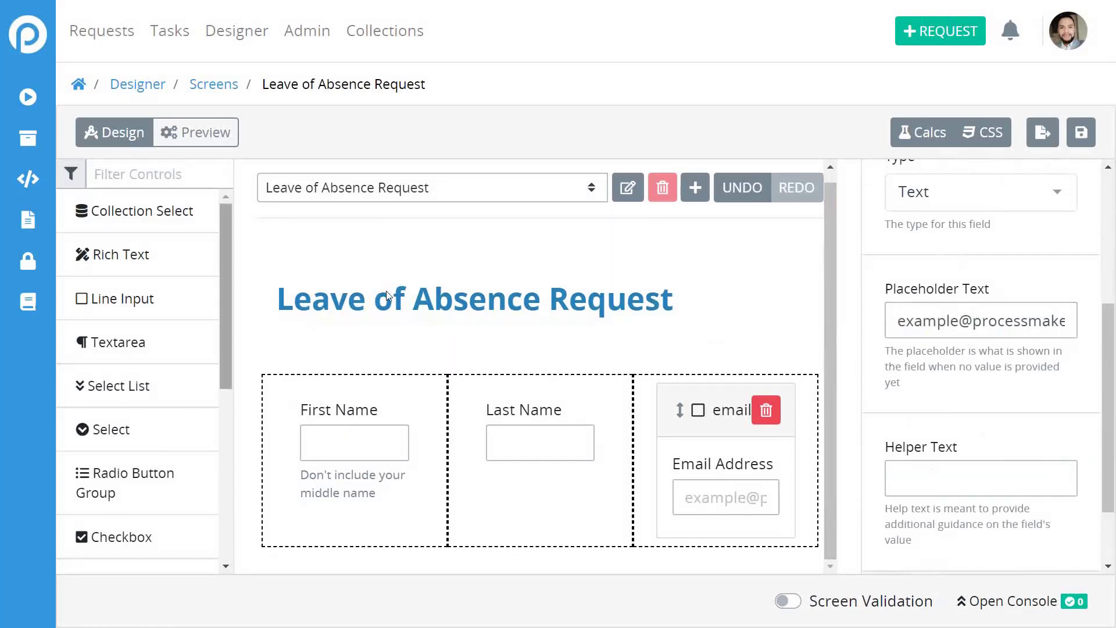
Drop a Multicolumn / Table with two 6-colspan columns below the name fields and select it.
drag(222, 274, 247, 364)
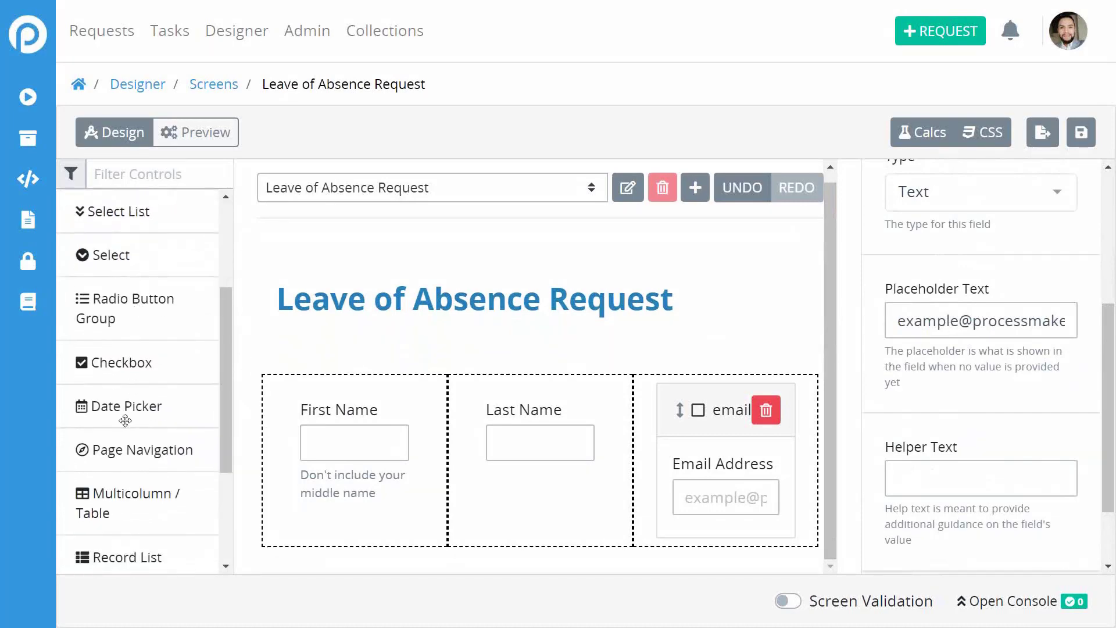
scroll(162, 362, up, 3)
scroll(146, 366, down, 1)
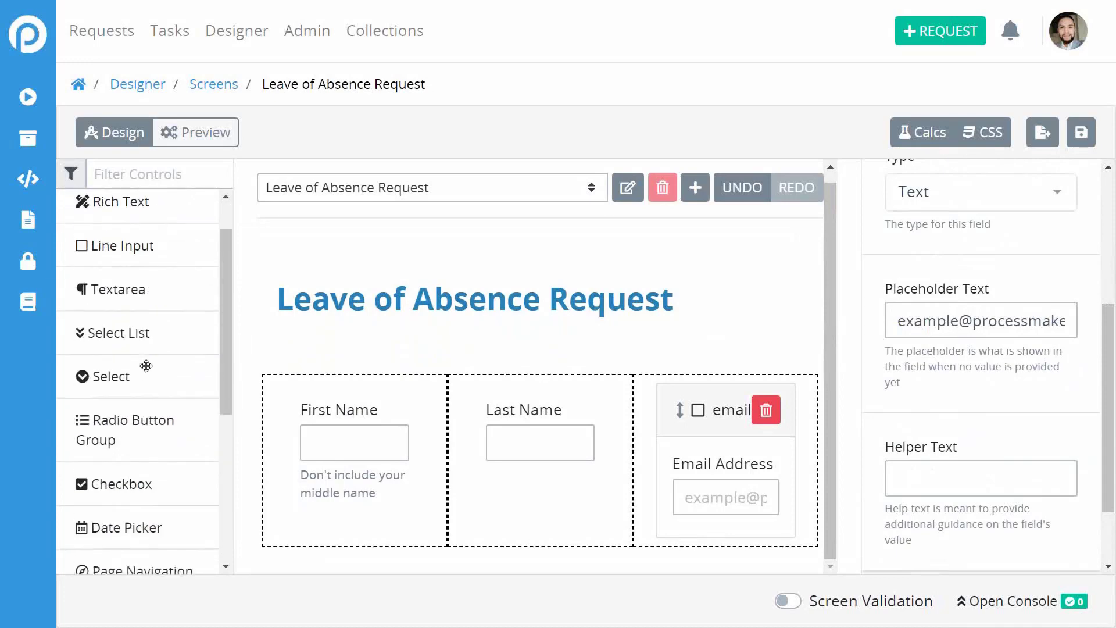
scroll(146, 365, down, 4)
drag(122, 400, 508, 529)
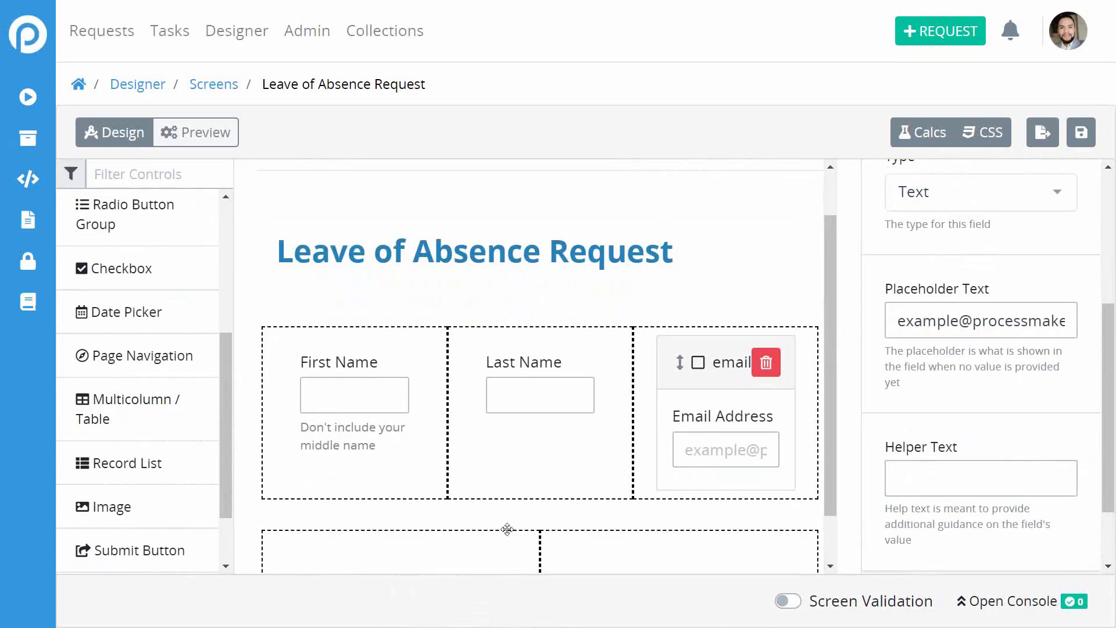
drag(822, 424, 851, 560)
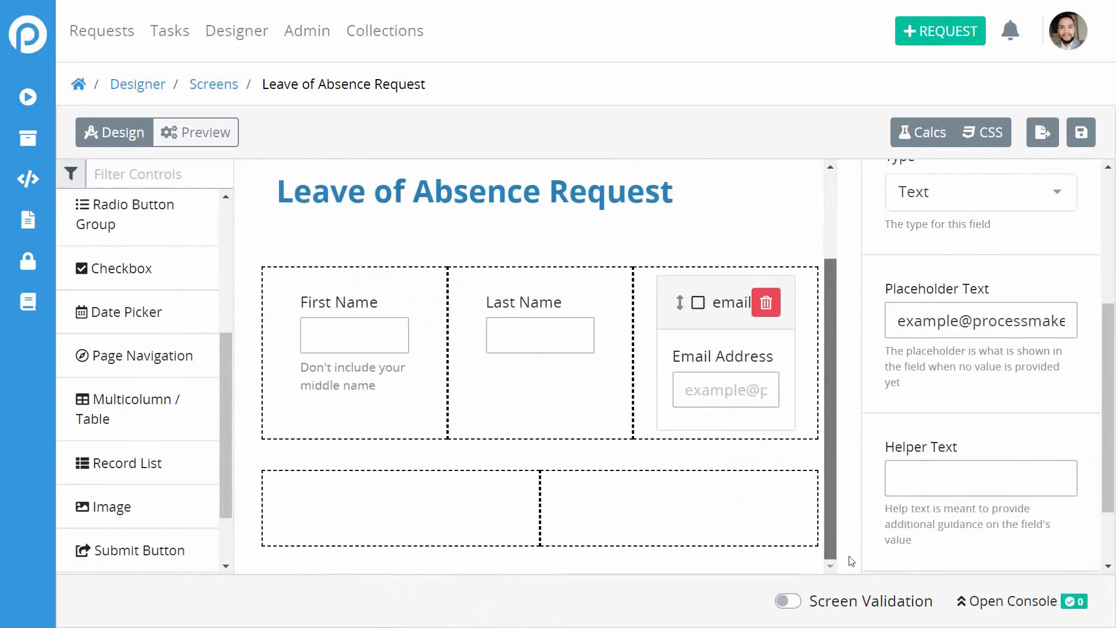
click(471, 516)
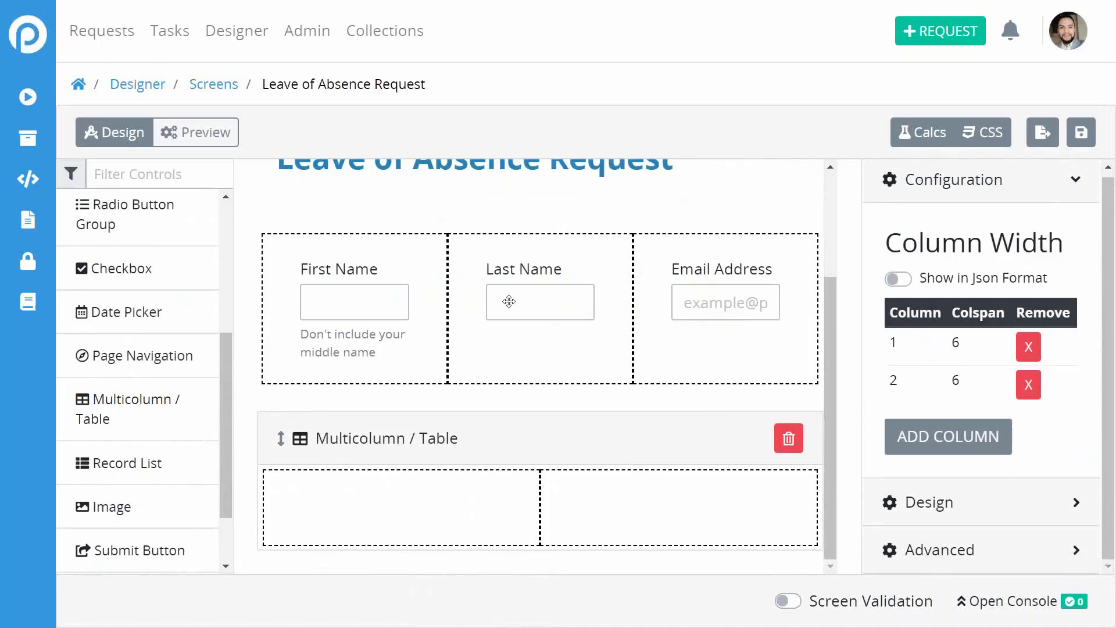
scroll(120, 319, up, 1)
scroll(120, 319, up, 3)
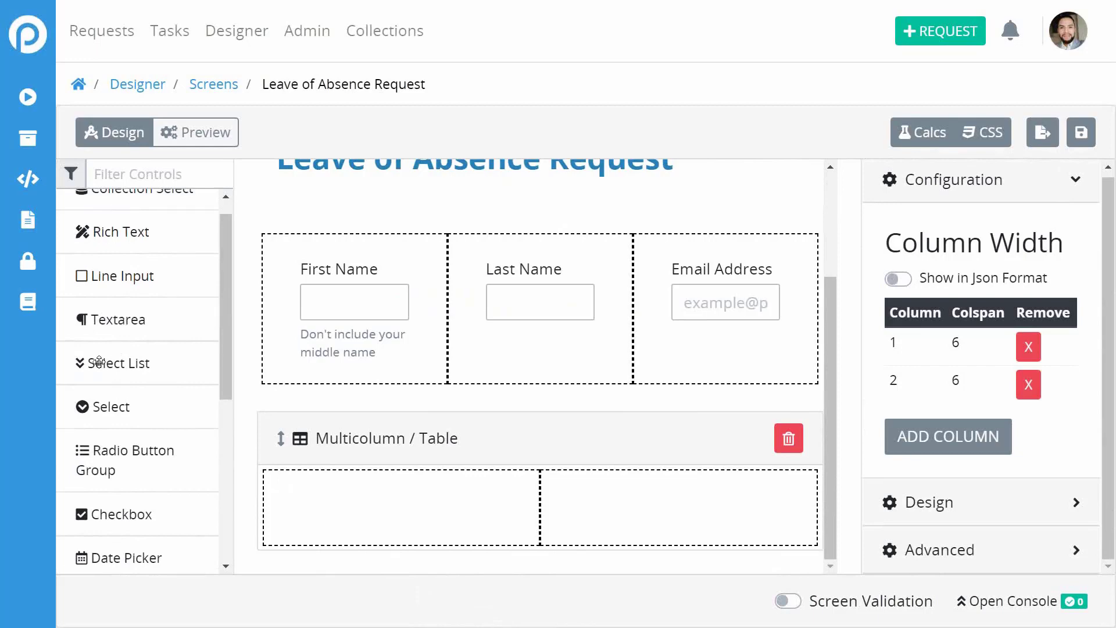
Put a select list in the second table's left column with key name department.
drag(118, 355, 350, 496)
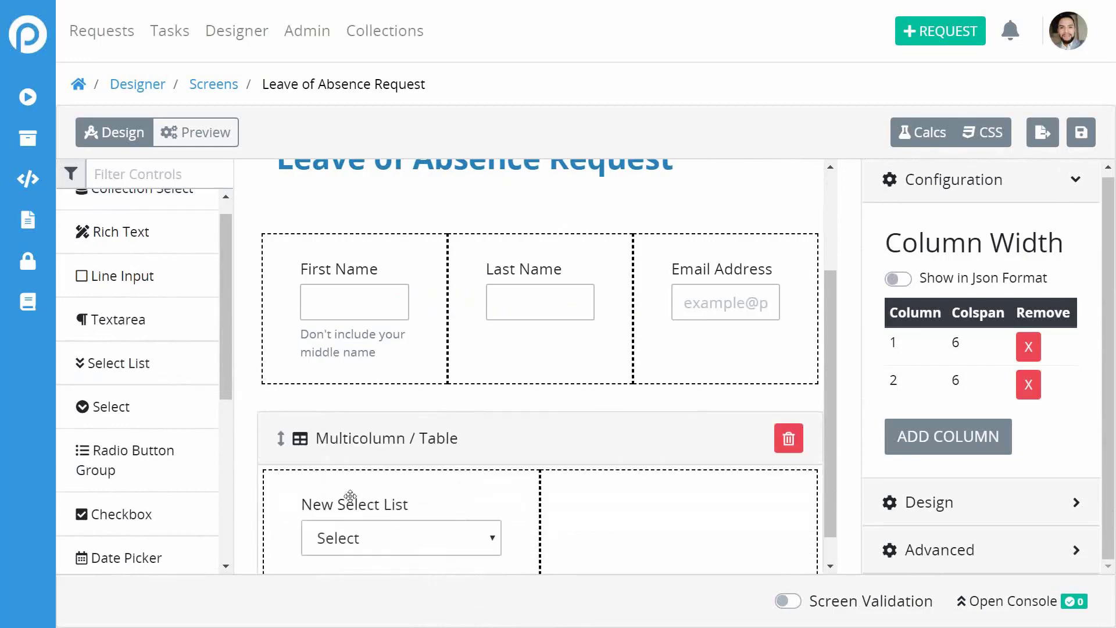
click(397, 499)
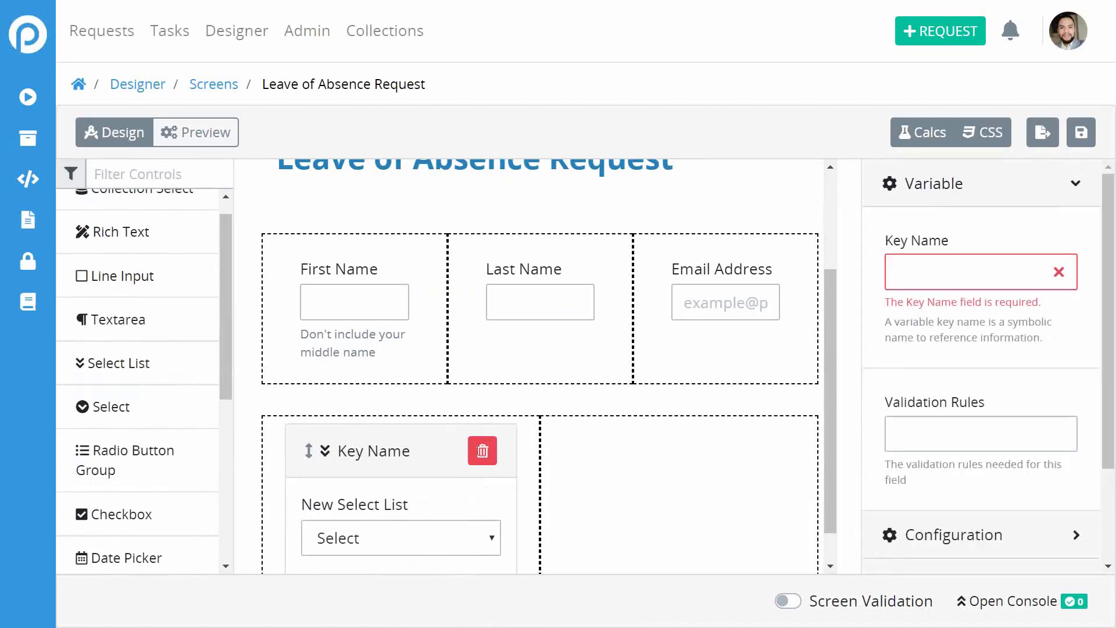
click(947, 272)
text(depart)
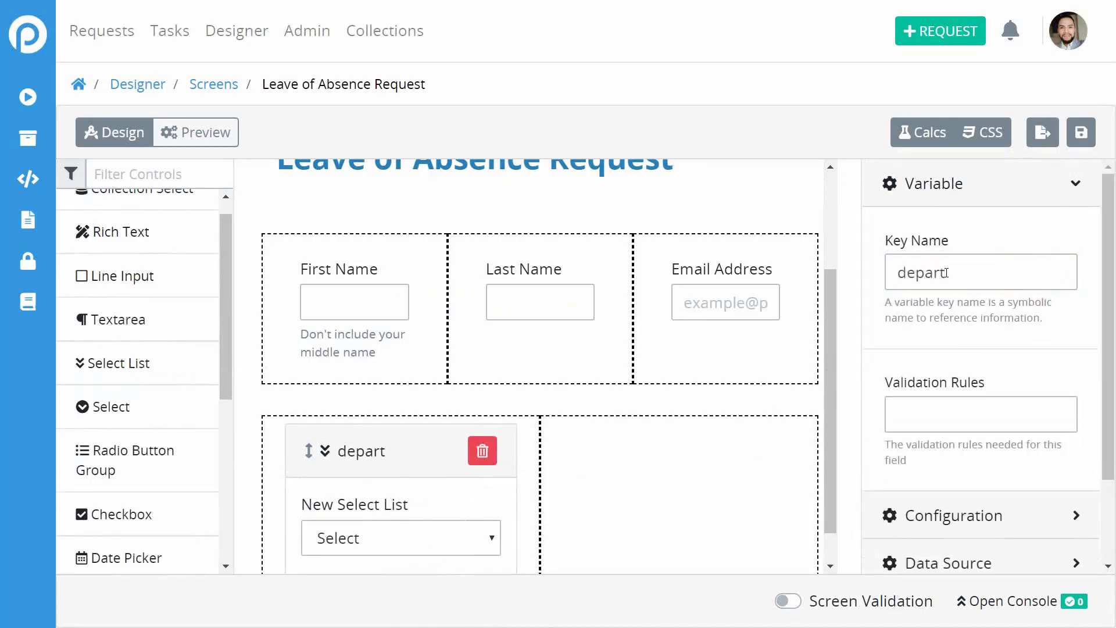
text(ment)
Label the select list 'Department' and expand its Data Source settings.
scroll(1043, 348, down, 2)
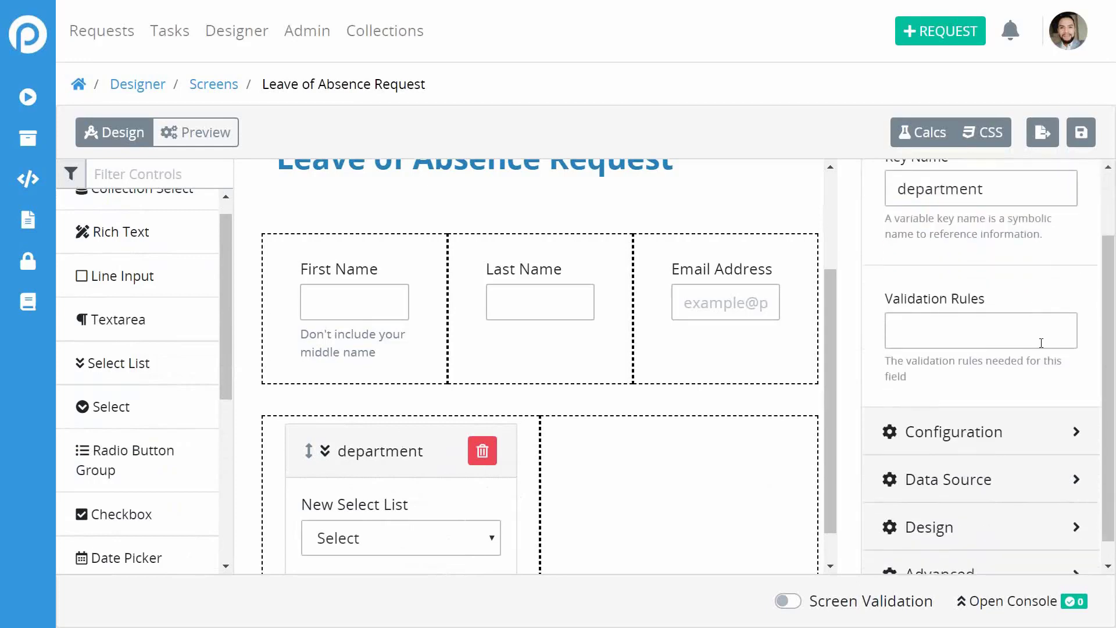
click(979, 433)
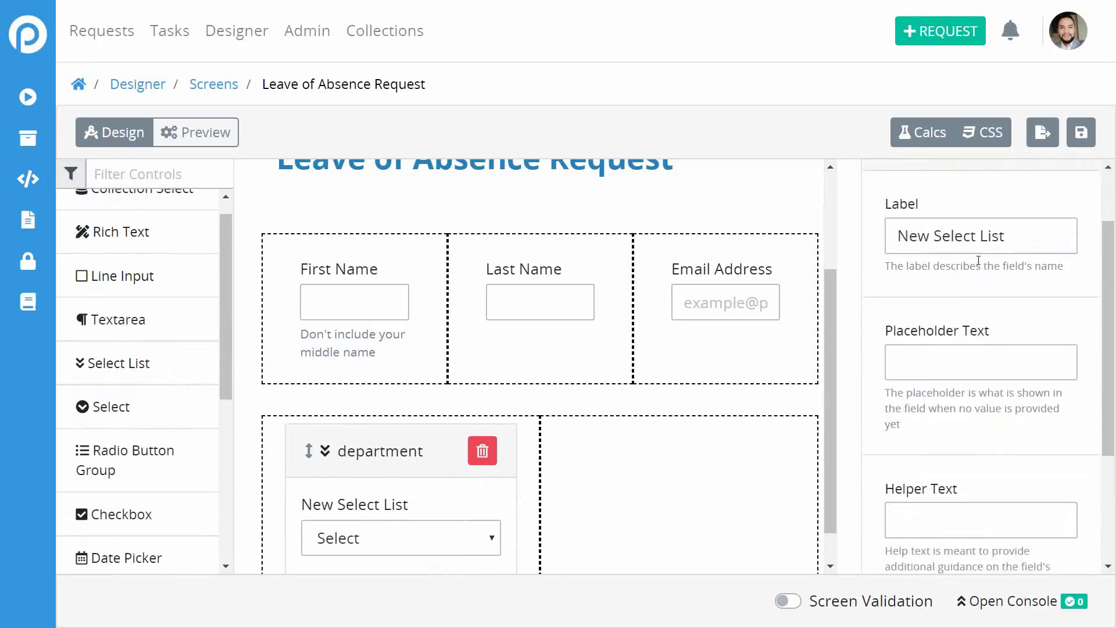
triple_click(977, 248)
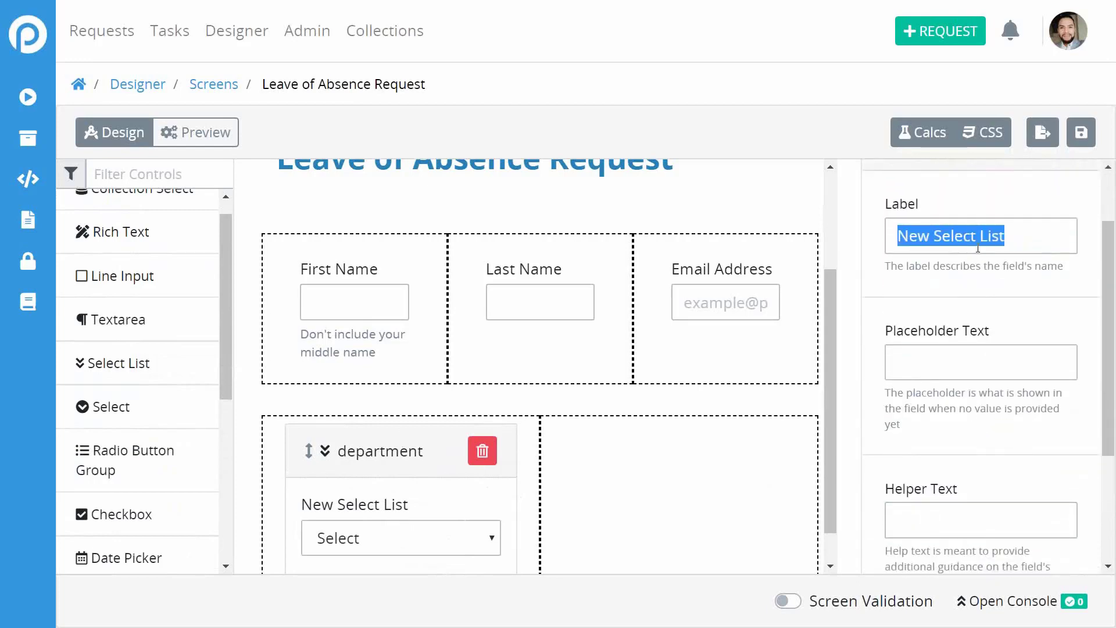
text(Department)
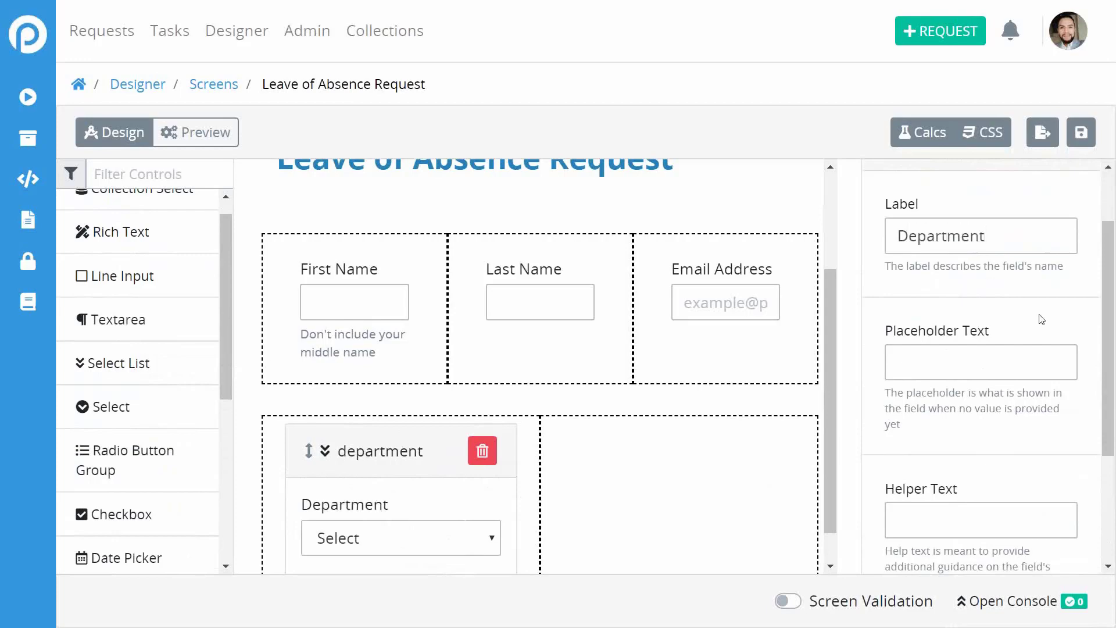
scroll(1032, 319, down, 3)
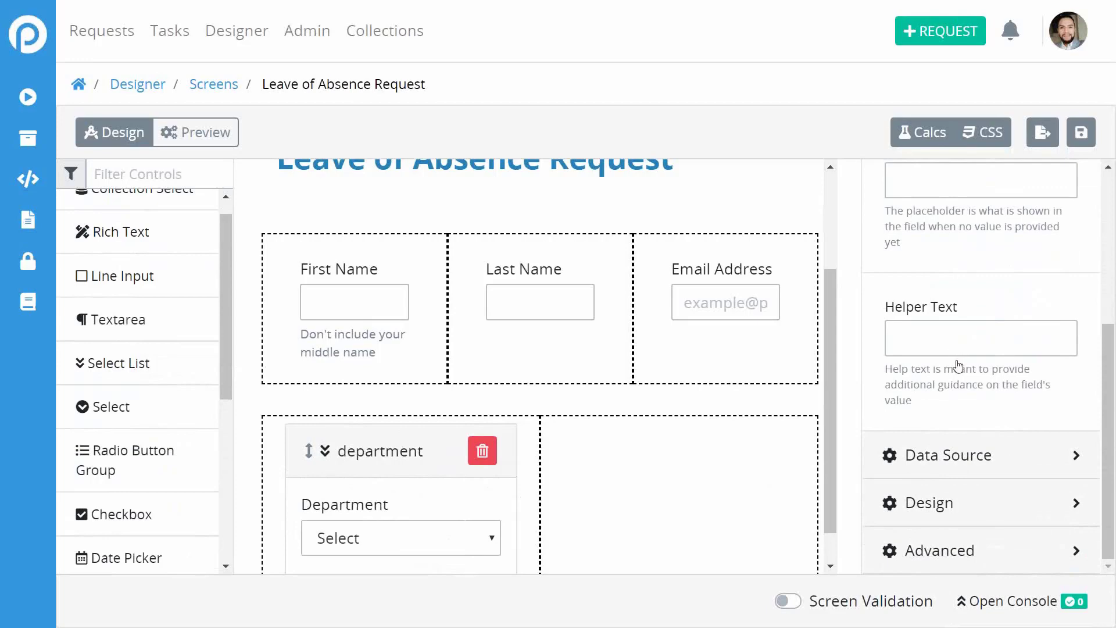
click(960, 457)
scroll(997, 294, up, 2)
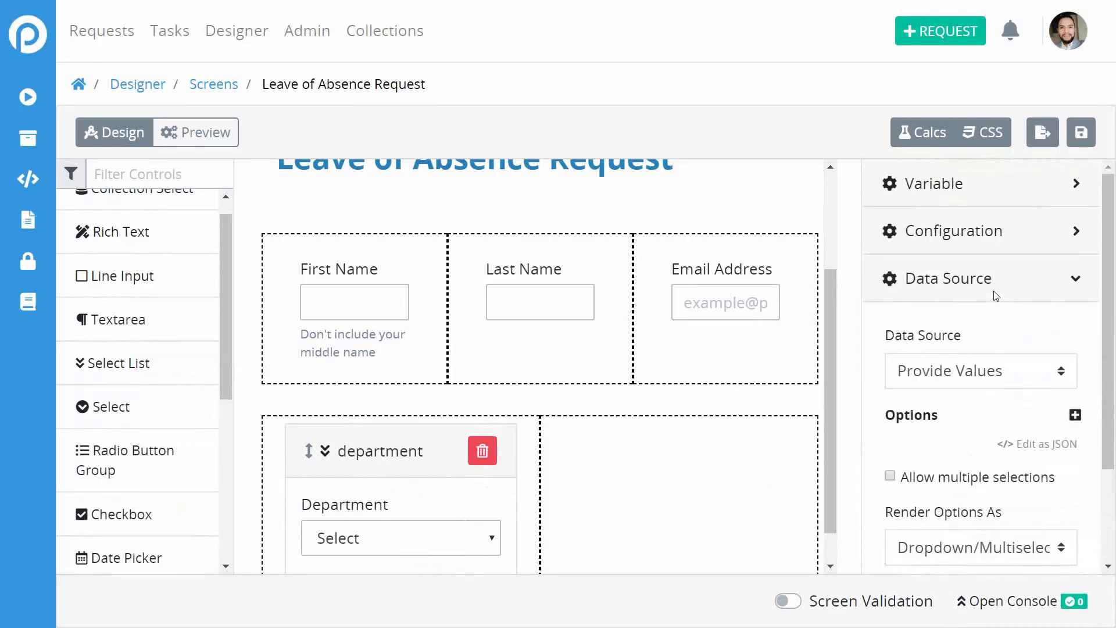
scroll(996, 296, down, 1)
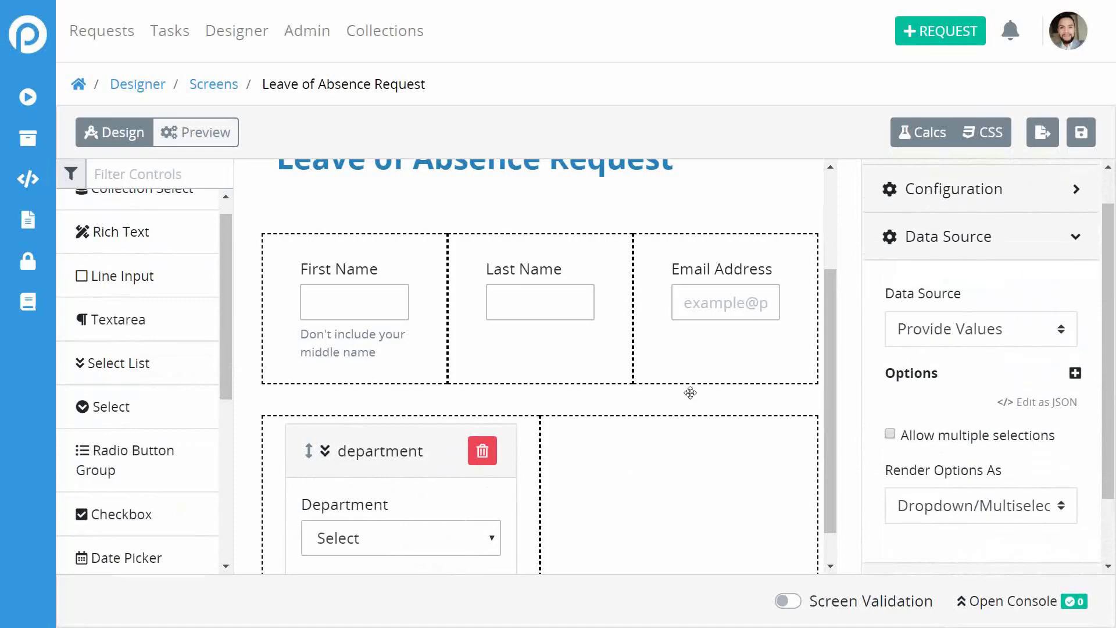
scroll(690, 393, down, 1)
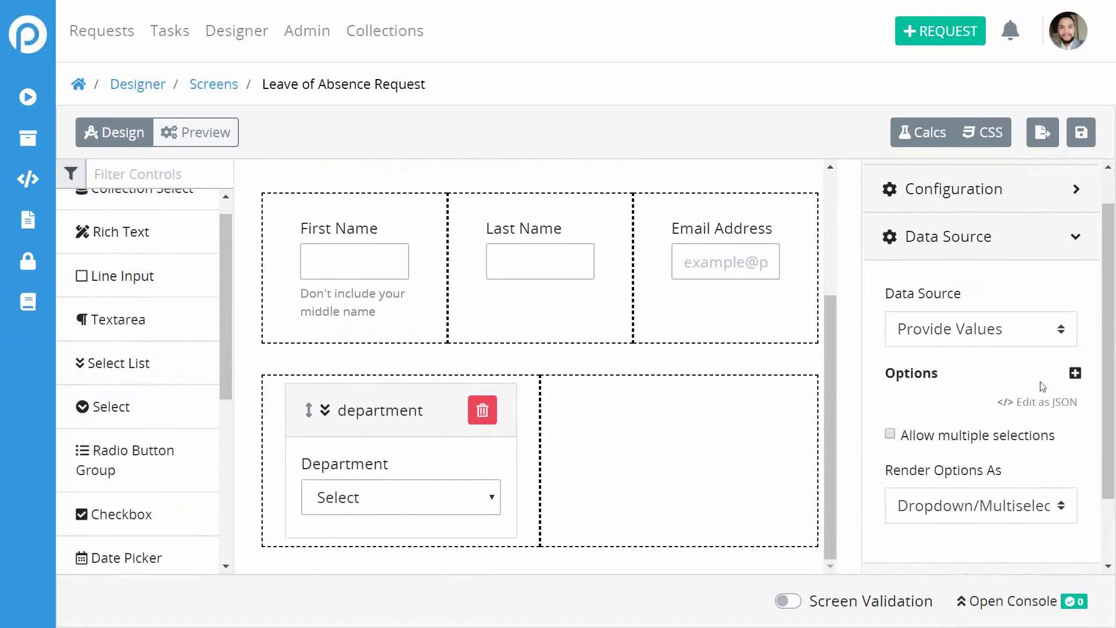
scroll(960, 421, down, 2)
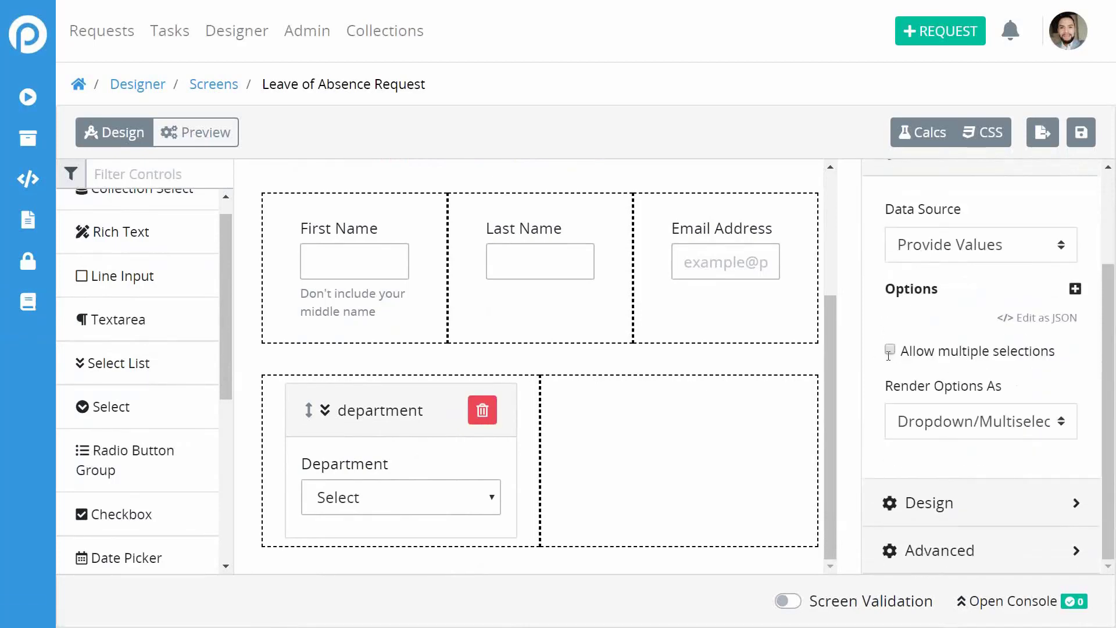
scroll(1004, 326, up, 1)
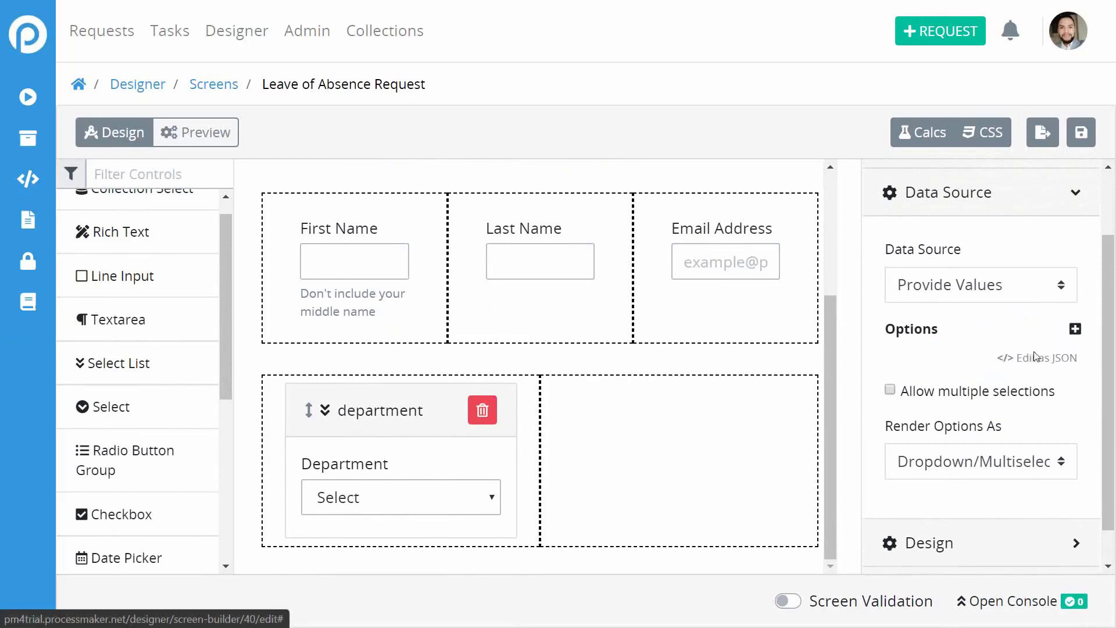
Add Department options hr/Human Resources, adm/Administration and Marketing.
click(1076, 329)
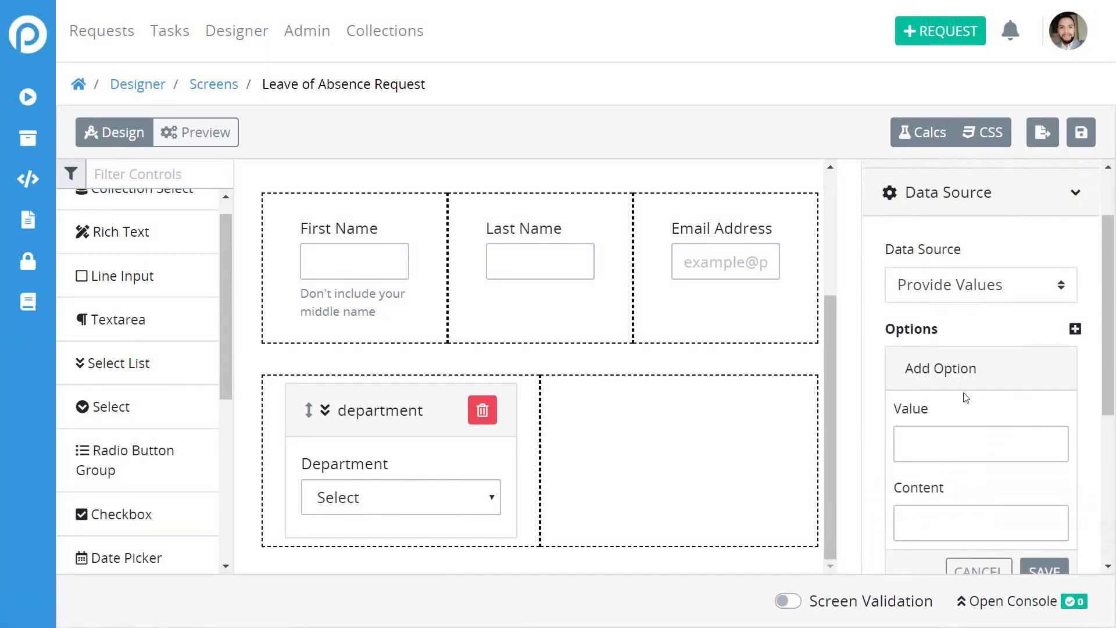
scroll(966, 398, down, 2)
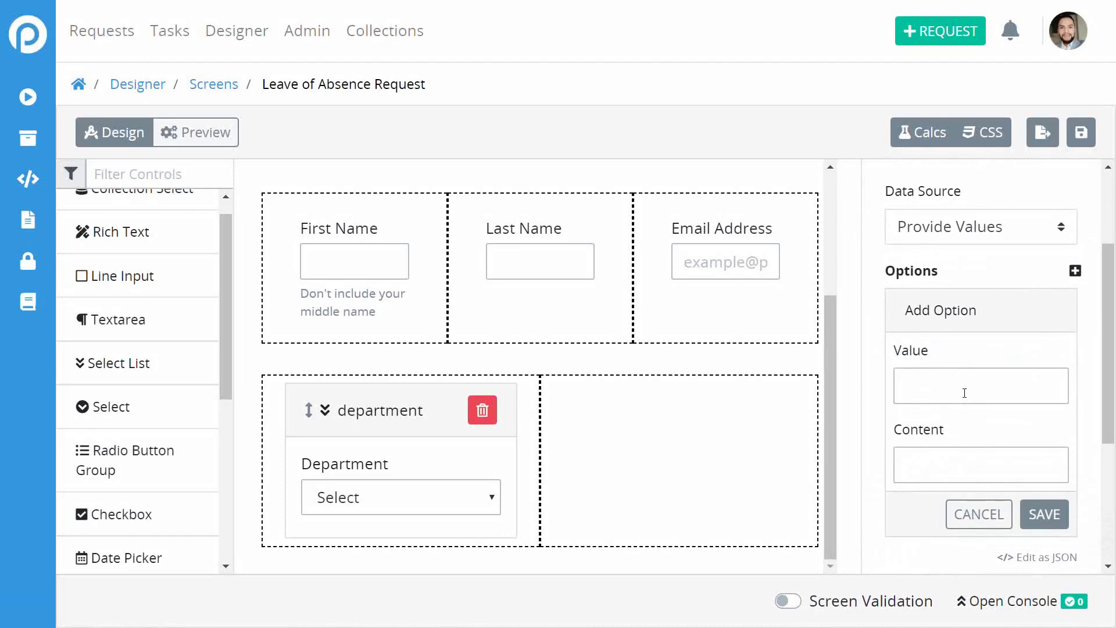
click(964, 392)
text(hr)
text(Human Resources)
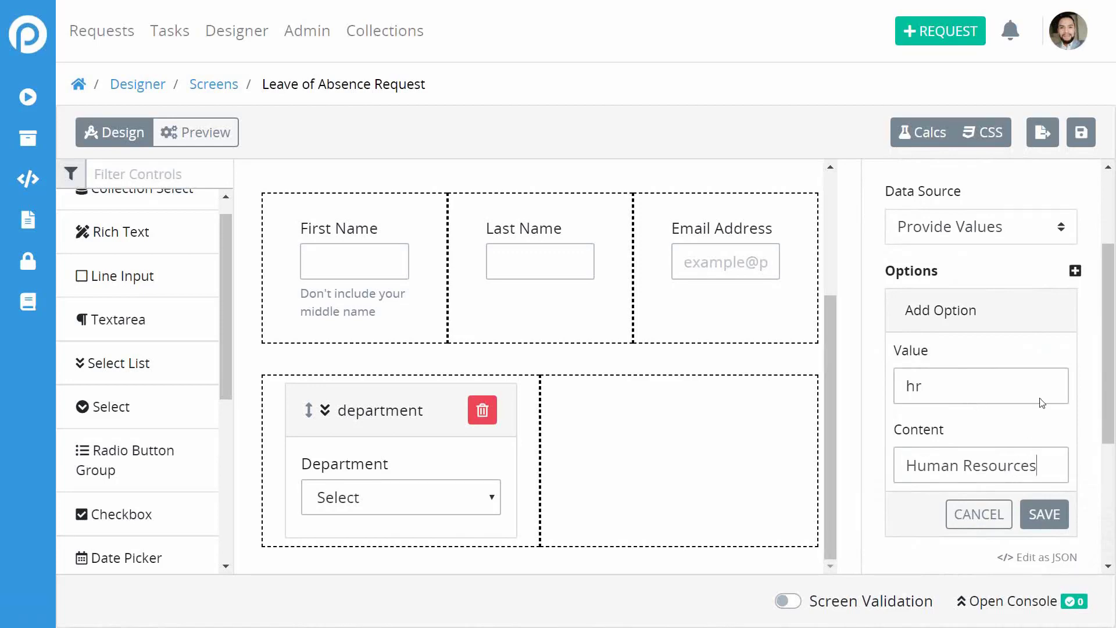
click(1047, 516)
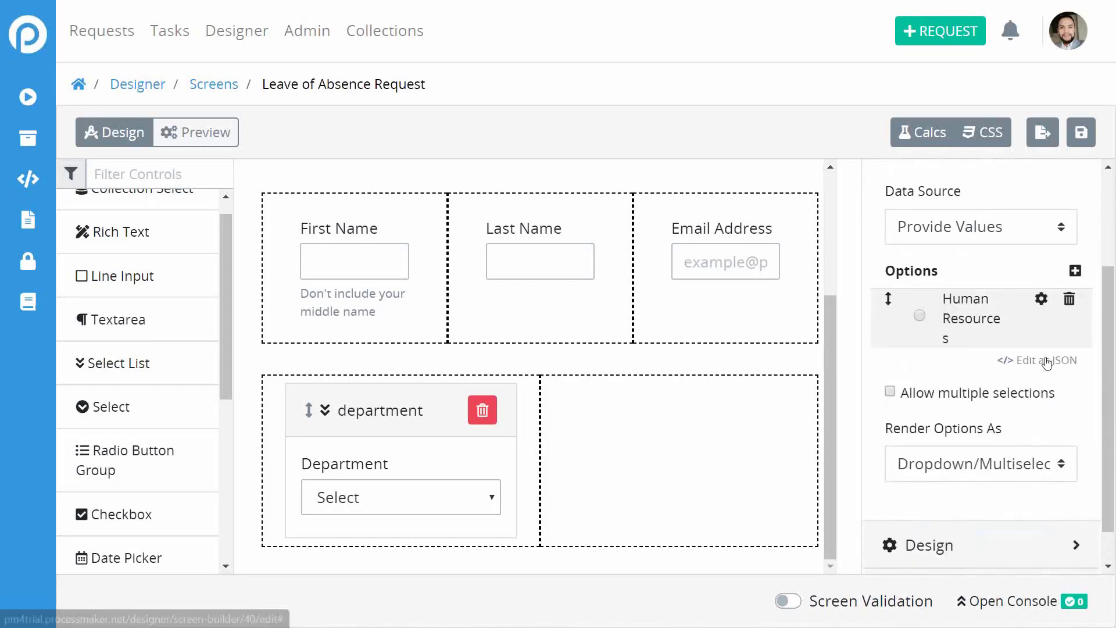
click(1074, 272)
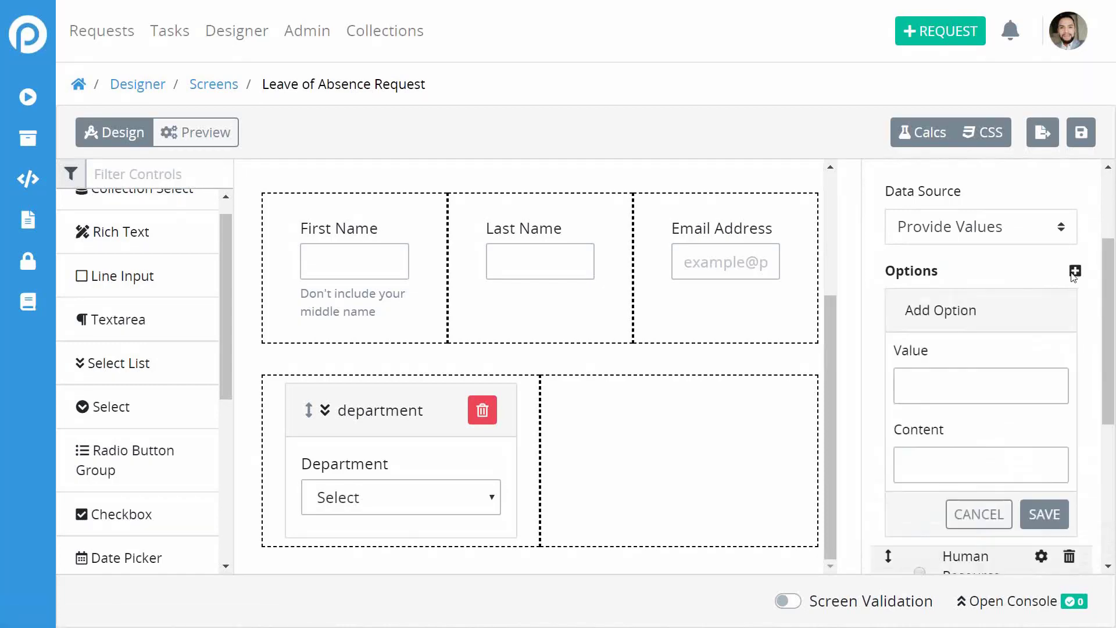
text(adm)
text(Administration)
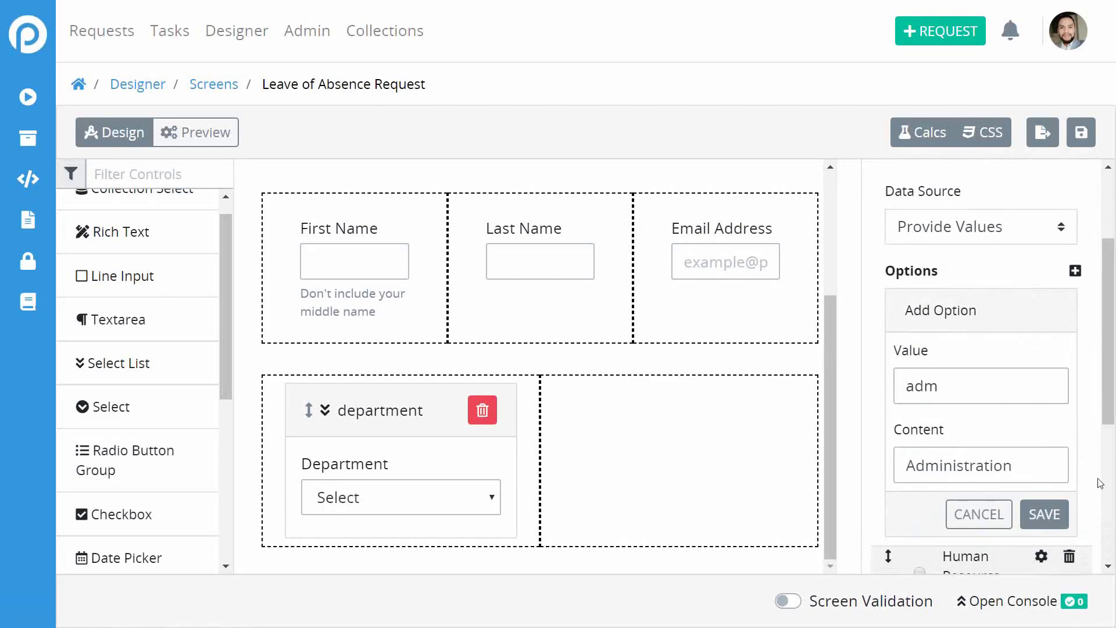
click(1051, 523)
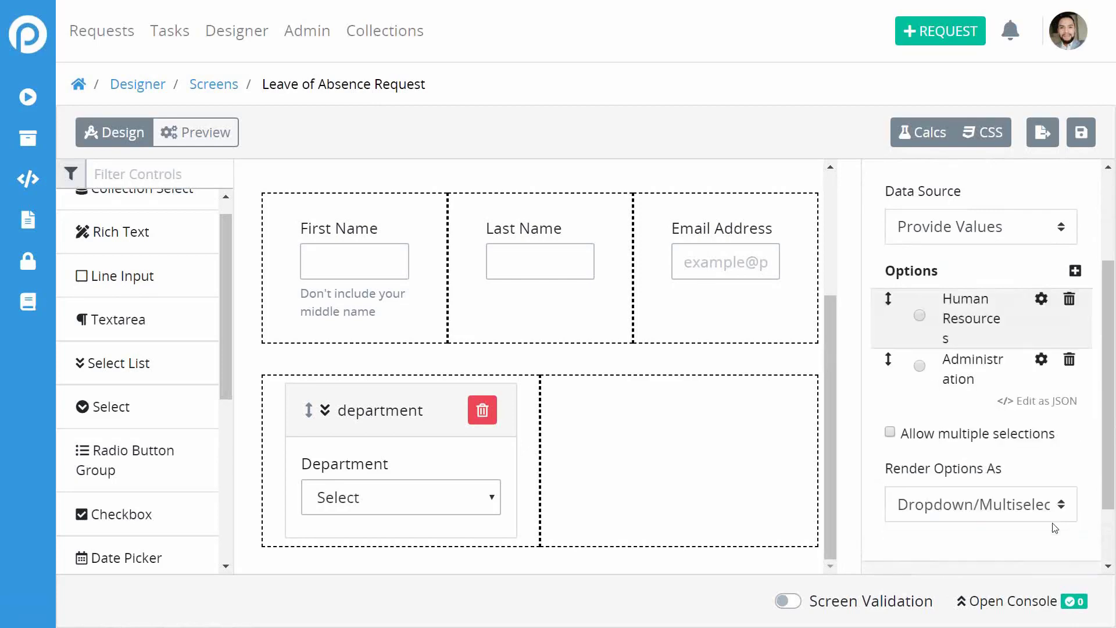
click(1076, 272)
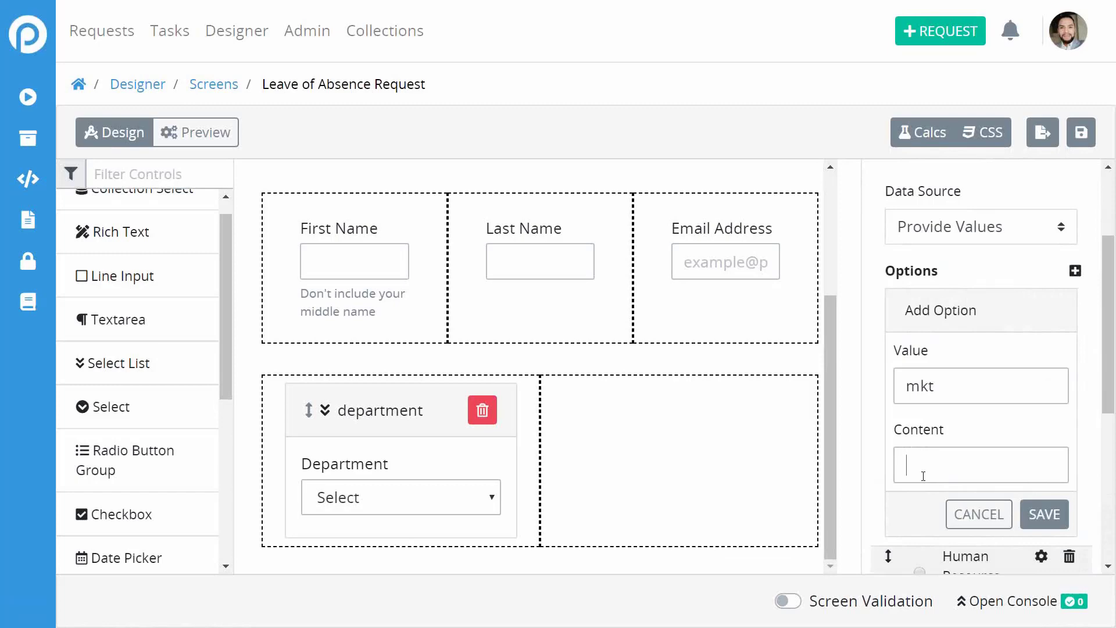
text(MArketing)
key(BackSpace)
text(a)
click(1044, 513)
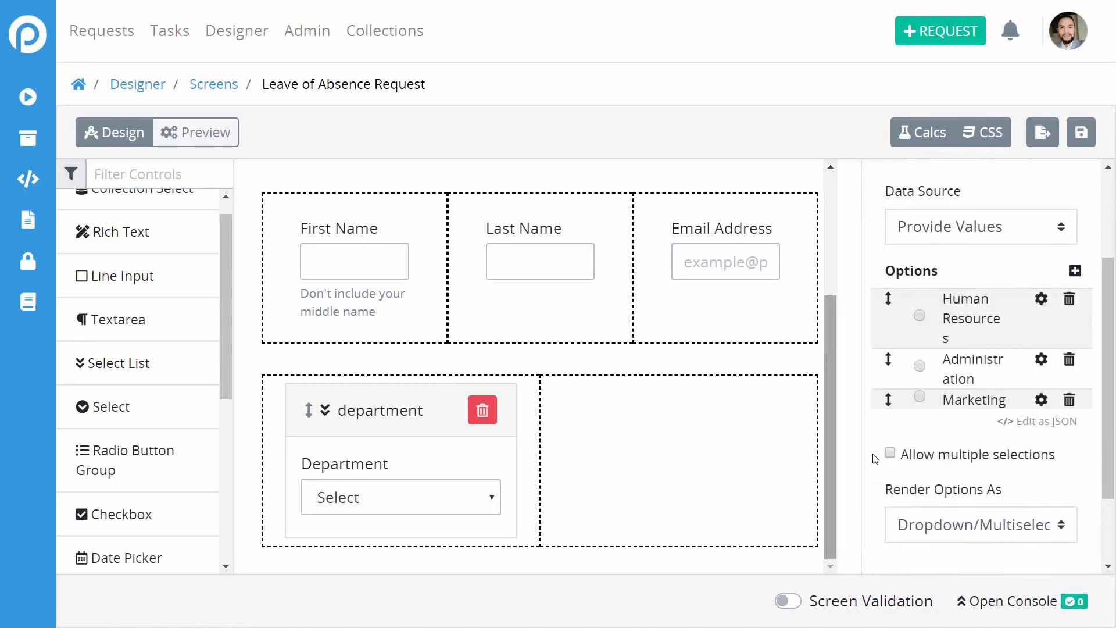
Save the screen and select the Department row.
click(1080, 133)
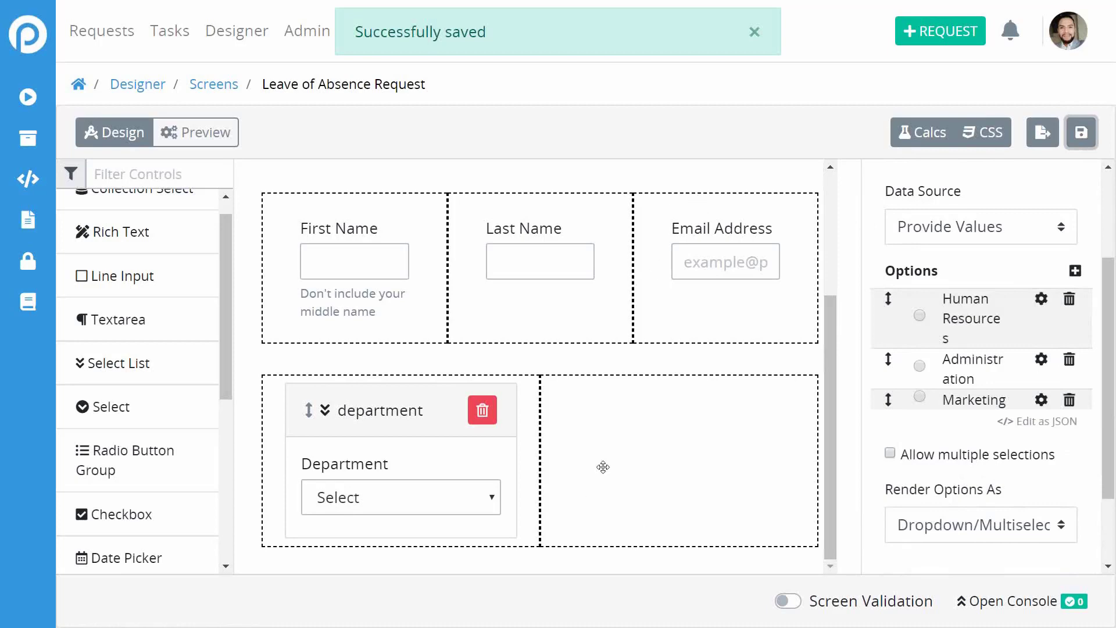
click(628, 441)
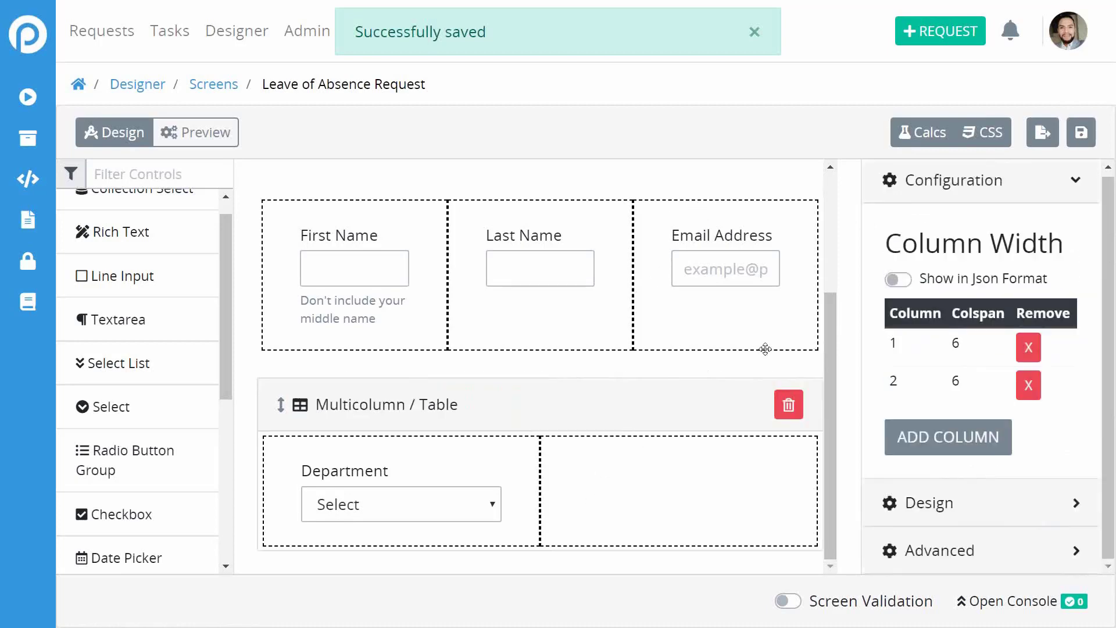
scroll(765, 349, up, 3)
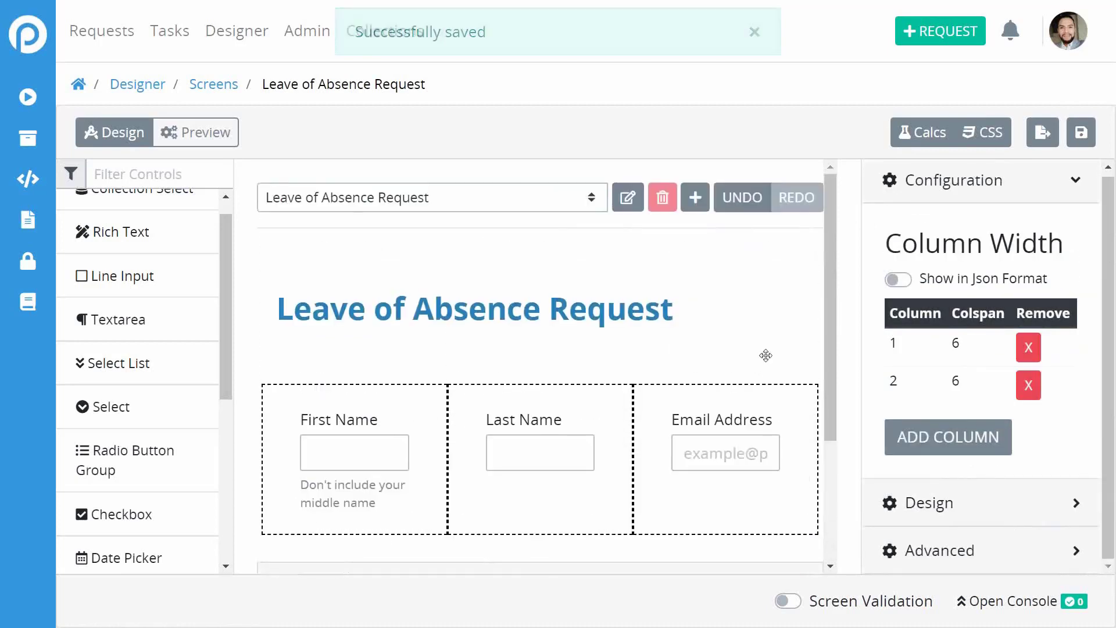
click(202, 135)
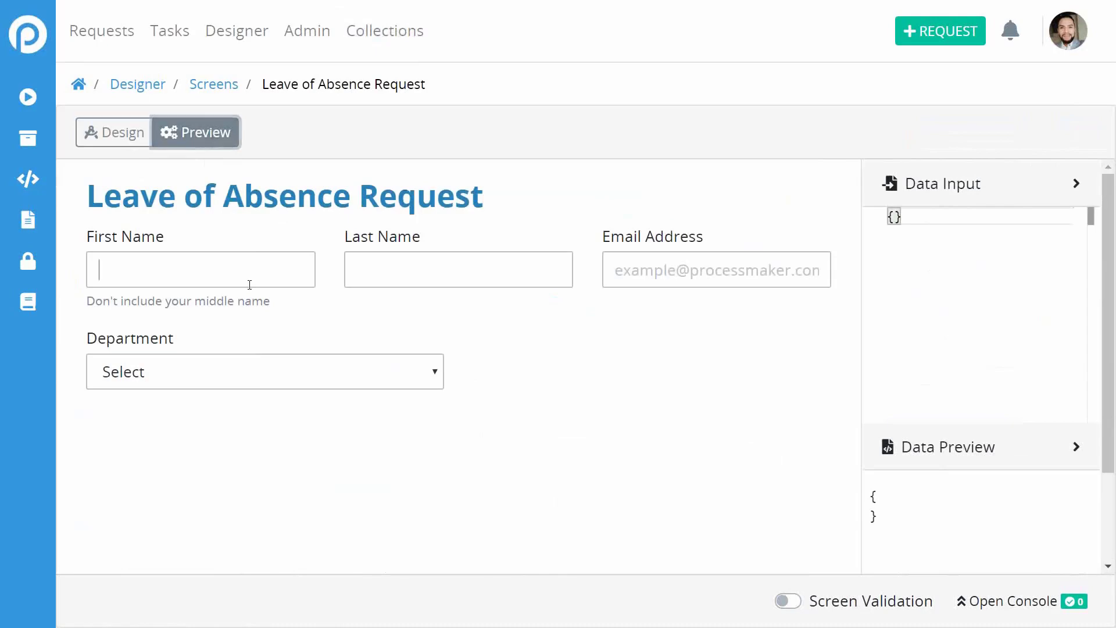
click(366, 380)
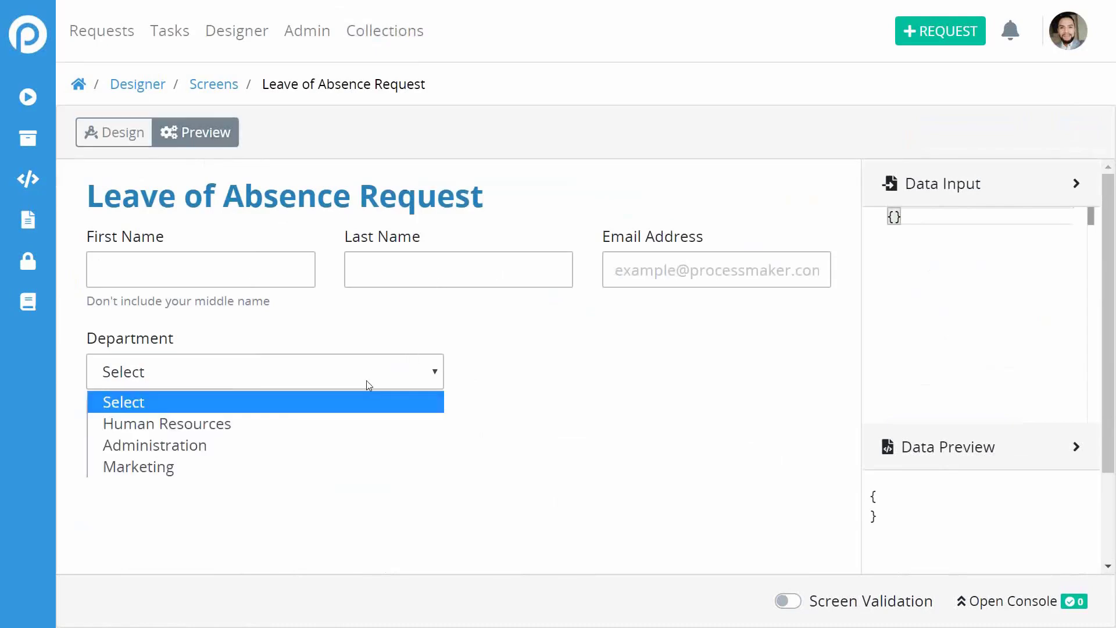
click(182, 422)
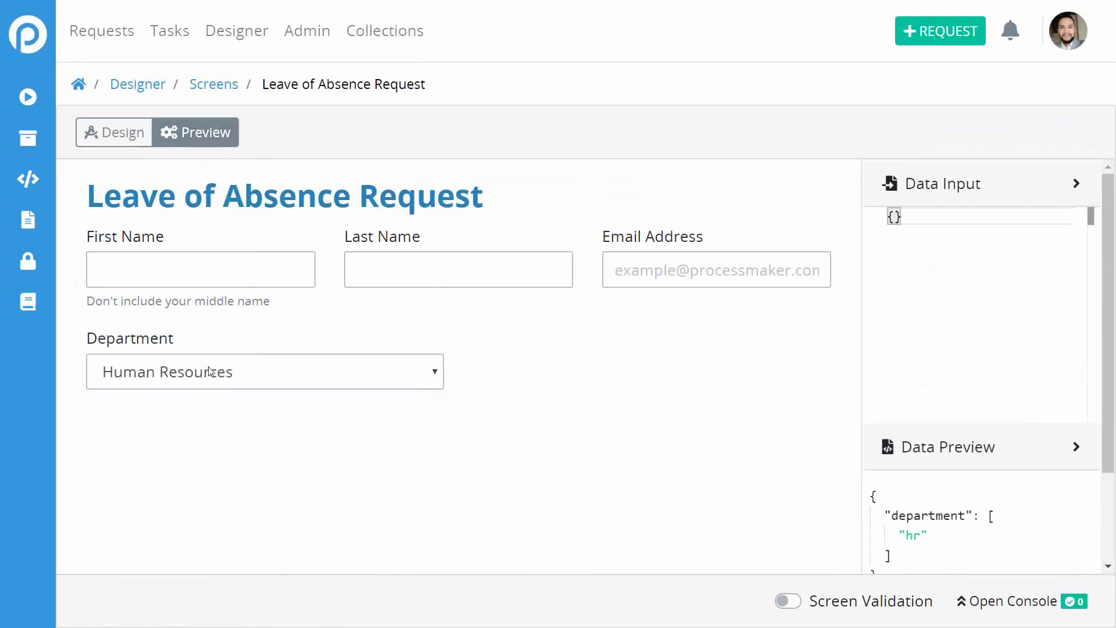
click(210, 381)
click(203, 445)
click(336, 381)
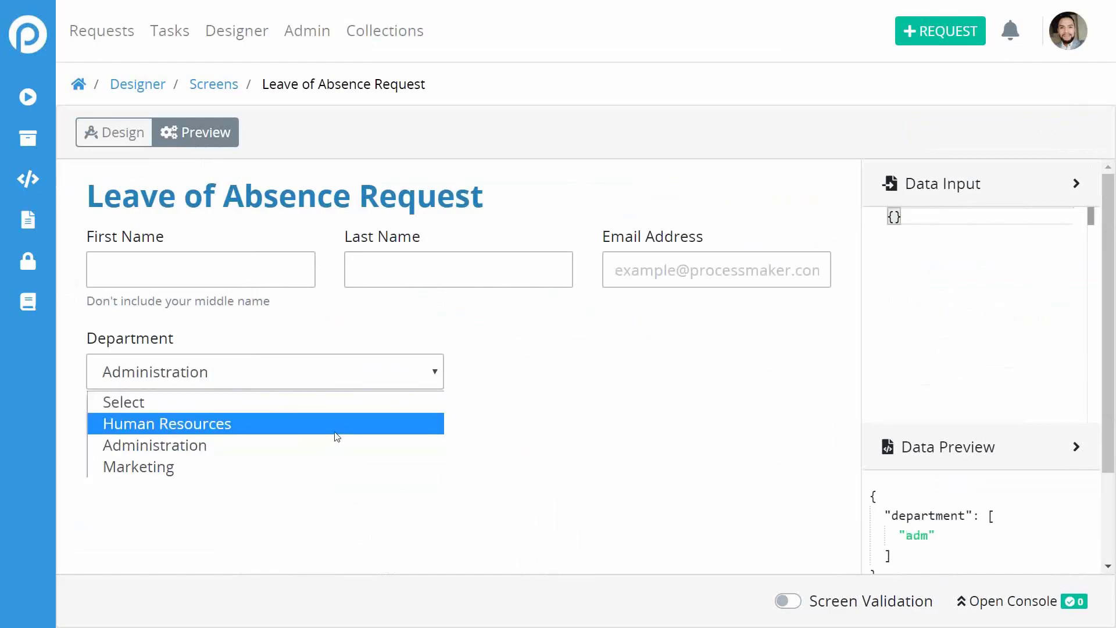
click(328, 474)
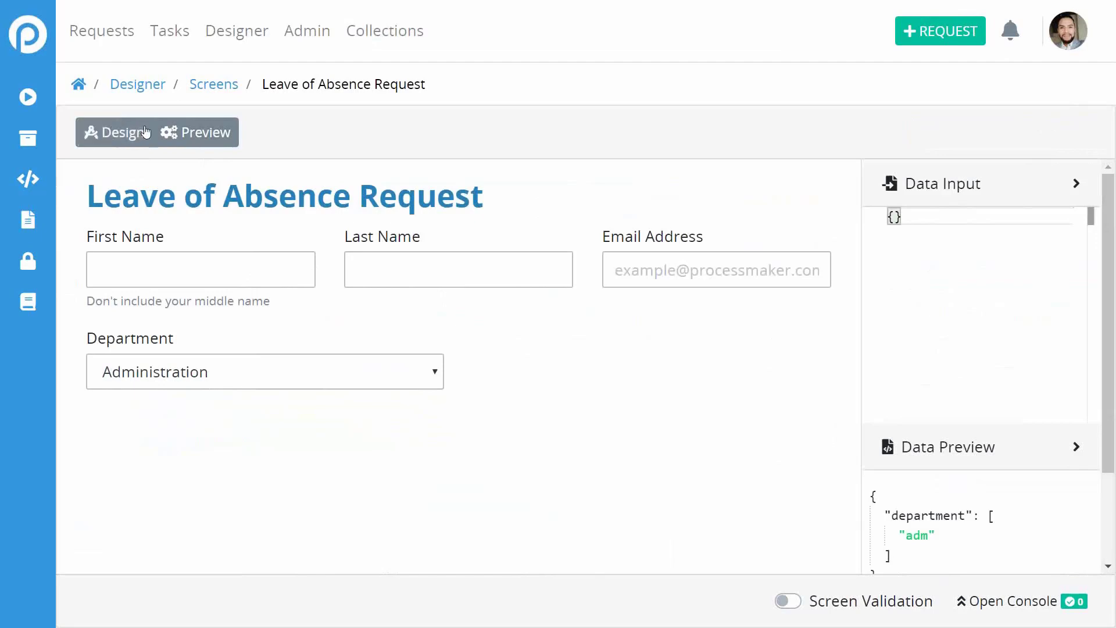
click(113, 138)
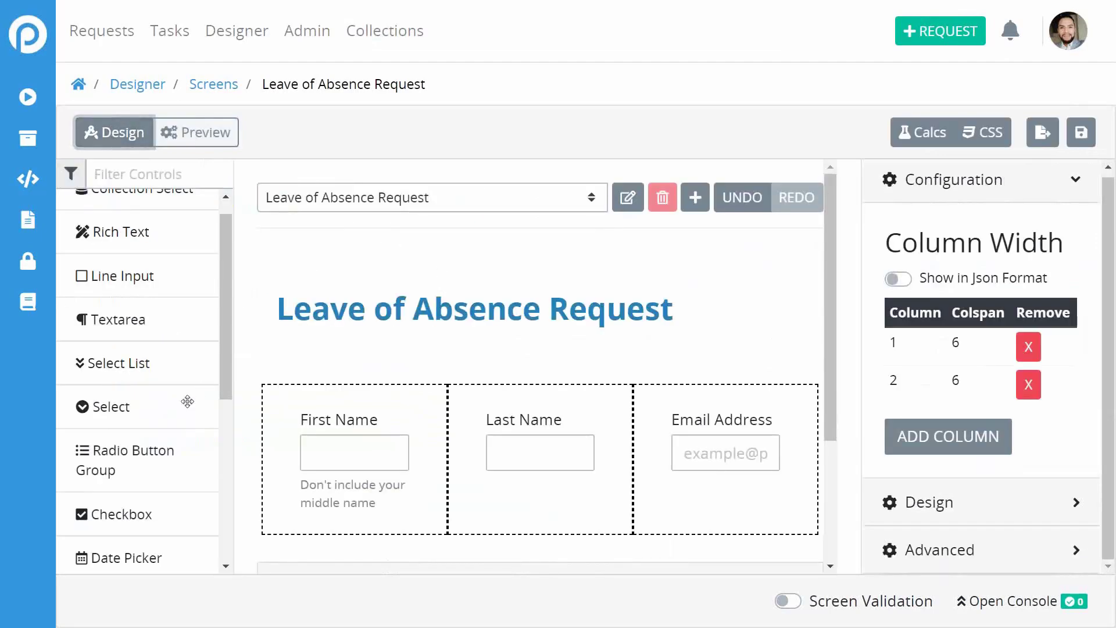
Add a rich text block above the name fields and replace its text with 'Employee Details'.
scroll(715, 399, down, 3)
scroll(715, 399, up, 3)
scroll(114, 378, up, 1)
drag(126, 252, 326, 392)
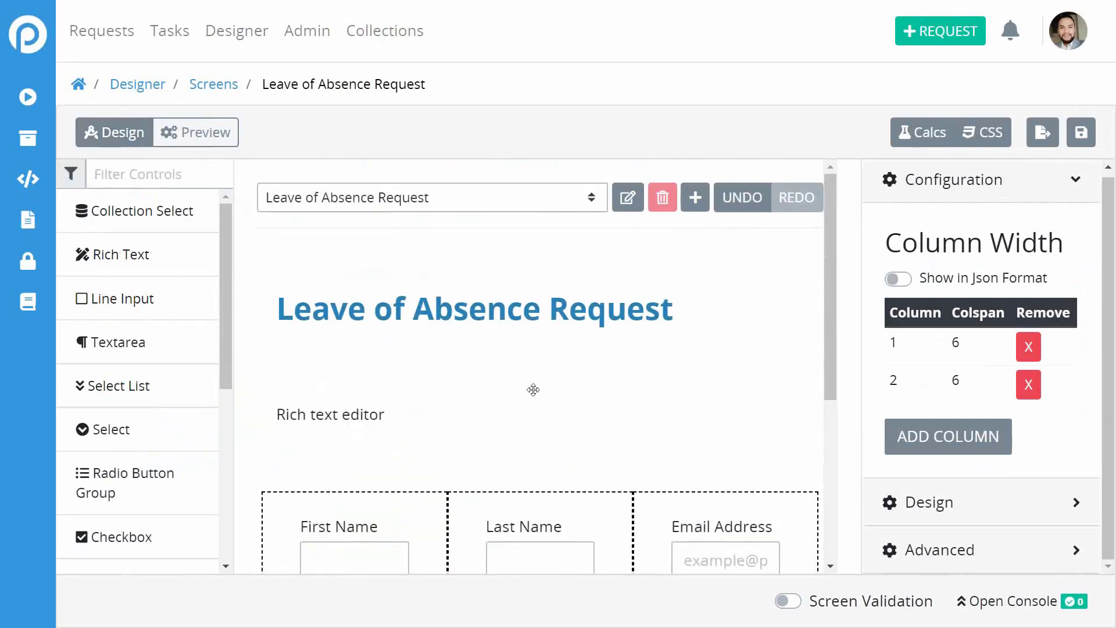
scroll(534, 390, down, 2)
click(360, 348)
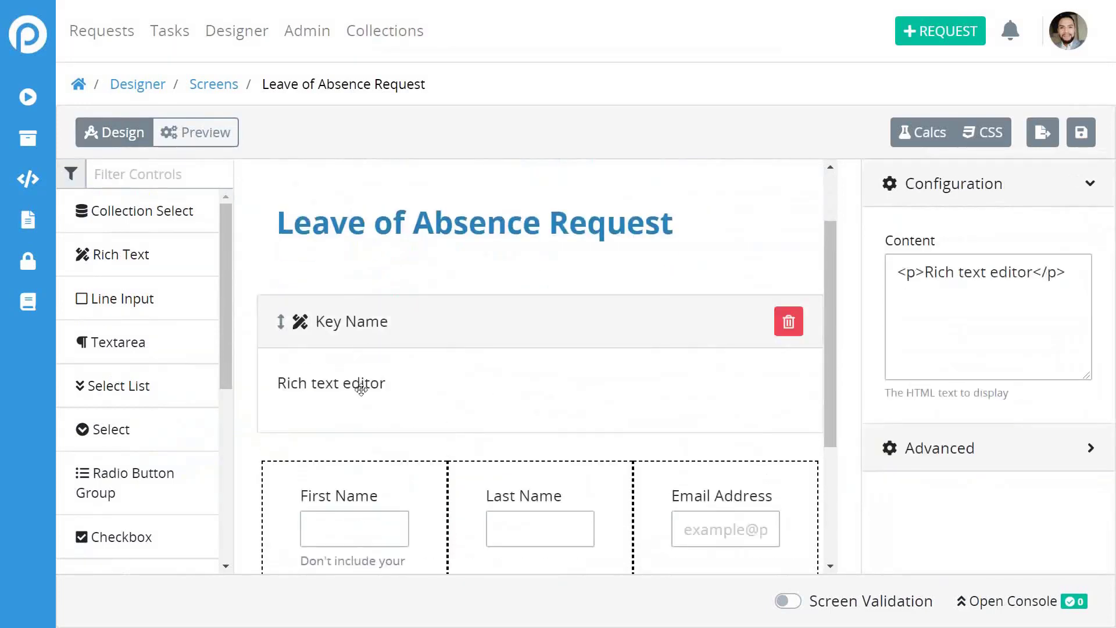
click(362, 385)
click(959, 273)
click(397, 384)
drag(397, 384, 267, 385)
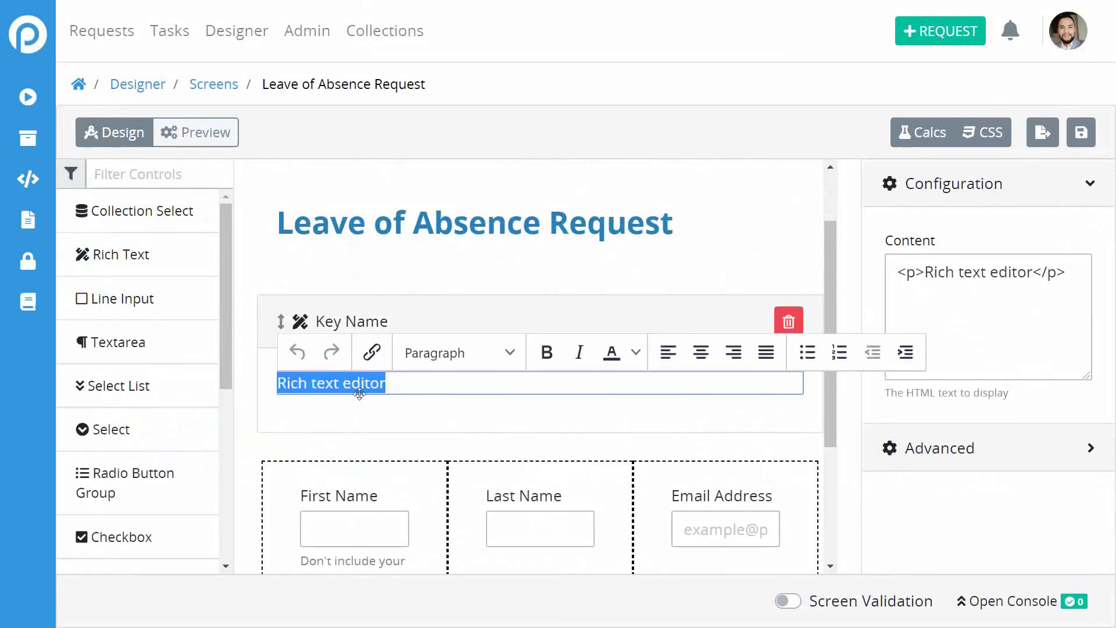
text(Employ)
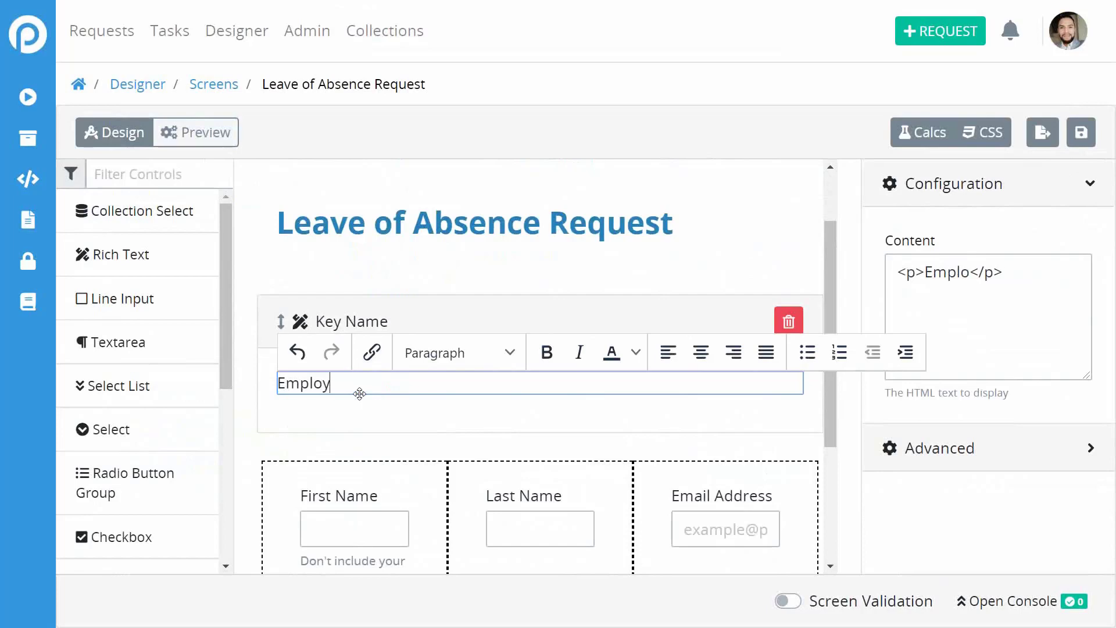
text(ee Detia)
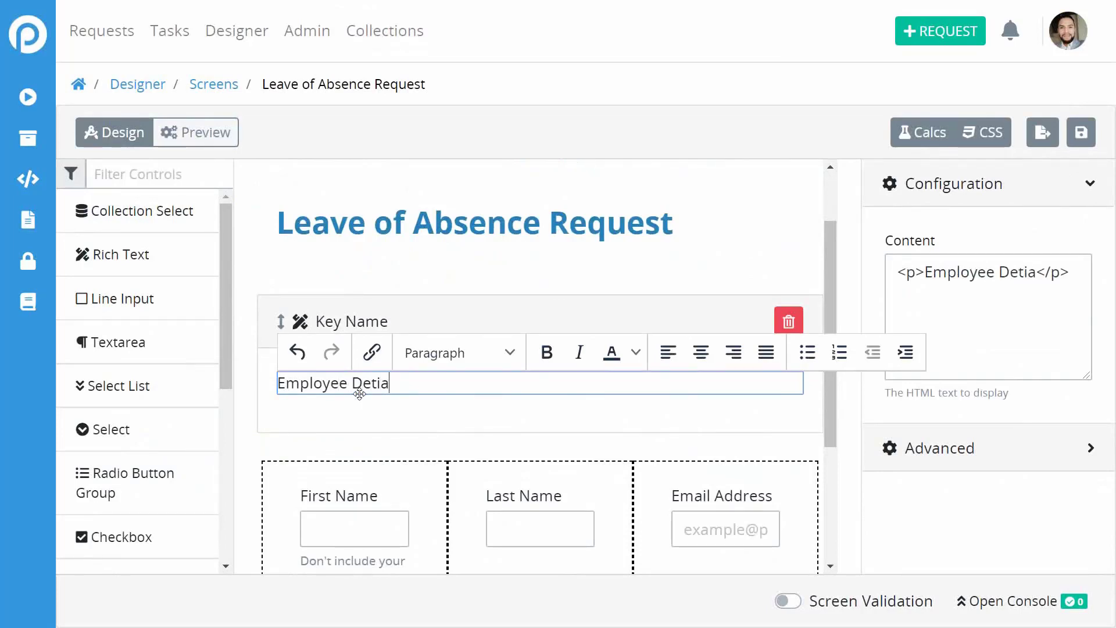
text(ls)
key(BackSpace)
key(BackSpace)
key(BackSpace)
key(BackSpace)
text(ails)
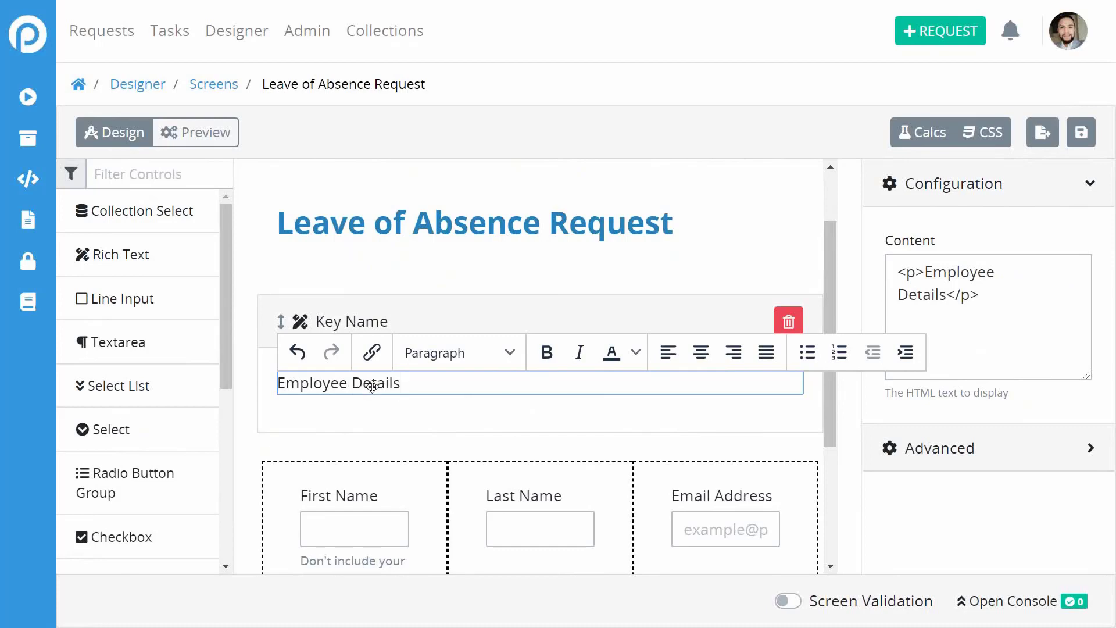
Format the Employee Details line as Heading 3.
triple_click(388, 383)
click(453, 367)
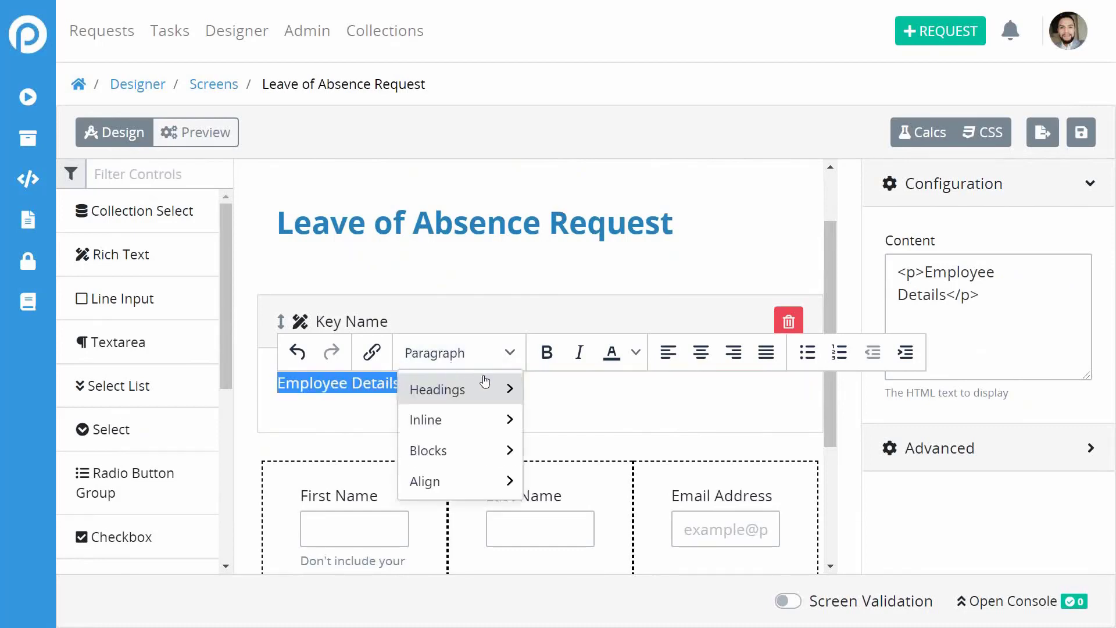
mouse_move(488, 389)
click(634, 460)
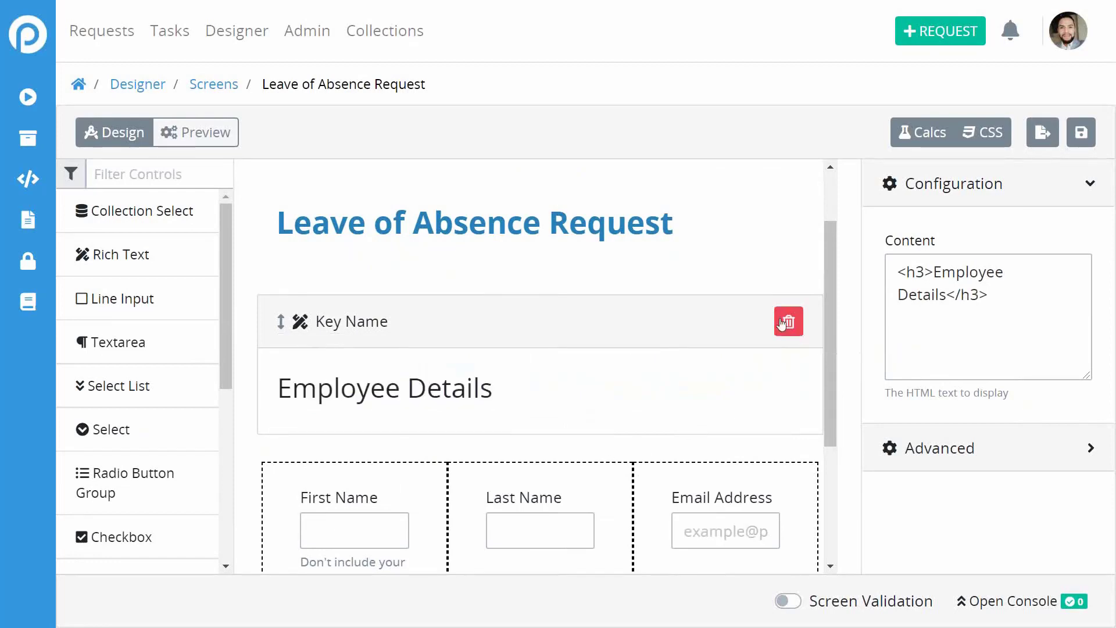
scroll(690, 425, down, 4)
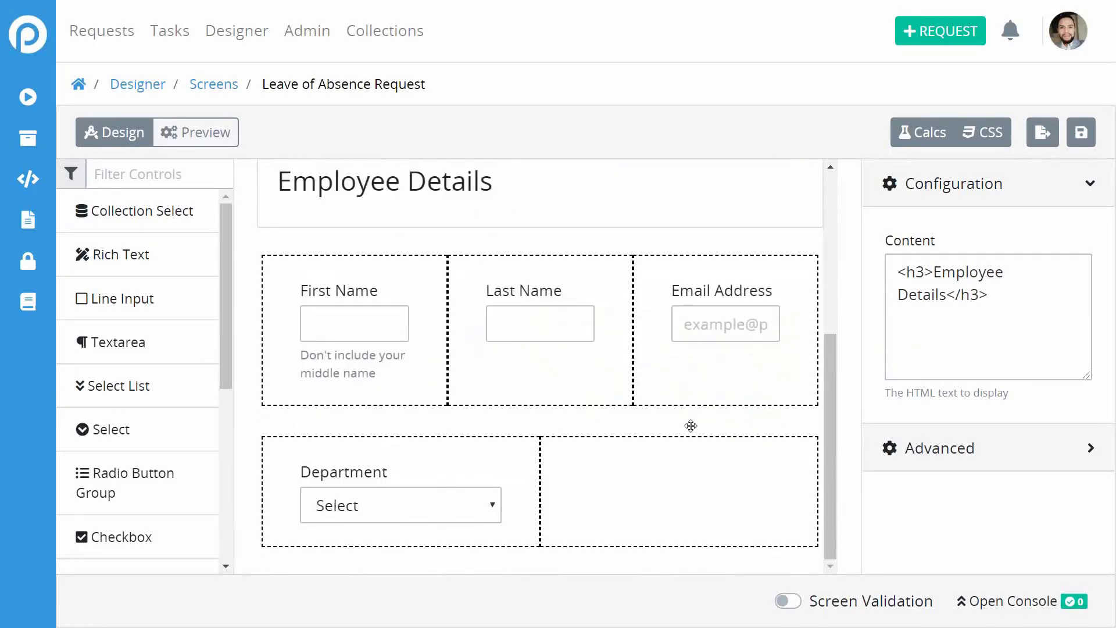
Drop a rich text block below the Department row and make it read 'Leave Details'.
drag(142, 250, 497, 544)
scroll(728, 464, down, 3)
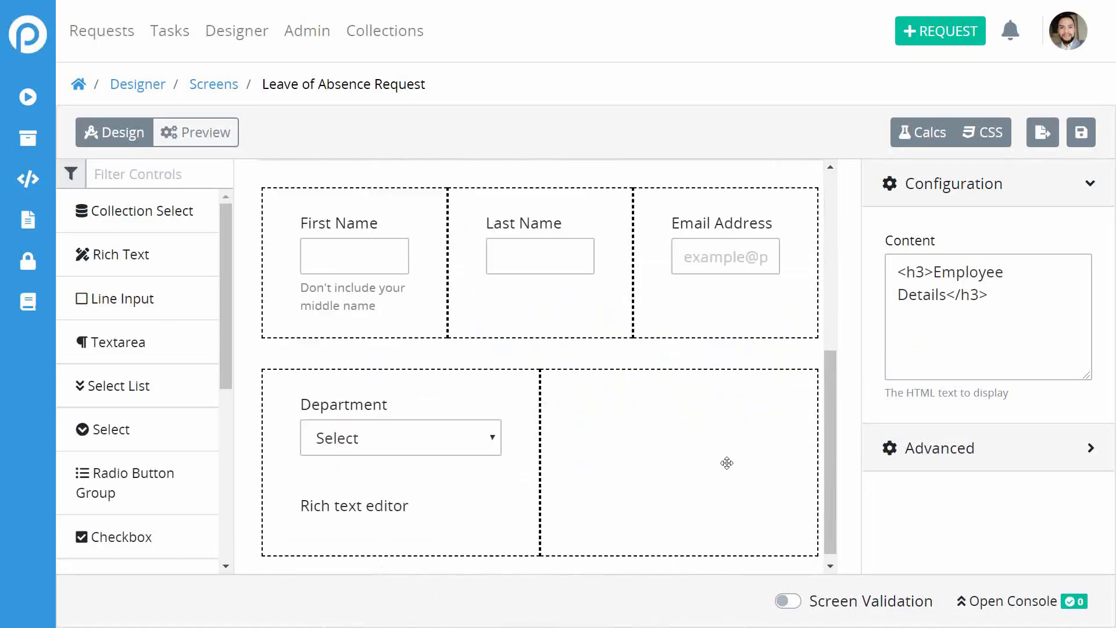
drag(413, 511, 346, 546)
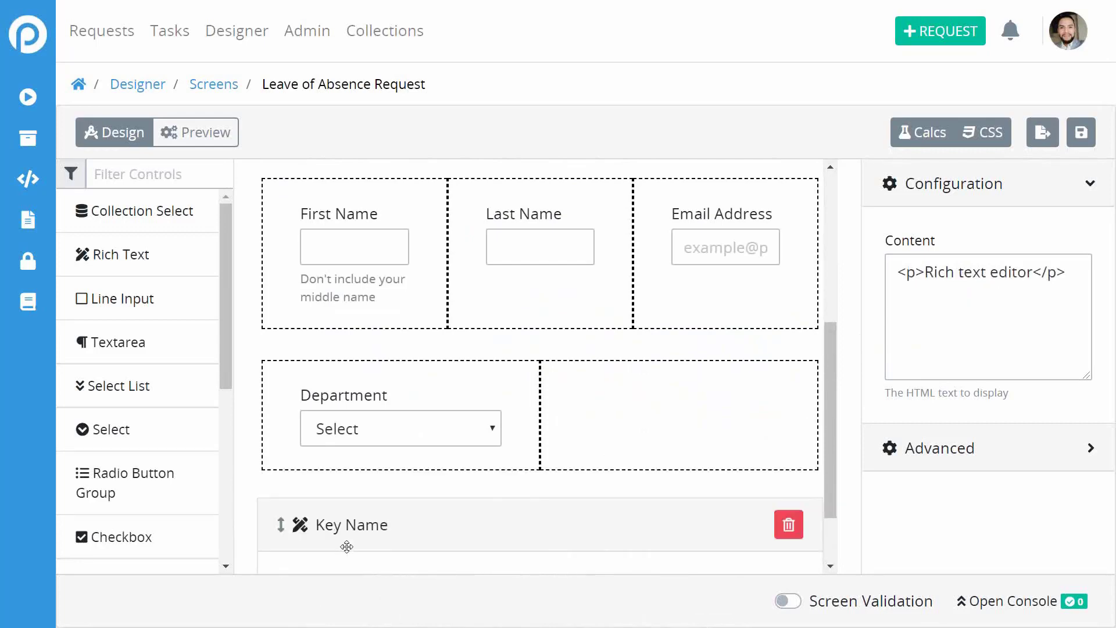
scroll(346, 547, down, 3)
double_click(346, 505)
triple_click(348, 508)
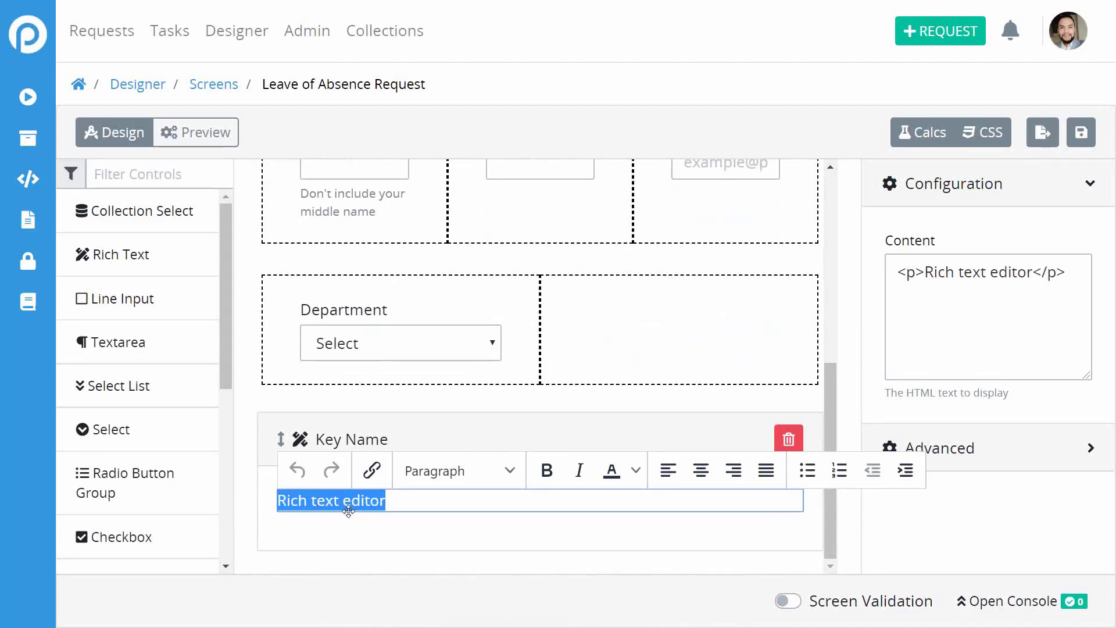
text(Leave )
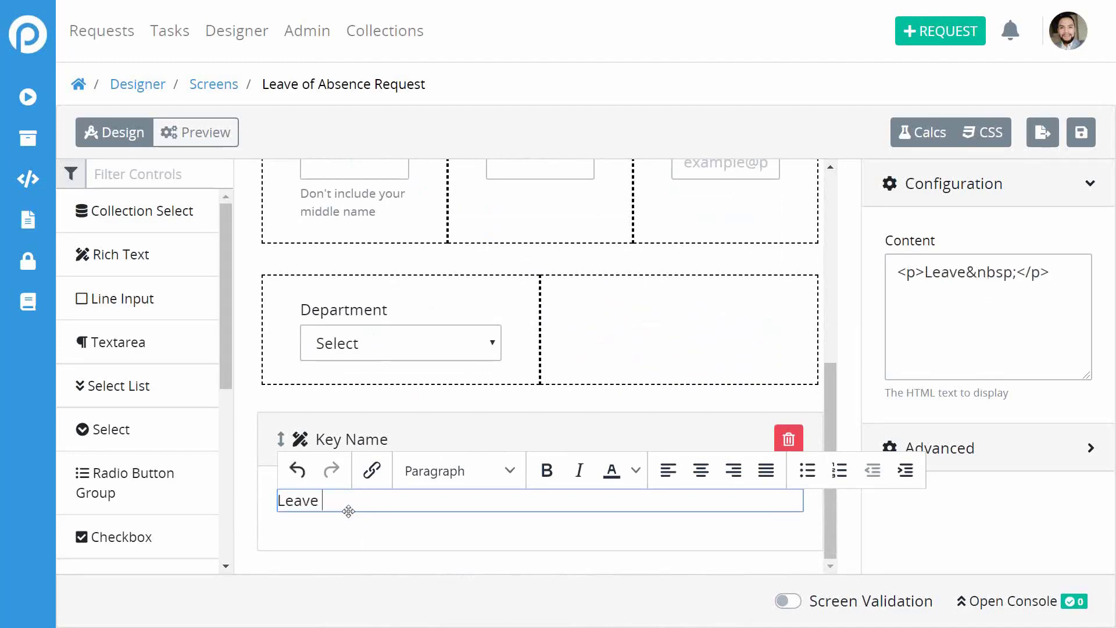
text(Details)
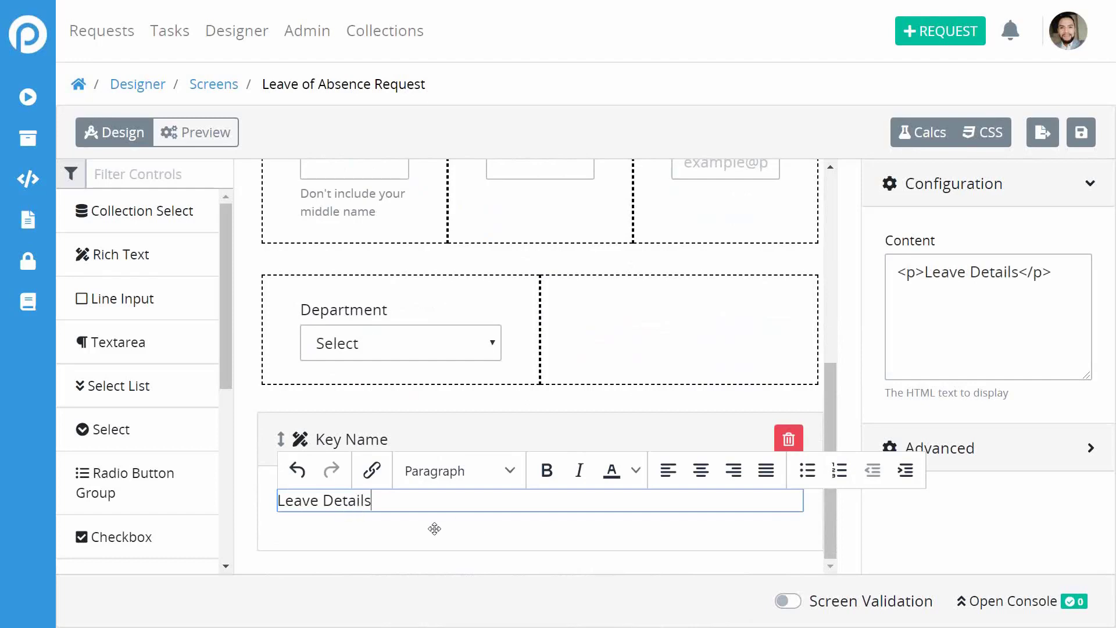
Format the Leave Details line as Heading 3.
triple_click(372, 501)
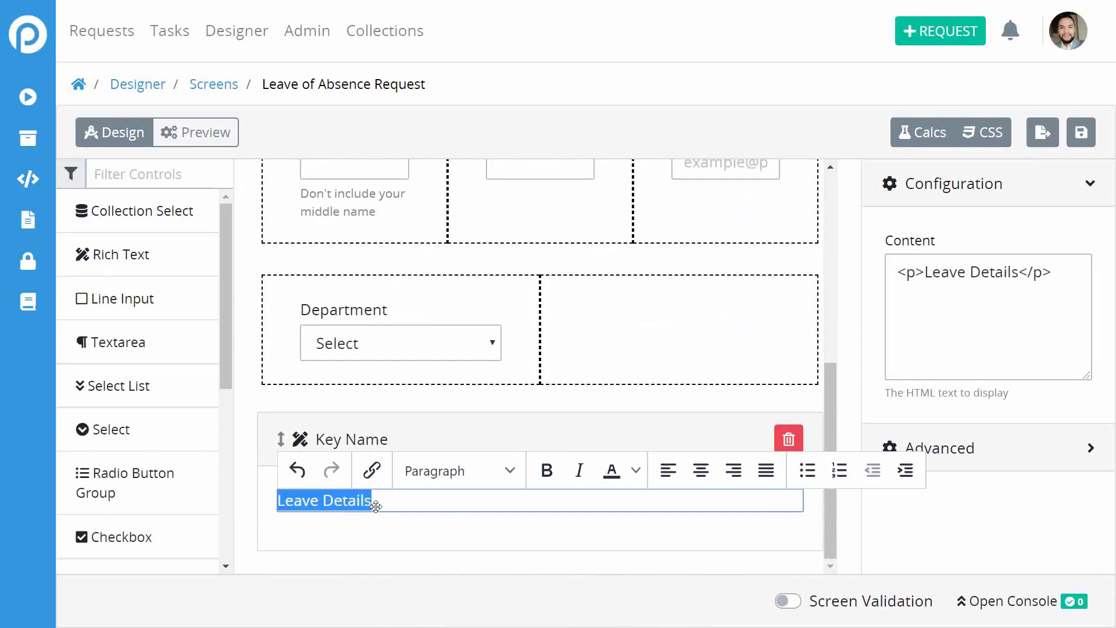
click(451, 470)
mouse_move(465, 506)
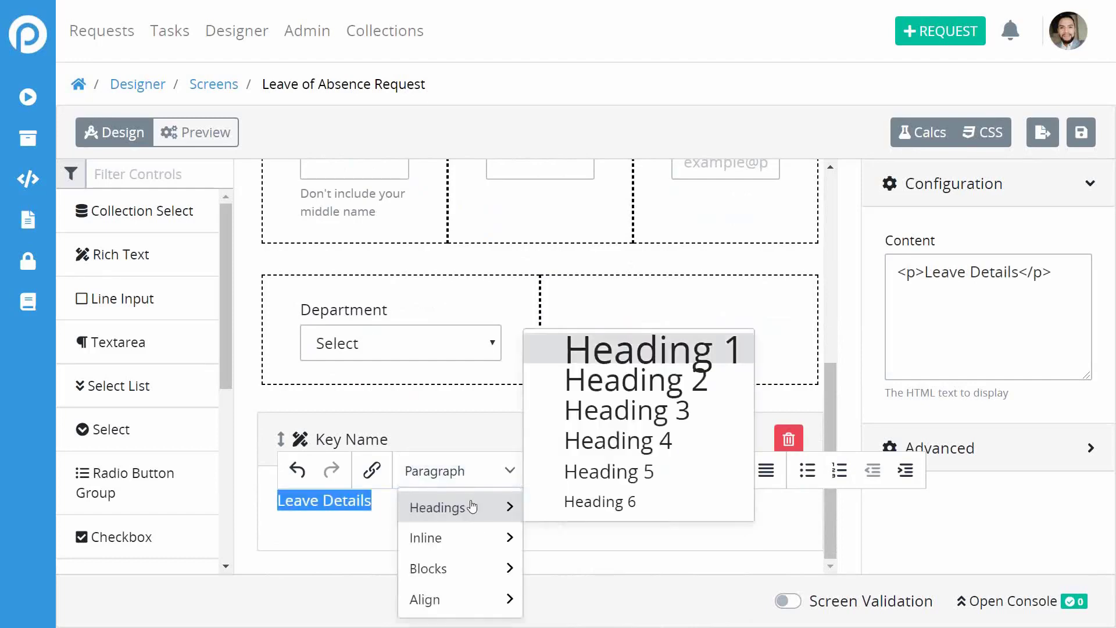
click(648, 410)
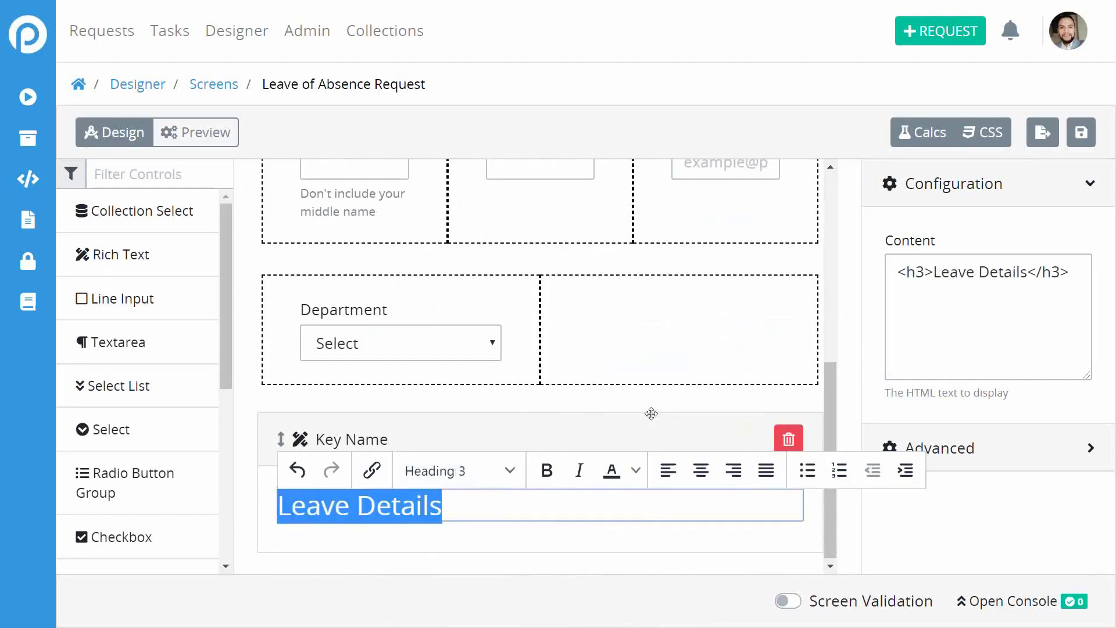
click(516, 575)
scroll(525, 562, up, 5)
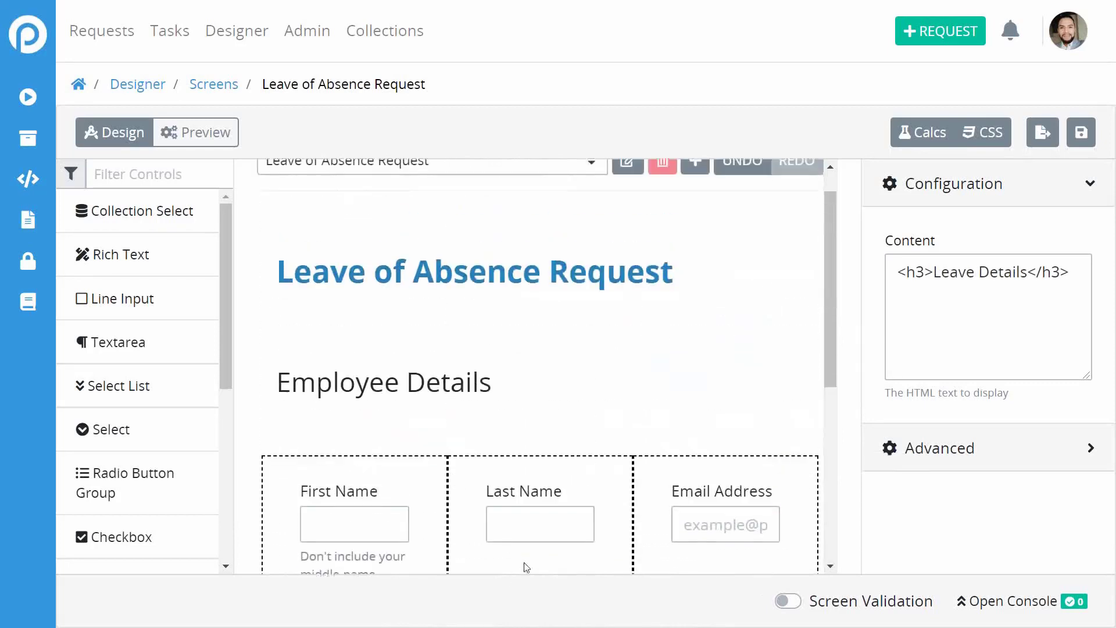
scroll(524, 562, down, 5)
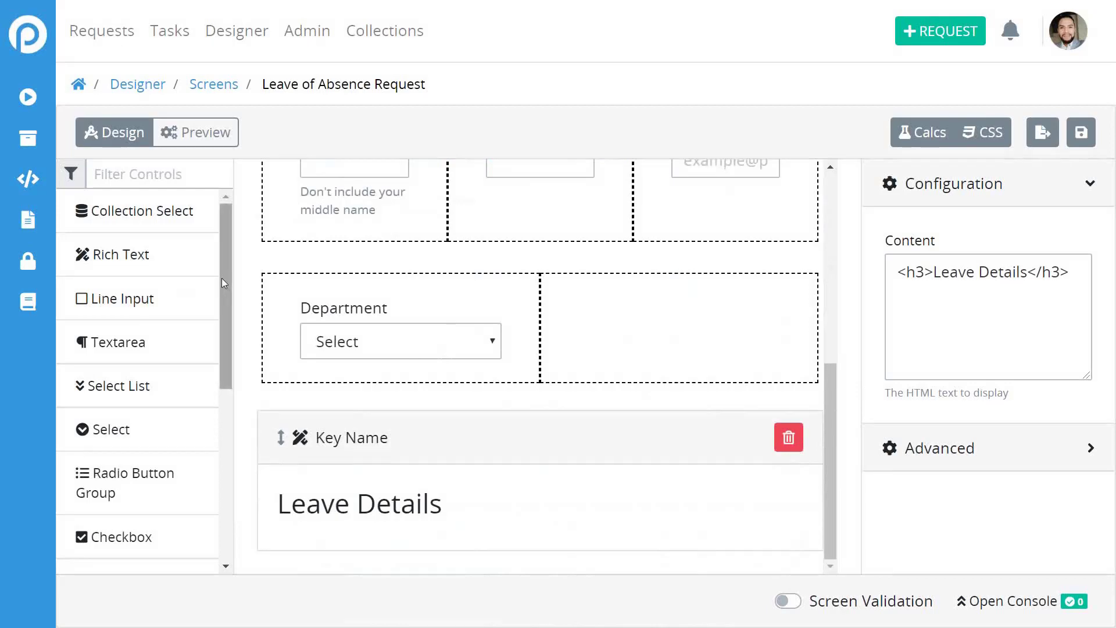
Drop a Multicolumn / Table below Leave Details and a Date Picker into its first column.
drag(221, 278, 227, 232)
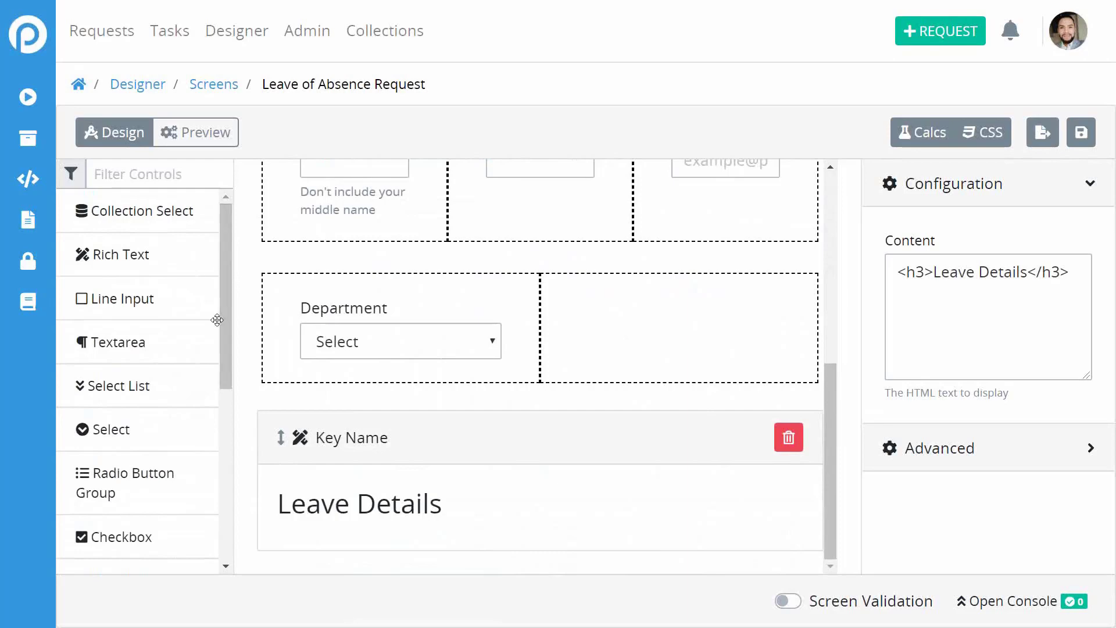
drag(226, 313, 241, 448)
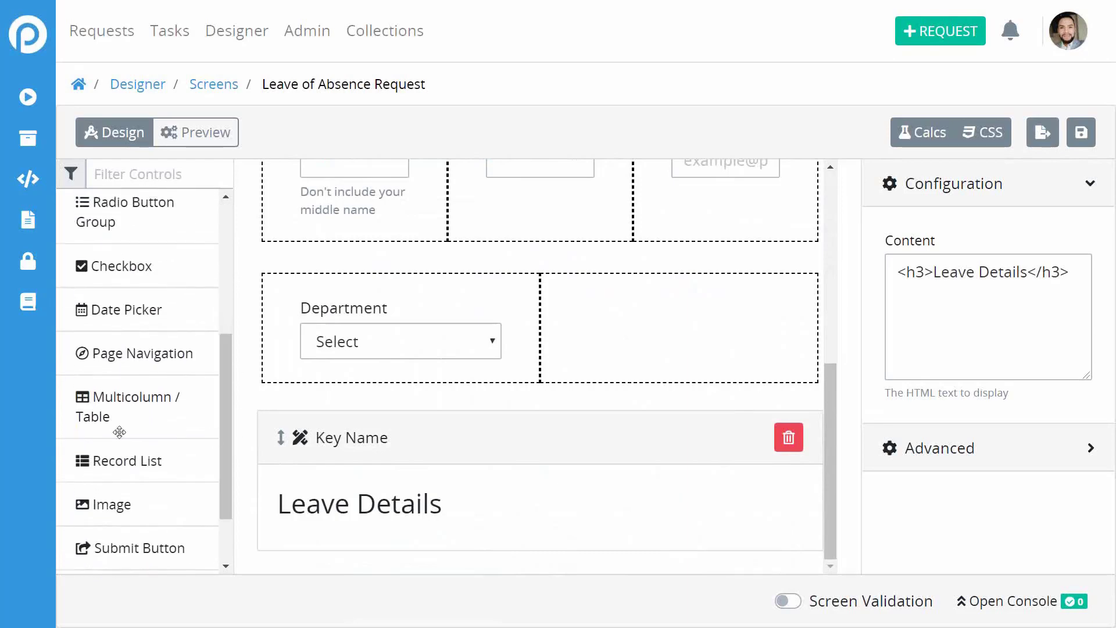
drag(116, 416, 418, 545)
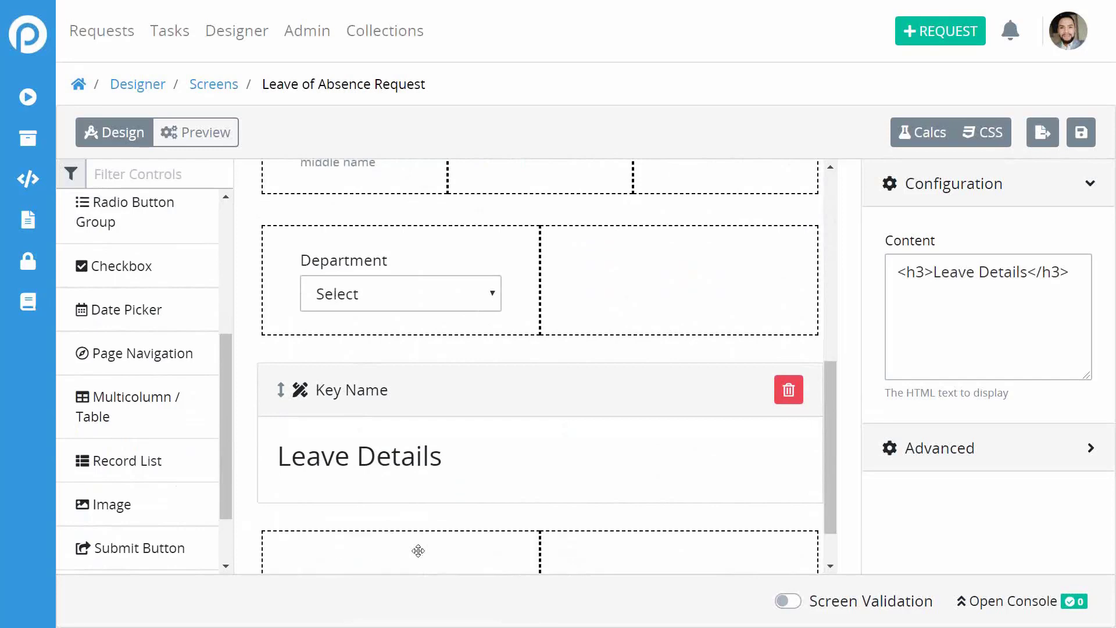
scroll(511, 533, down, 1)
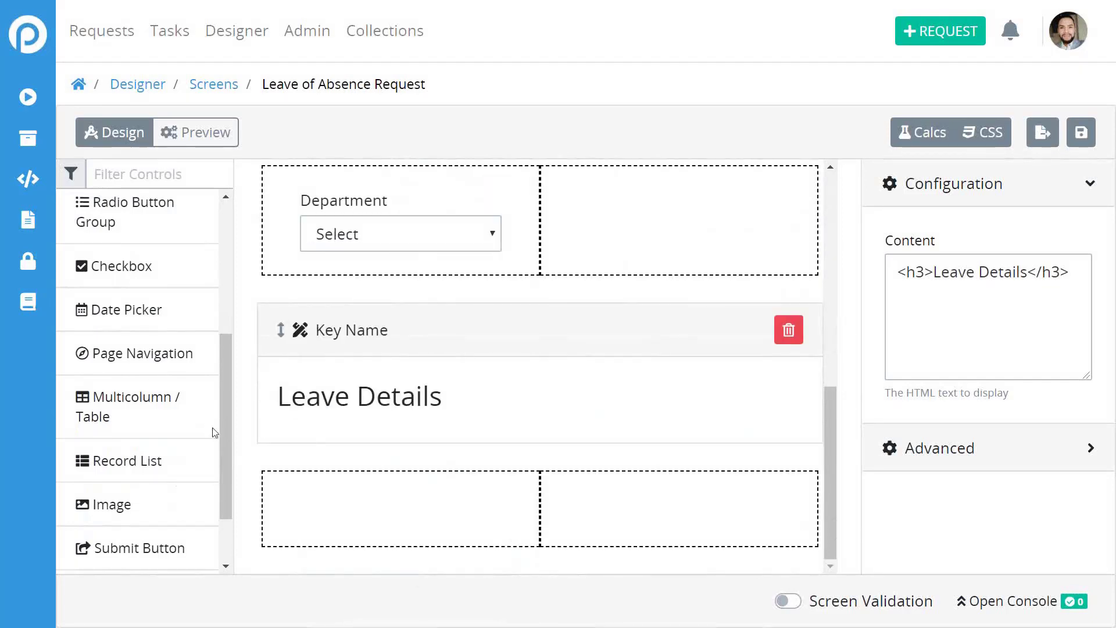
mouse_move(228, 440)
mouse_down()
mouse_move(225, 381)
mouse_move(225, 427)
mouse_up()
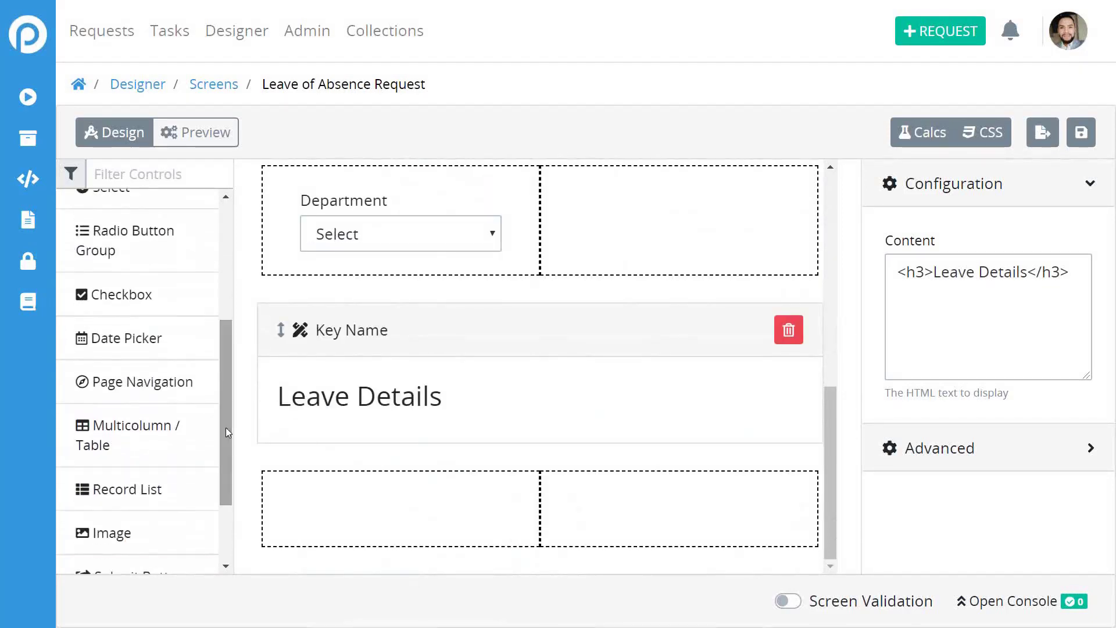
drag(120, 342, 357, 498)
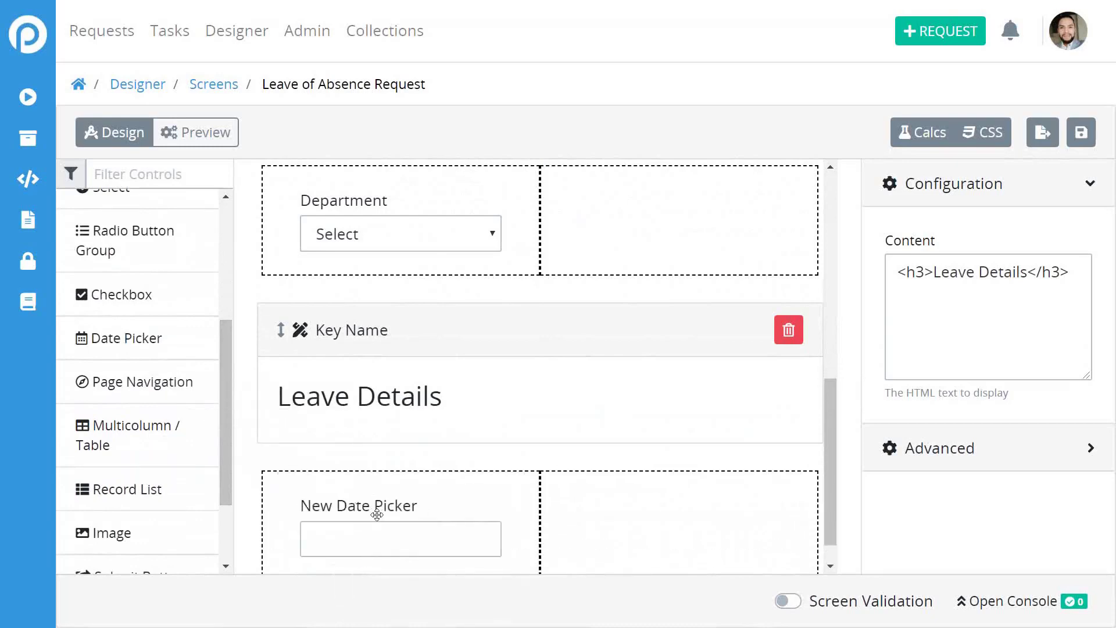
Give the new date picker the key name start_date.
click(377, 514)
click(949, 282)
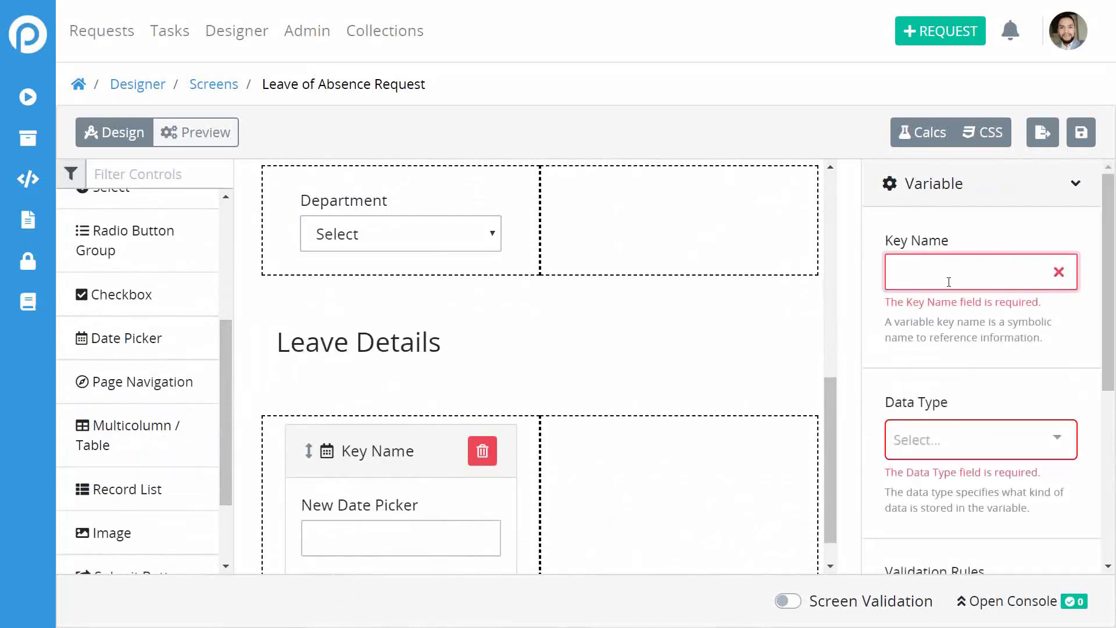
text(strat)
key(BackSpace)
key(BackSpace)
key(BackSpace)
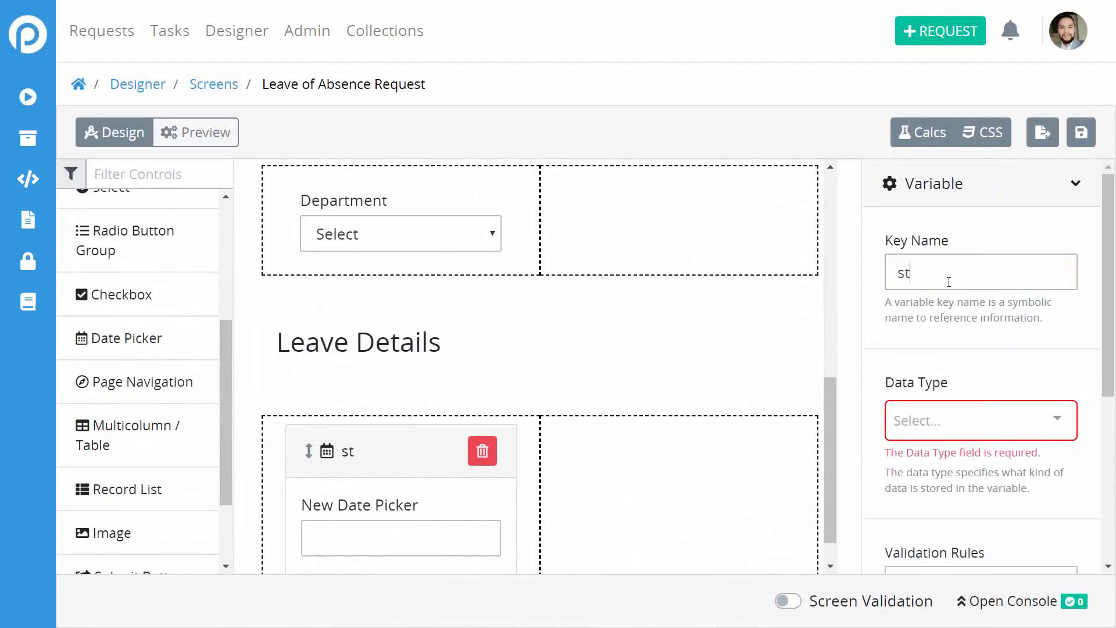
text(art_date)
Set the start_date picker's data type to Date.
click(942, 437)
click(947, 462)
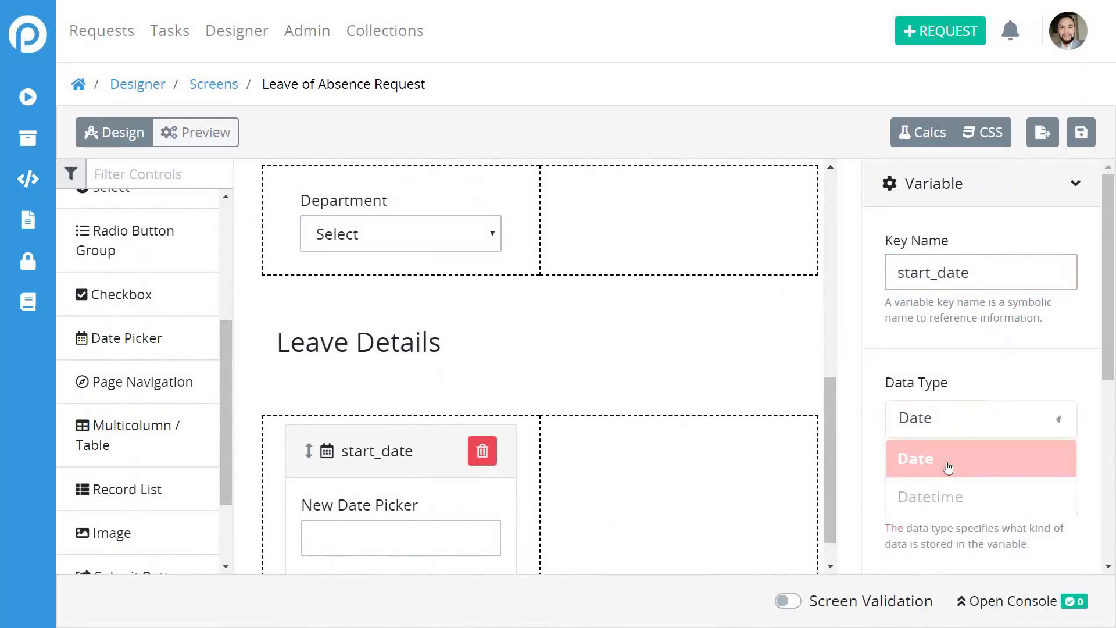
scroll(982, 406, down, 2)
click(991, 333)
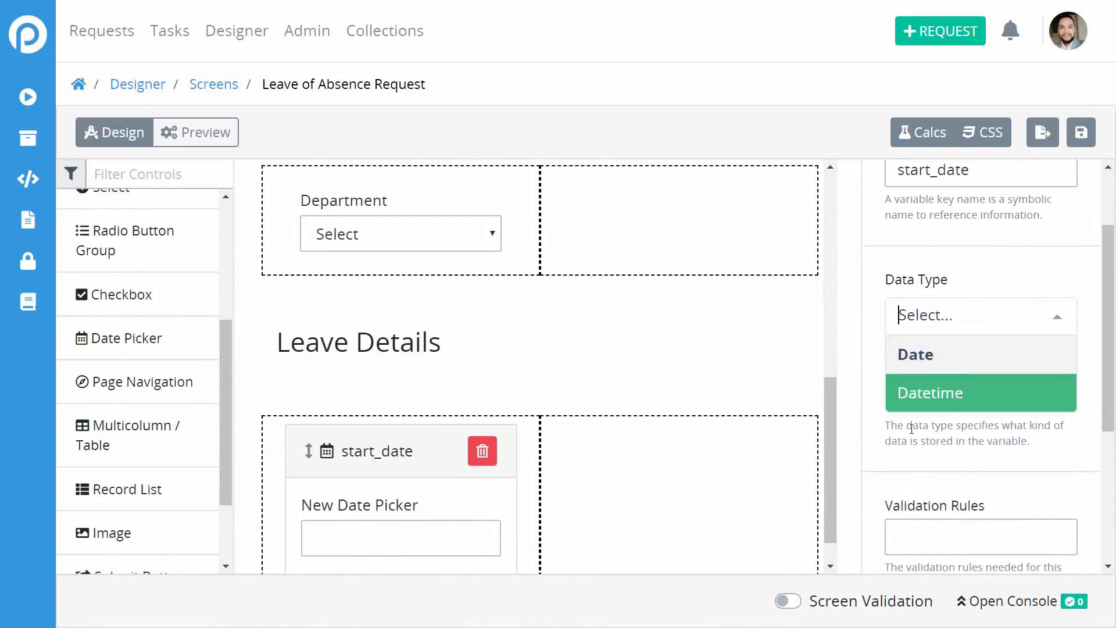
click(972, 354)
click(1053, 324)
click(1014, 369)
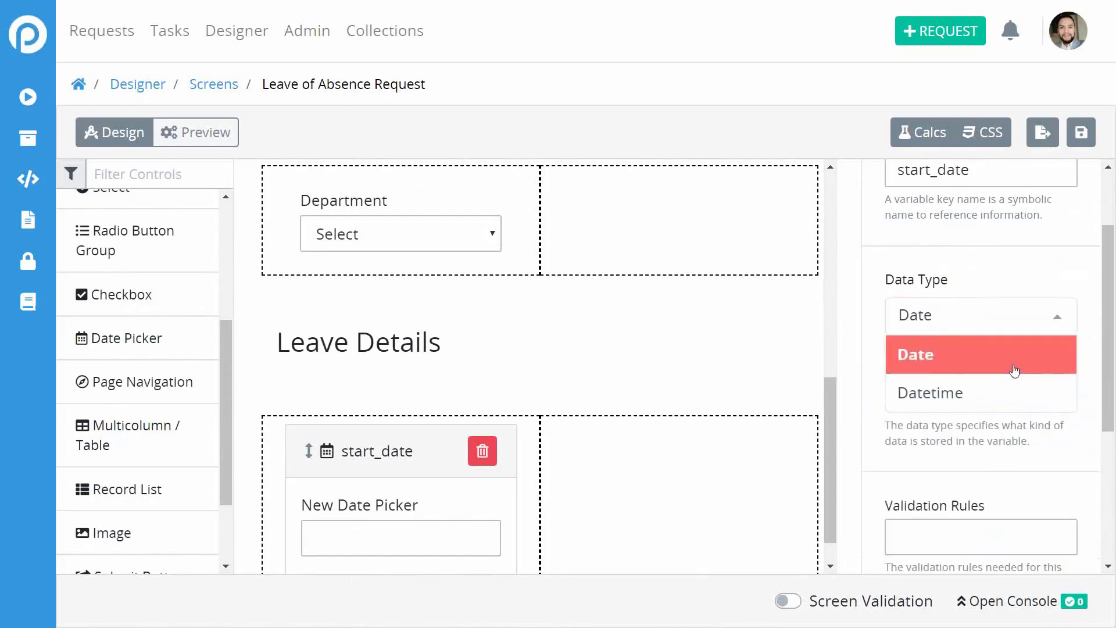
scroll(1074, 387, down, 2)
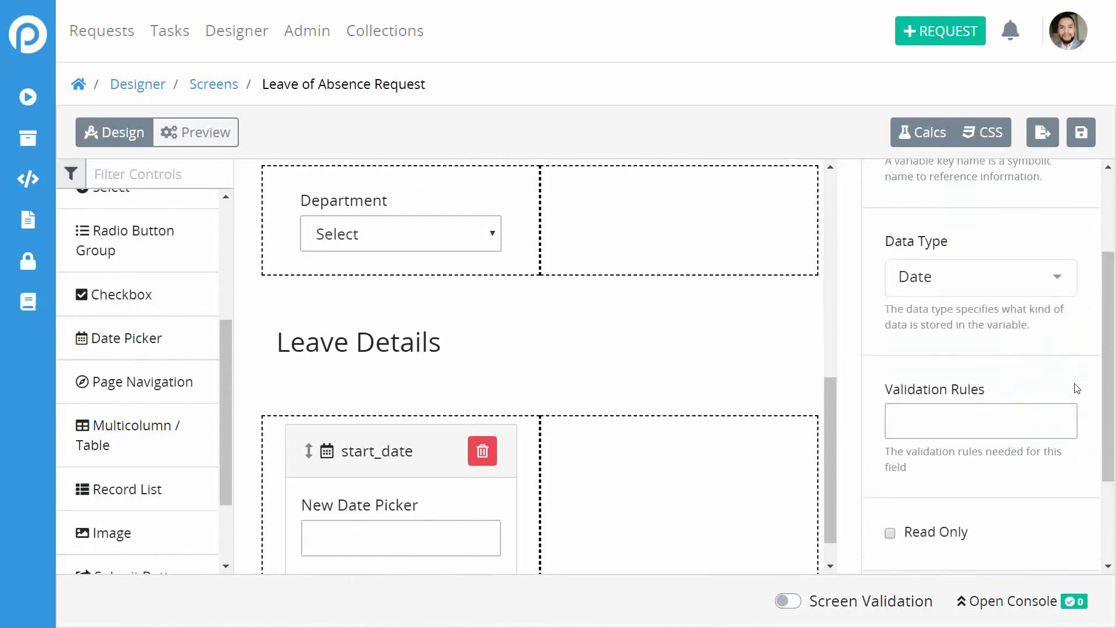
scroll(1038, 488, down, 2)
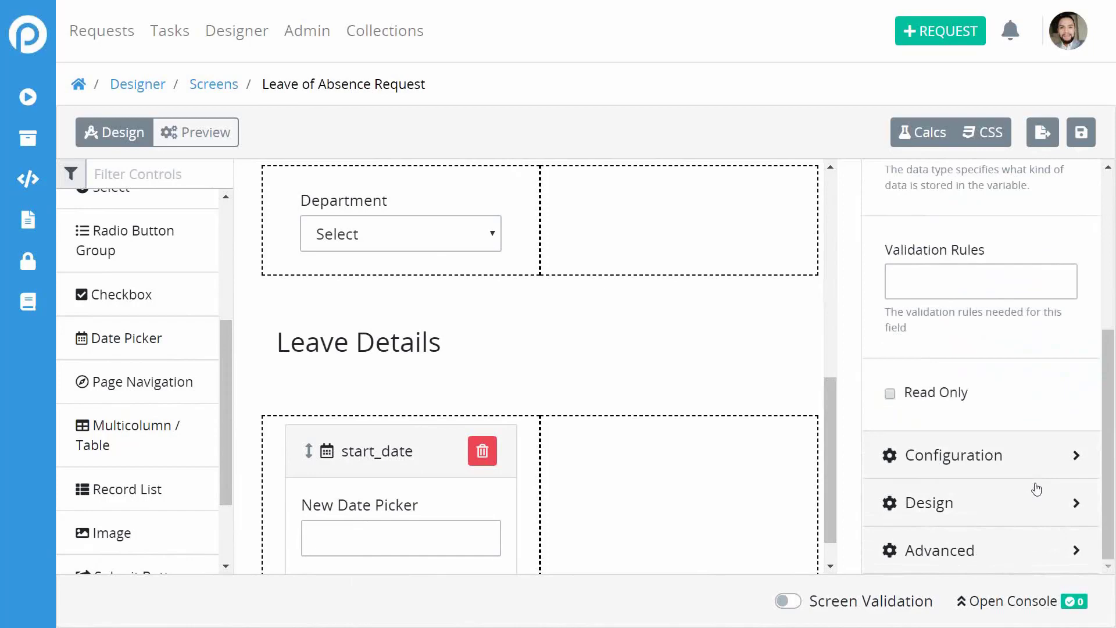
Change the label to 'Start Date', then look over the Design and Advanced settings.
click(946, 446)
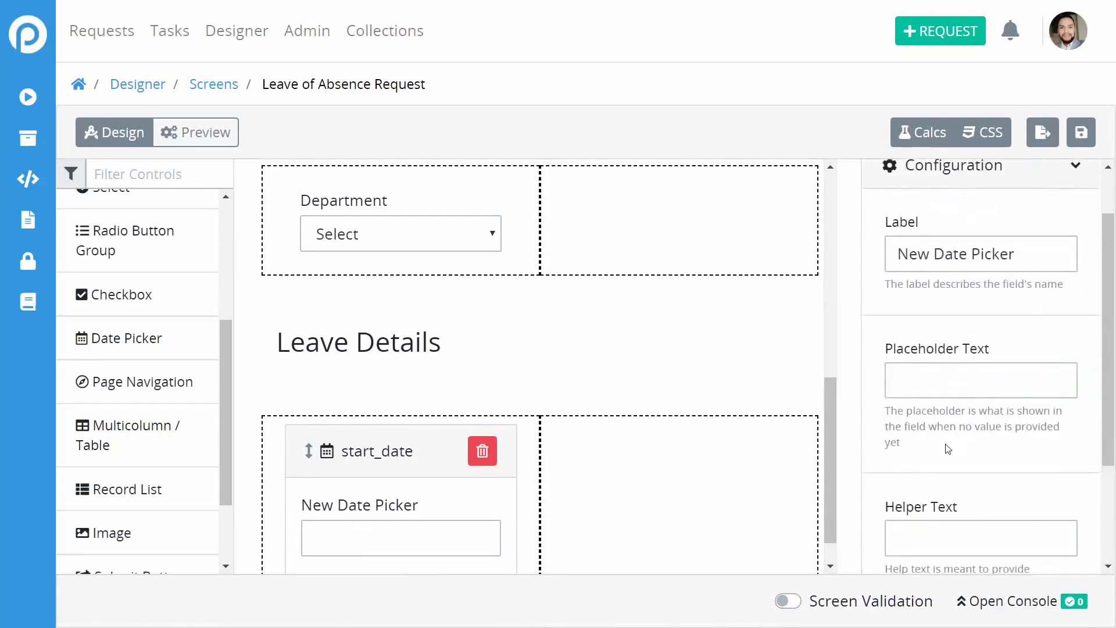
triple_click(940, 254)
text(S)
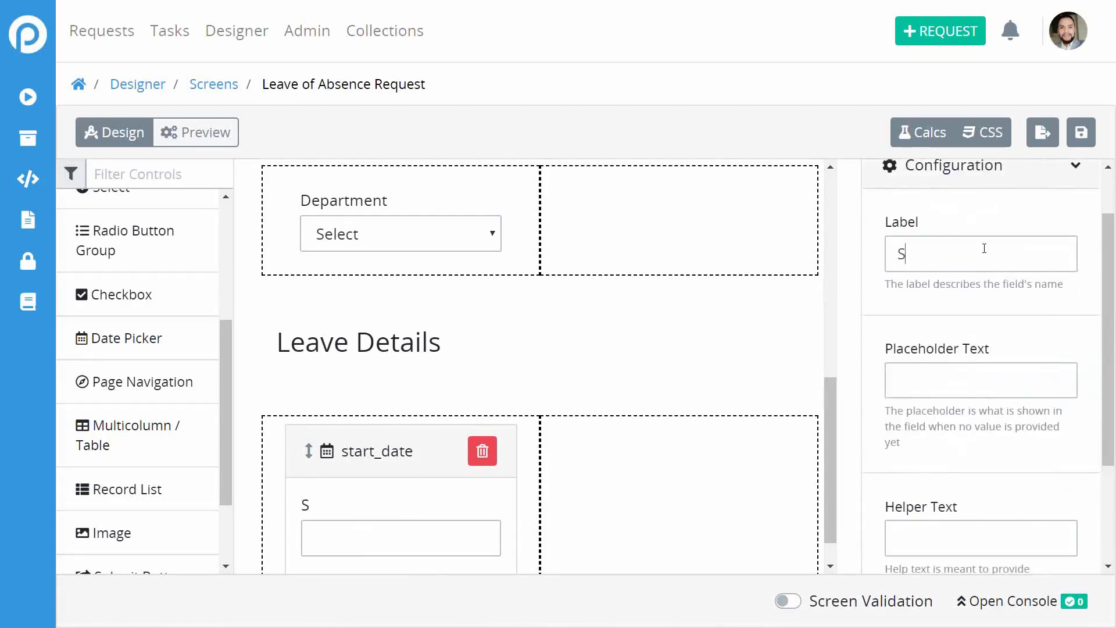
text(tart Date)
scroll(1038, 329, down, 3)
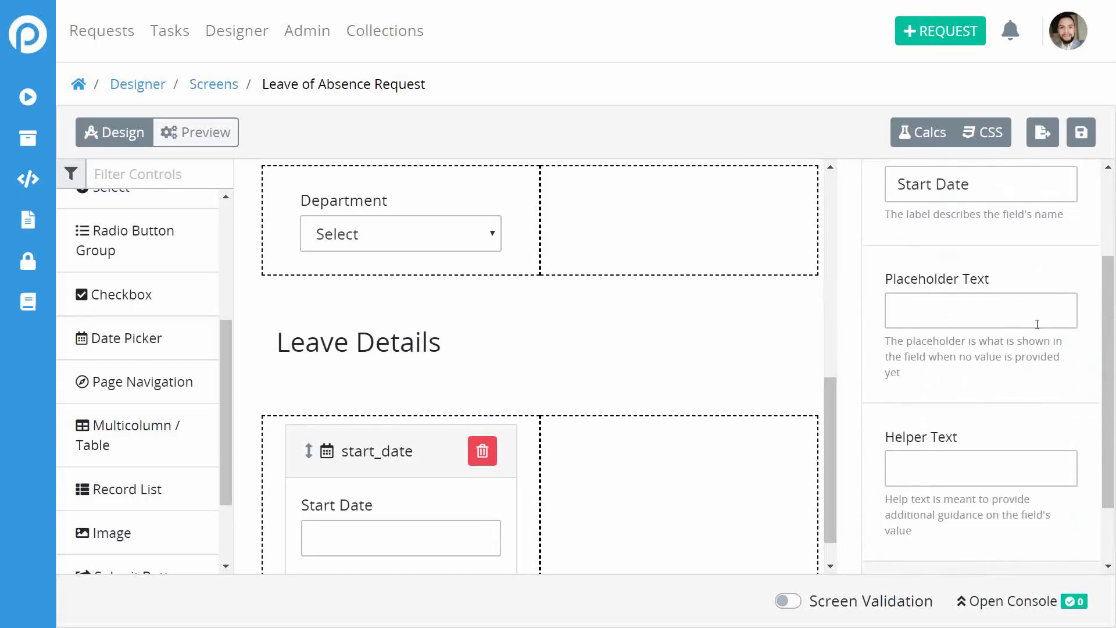
click(959, 502)
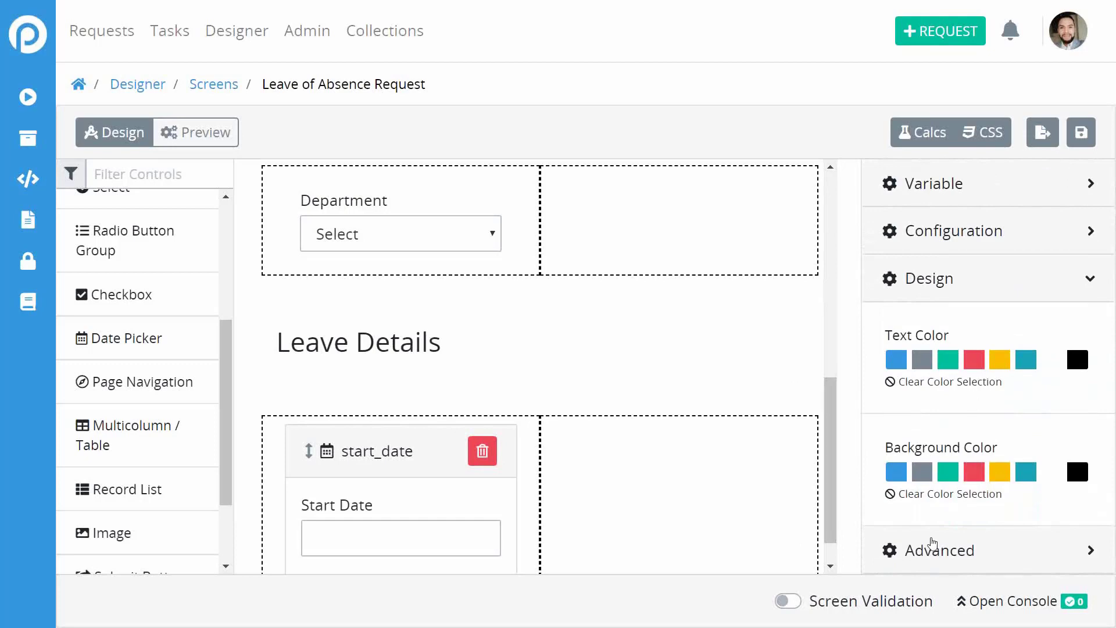
click(929, 545)
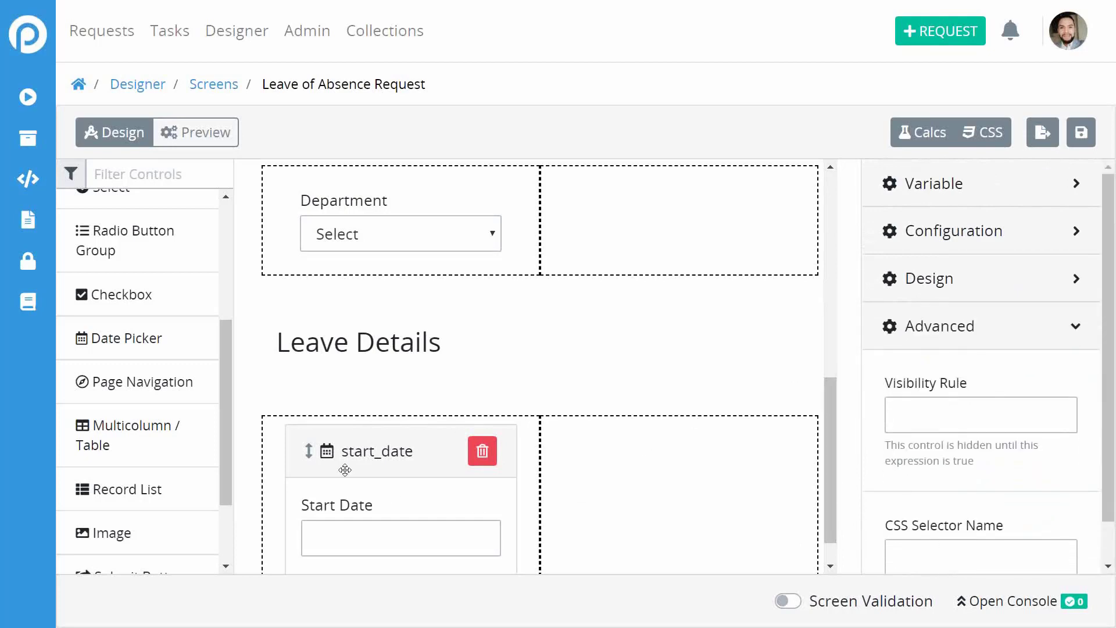
Add a date picker in the right column with key name end_date and data type Date.
drag(119, 354, 617, 479)
click(666, 468)
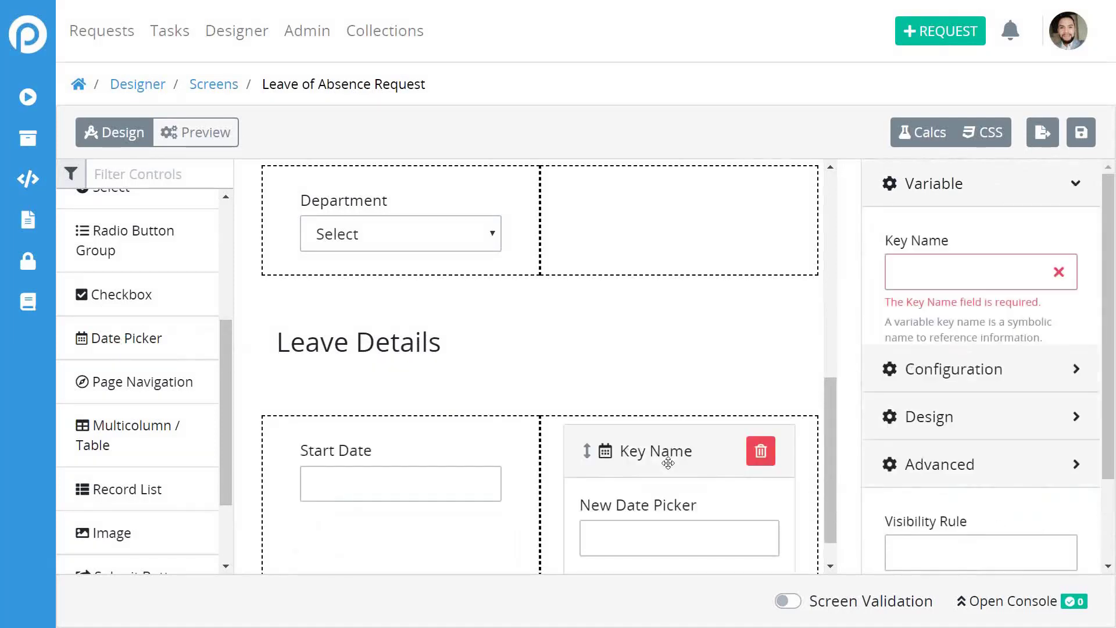
click(928, 313)
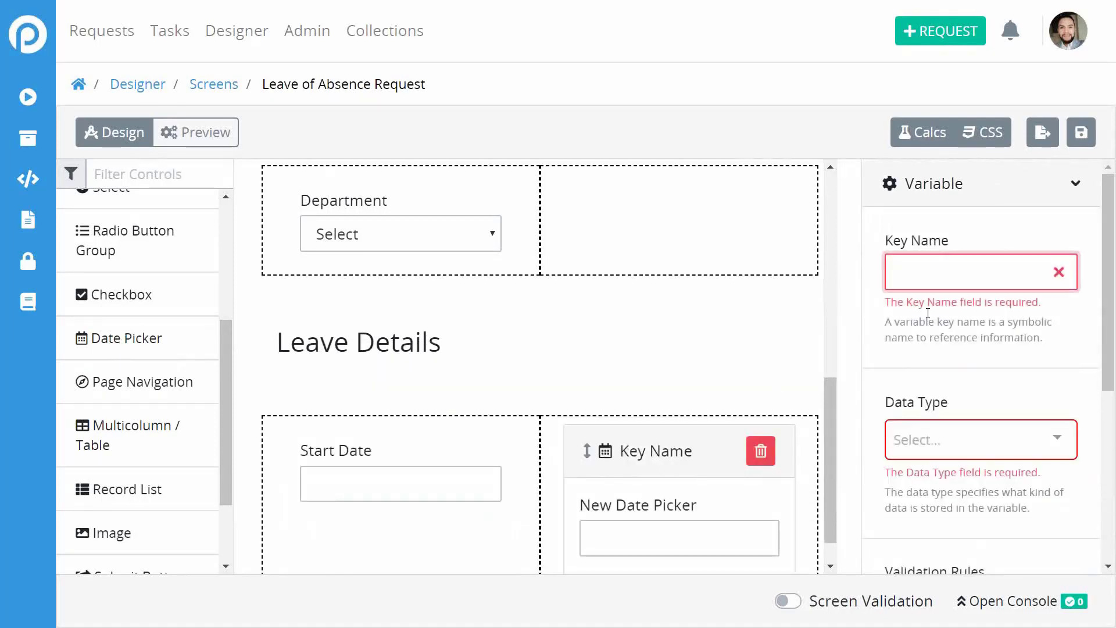
text(end_)
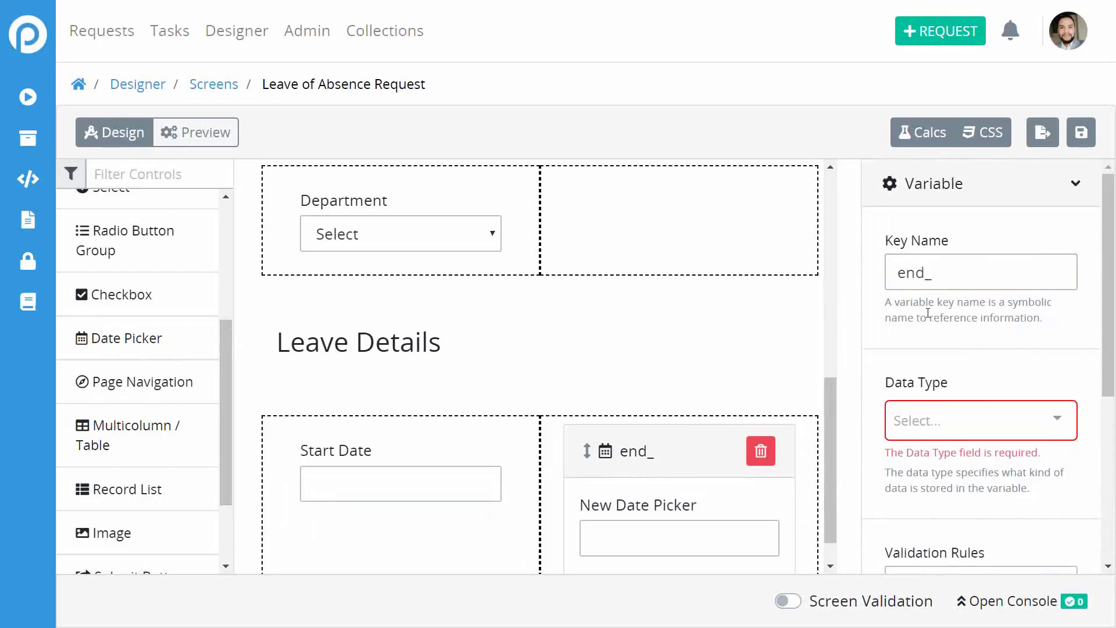
text(date)
click(965, 412)
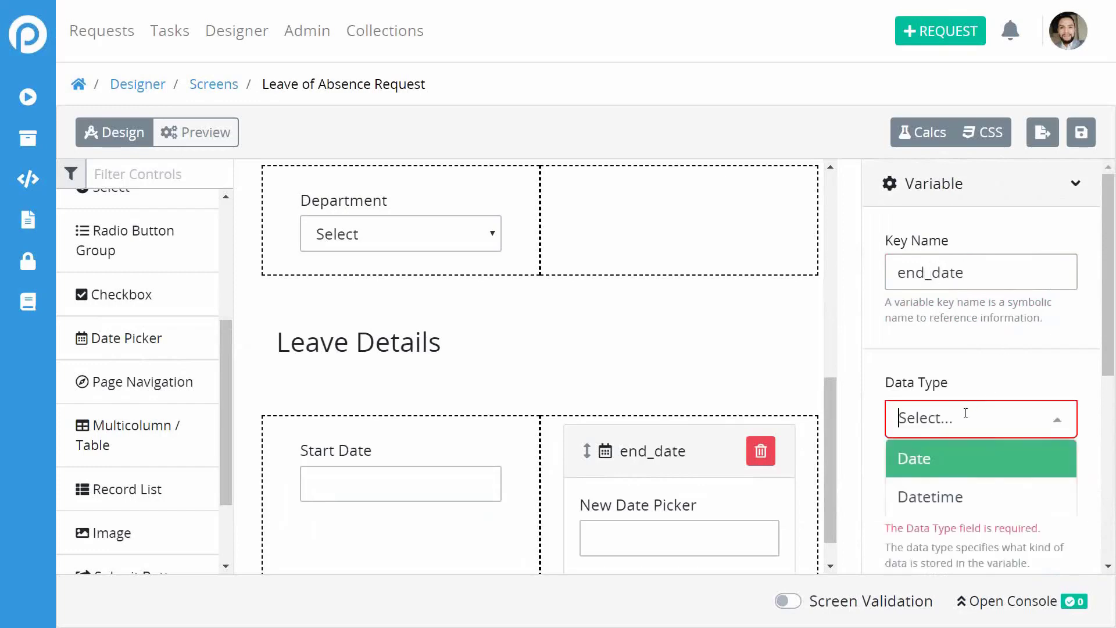
click(966, 452)
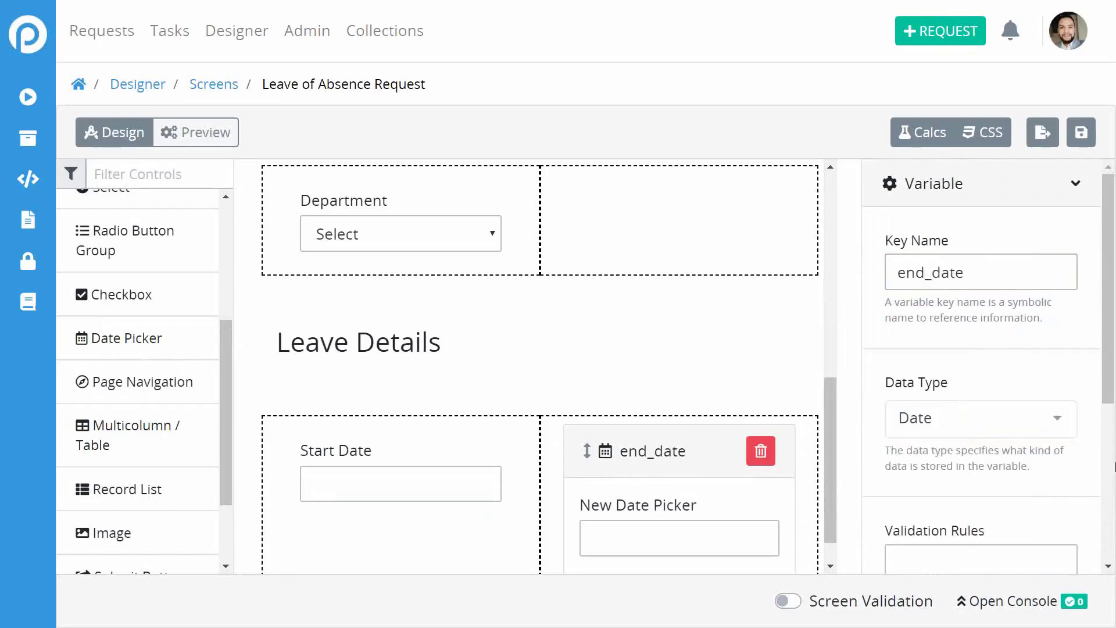
Relabel the new date picker from 'New Date Picker' to 'End Date'.
right_click(1019, 435)
click(867, 475)
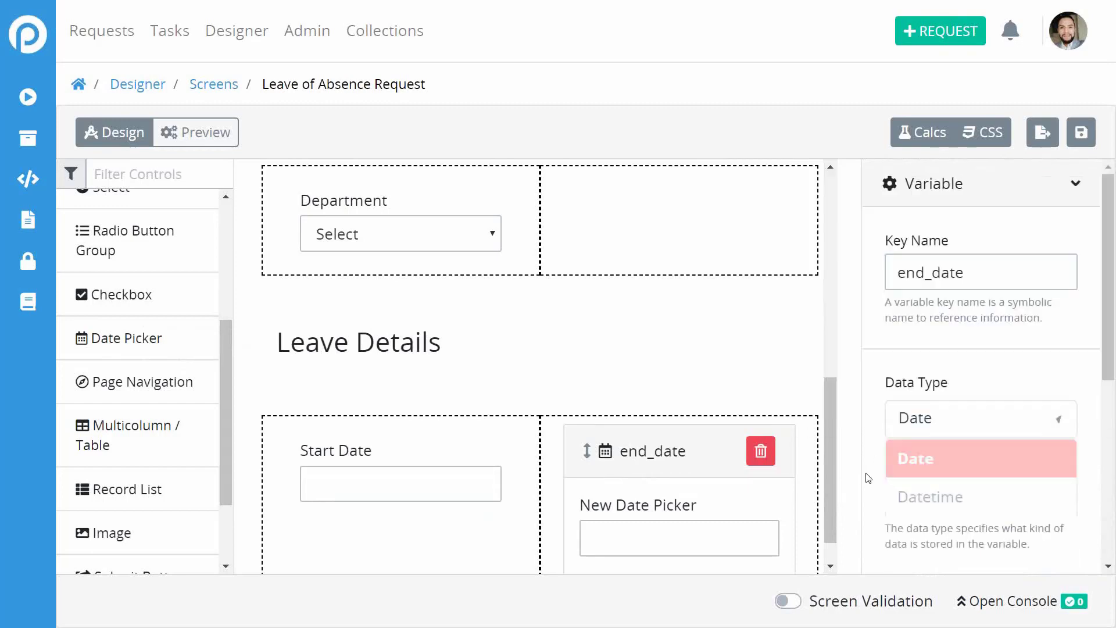
scroll(867, 475, down, 3)
click(957, 487)
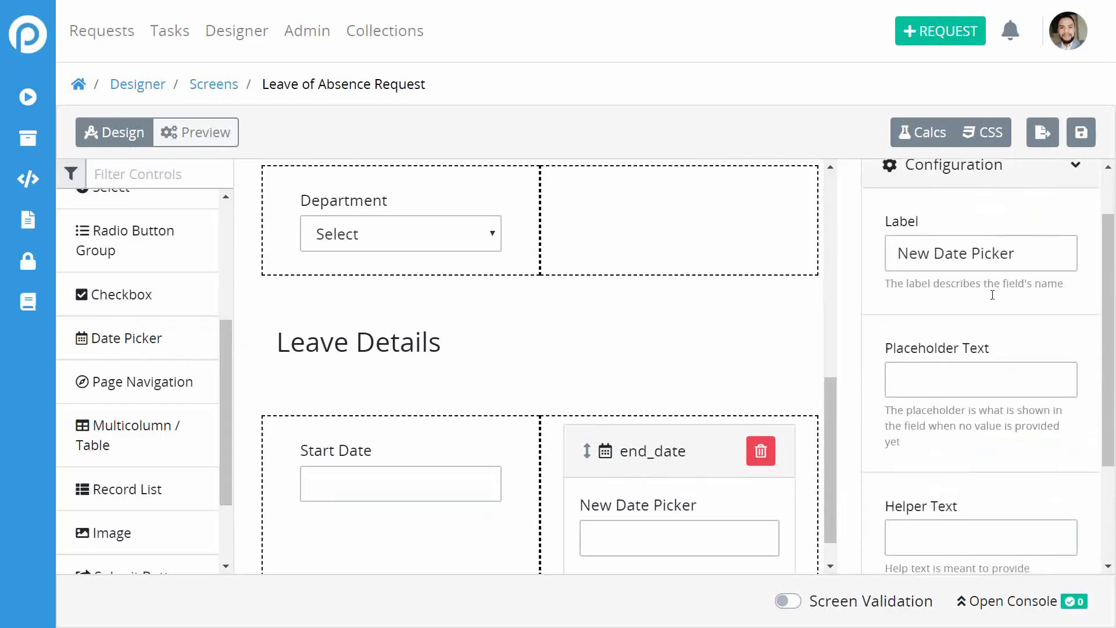
double_click(993, 253)
triple_click(983, 255)
text(End )
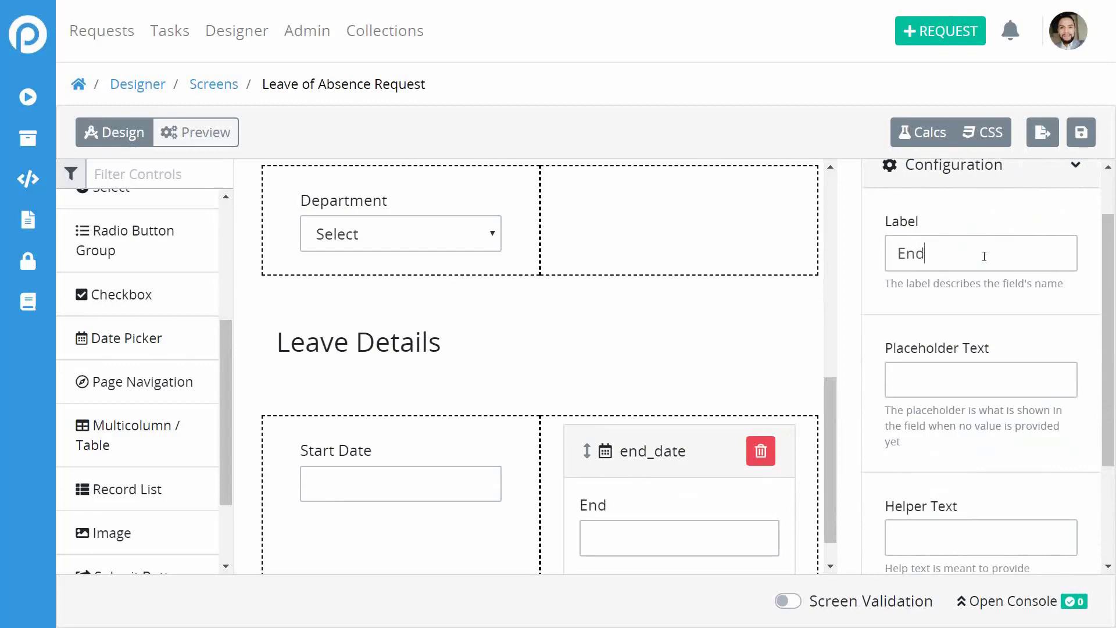
text(Date)
scroll(869, 328, down, 3)
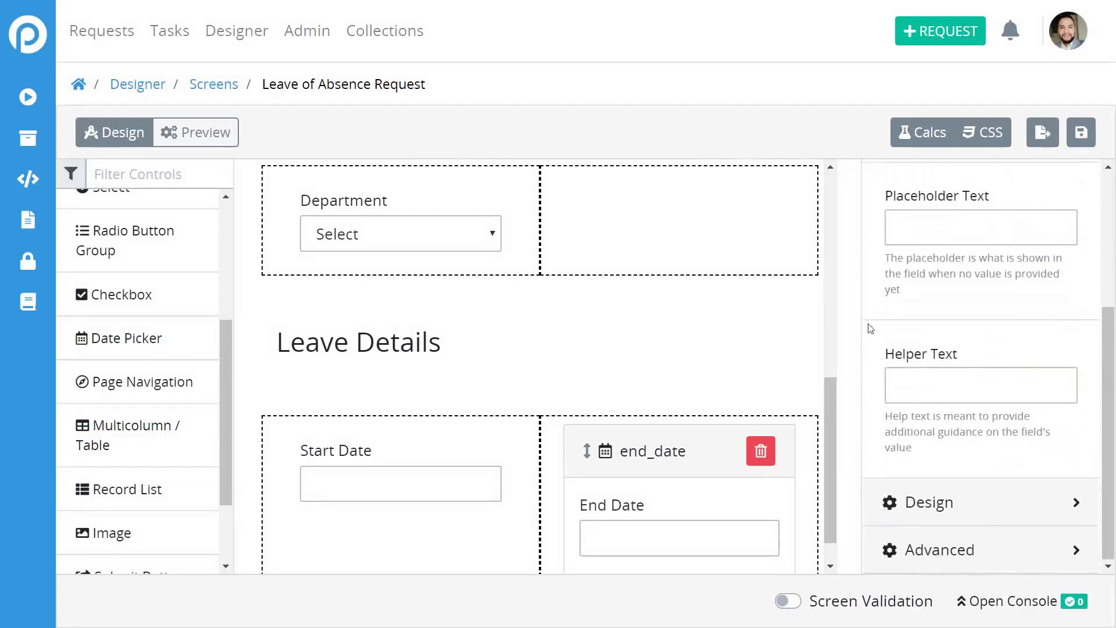
scroll(782, 343, down, 1)
scroll(781, 343, up, 3)
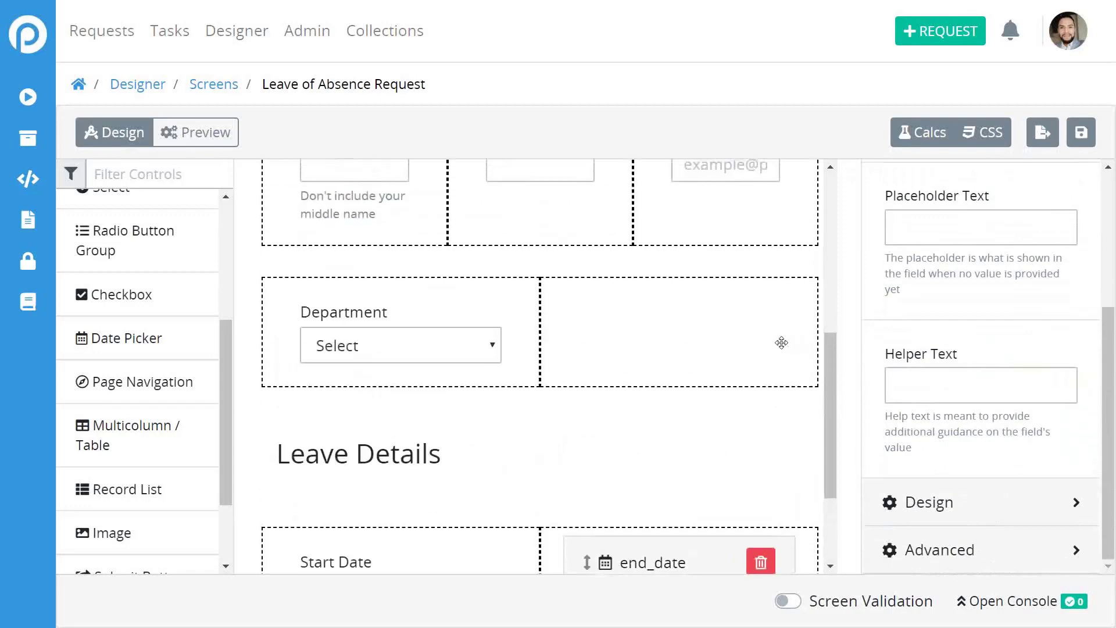
scroll(790, 342, down, 3)
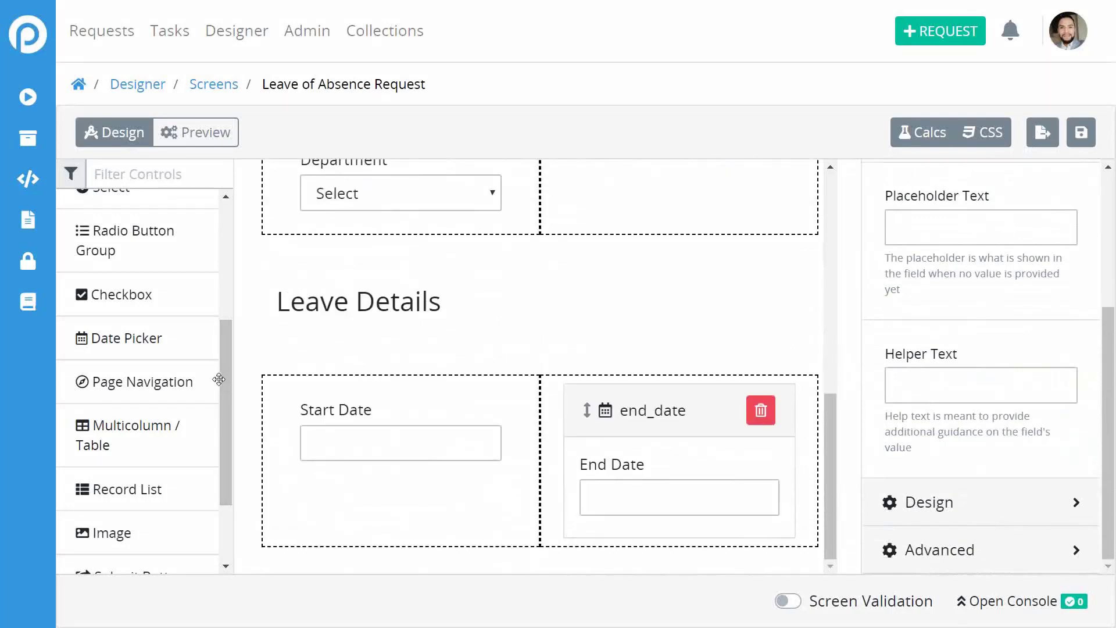
scroll(227, 419, down, 2)
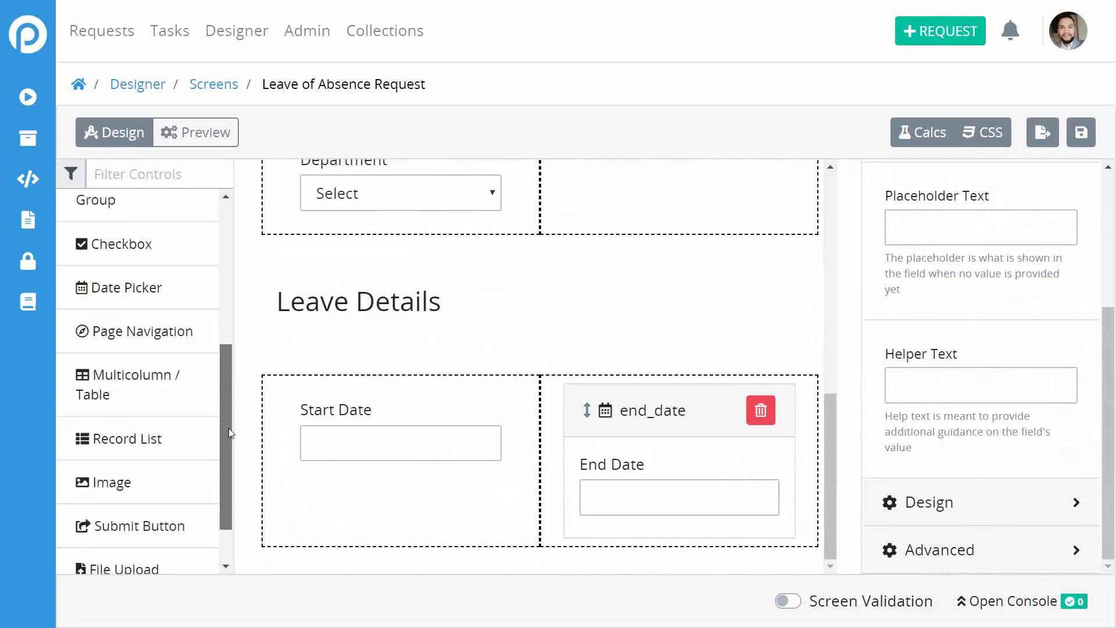
Add a submit button and place it below the start and end date columns.
click(477, 385)
click(717, 337)
scroll(717, 336, up, 5)
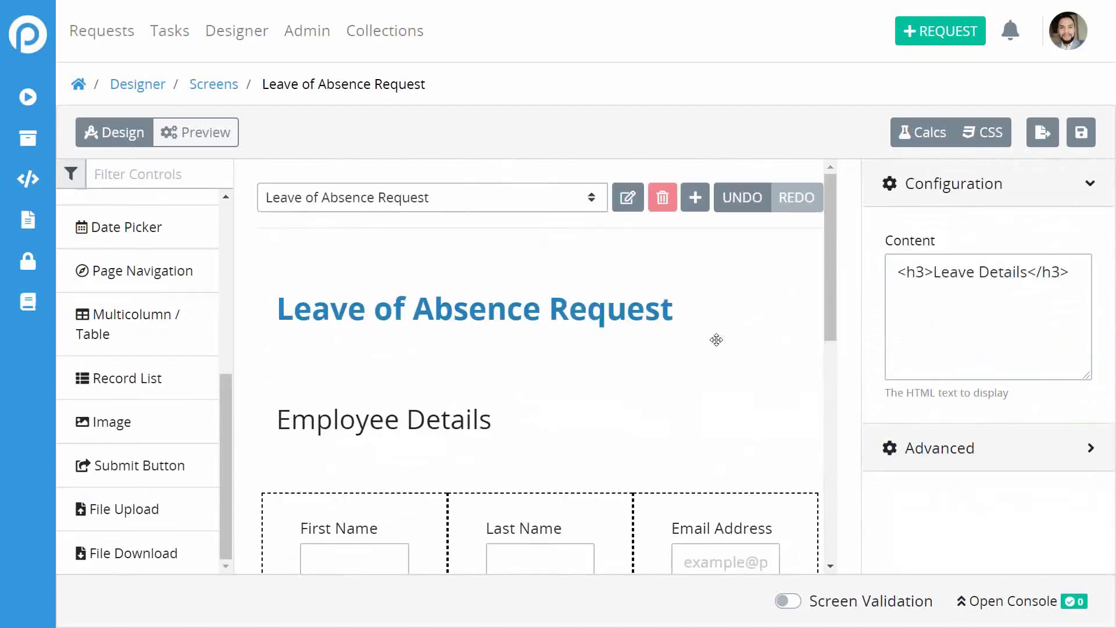
scroll(716, 340, down, 5)
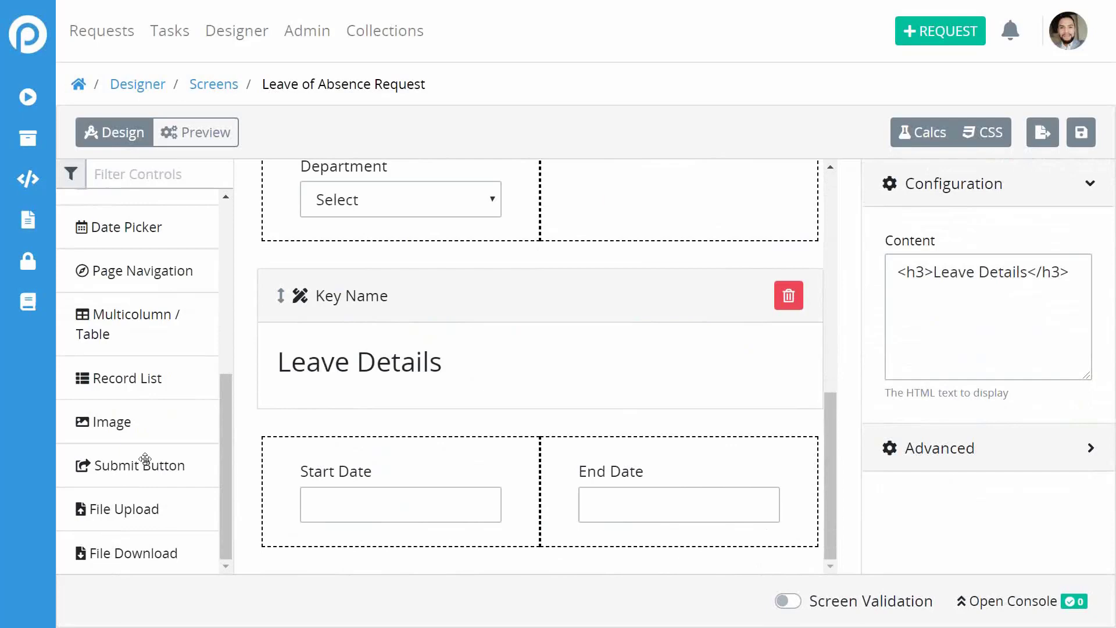
drag(145, 458, 421, 557)
scroll(450, 510, down, 1)
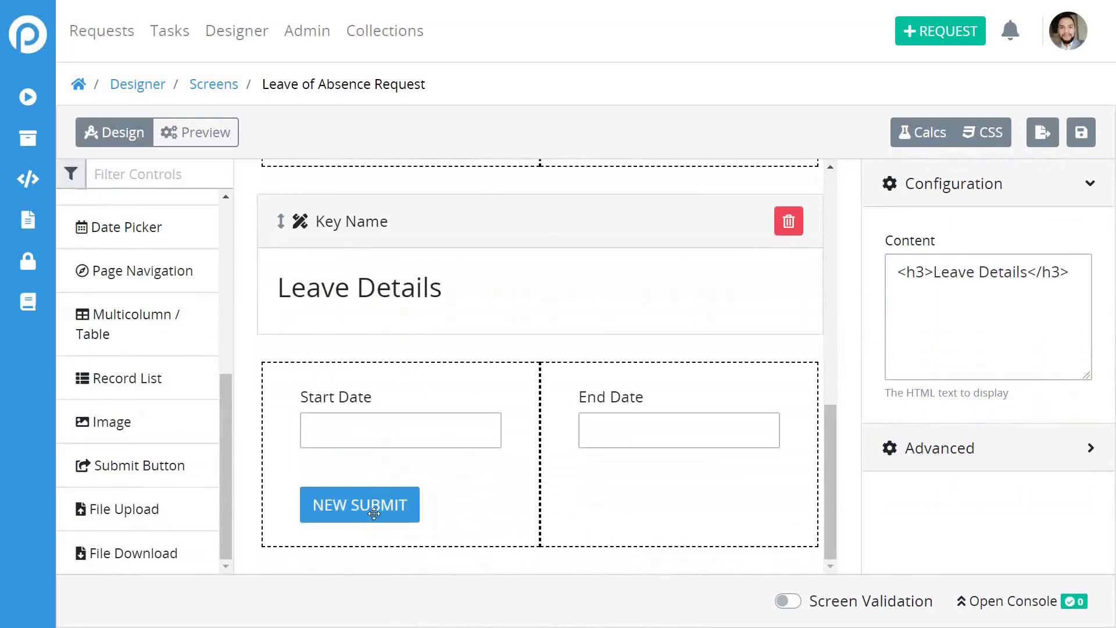
drag(374, 512, 521, 568)
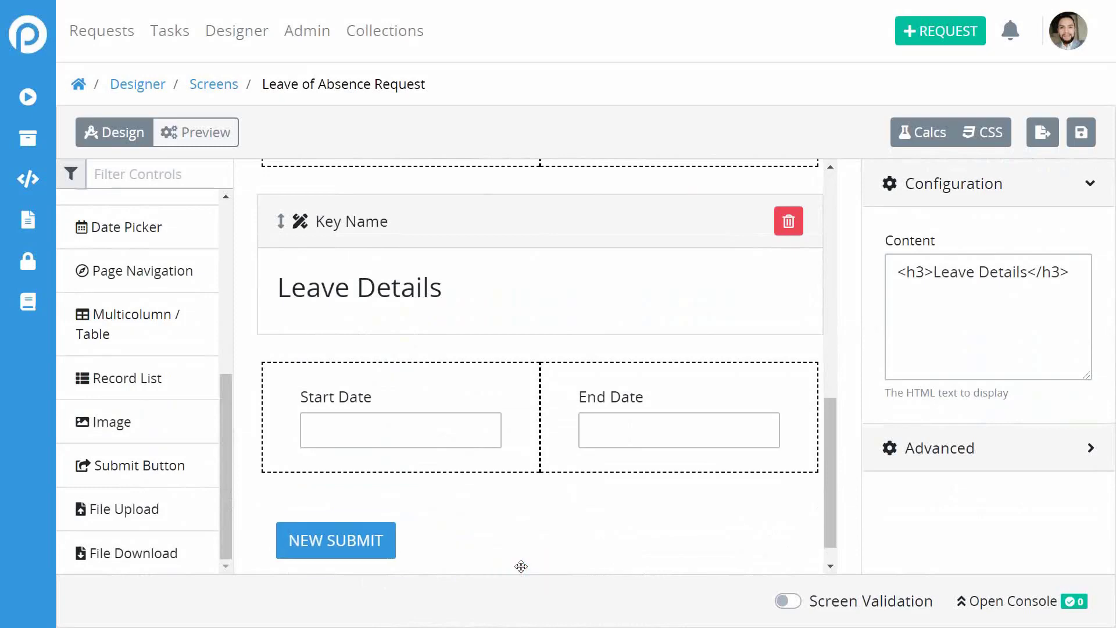
Set the submit button's key name to 'submit'.
click(427, 549)
scroll(516, 511, down, 1)
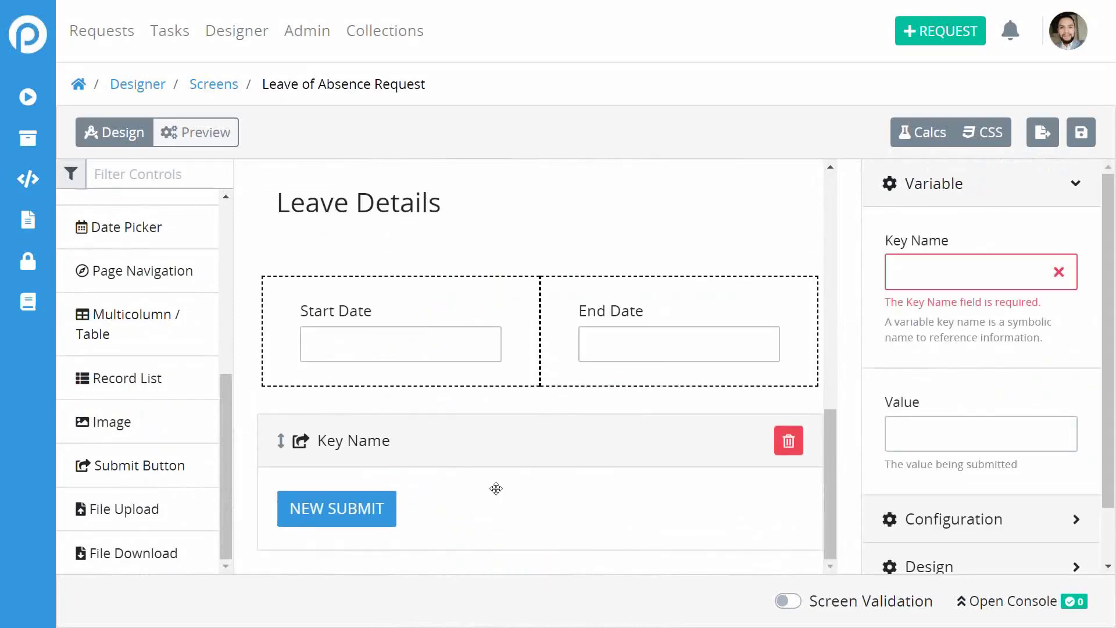
click(993, 265)
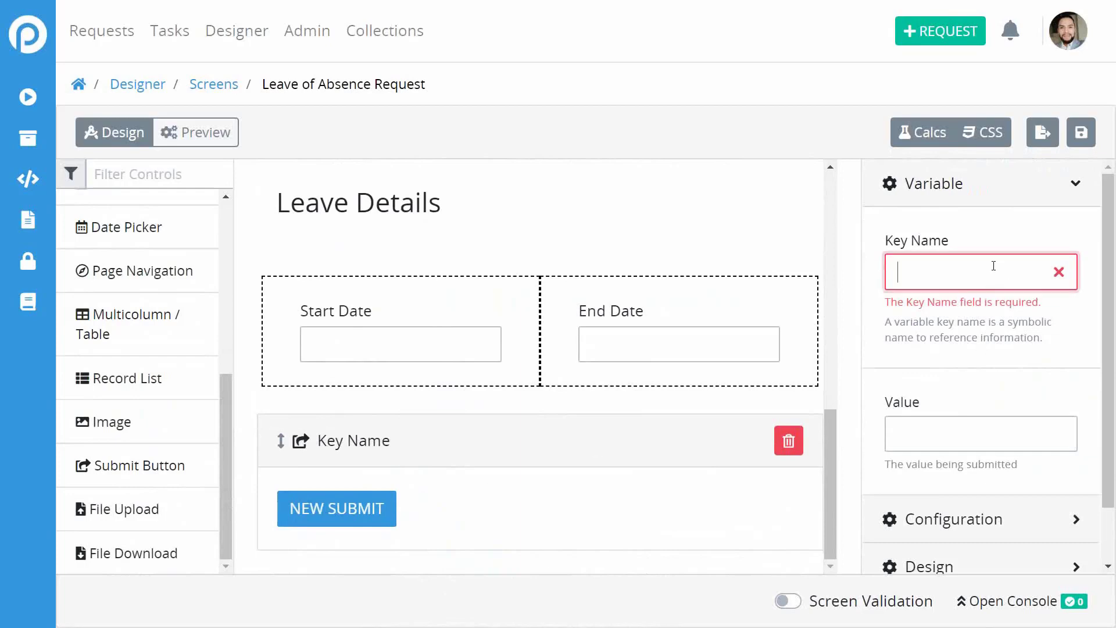
text(submit)
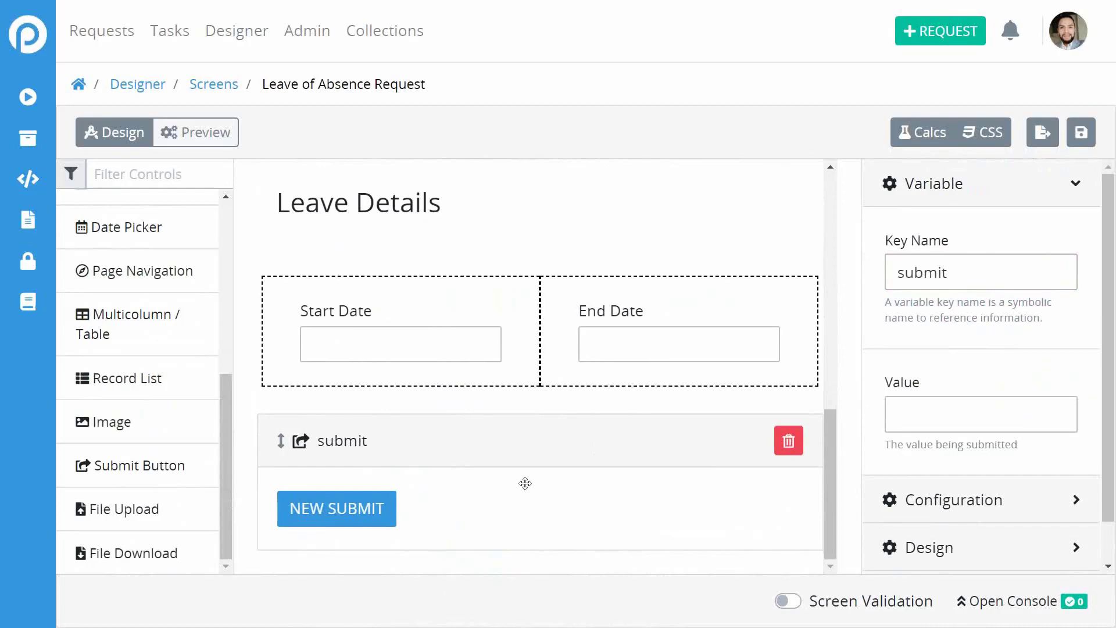
scroll(763, 392, up, 4)
scroll(763, 391, down, 4)
Add a two-column row below the dates and set both column widths to 4 in JSON.
drag(130, 326, 498, 456)
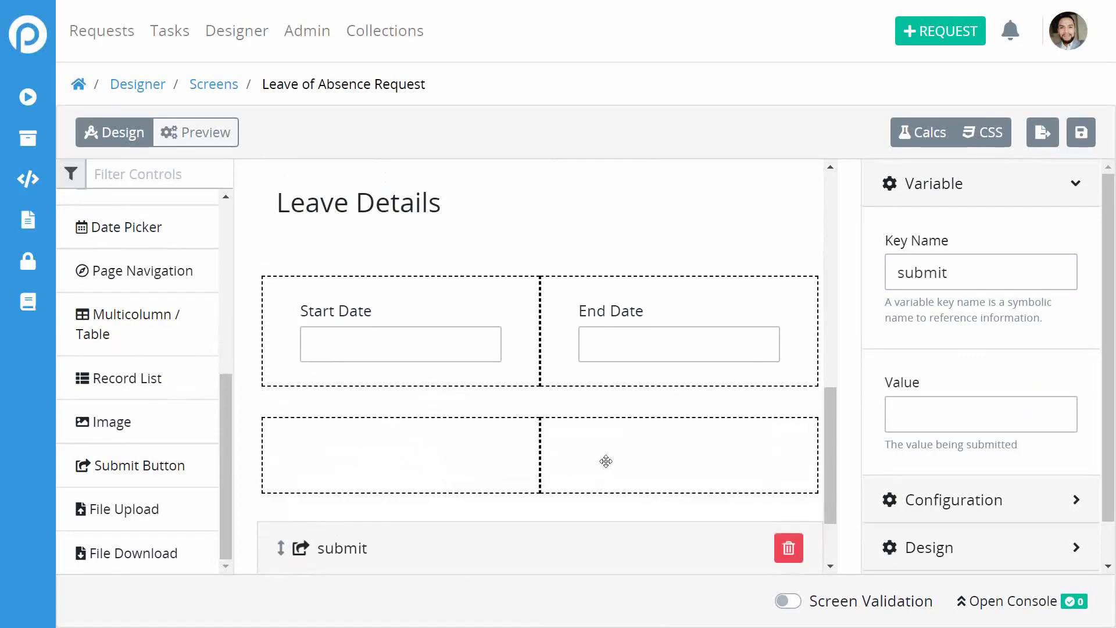
click(605, 460)
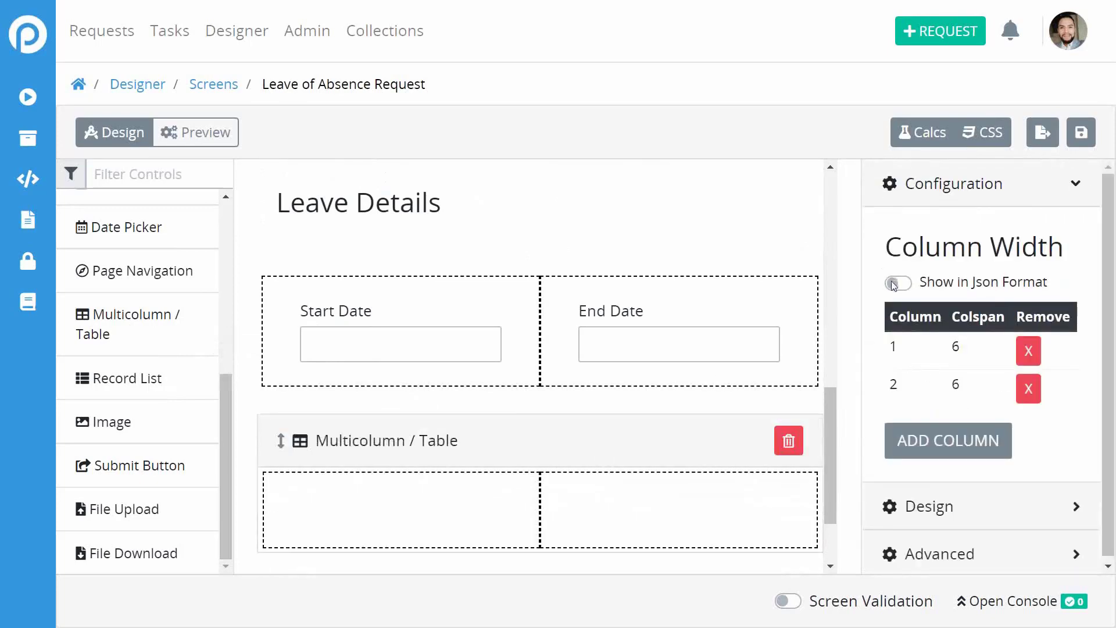
click(904, 284)
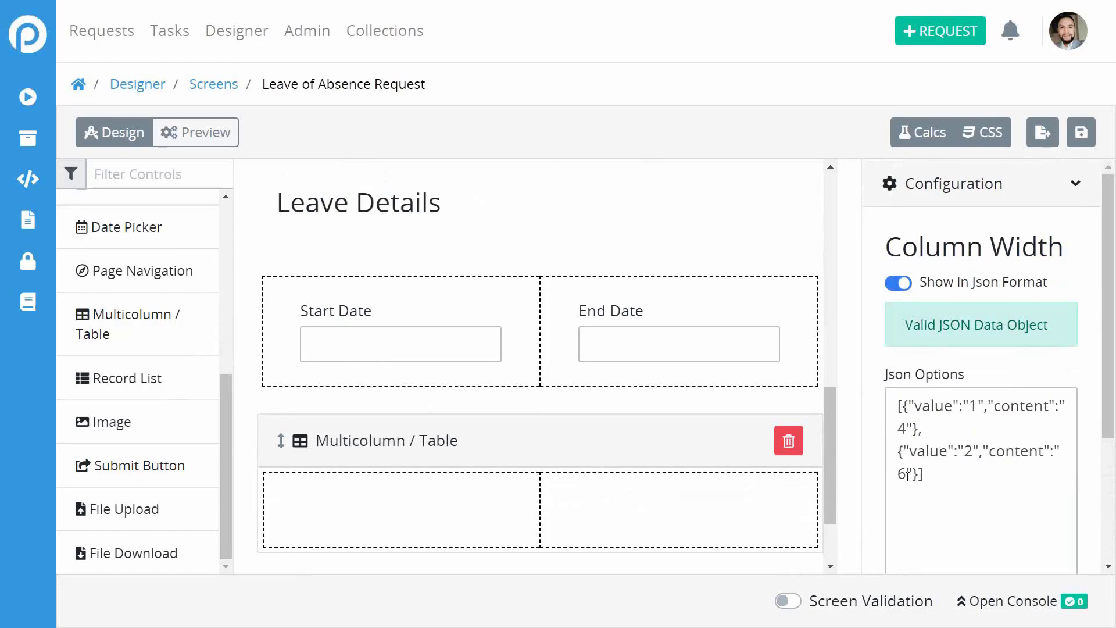
key(BackSpace)
text(4)
scroll(954, 497, down, 3)
click(901, 460)
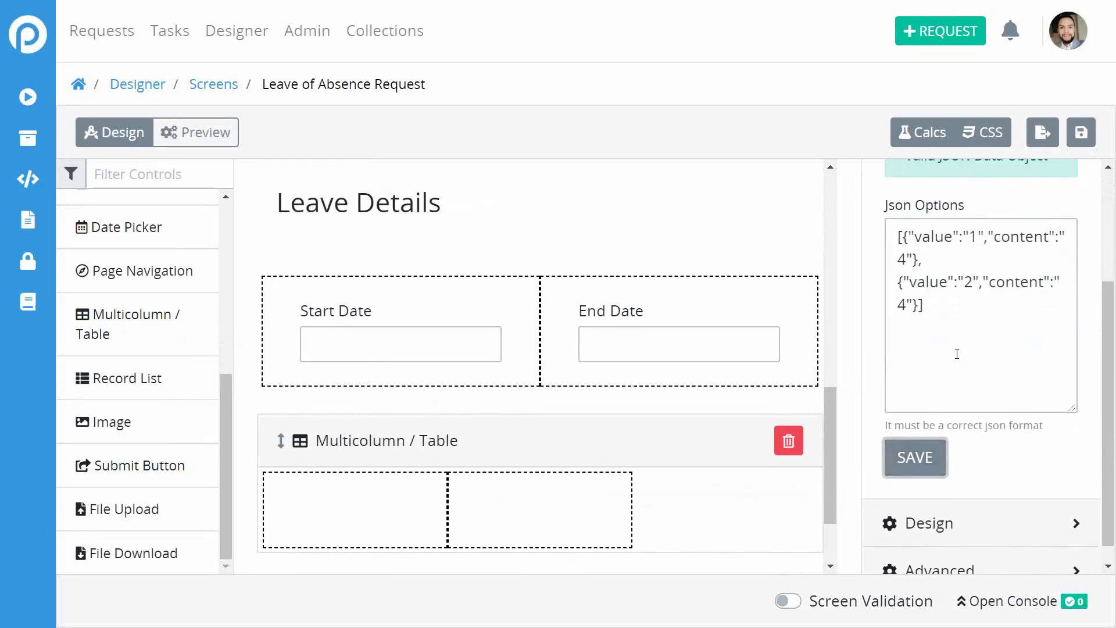
scroll(1020, 278, up, 2)
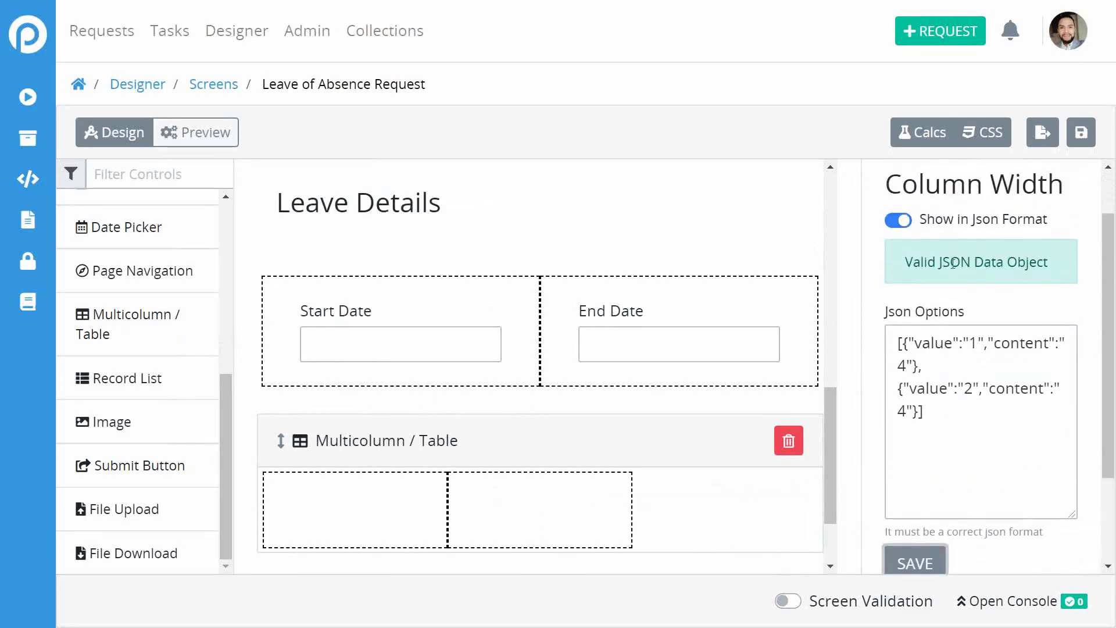
Add a third width-4 column and move the submit button into the middle column.
click(901, 221)
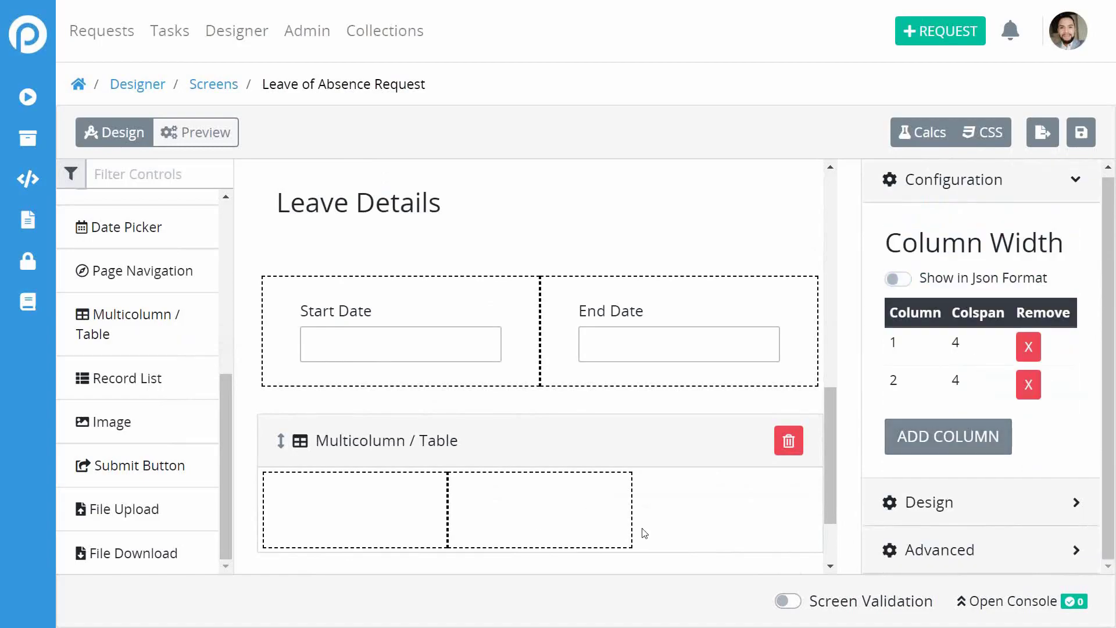
click(967, 444)
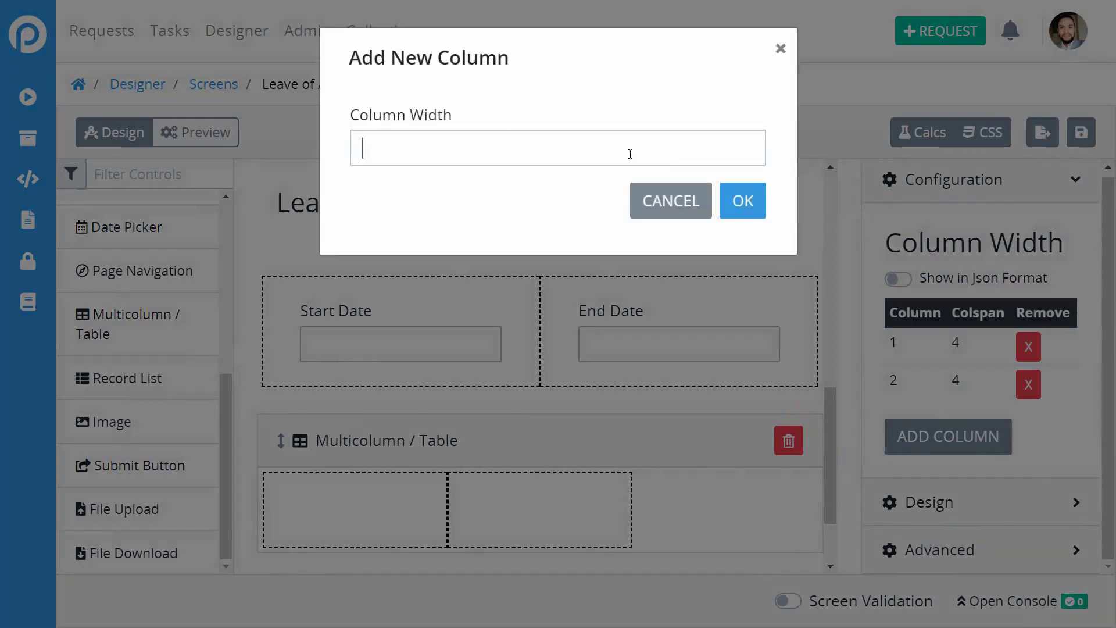
click(753, 200)
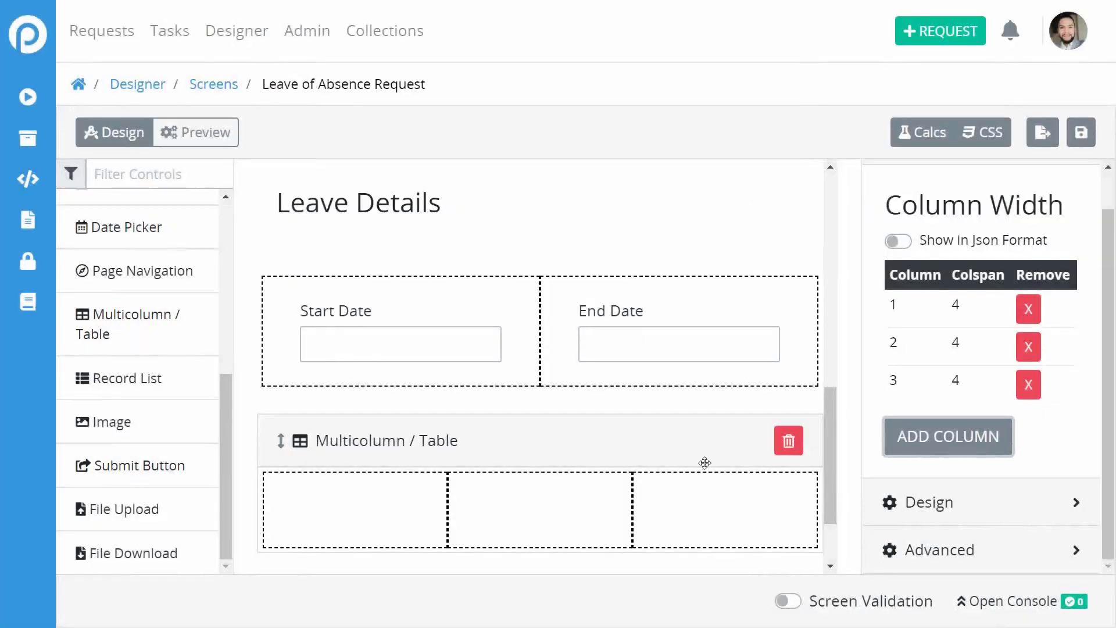
scroll(705, 463, down, 2)
click(367, 511)
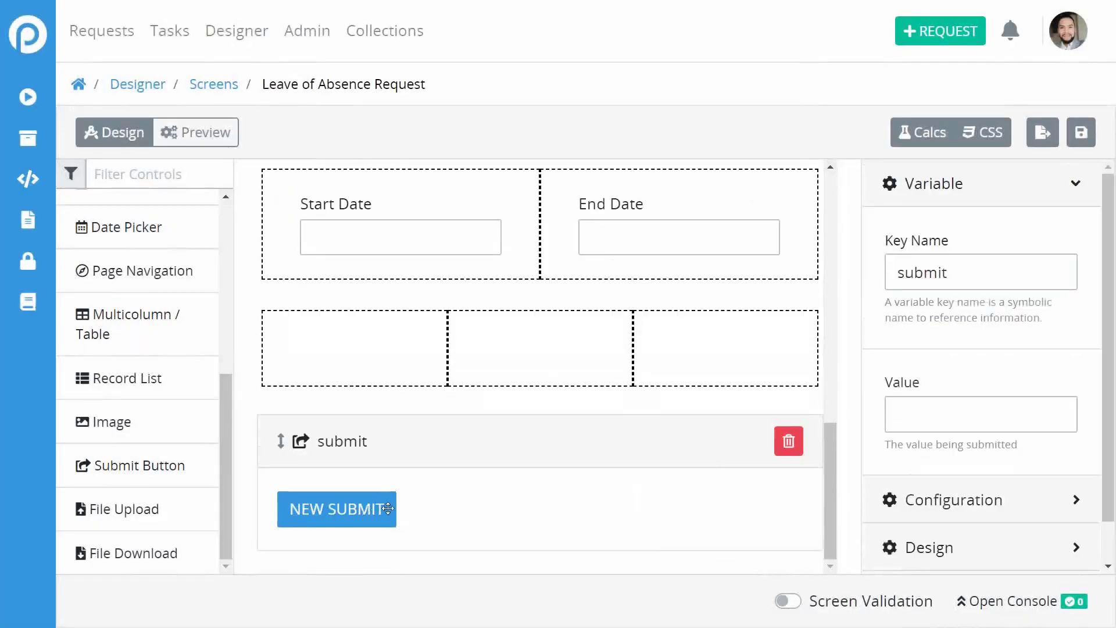
drag(350, 496, 555, 497)
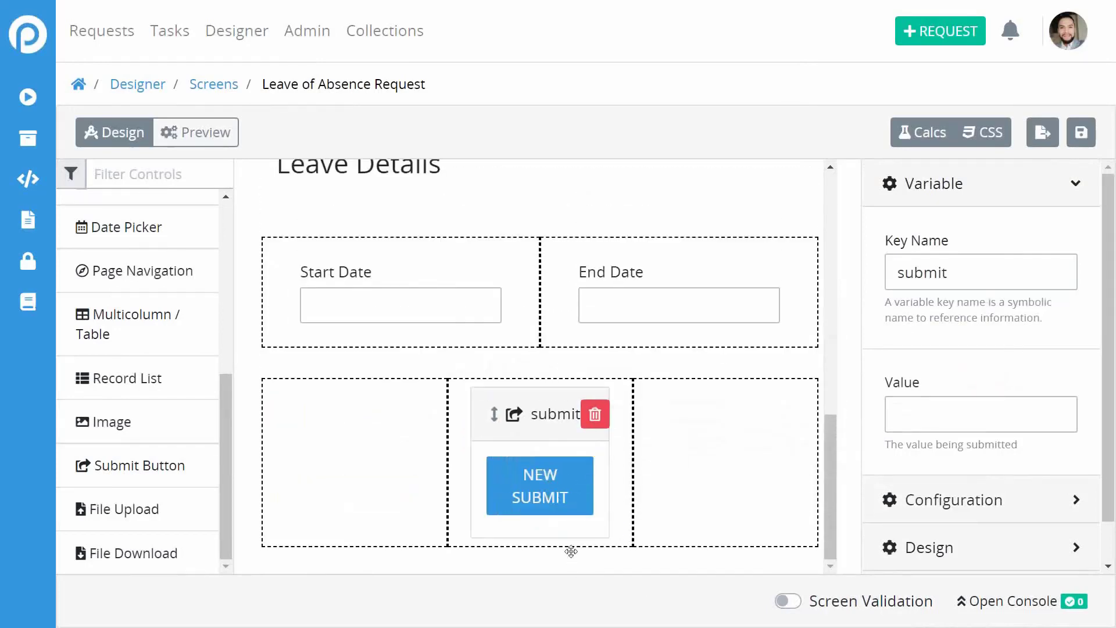
scroll(583, 469, up, 10)
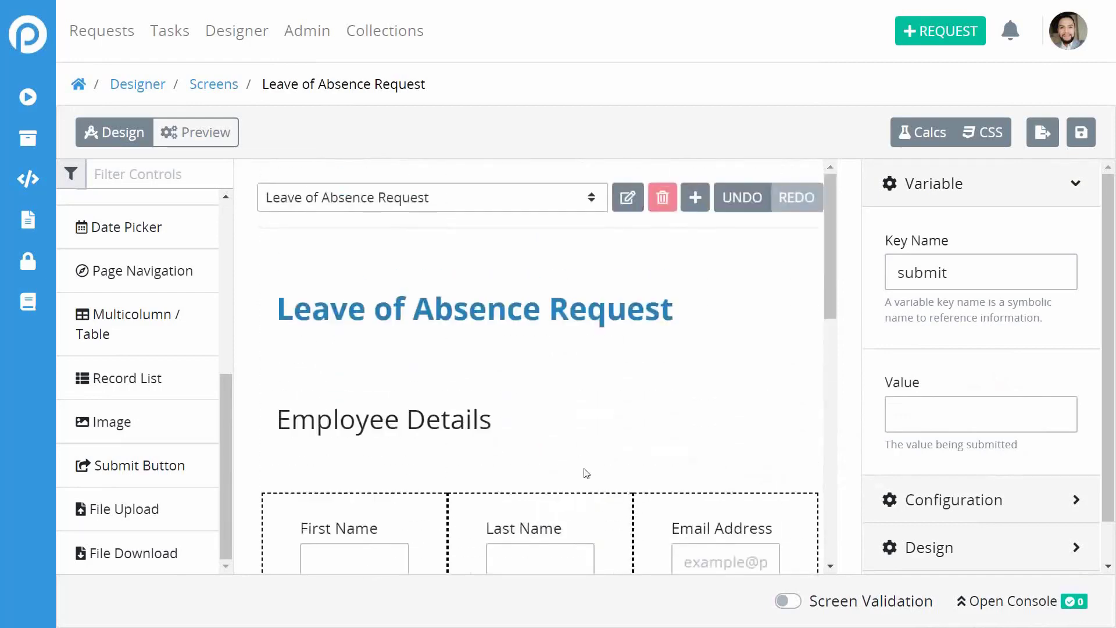
scroll(583, 469, down, 10)
scroll(584, 471, up, 10)
Save the screen and open it in Preview, stepping into the First Name and Email fields.
click(1081, 132)
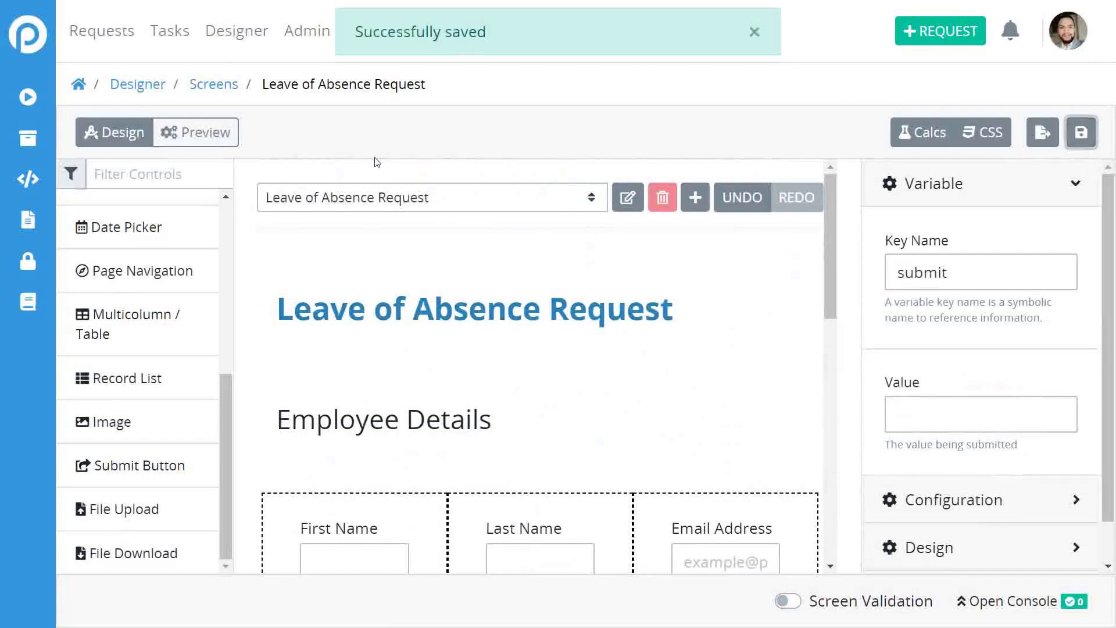
click(221, 145)
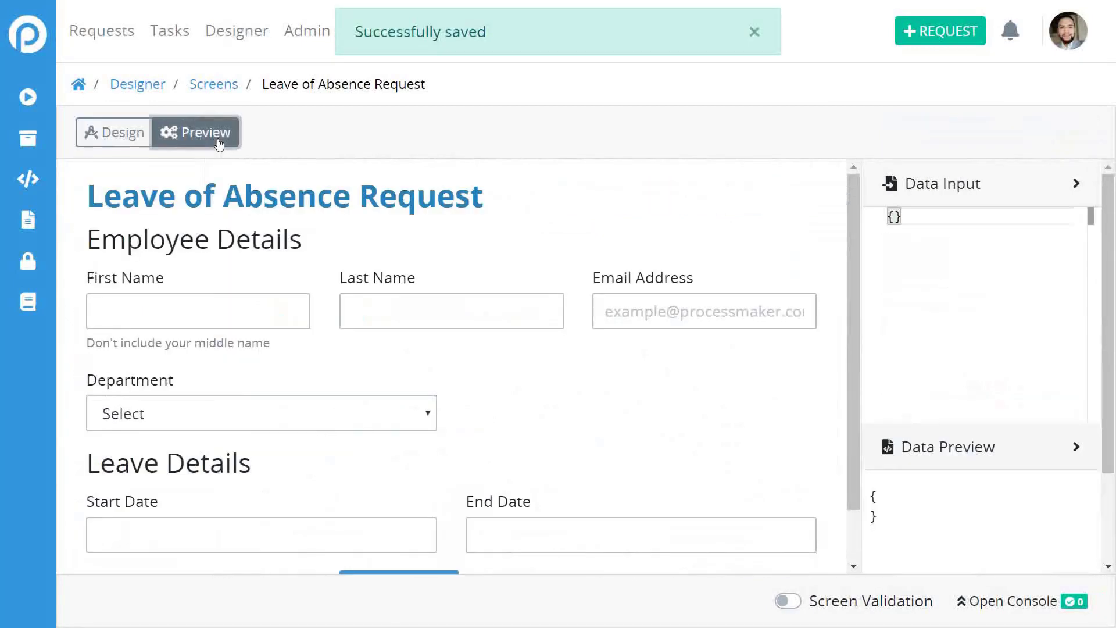
key(Tab)
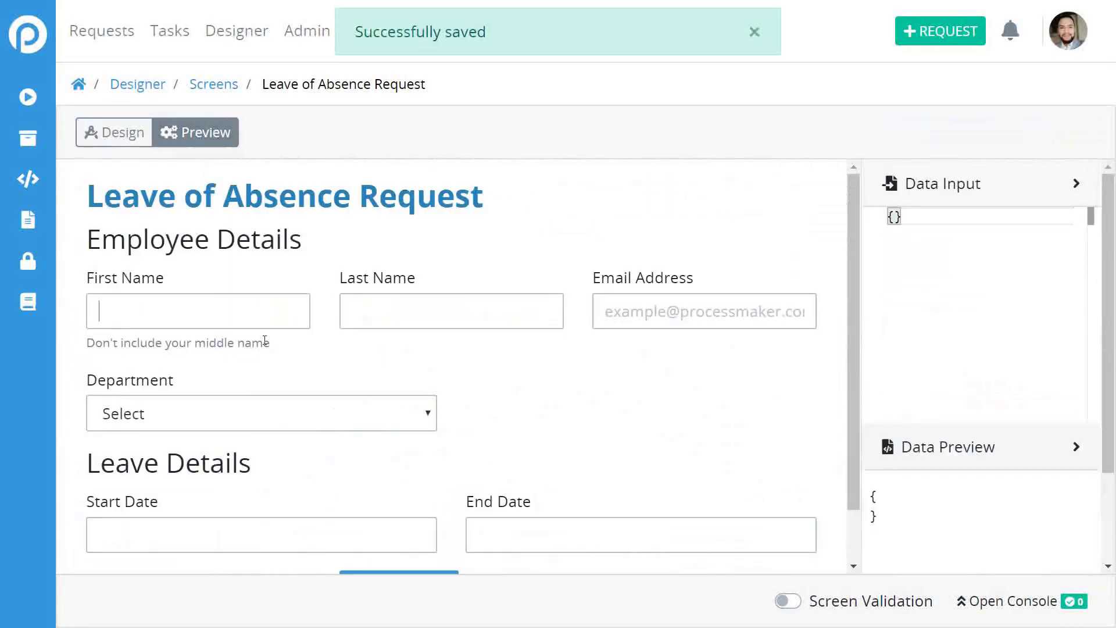
scroll(583, 375, down, 1)
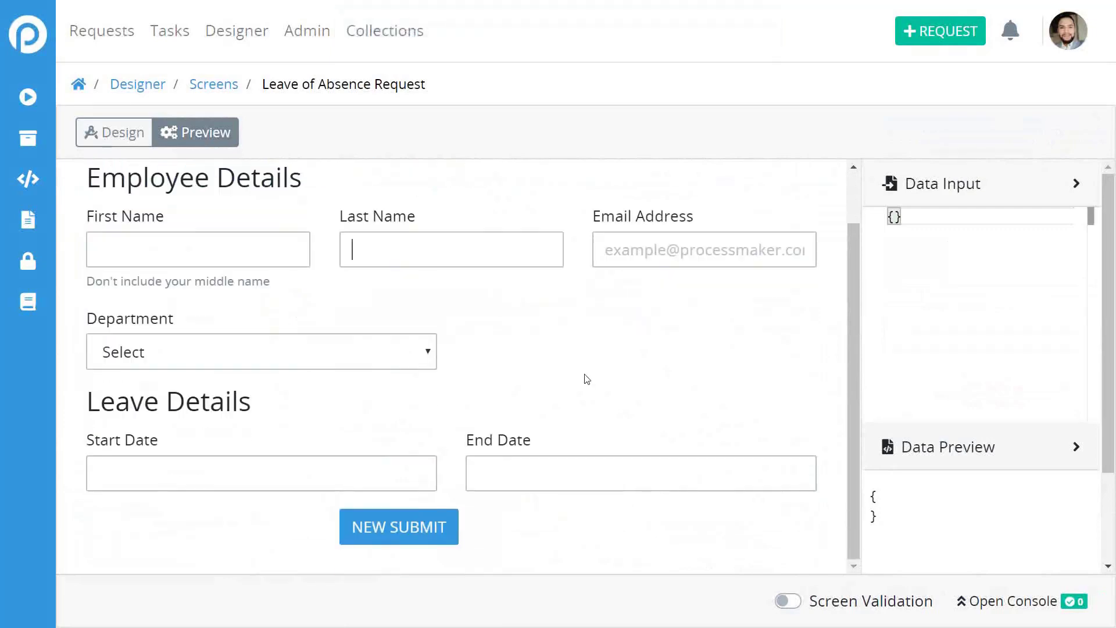
scroll(583, 378, up, 1)
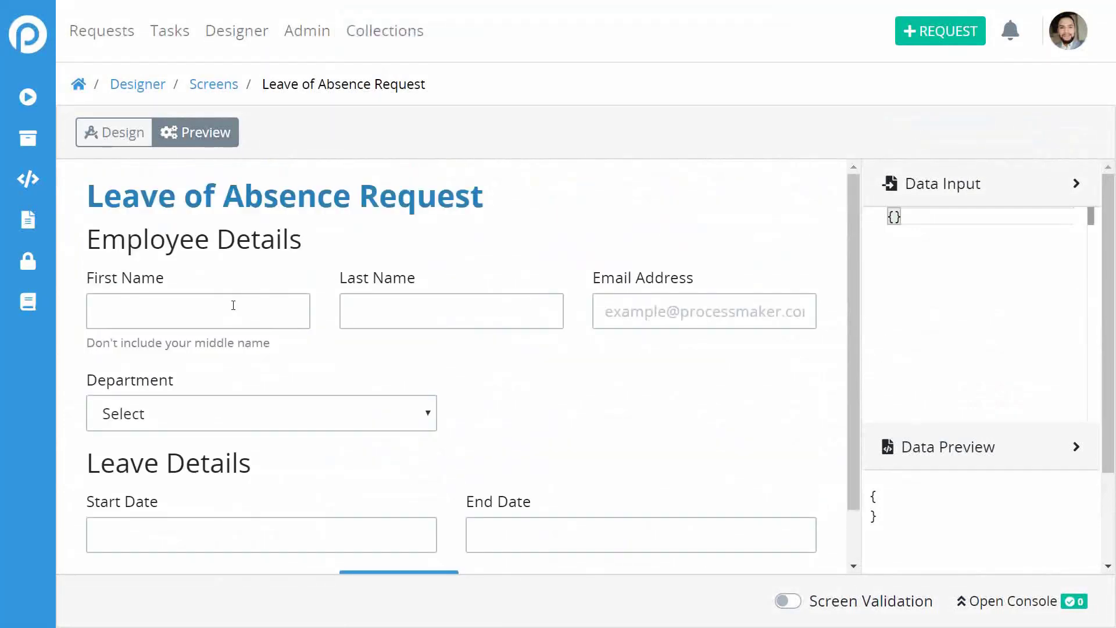
click(647, 312)
scroll(482, 420, down, 1)
Choose Administration, set dates 10/16/2019 to 10/18/2019, submit, and dismiss the success message.
click(349, 361)
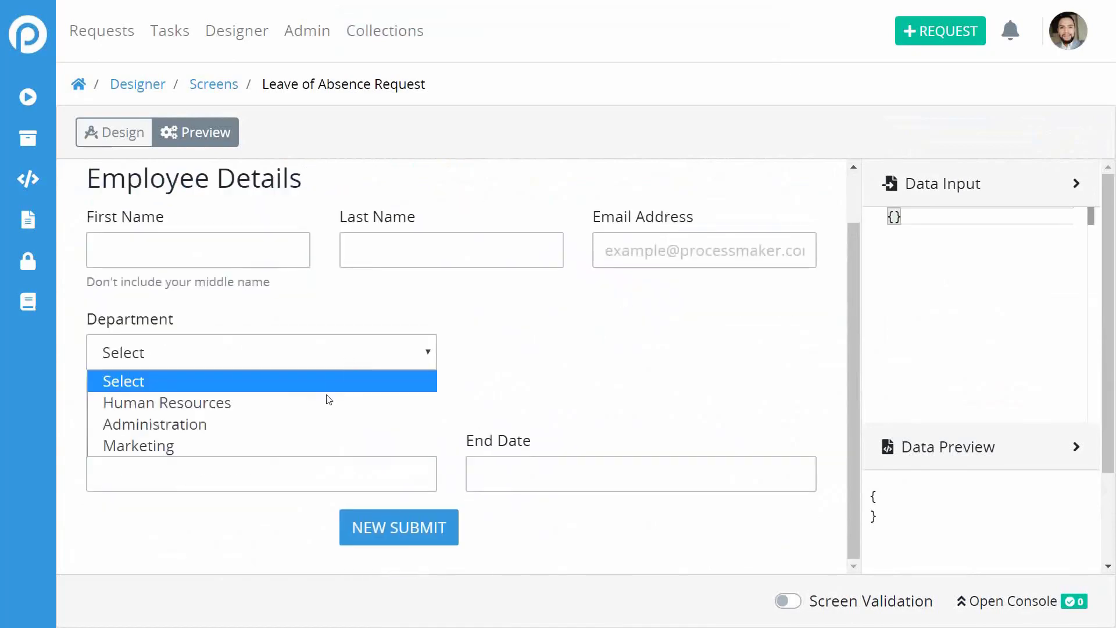
click(313, 426)
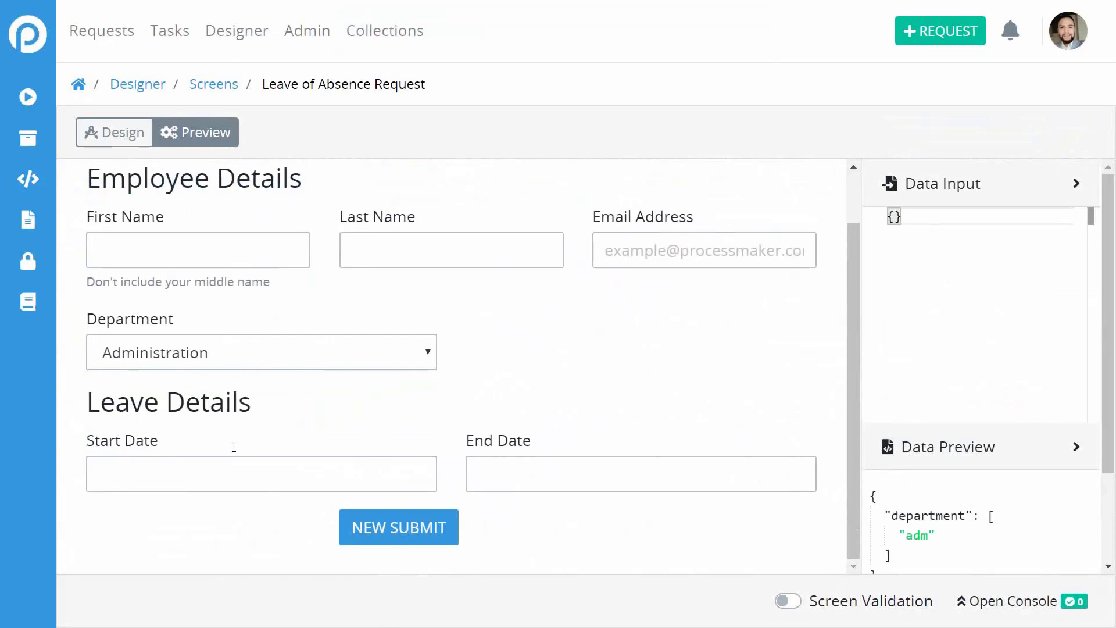
click(205, 465)
click(244, 289)
click(556, 478)
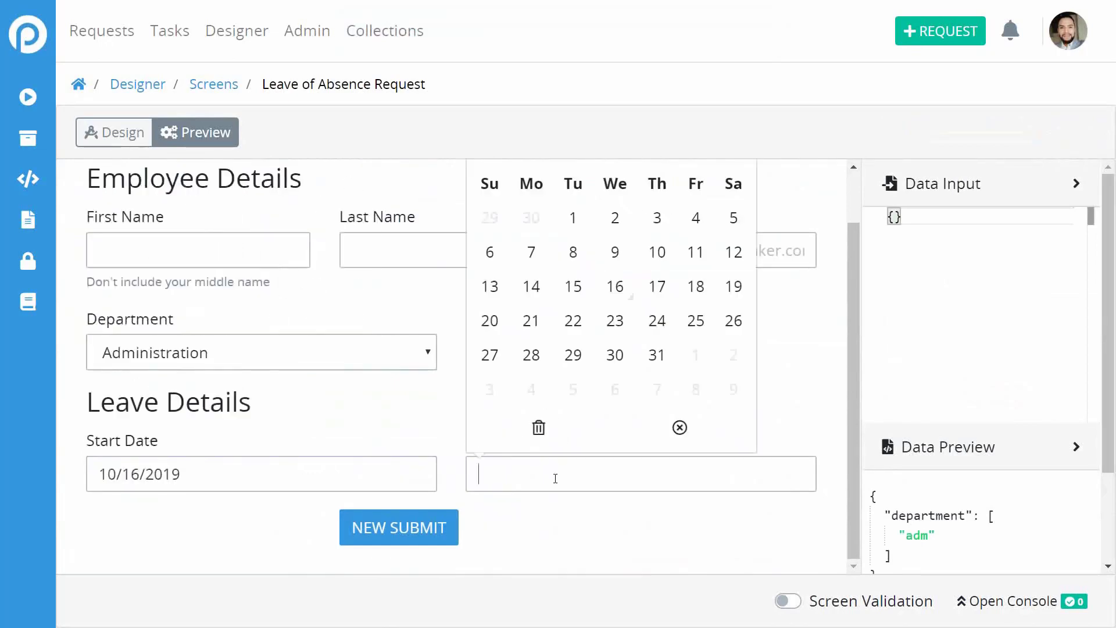
click(696, 288)
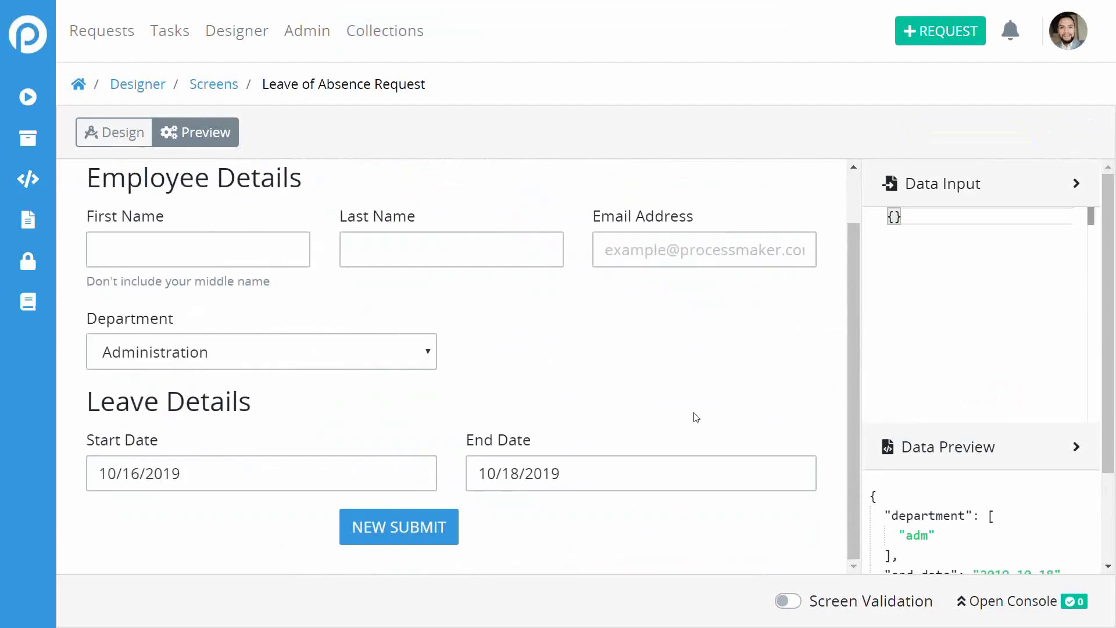
click(411, 529)
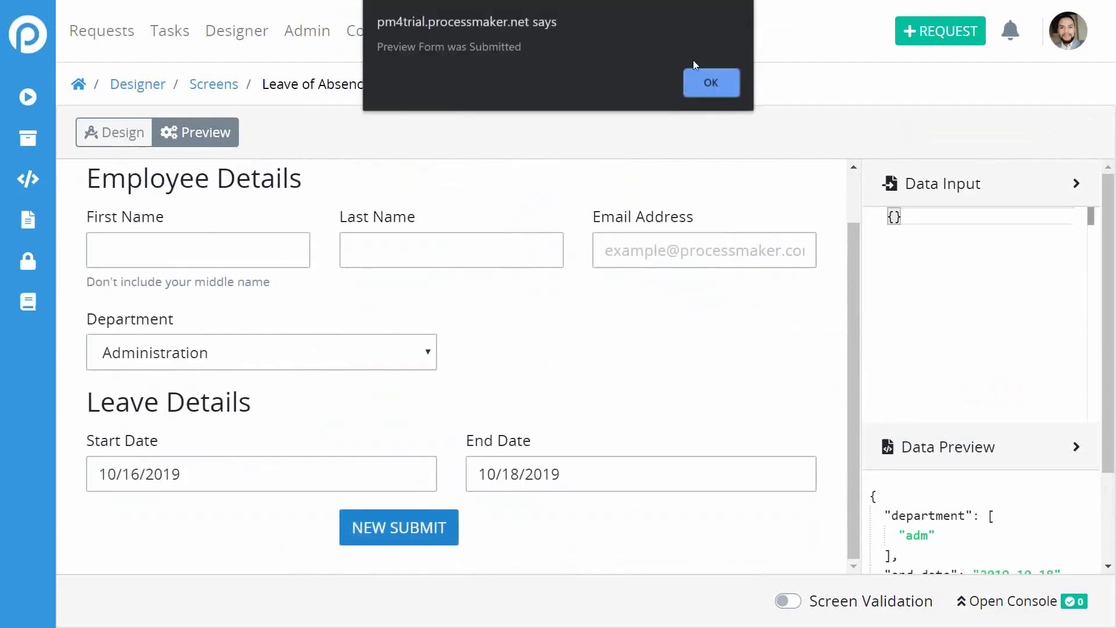
click(704, 87)
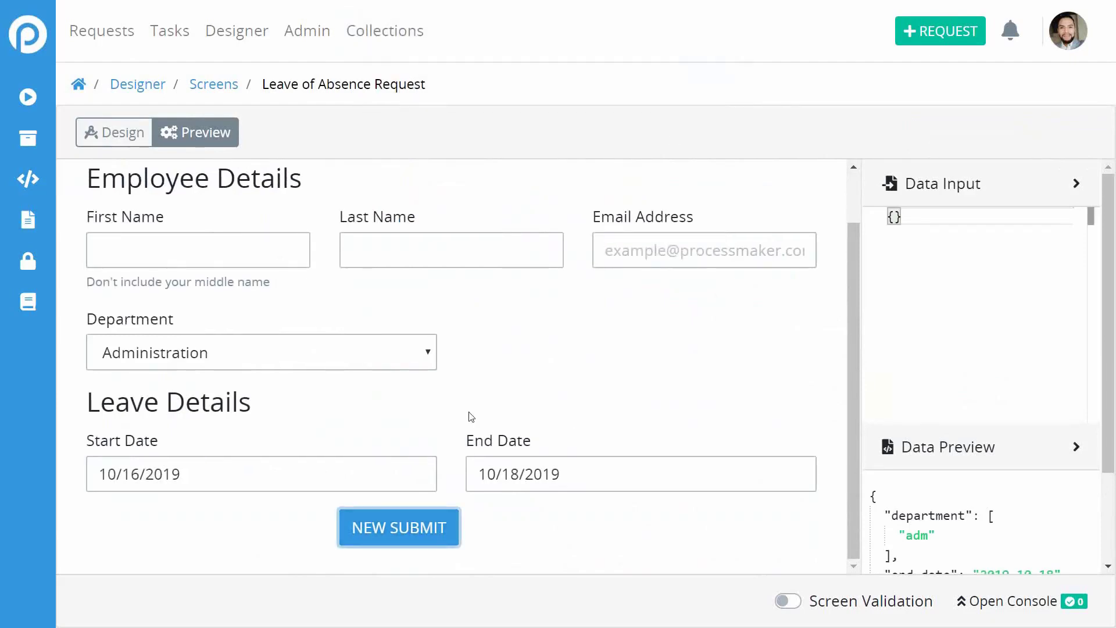
Switch from Preview back to the Design view of the Leave of Absence Request screen.
click(113, 132)
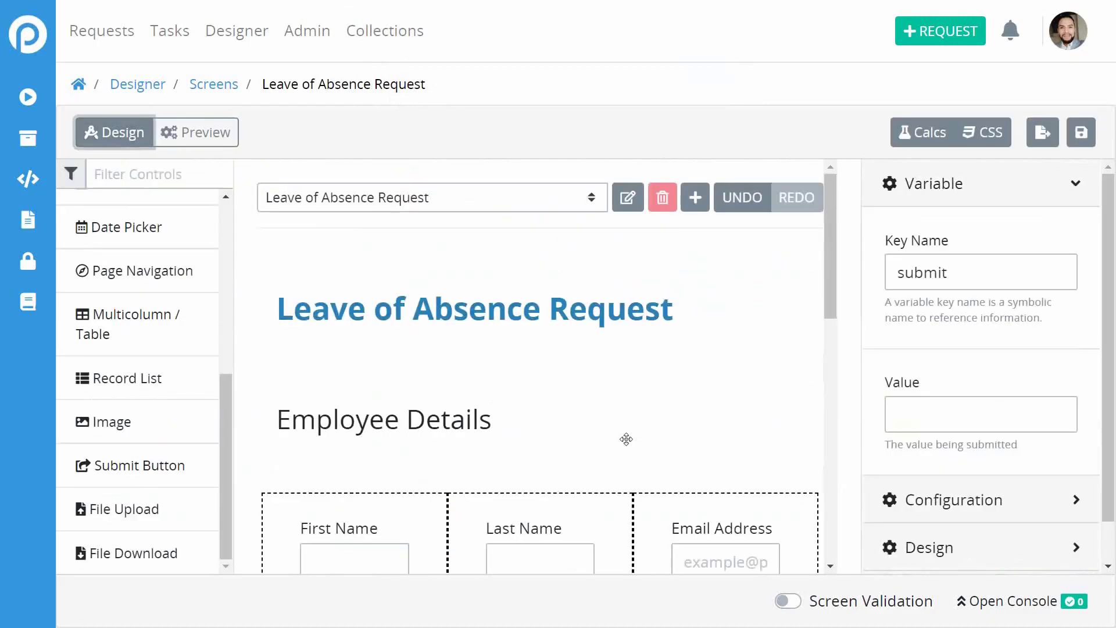
scroll(408, 303, down, 10)
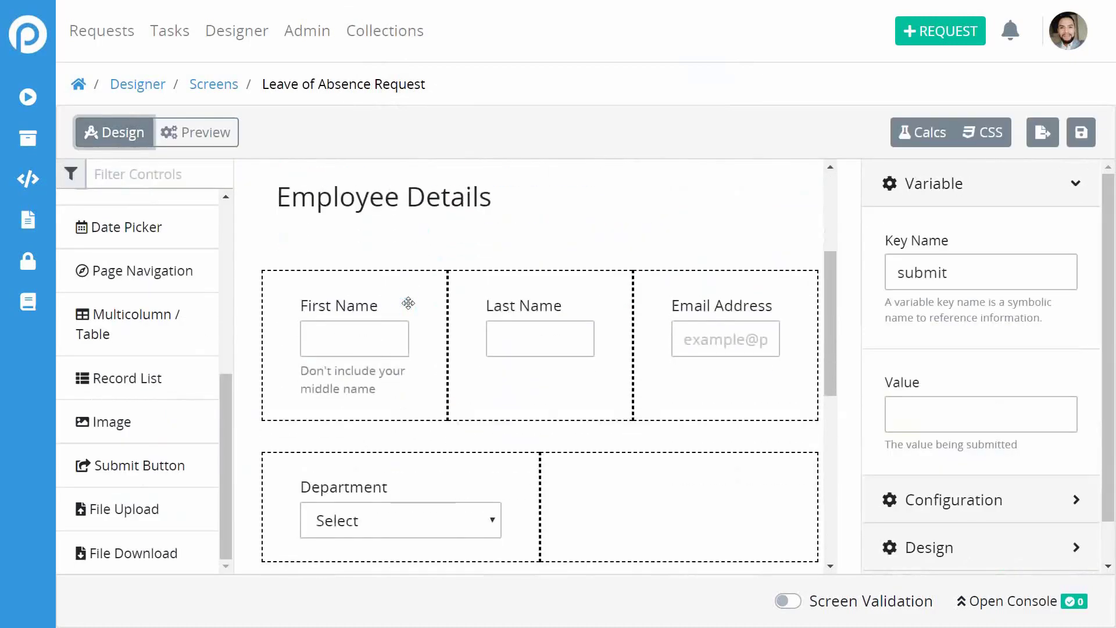
scroll(408, 303, up, 10)
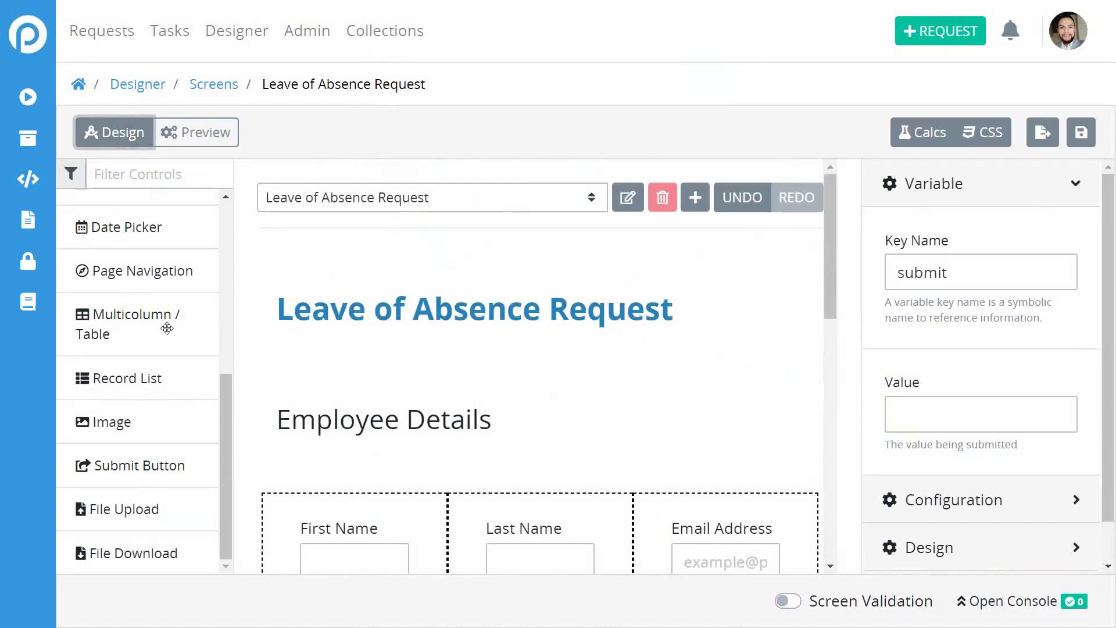
scroll(149, 460, up, 5)
scroll(149, 460, down, 4)
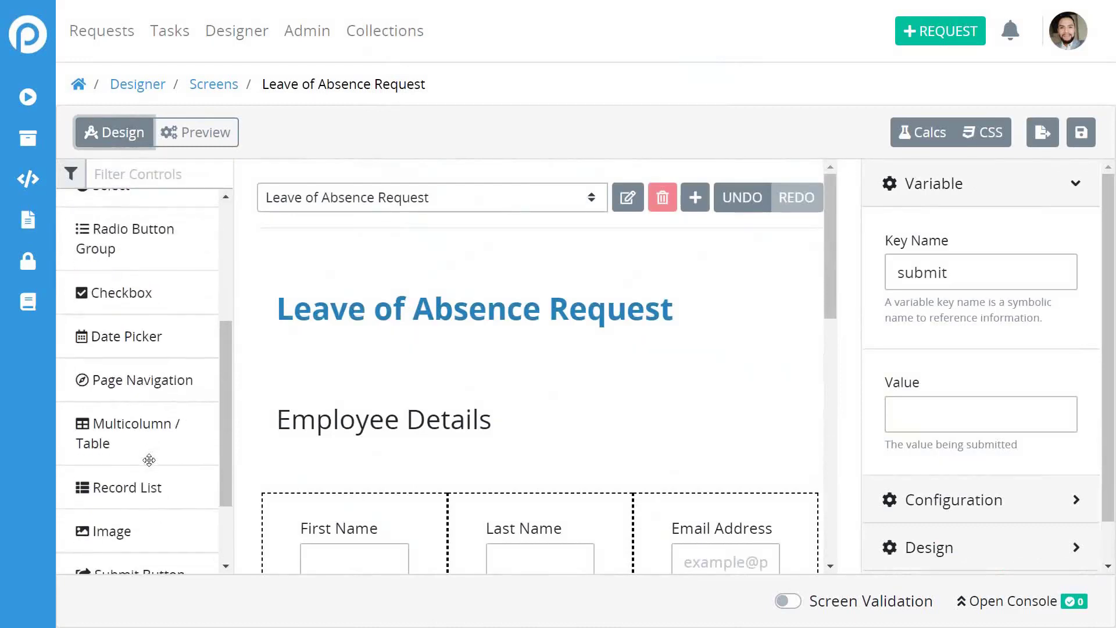
scroll(149, 460, up, 4)
scroll(149, 460, down, 5)
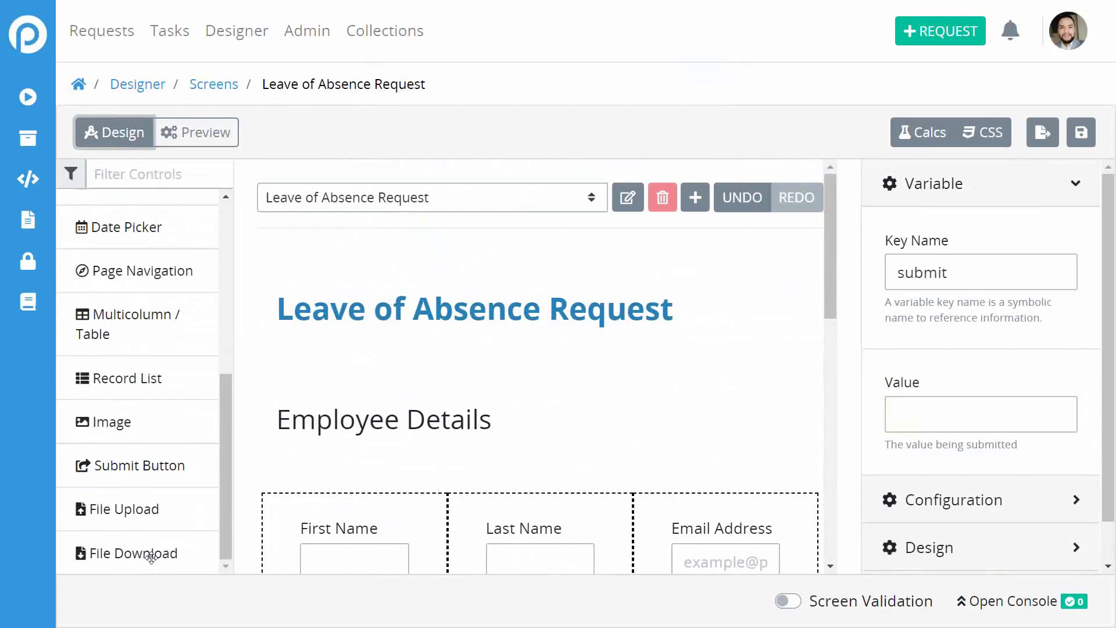
Inspect the screen's computed properties twice and close them without adding any.
scroll(191, 420, up, 3)
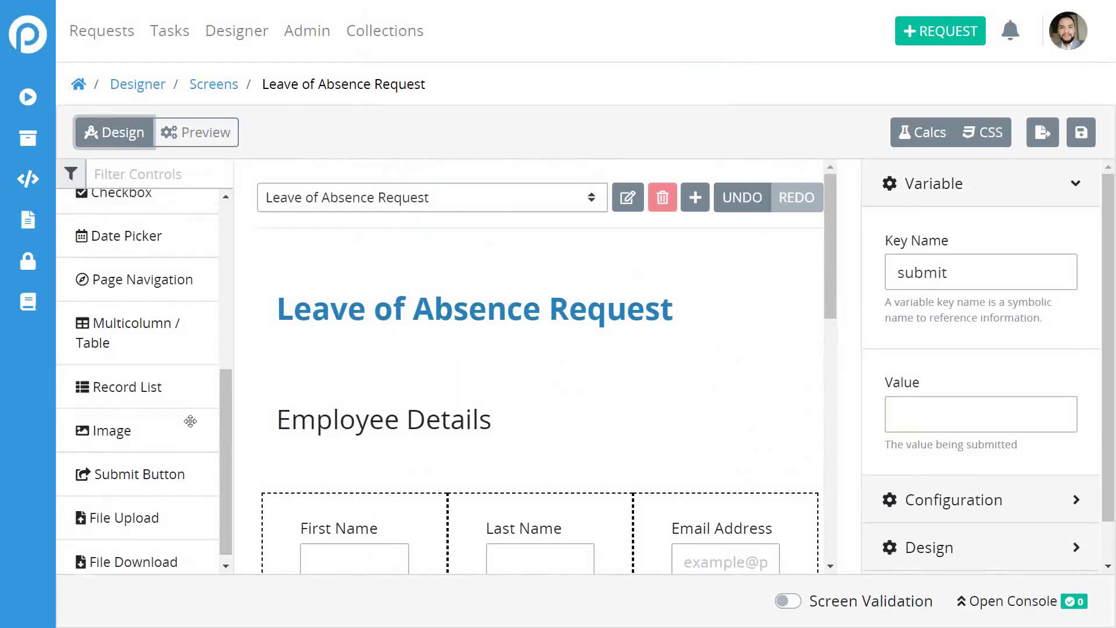
scroll(191, 420, down, 3)
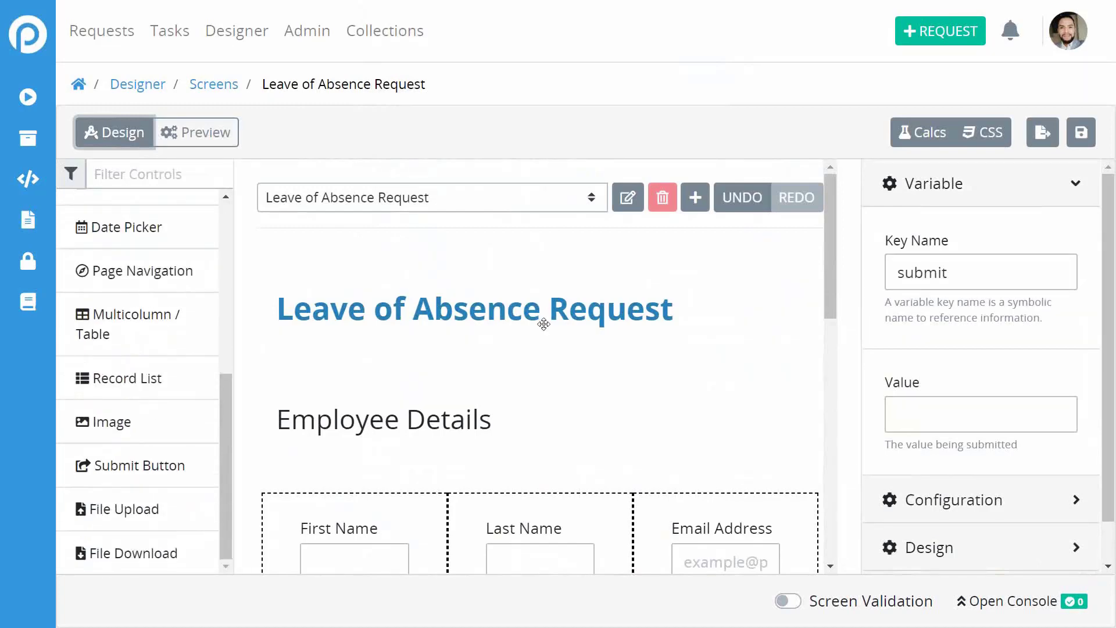
click(924, 138)
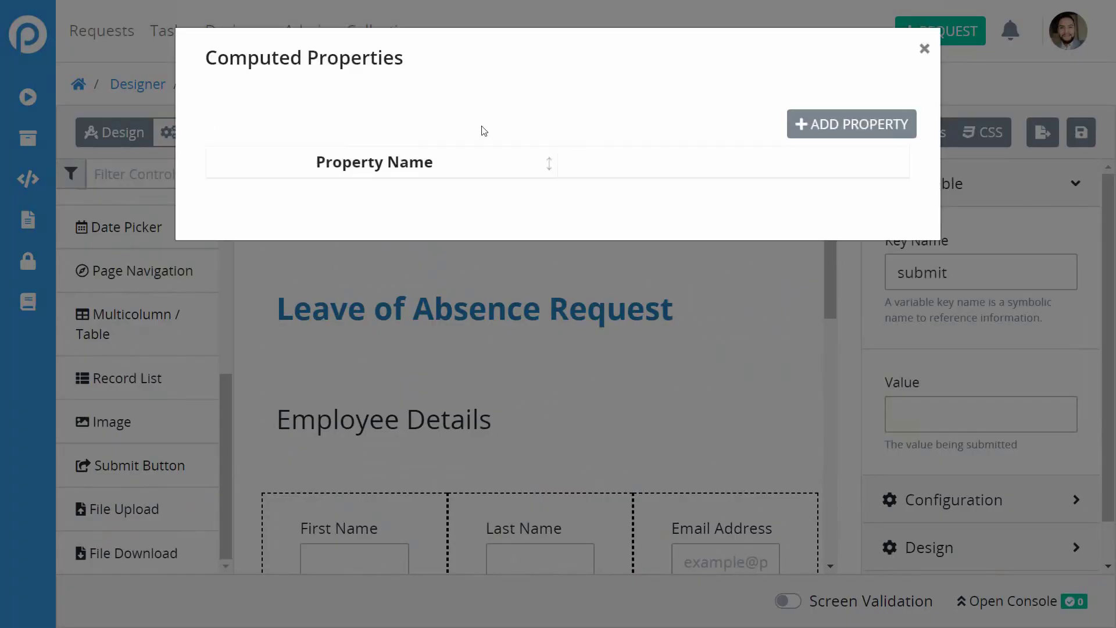
click(924, 48)
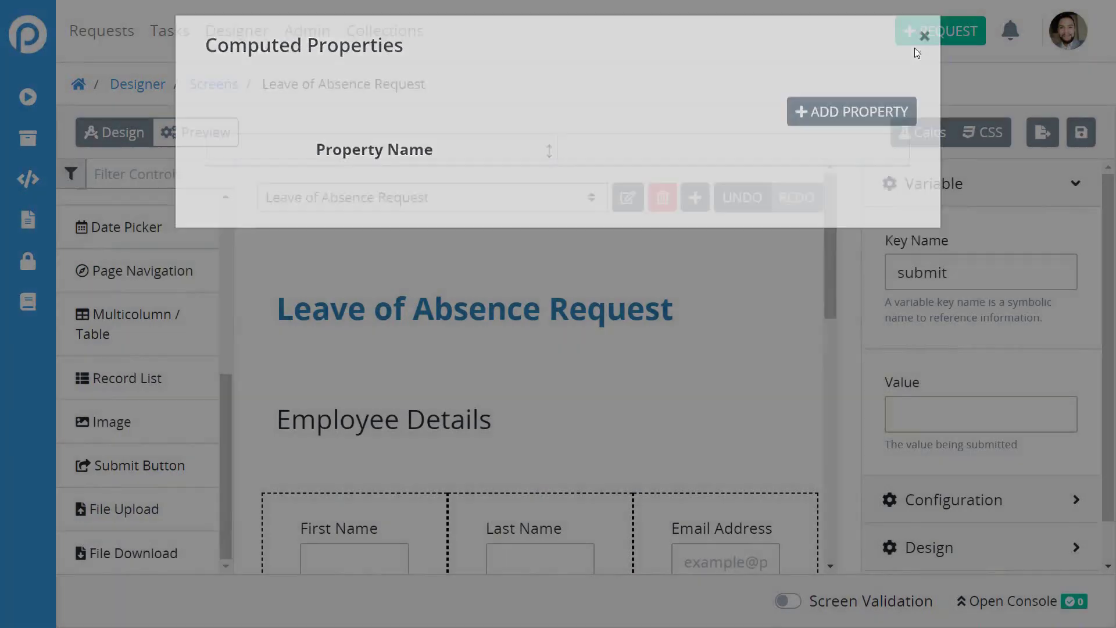
scroll(701, 422, down, 5)
scroll(701, 422, down, 2)
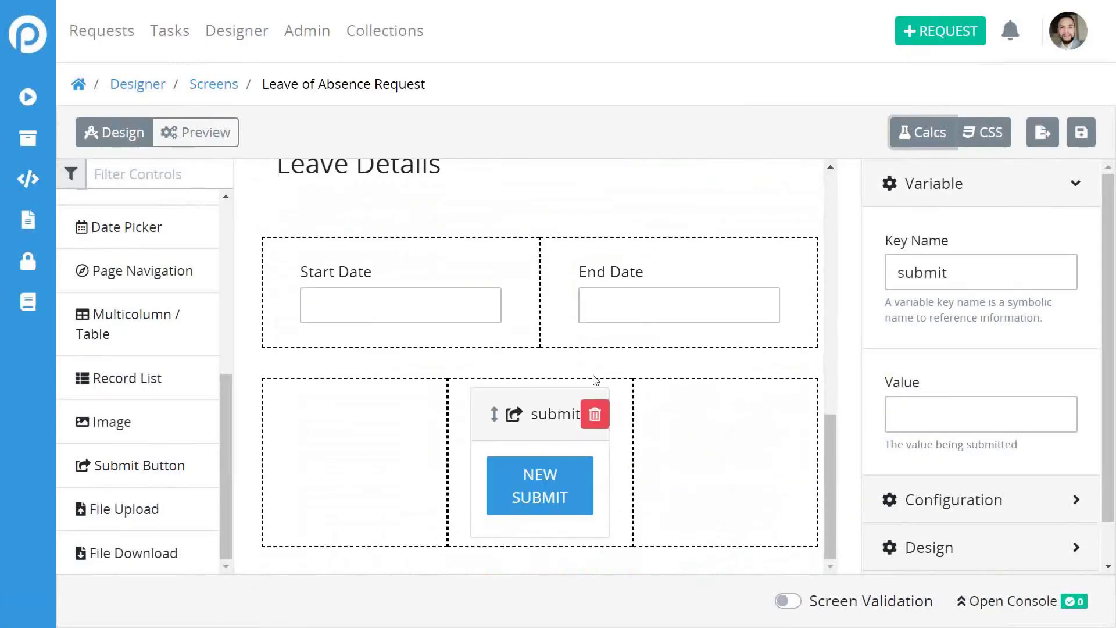
scroll(550, 373, up, 1)
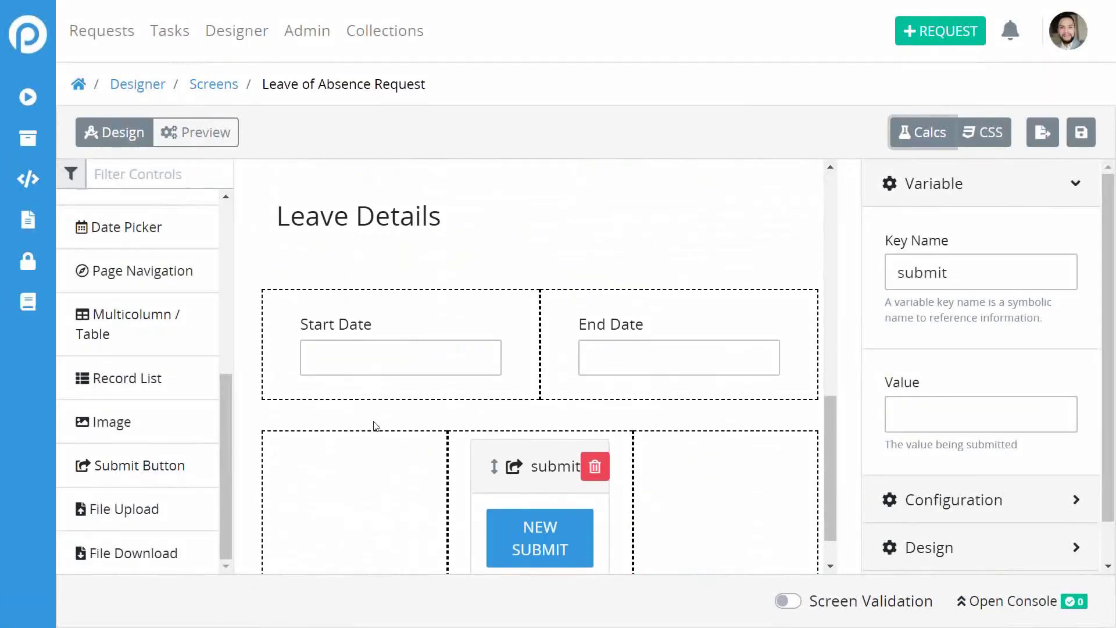
scroll(546, 248, up, 5)
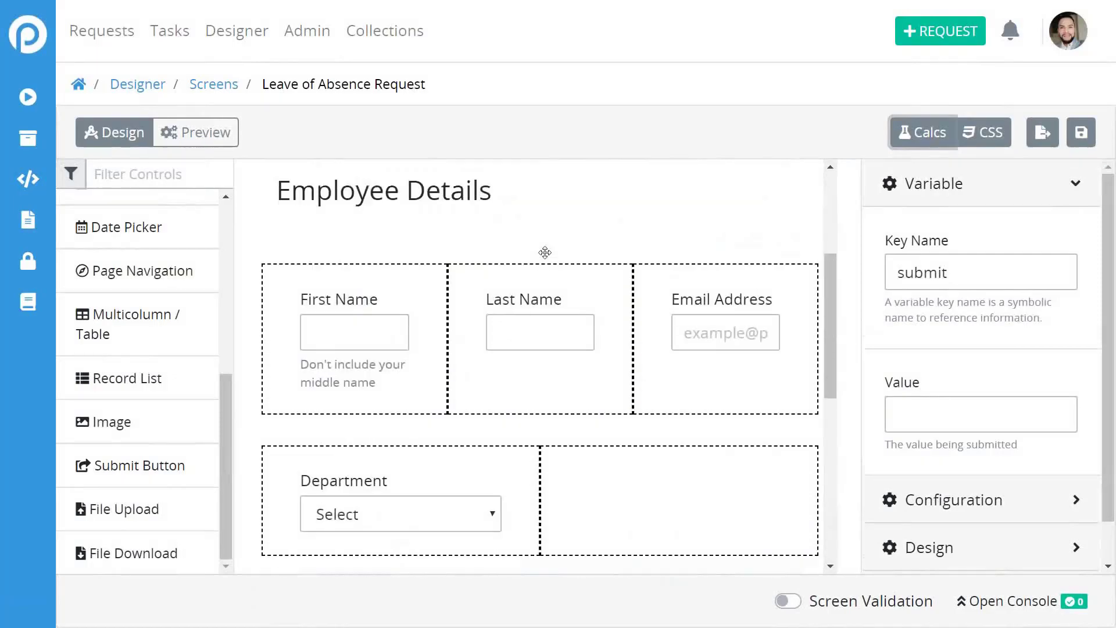
scroll(545, 248, down, 1)
click(922, 130)
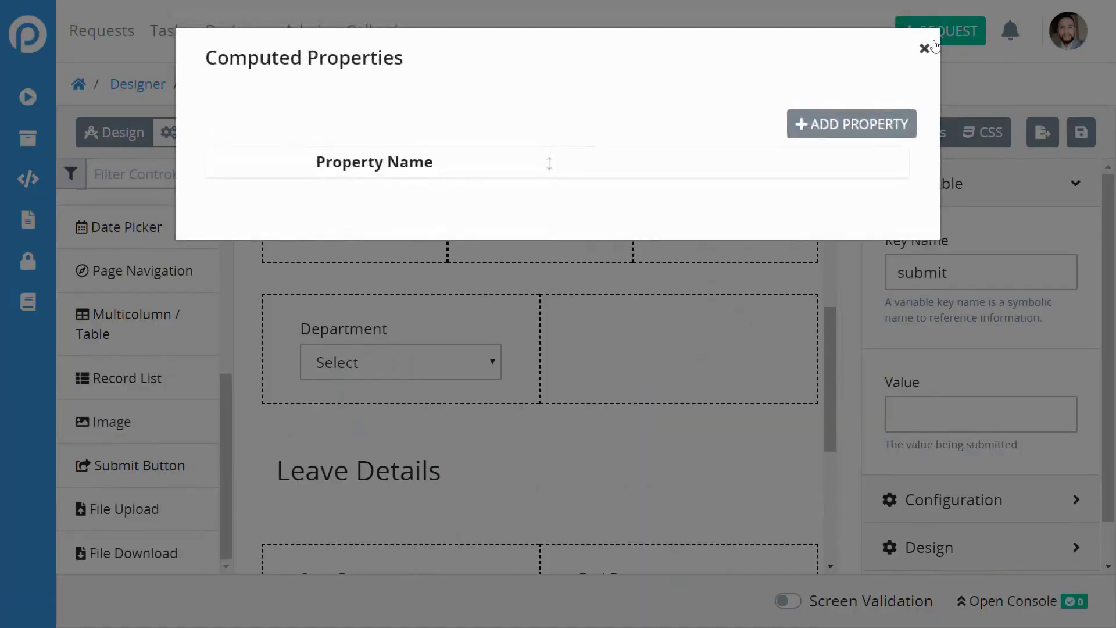
click(924, 48)
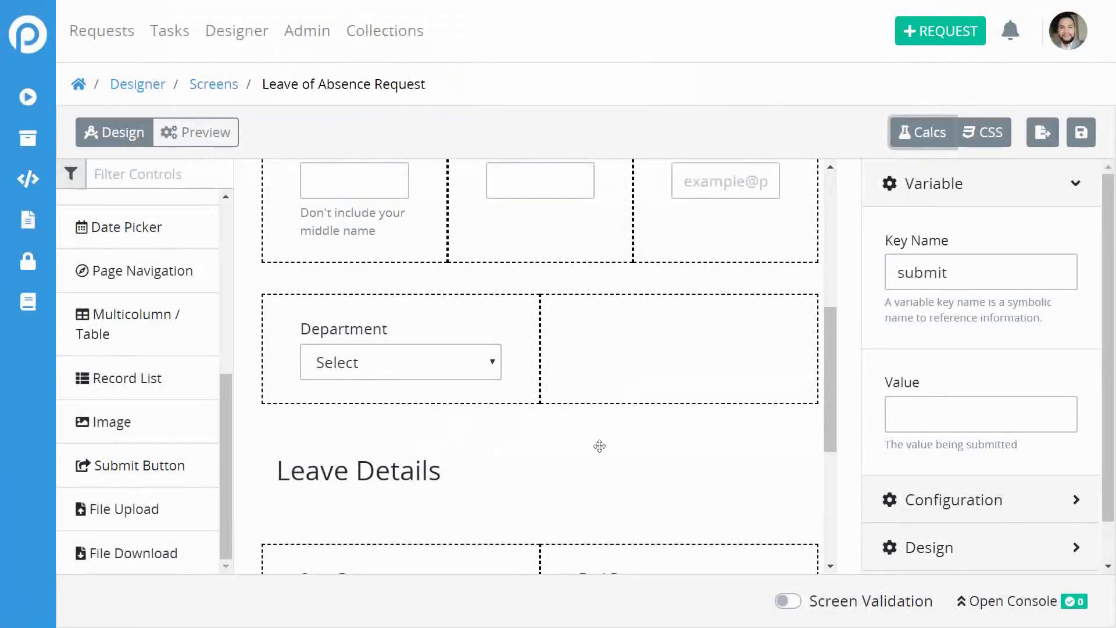
Look at the screen's custom CSS editor and dismiss it unchanged.
scroll(598, 444, up, 3)
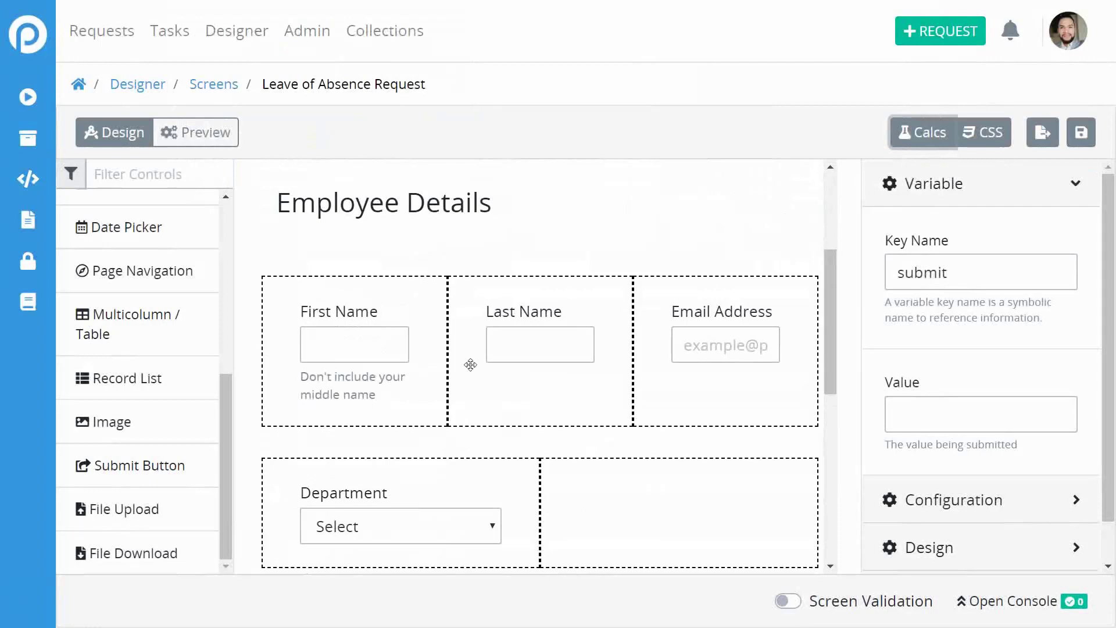
scroll(469, 364, down, 3)
scroll(535, 289, up, 2)
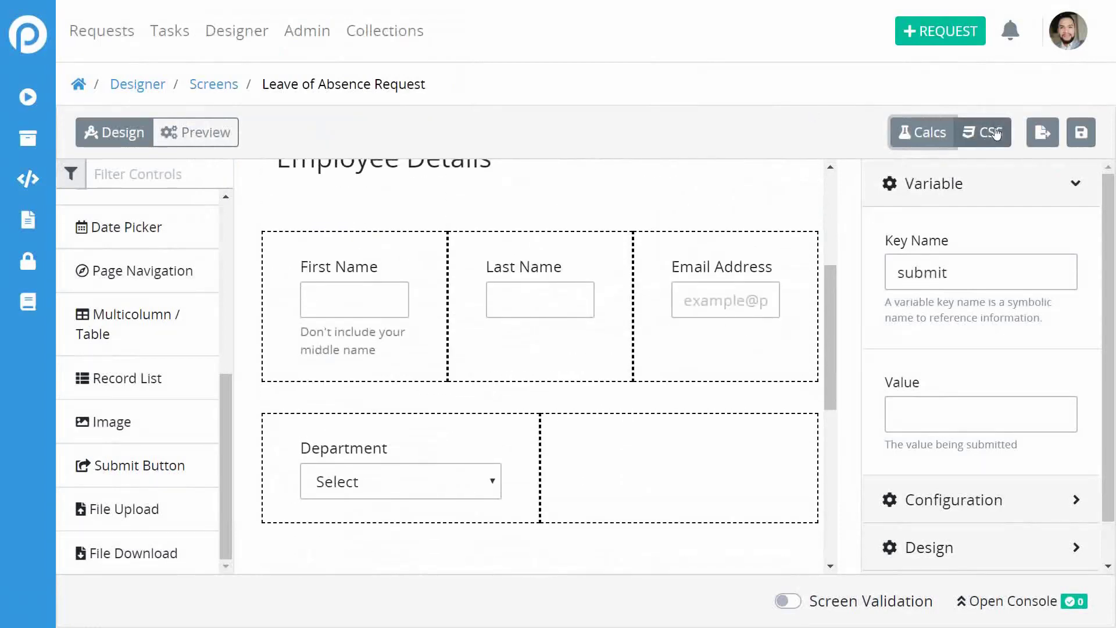
click(988, 133)
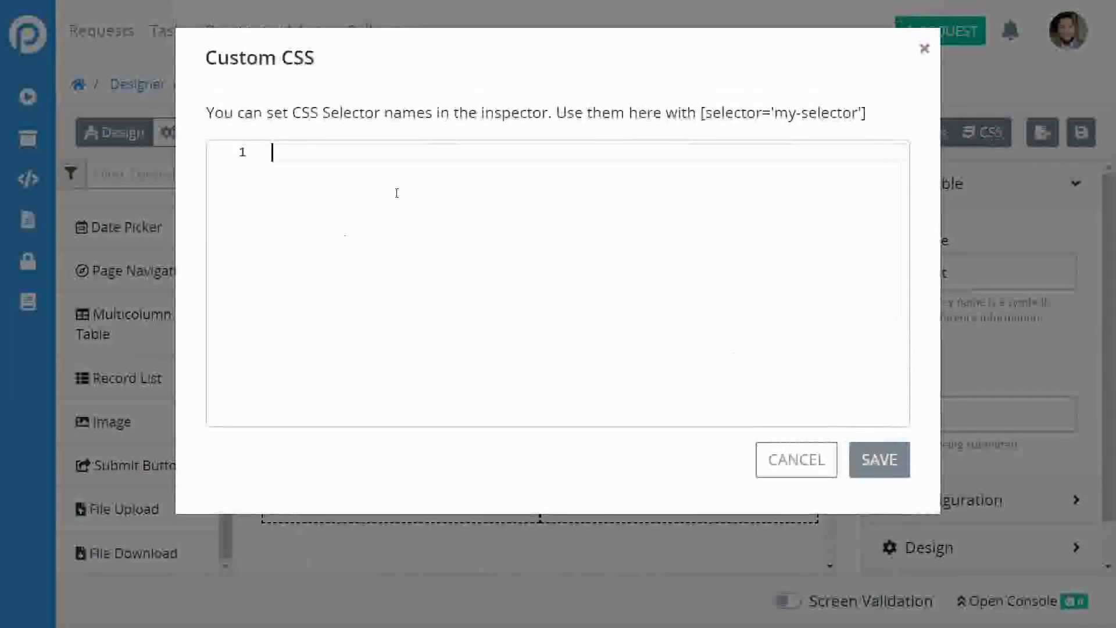
click(792, 460)
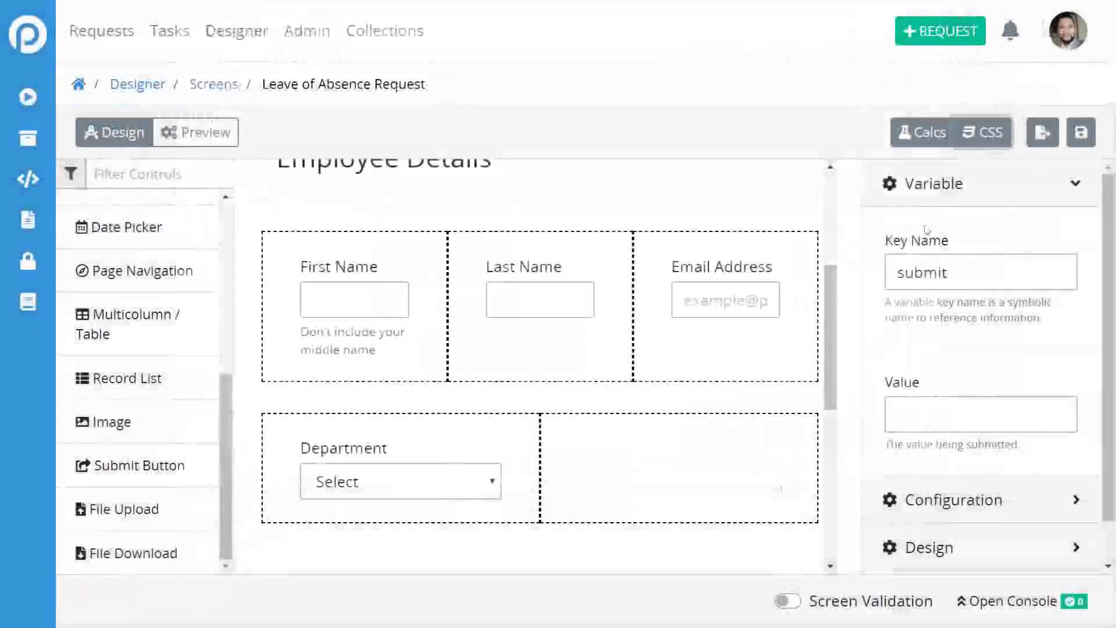
scroll(241, 293, down, 1)
scroll(242, 293, up, 4)
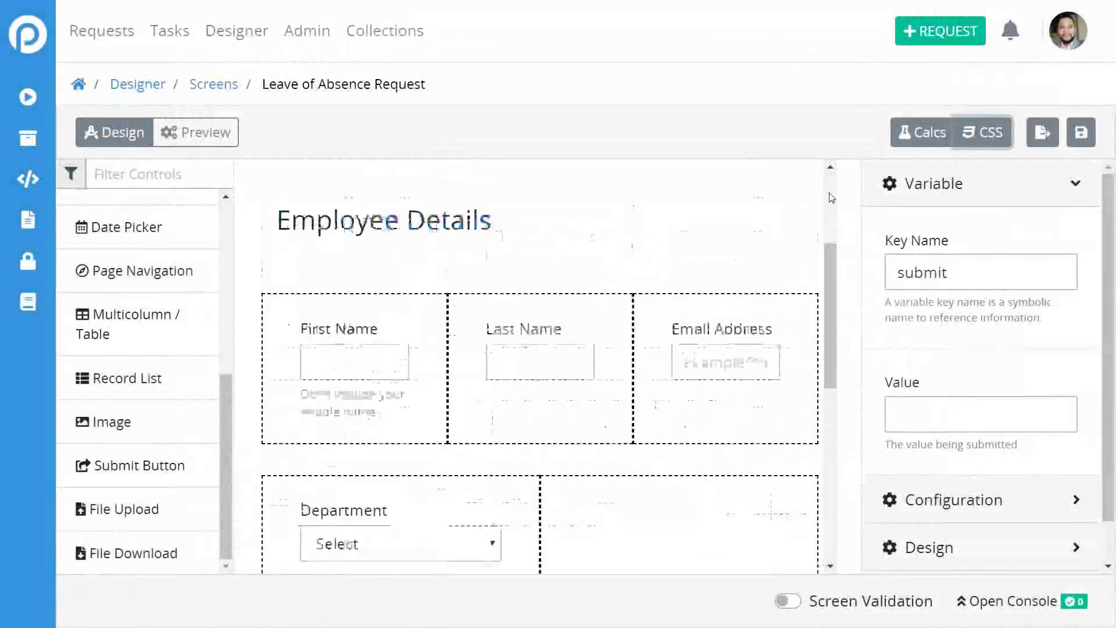
scroll(710, 204, up, 2)
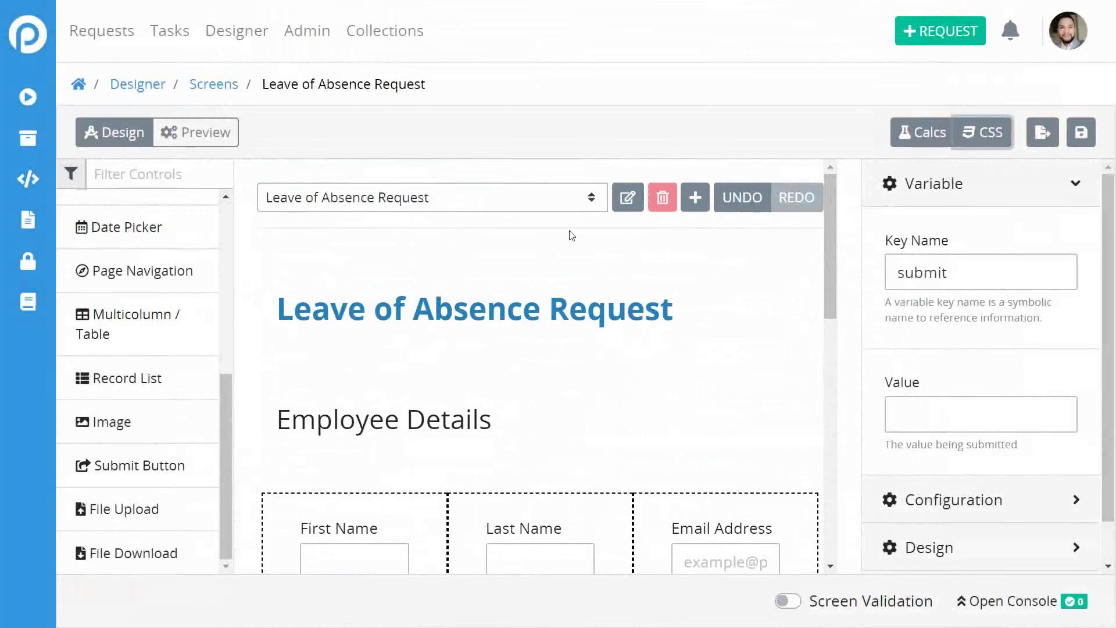
Create and save a new page with the Page Name 'Leave Request Page 2'.
click(591, 200)
click(581, 294)
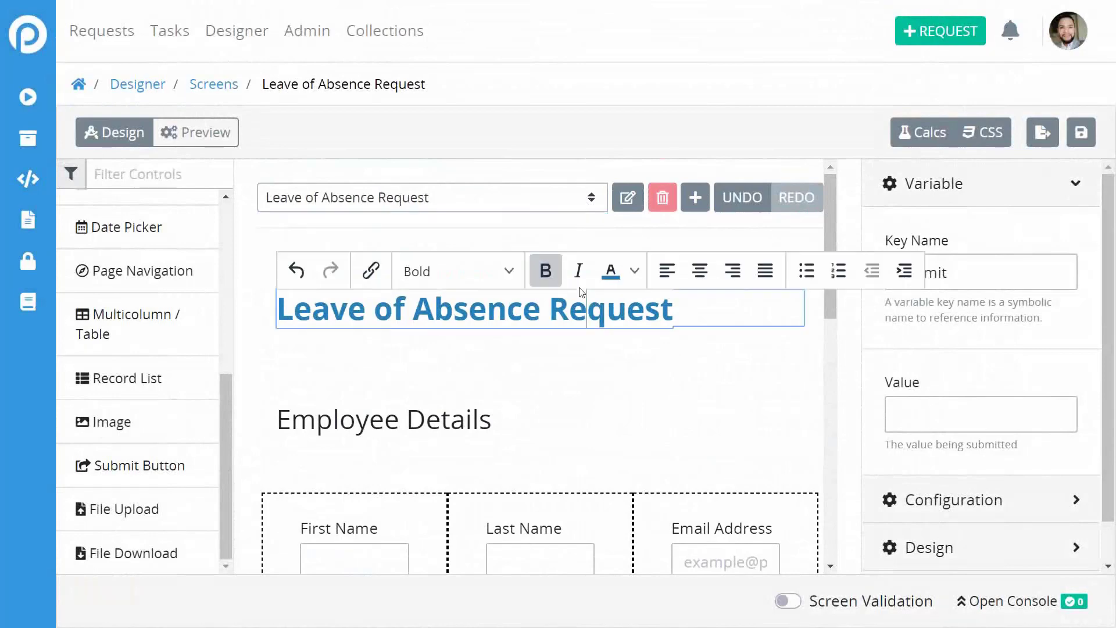
click(647, 229)
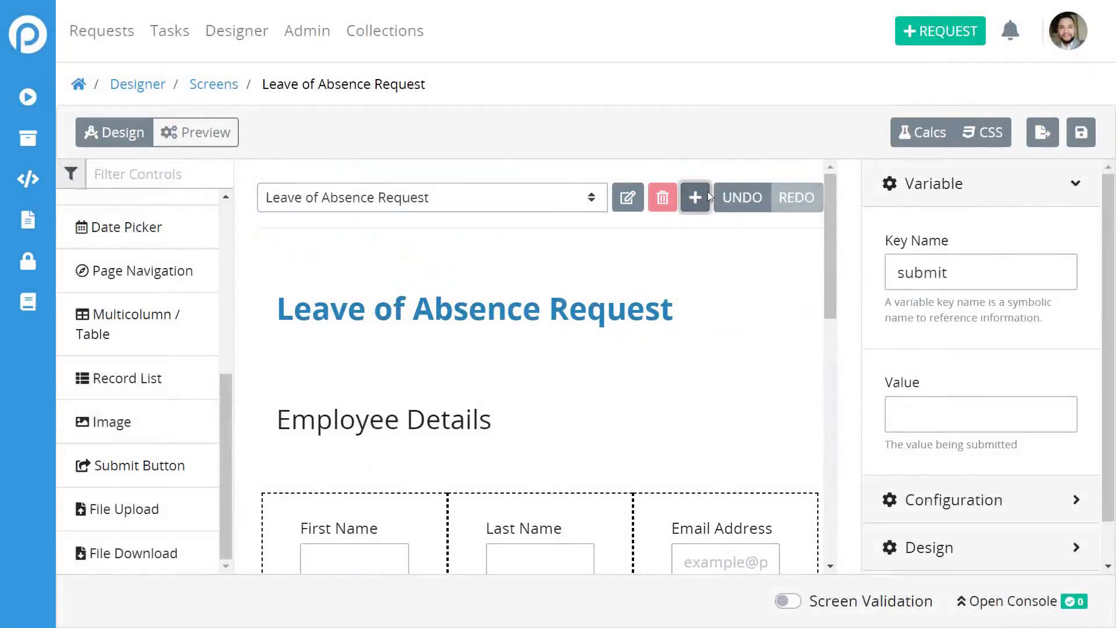
click(707, 197)
click(591, 149)
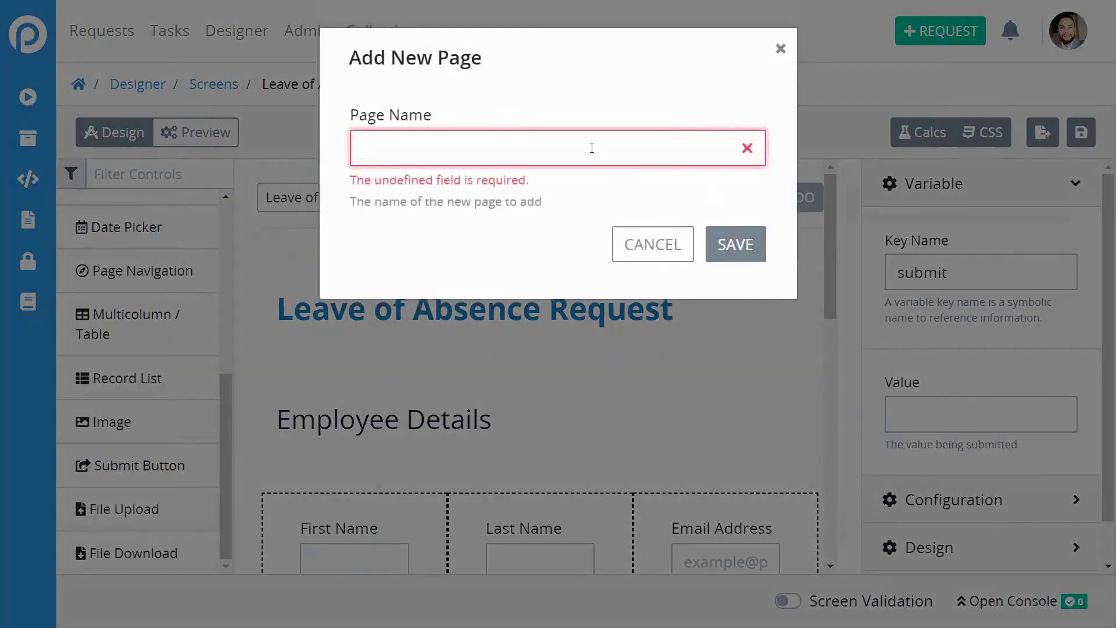
text(LEave)
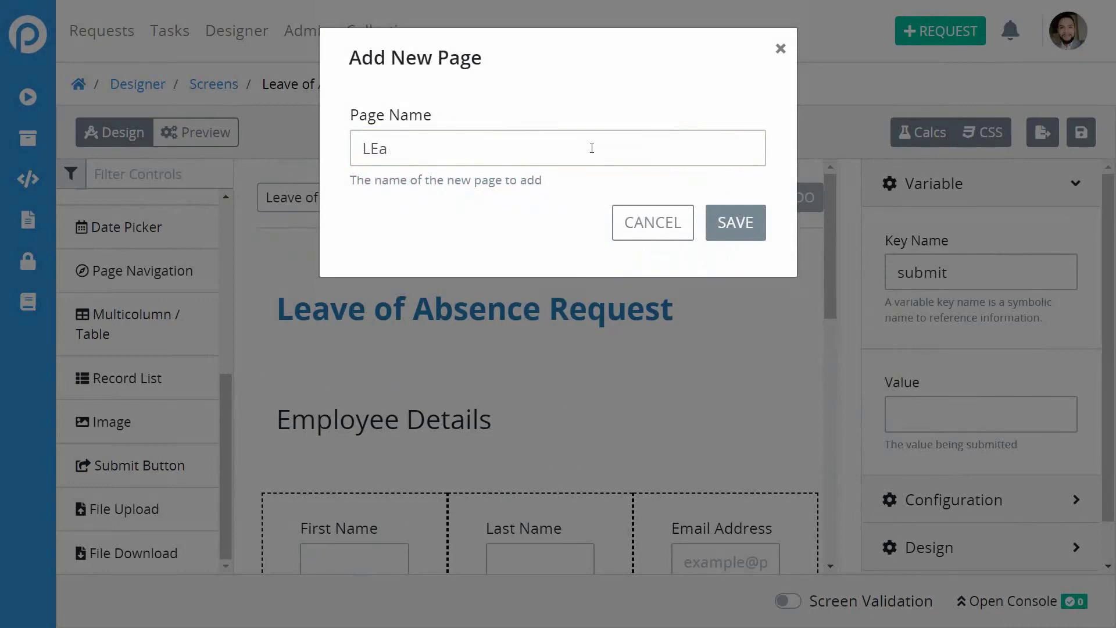
key(BackSpace)
key(BackSpace)
text(eave Request P)
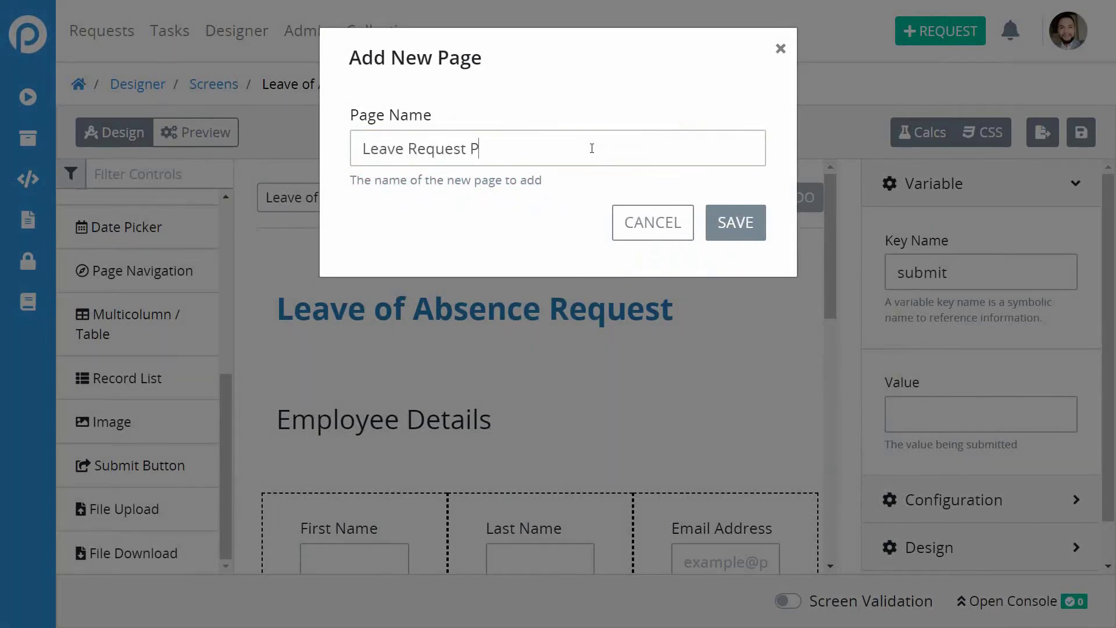
text(age 2)
click(729, 247)
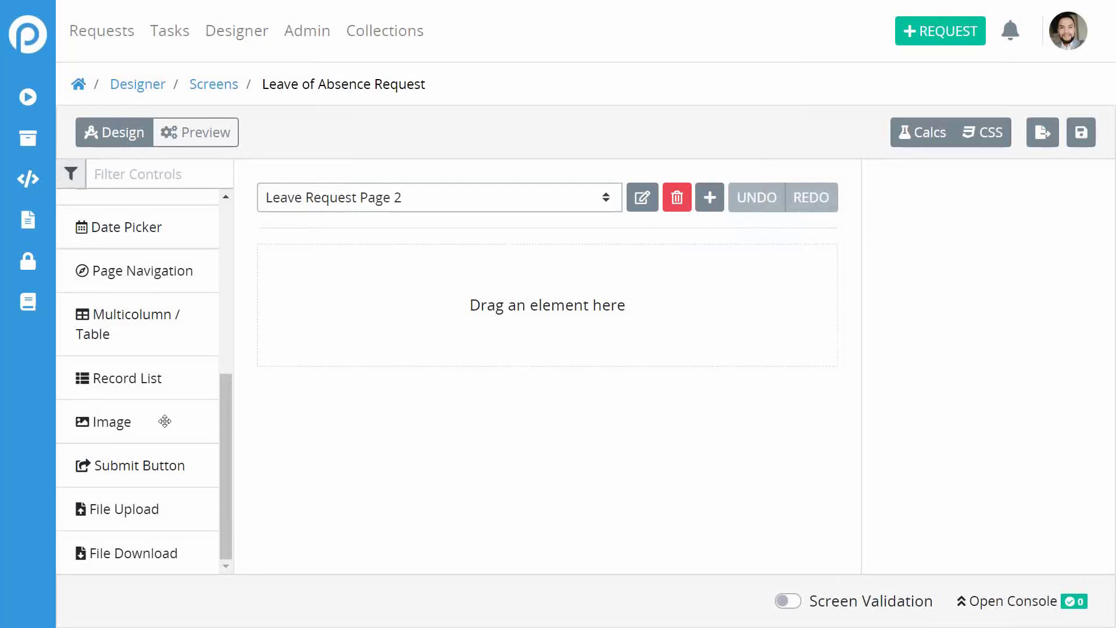
Add a rich text block whose text reads 'Reason for taking this leave'.
scroll(164, 421, up, 6)
scroll(165, 421, down, 4)
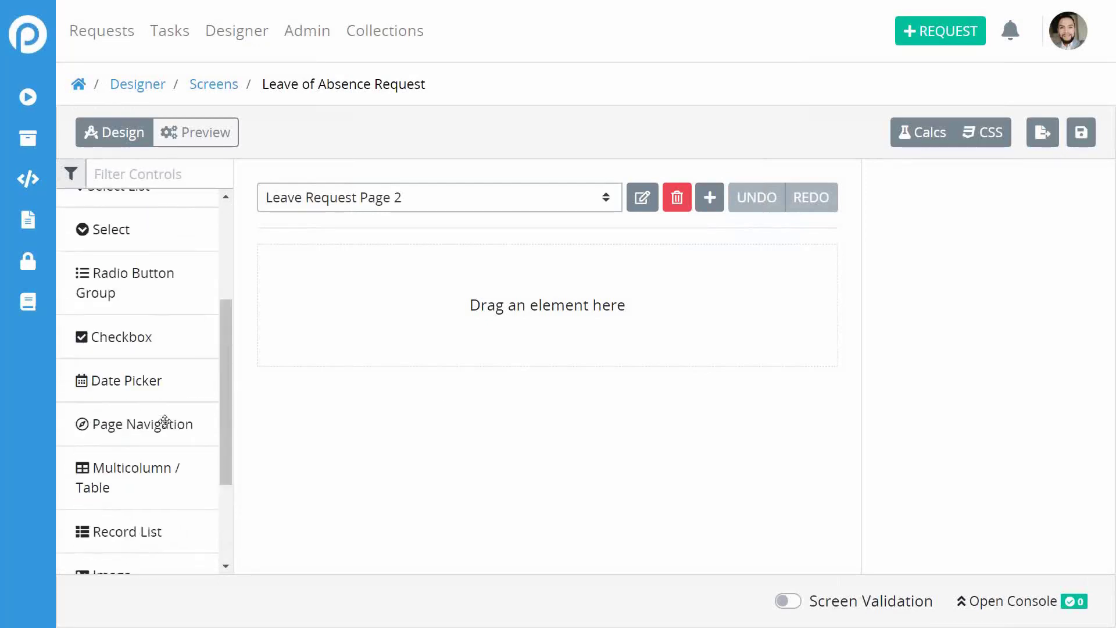
scroll(165, 421, up, 3)
scroll(110, 514, down, 2)
scroll(107, 386, up, 3)
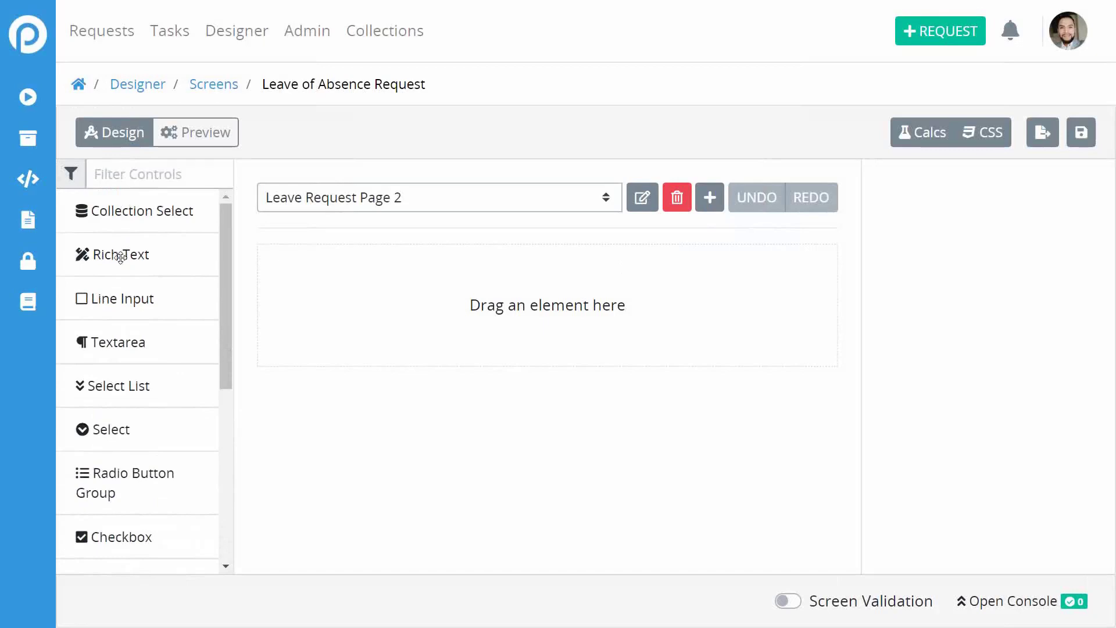
drag(124, 251, 418, 299)
click(386, 296)
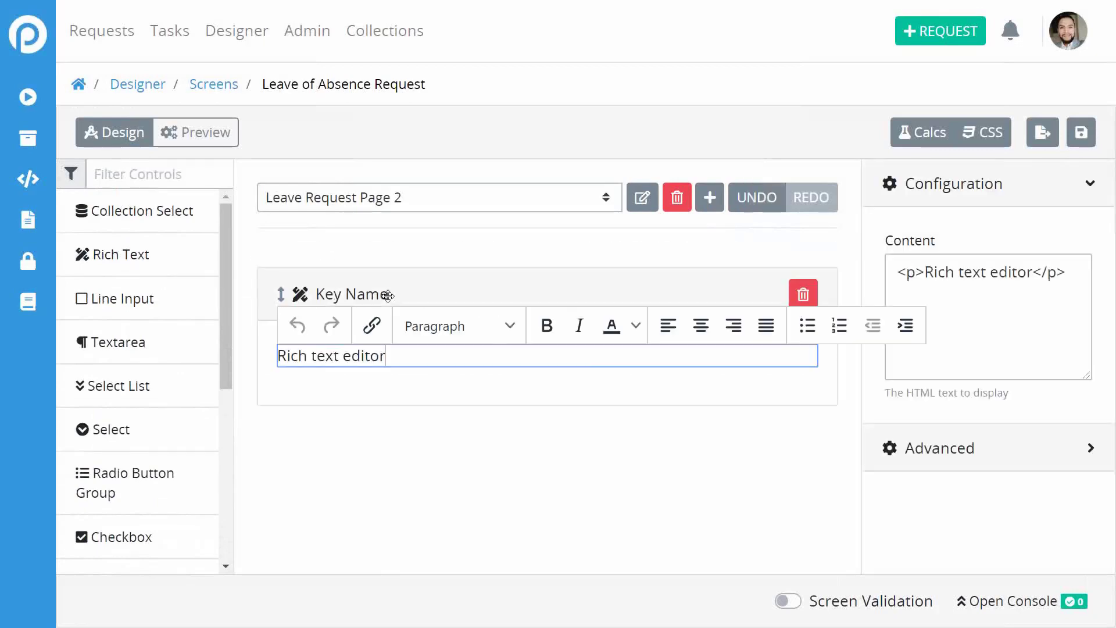
double_click(353, 362)
triple_click(353, 362)
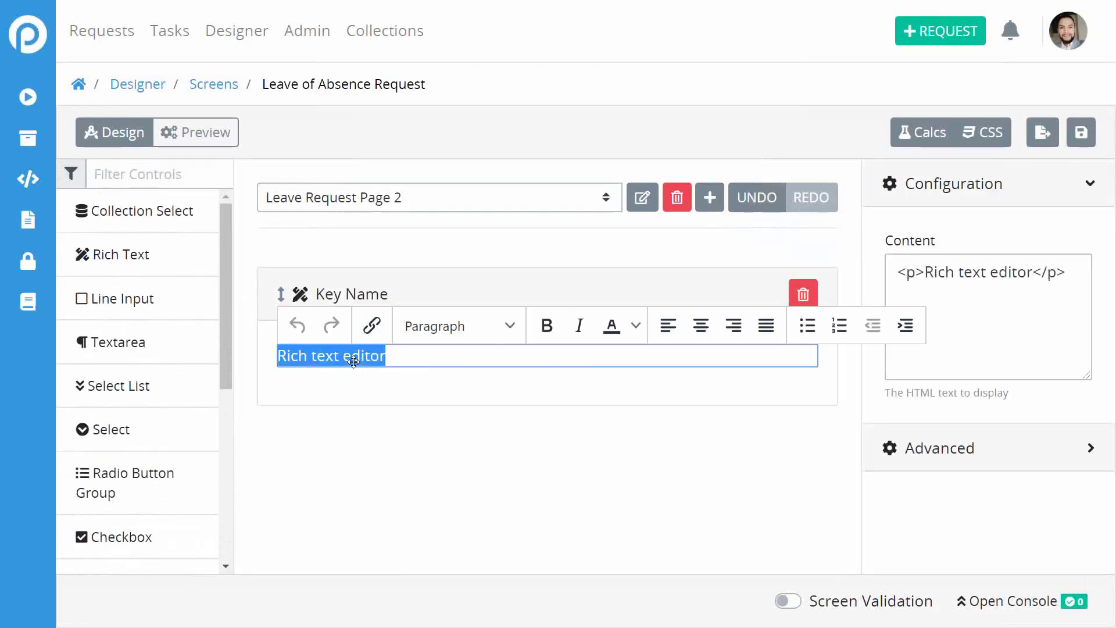
text(Reason )
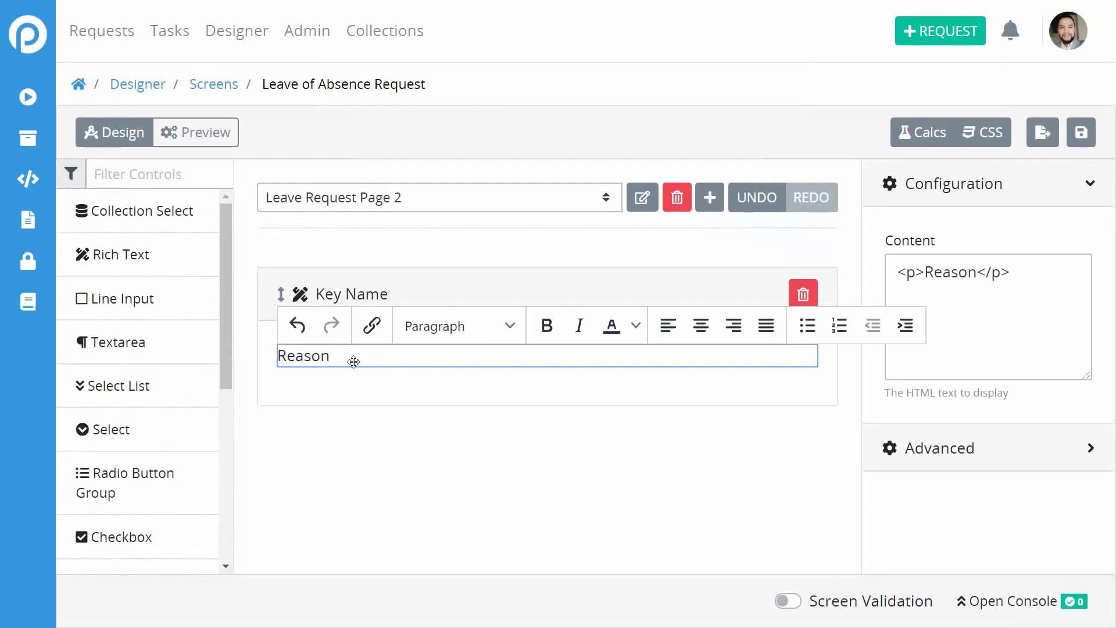
text(for taking)
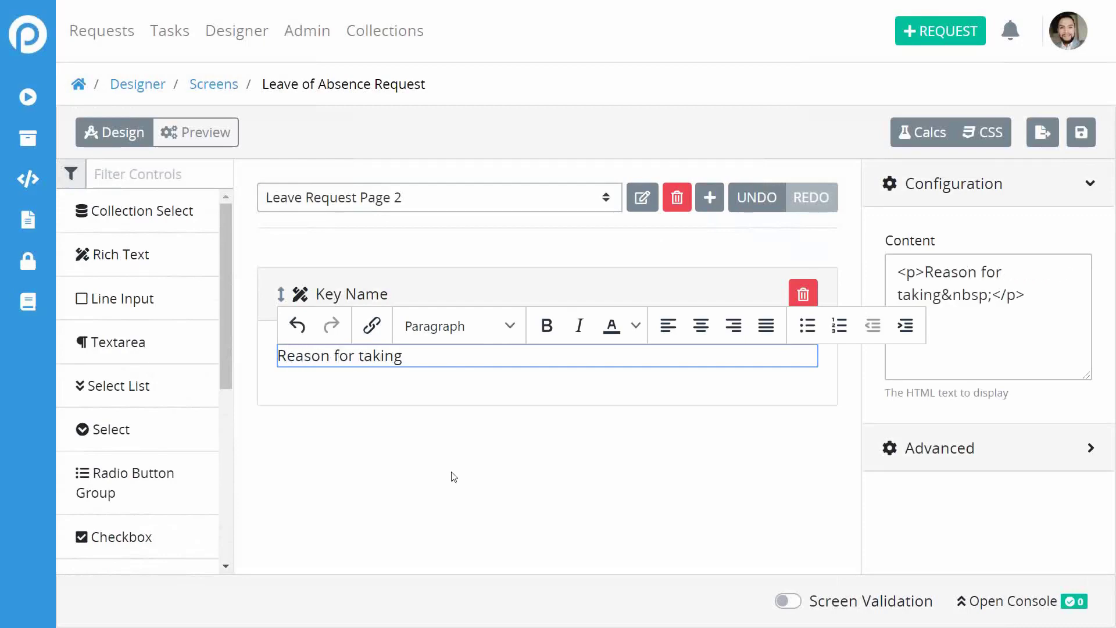
key(BackSpace)
text(this leave)
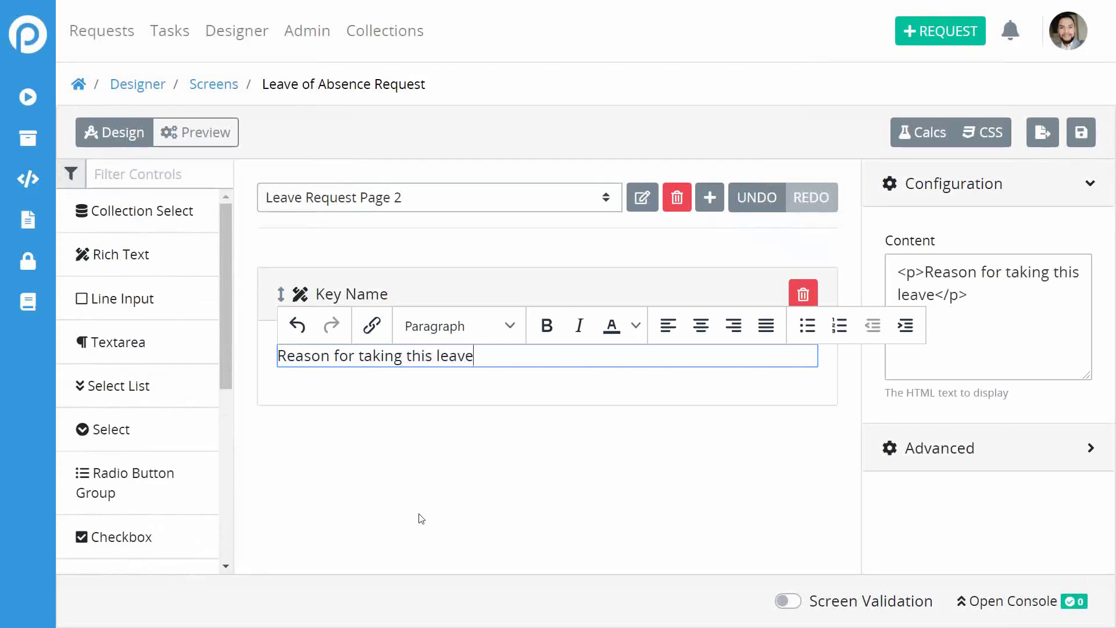
key(Return)
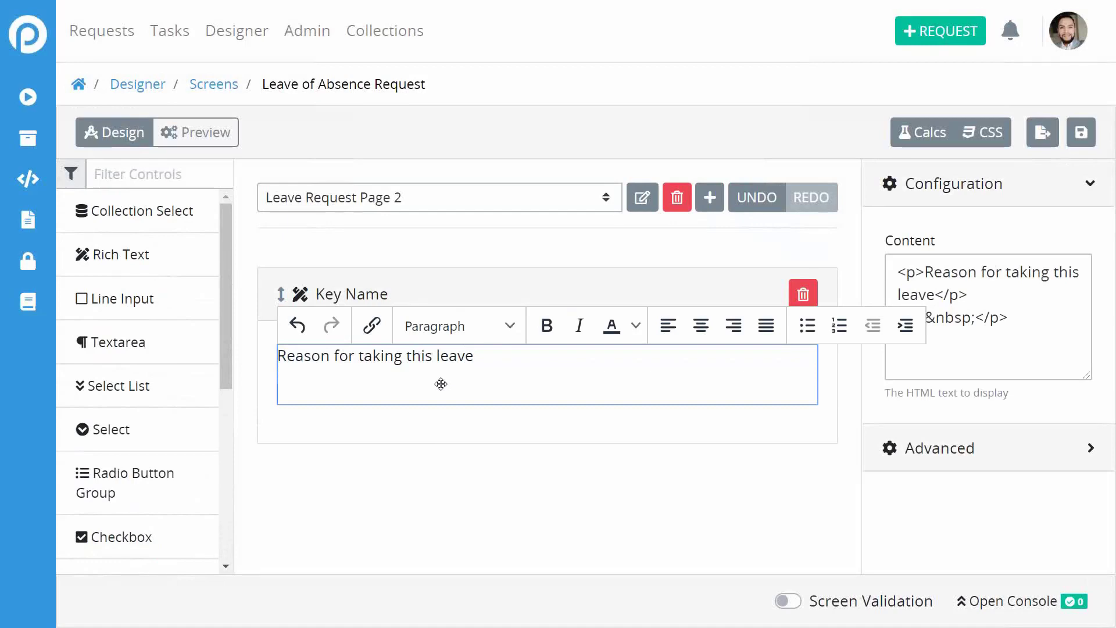
key(BackSpace)
Format the 'Reason for taking this leave' line as Heading 3.
triple_click(419, 356)
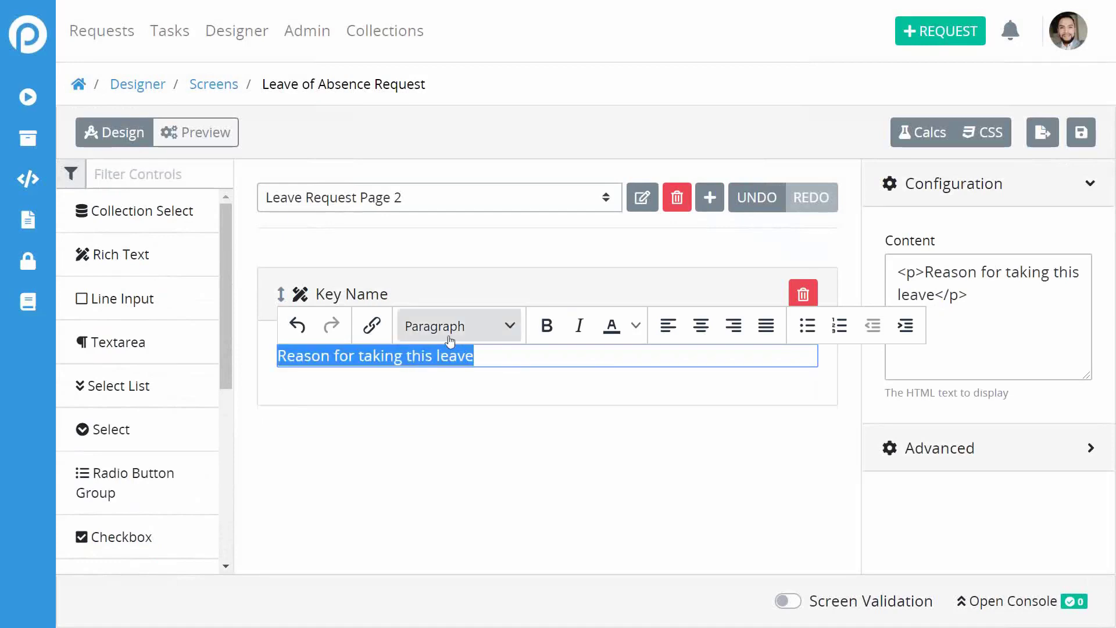
click(467, 326)
mouse_move(438, 361)
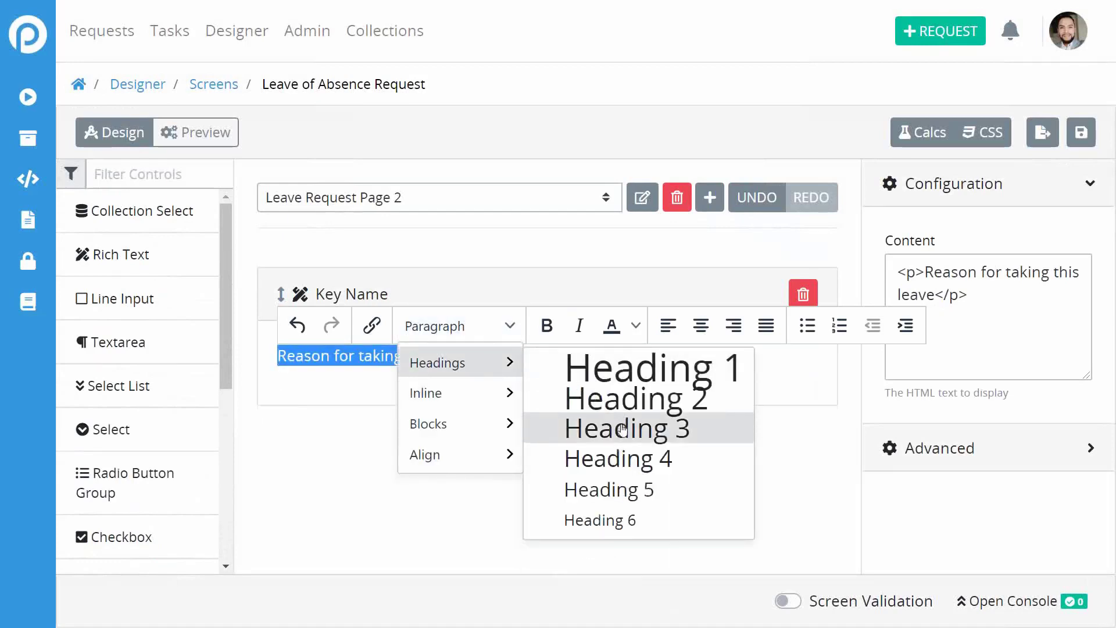
click(593, 426)
click(515, 506)
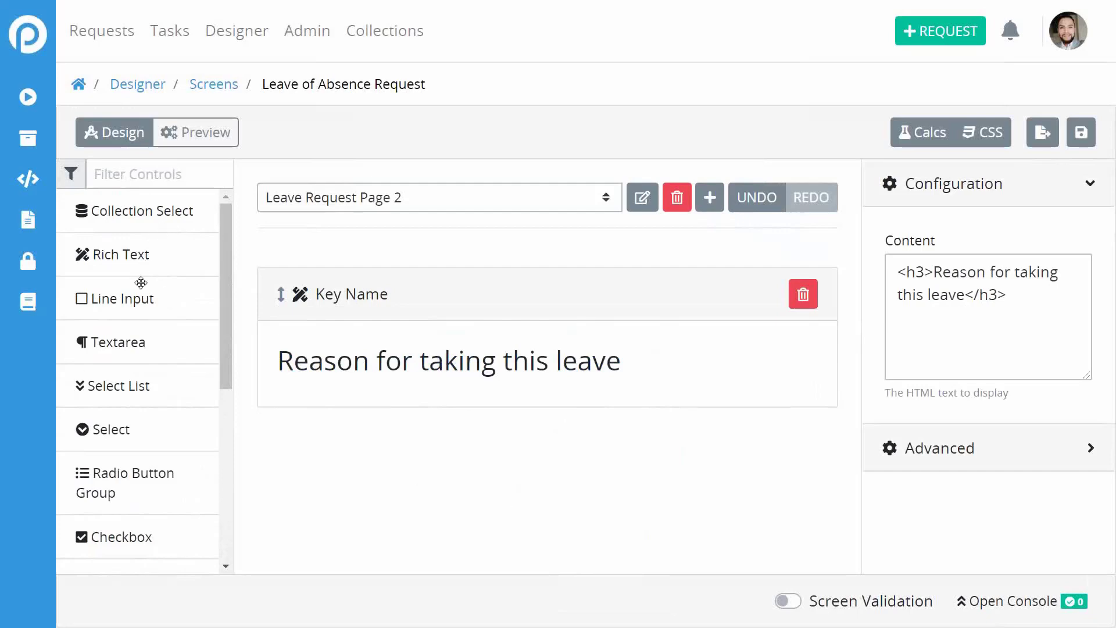
scroll(162, 401, down, 2)
scroll(162, 401, up, 2)
scroll(162, 400, down, 4)
scroll(162, 401, down, 3)
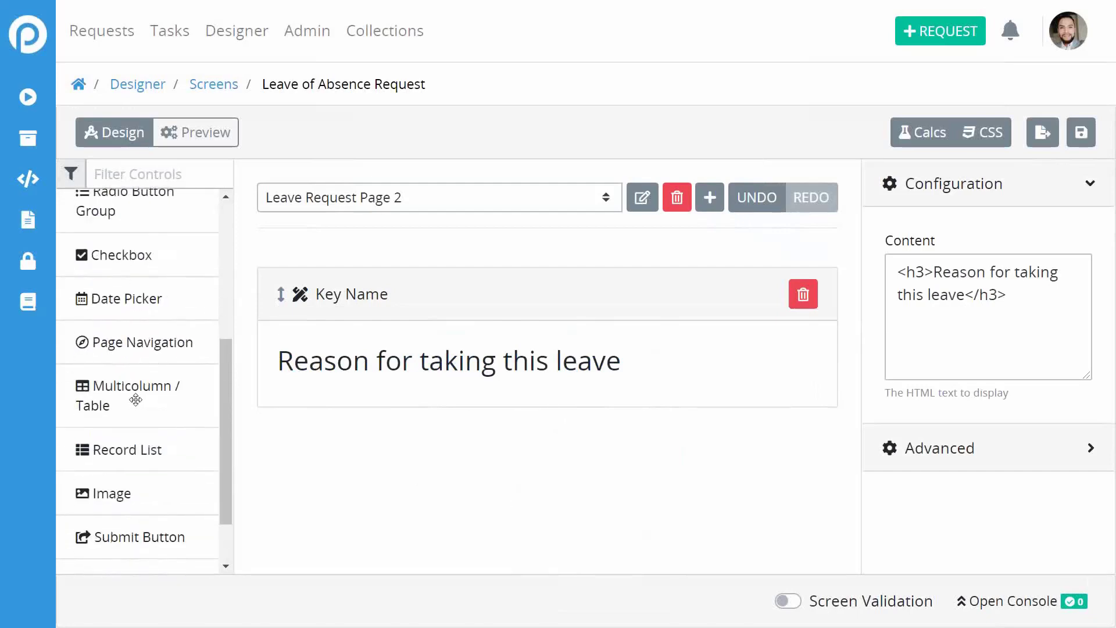
Place a two-column table below the heading with a radio button group in column 1.
drag(138, 399, 538, 424)
click(496, 480)
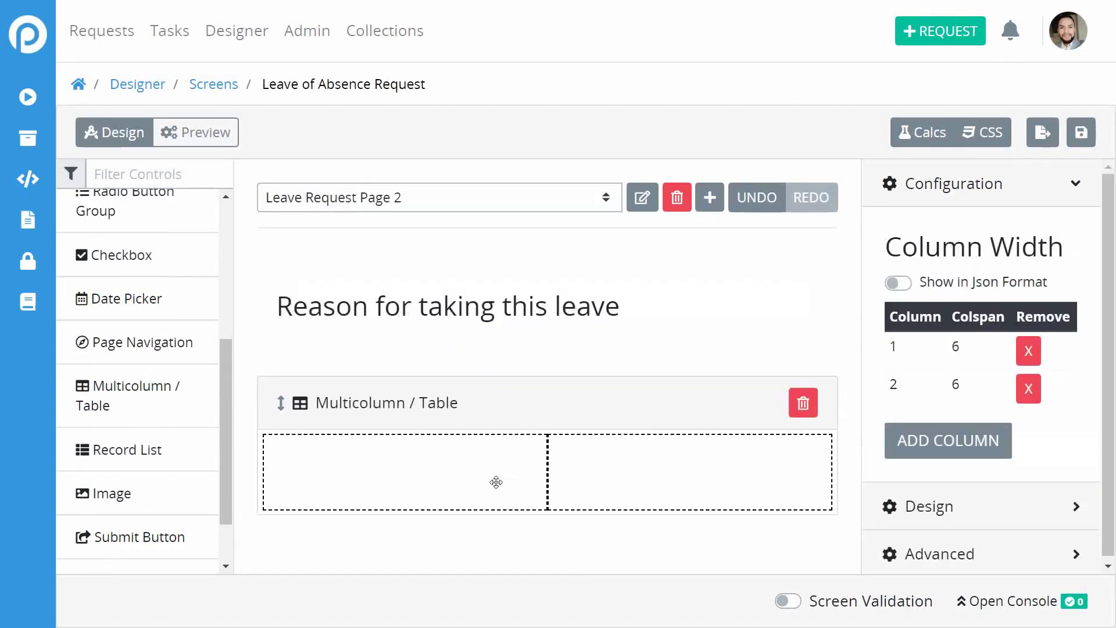
scroll(138, 426, up, 5)
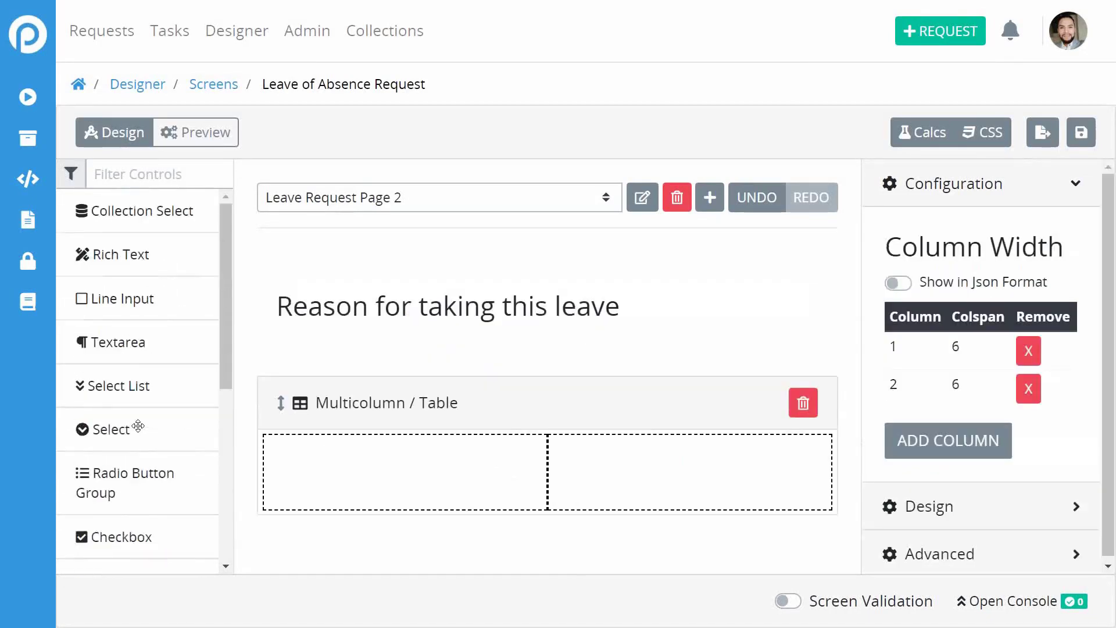
scroll(137, 426, down, 5)
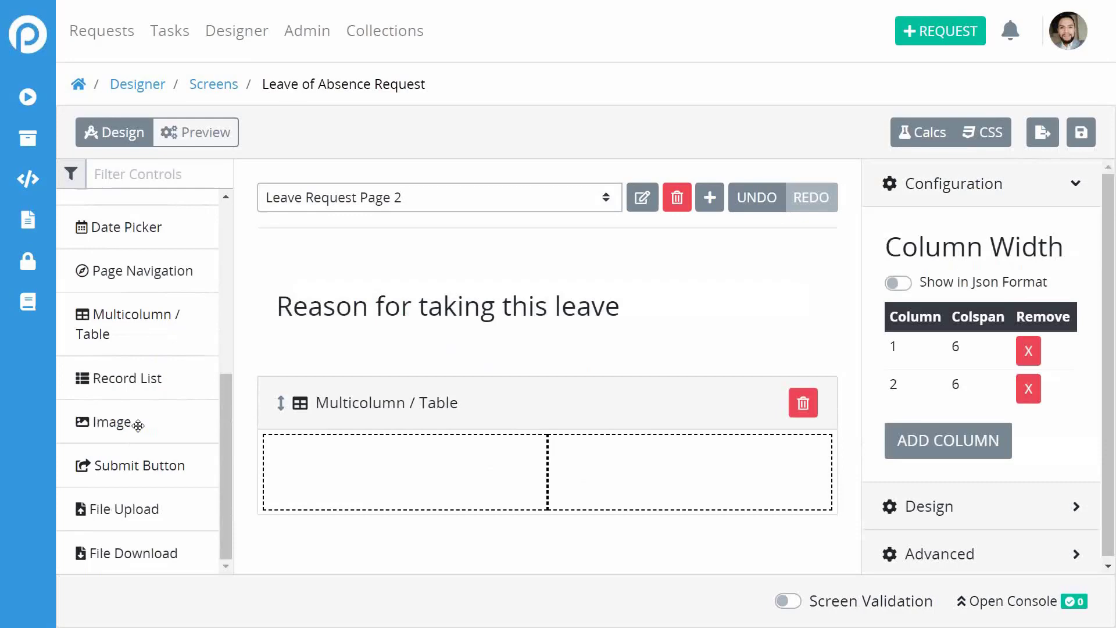
scroll(141, 354, up, 5)
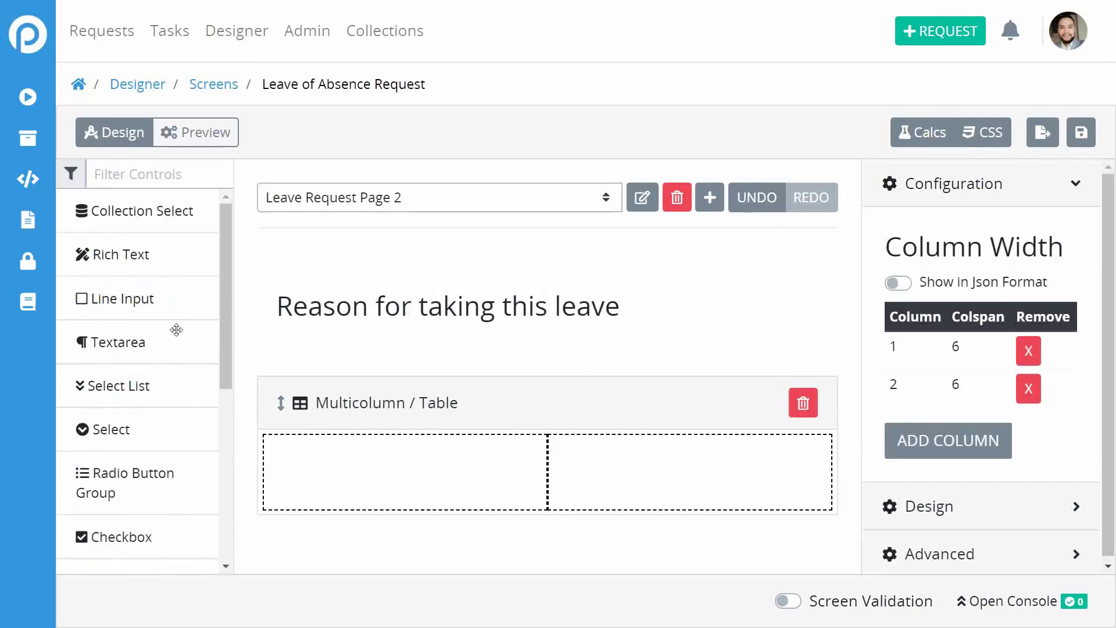
drag(135, 475, 414, 463)
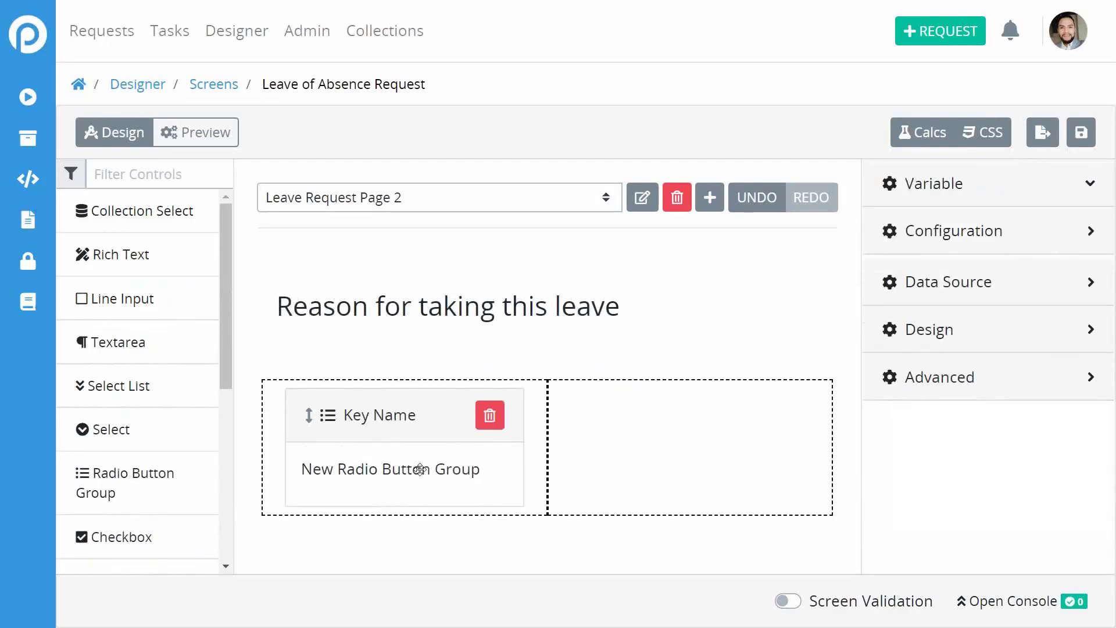
Set the radio group's key name to reason and its data type to Text.
click(964, 278)
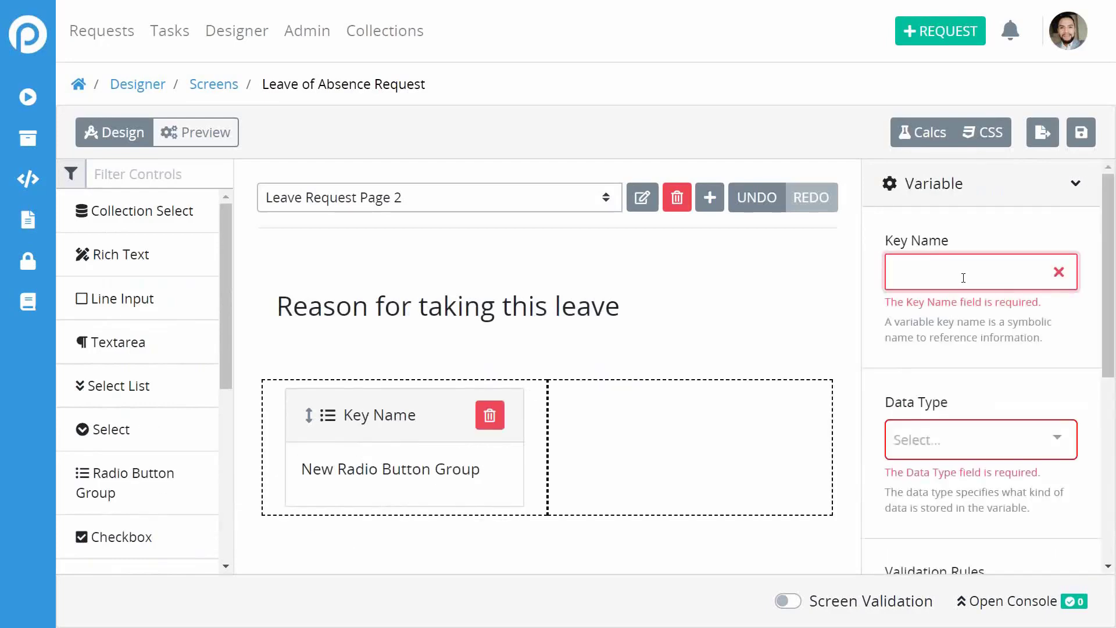
text(reSON)
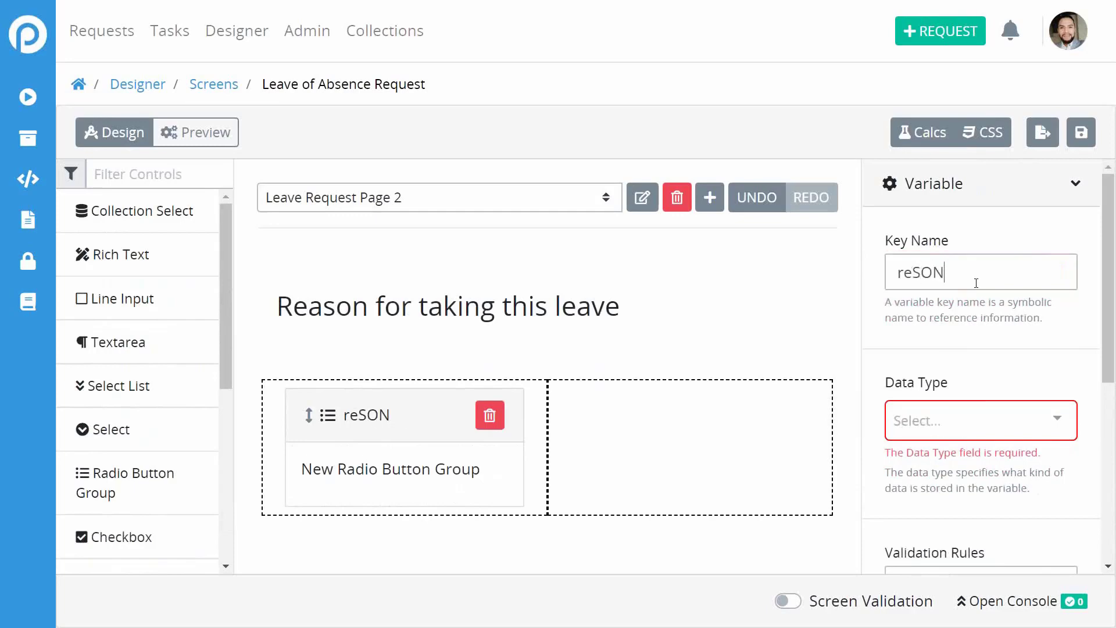
key(BackSpace)
key(BackSpace)
key(BackSpace)
text(asin)
text(on)
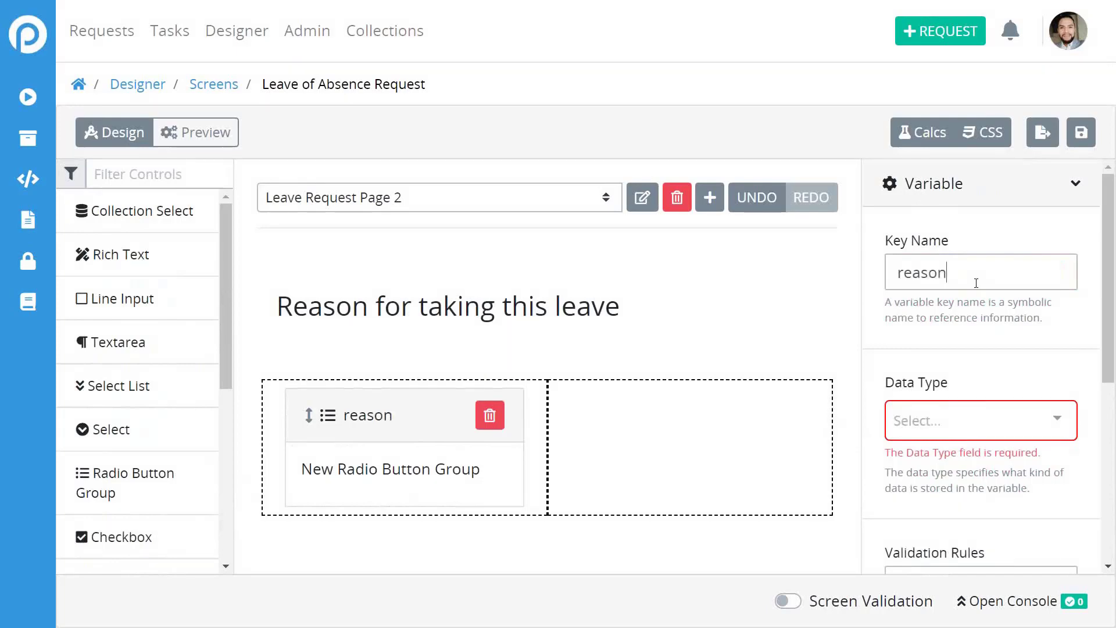
scroll(981, 355, down, 1)
click(965, 367)
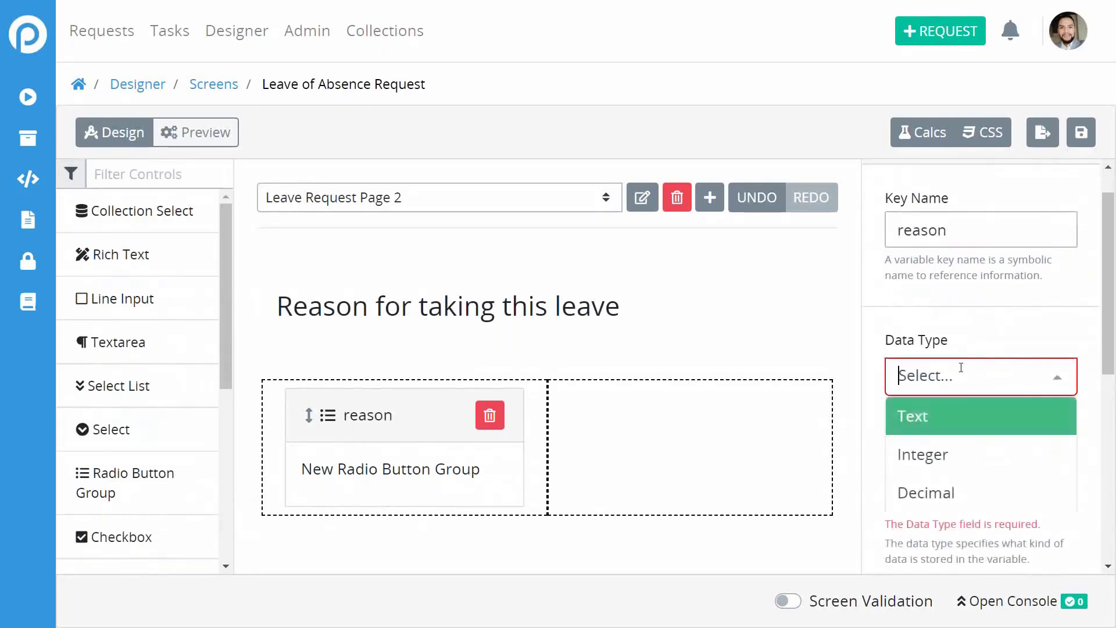
click(966, 413)
scroll(1062, 357, down, 5)
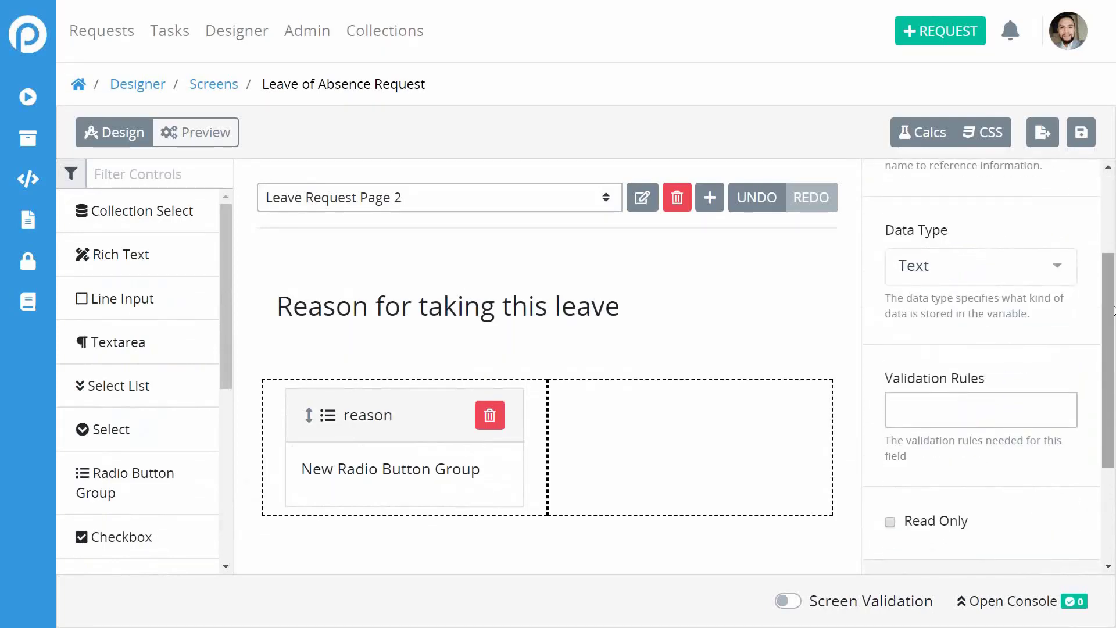
Change the radio group's label to 'Reason'.
click(988, 459)
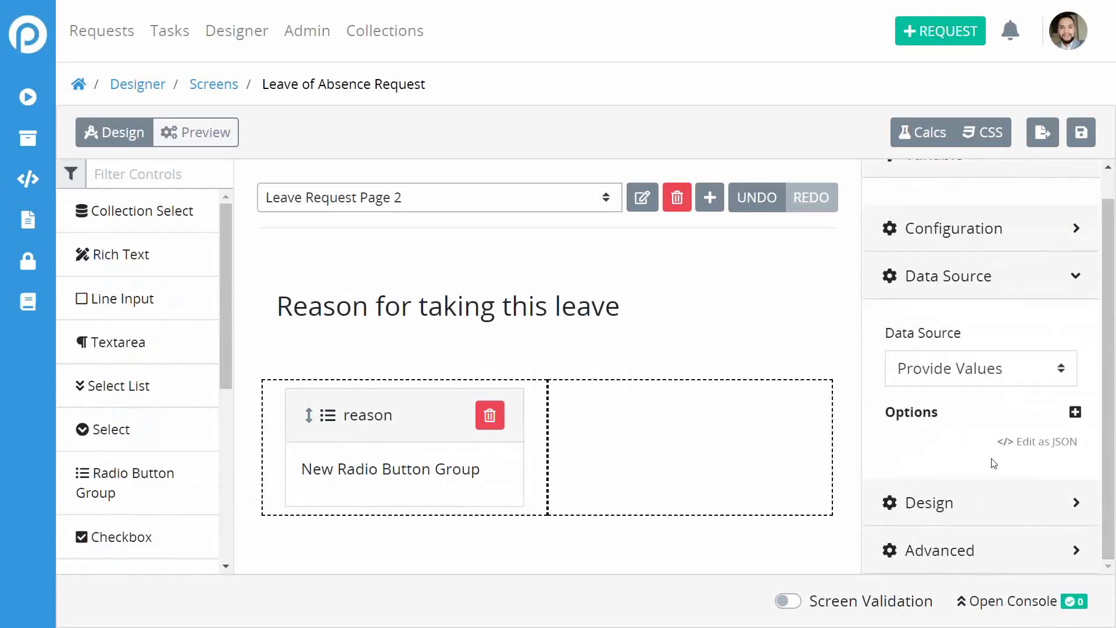
click(982, 216)
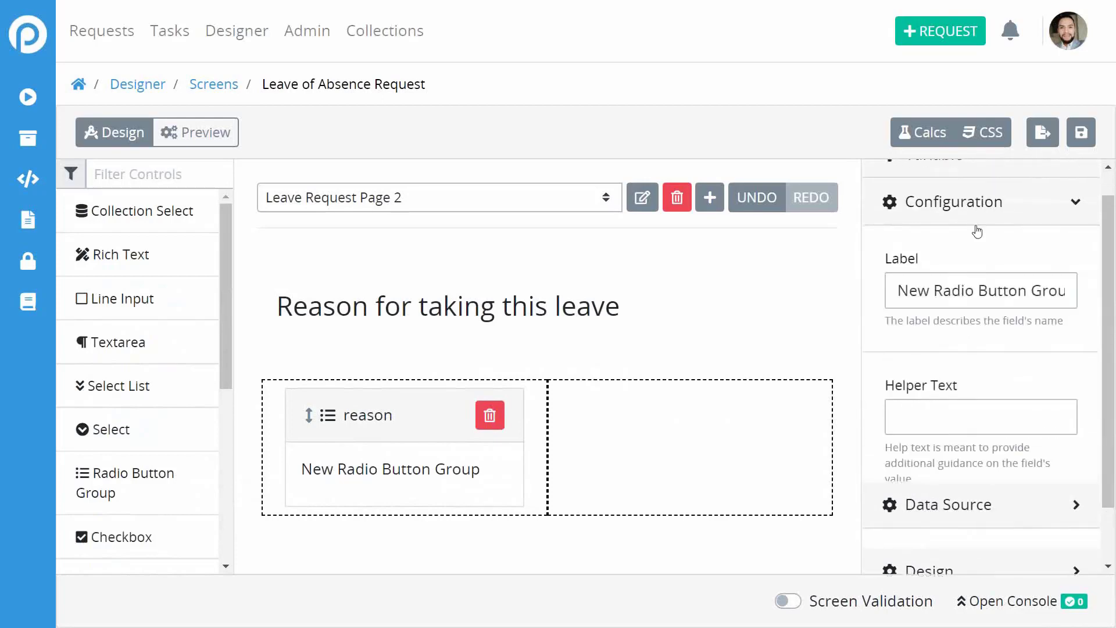
triple_click(946, 291)
text(reason)
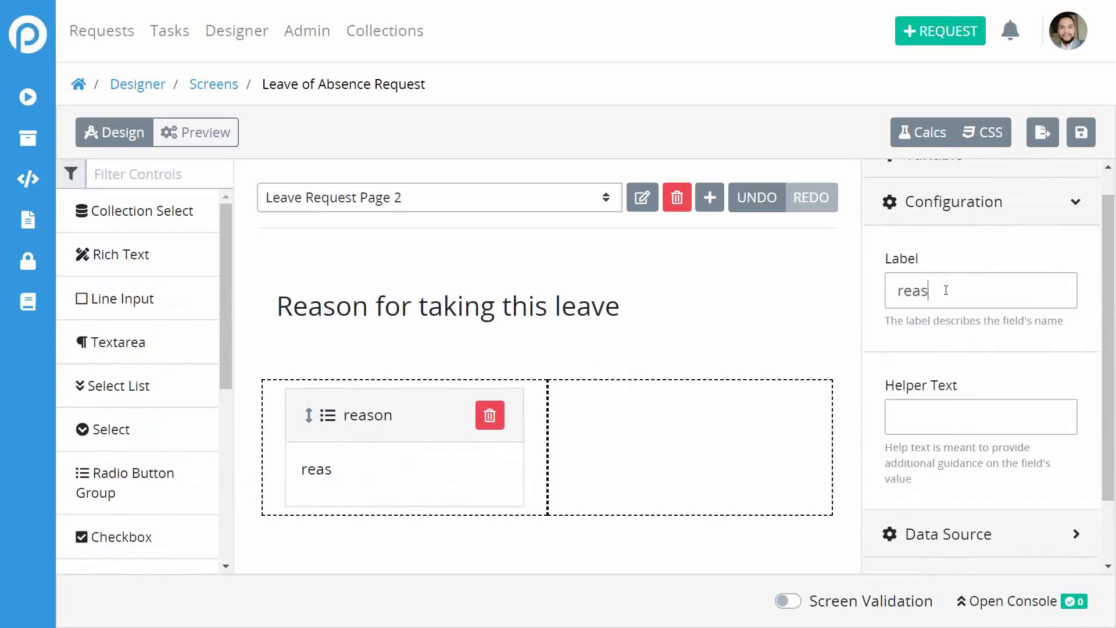
click(904, 288)
key(BackSpace)
text(R)
scroll(954, 340, down, 2)
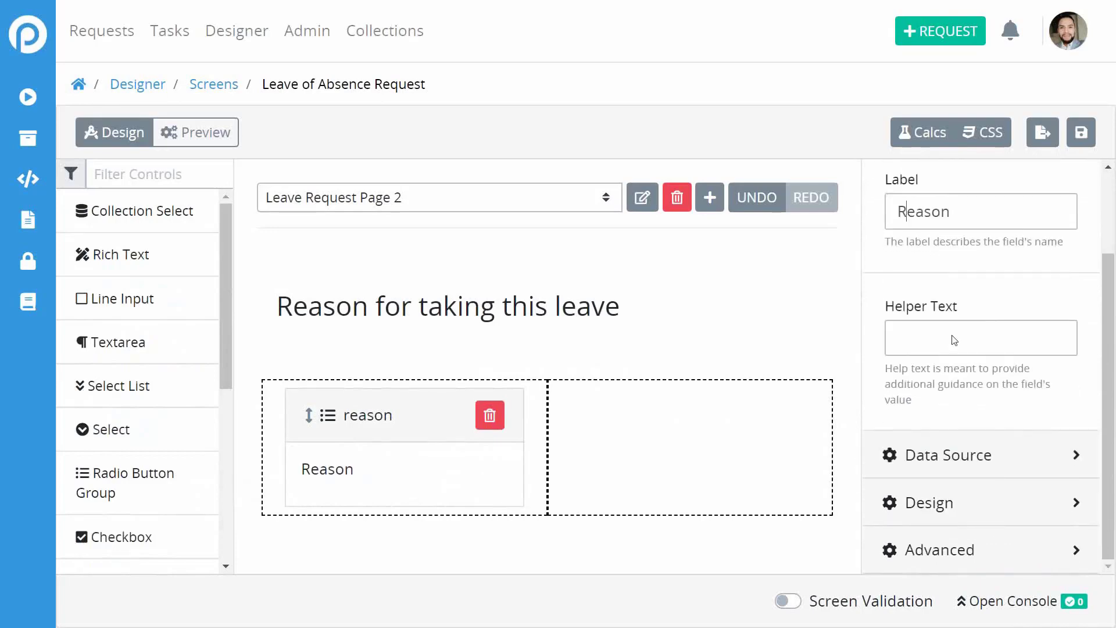
click(925, 452)
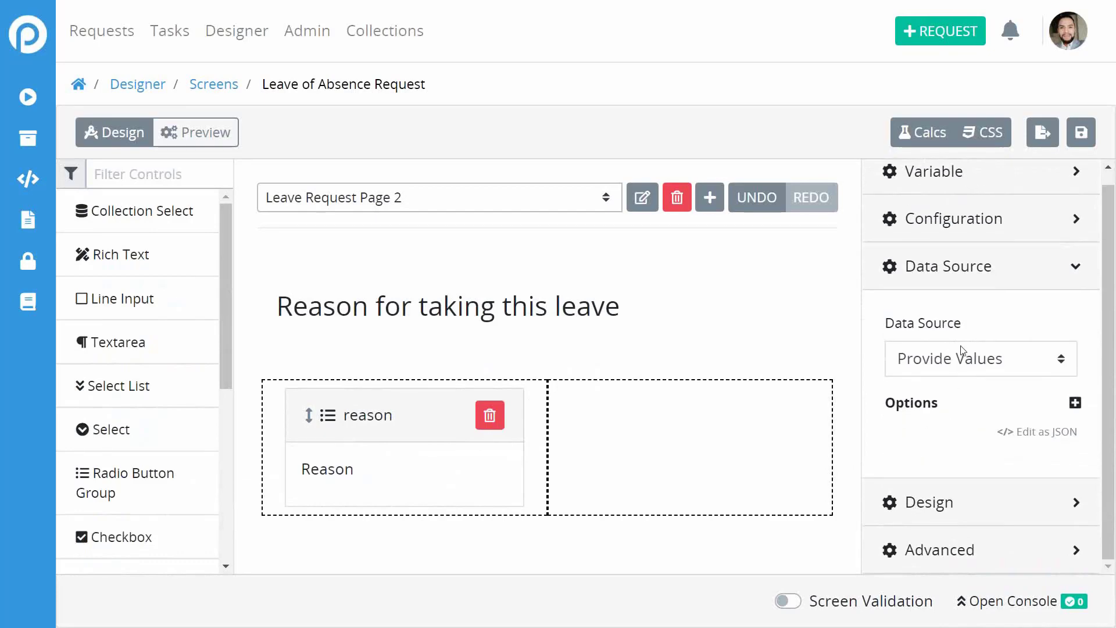
Add a Sickness option with value sickness to the Reason radio group.
click(1075, 403)
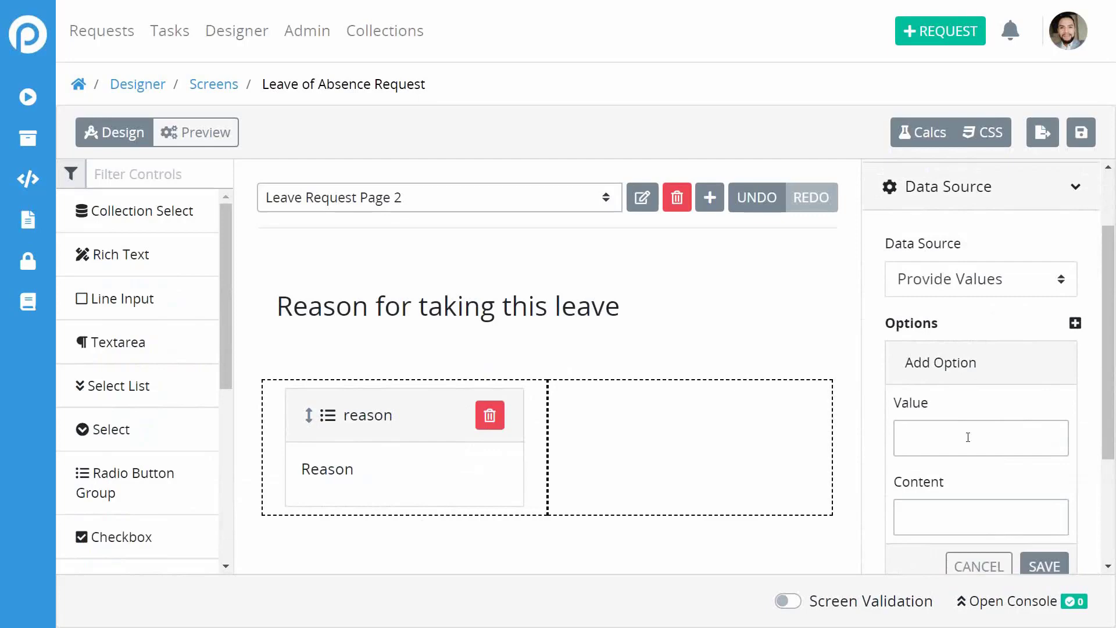
text(sicknessSickness)
click(1041, 571)
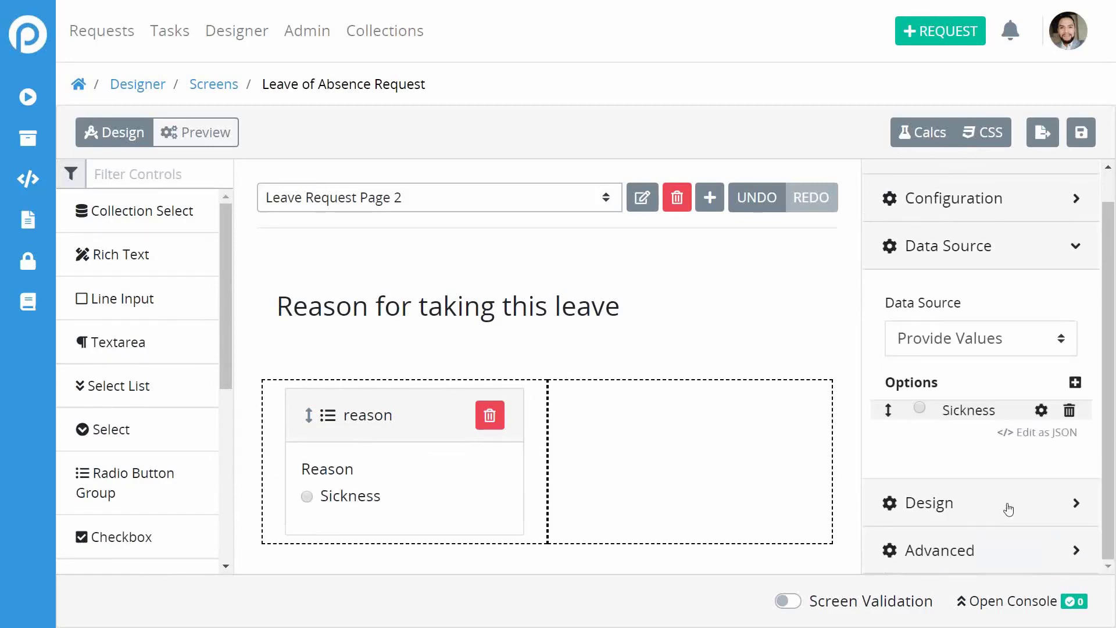
Add a Paid Vacation option with value vacation.
click(1075, 382)
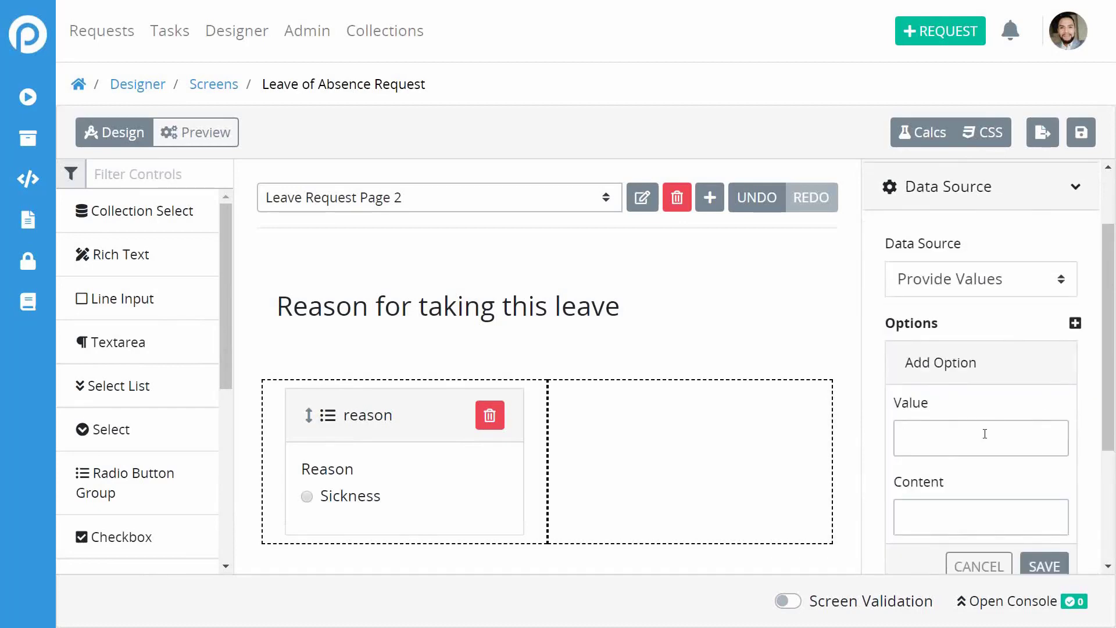
text(Pa)
key(BackSpace)
key(BackSpace)
text(vacationPais)
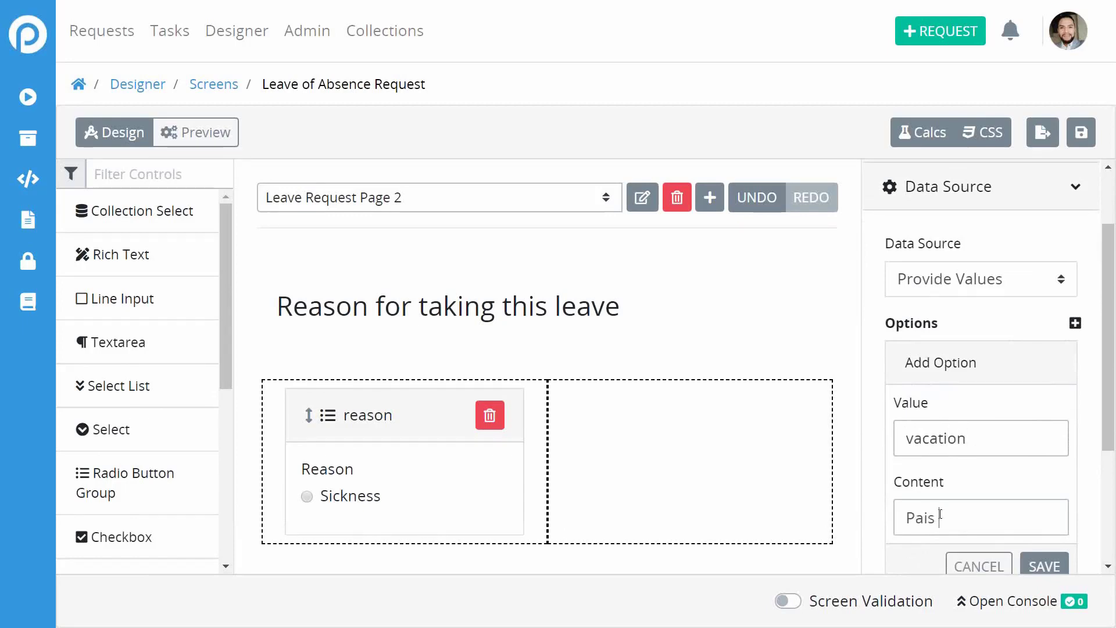
text( Vacation)
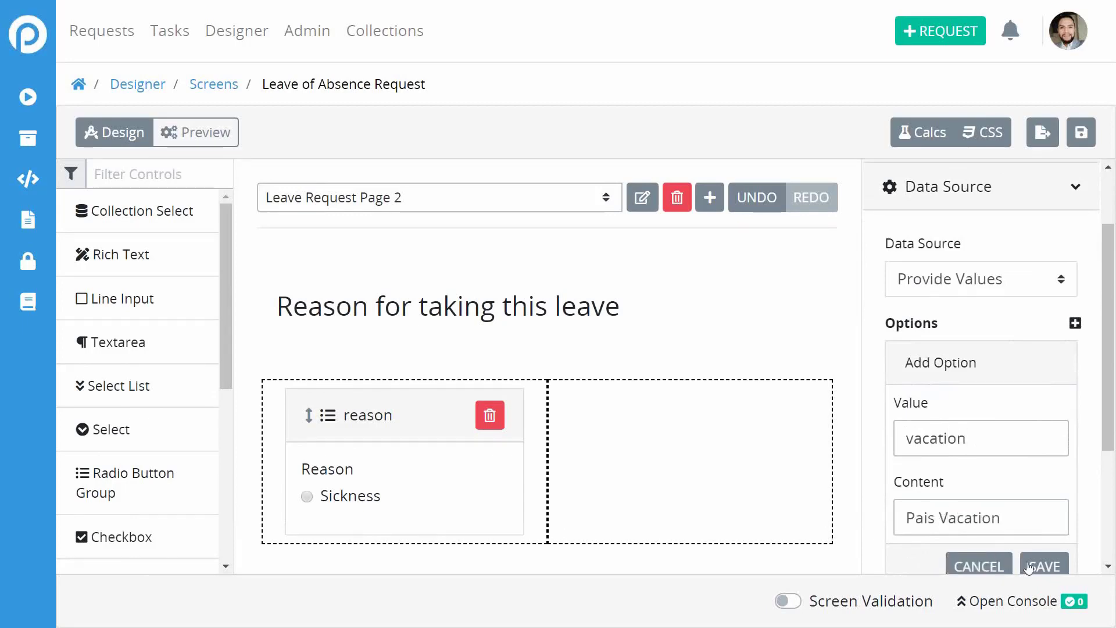
click(936, 519)
key(BackSpace)
text(d)
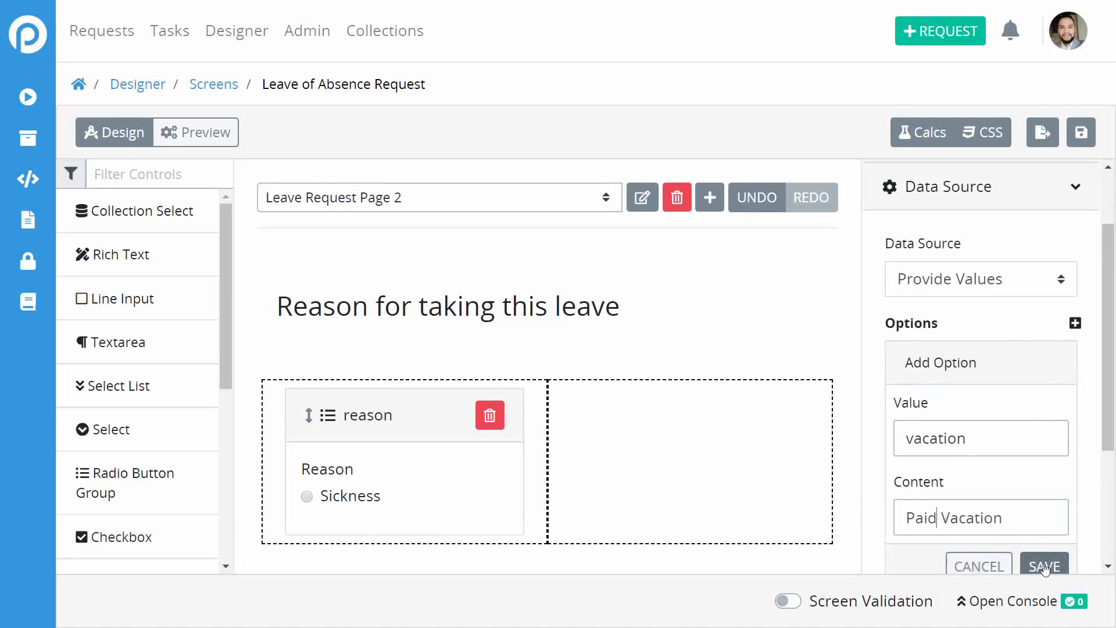
click(1045, 566)
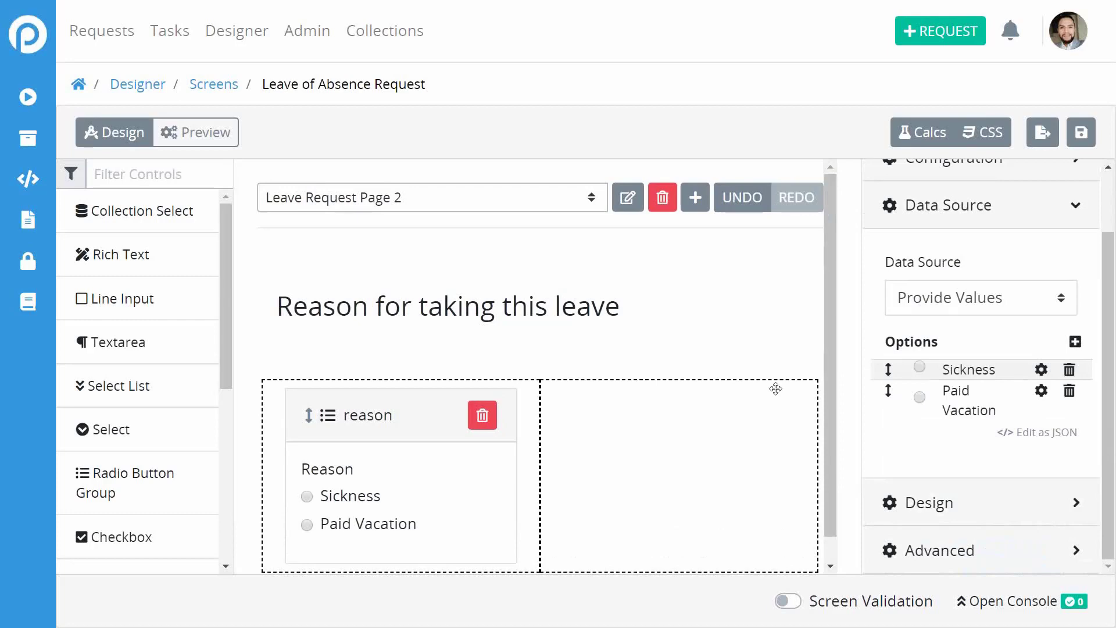
Add an Other option with value other.
click(1075, 341)
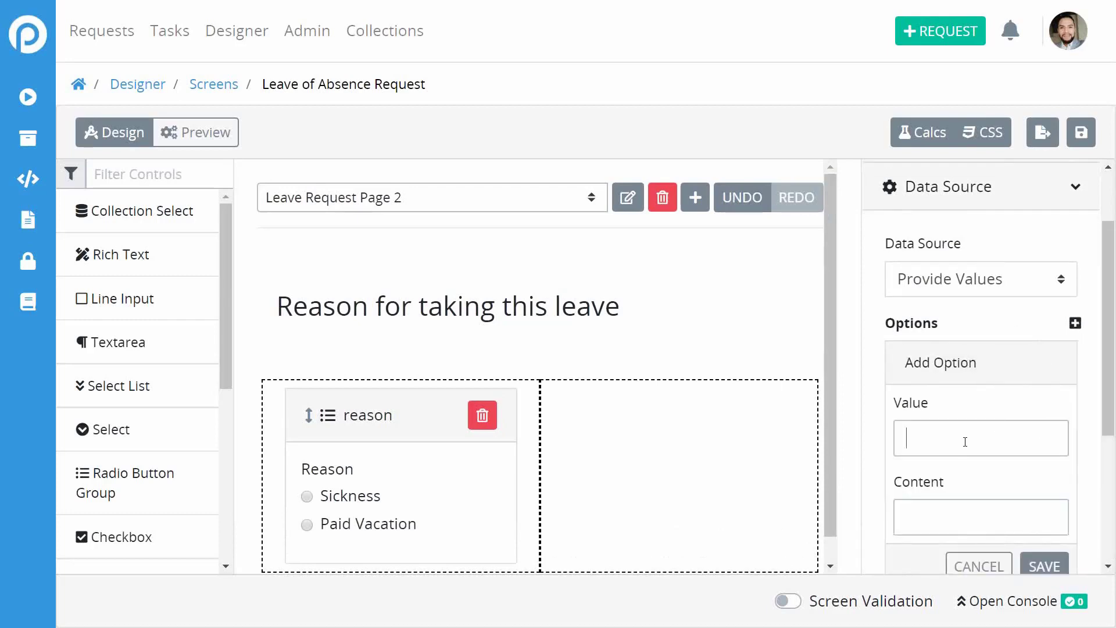
text(ot)
text(he)
text(Other)
scroll(970, 521, down, 1)
click(1042, 523)
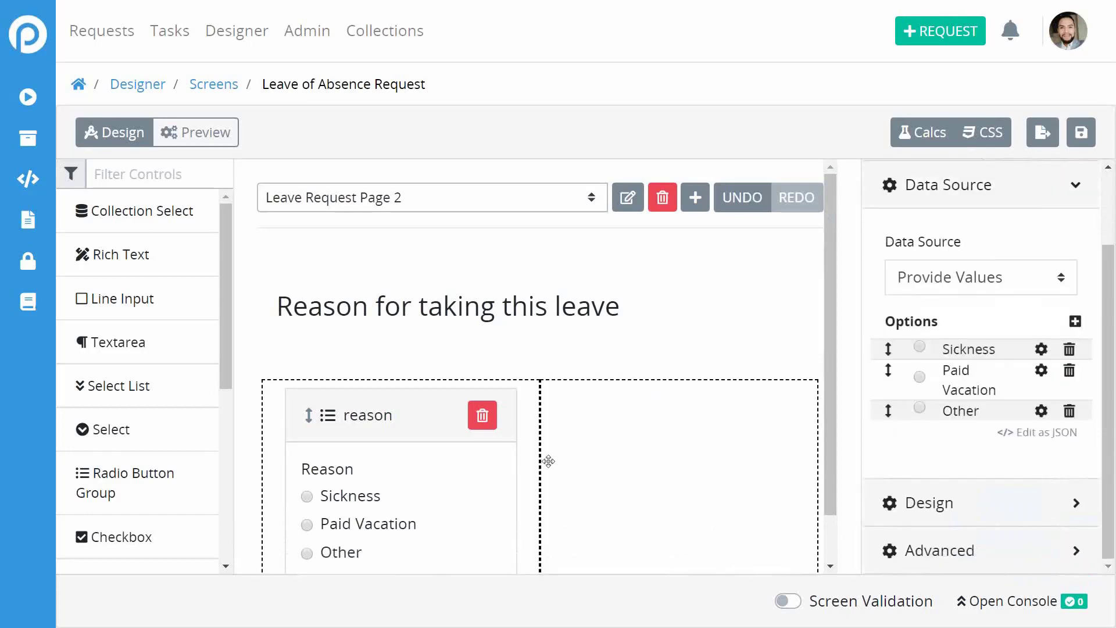
scroll(549, 461, down, 1)
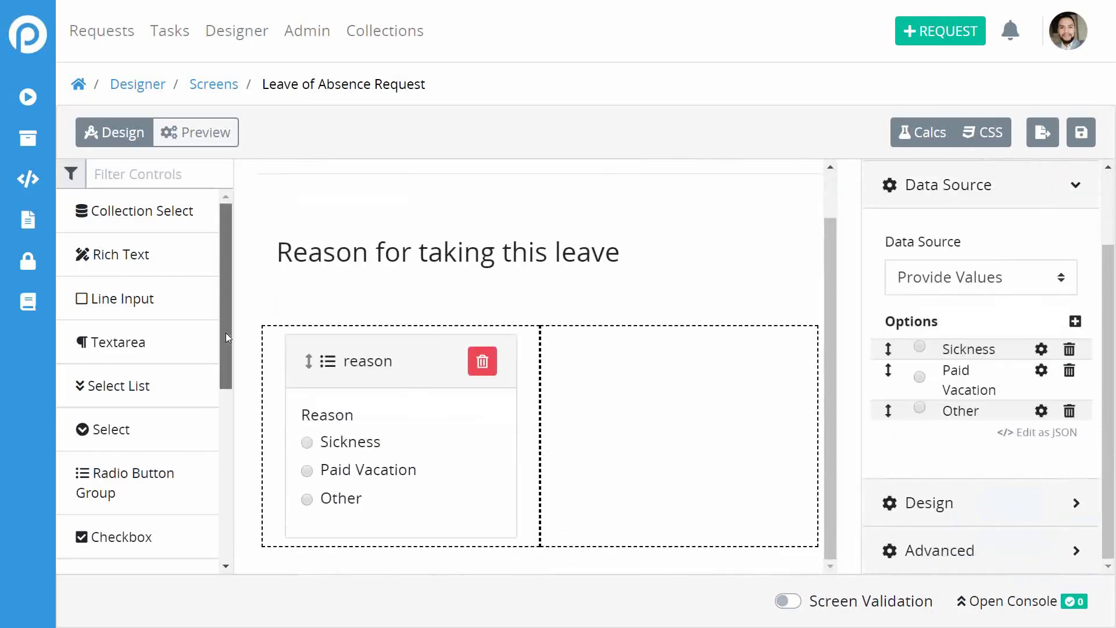
Put a textarea in the right column with key name details and data type Text.
drag(226, 333, 233, 279)
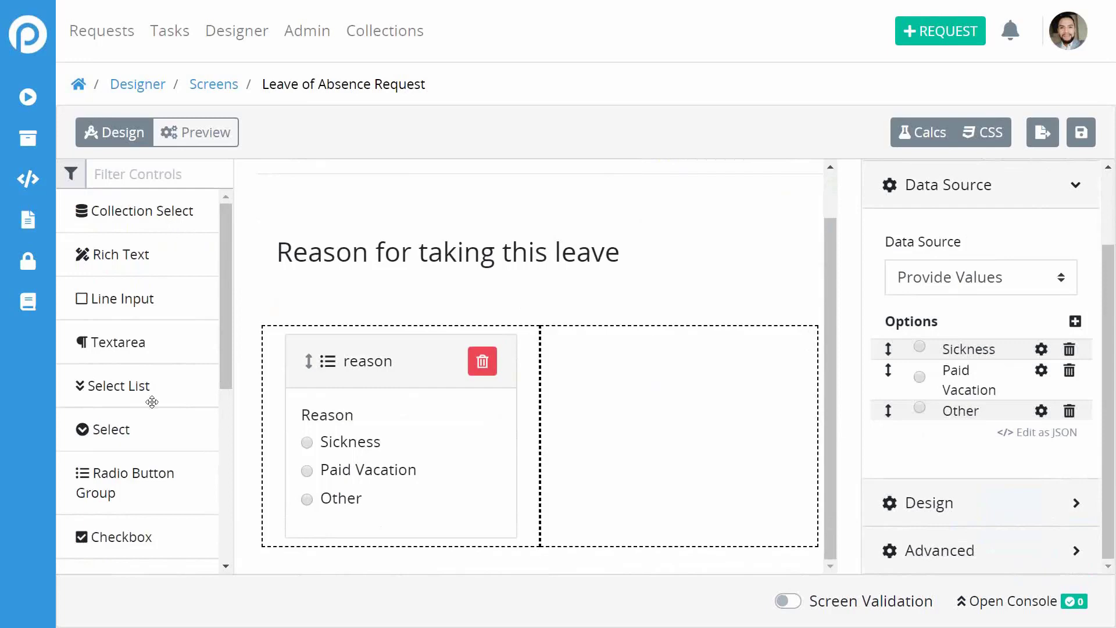
drag(114, 340, 646, 418)
click(668, 378)
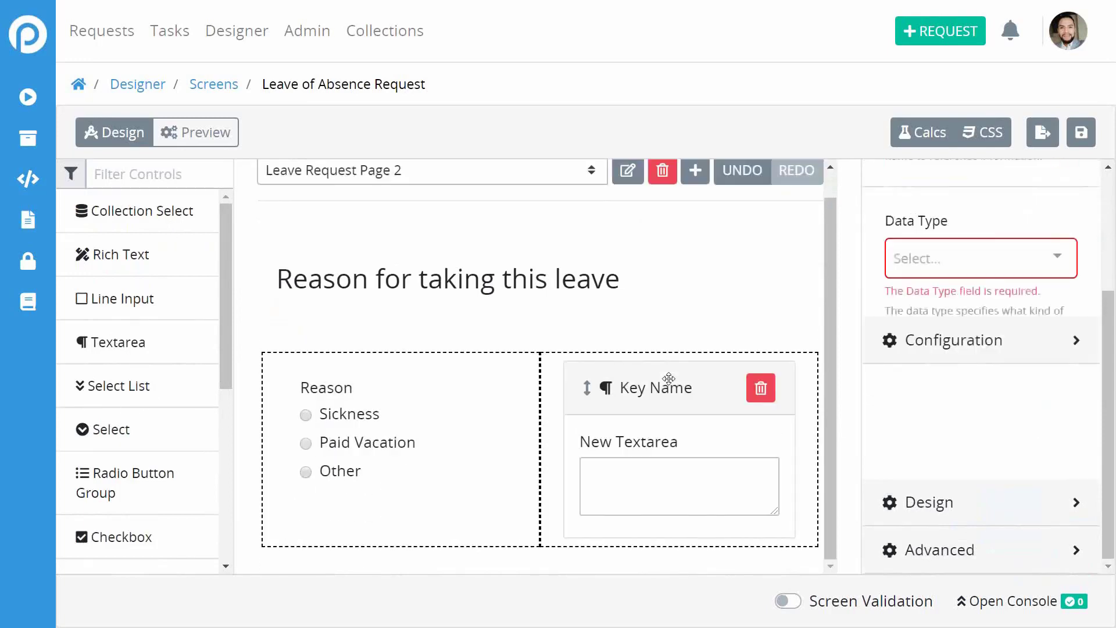
scroll(972, 339, up, 5)
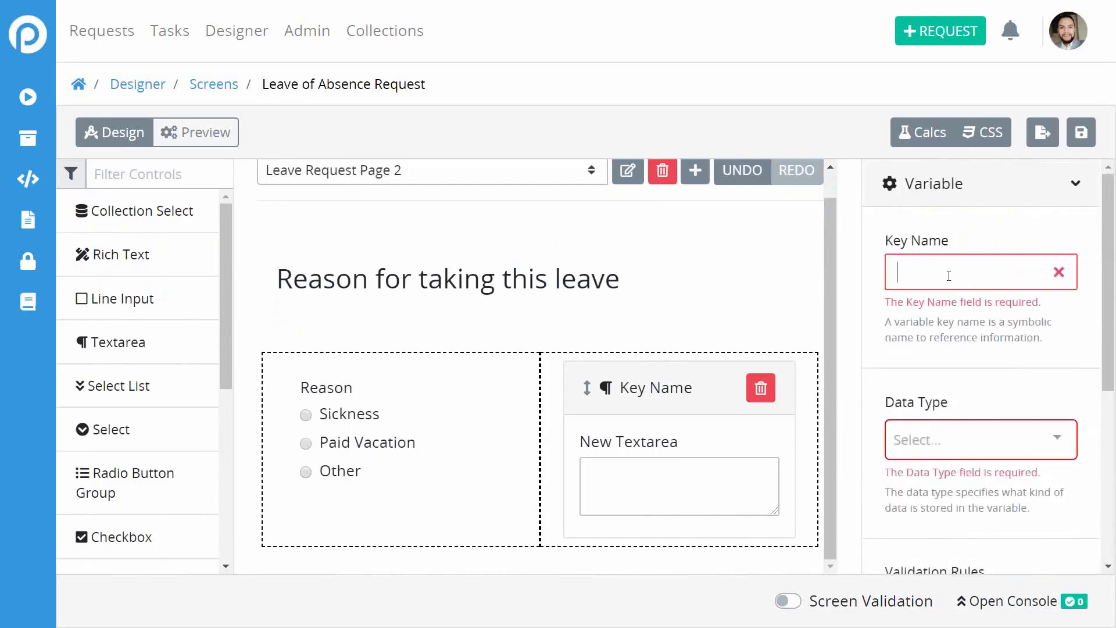
text(detials)
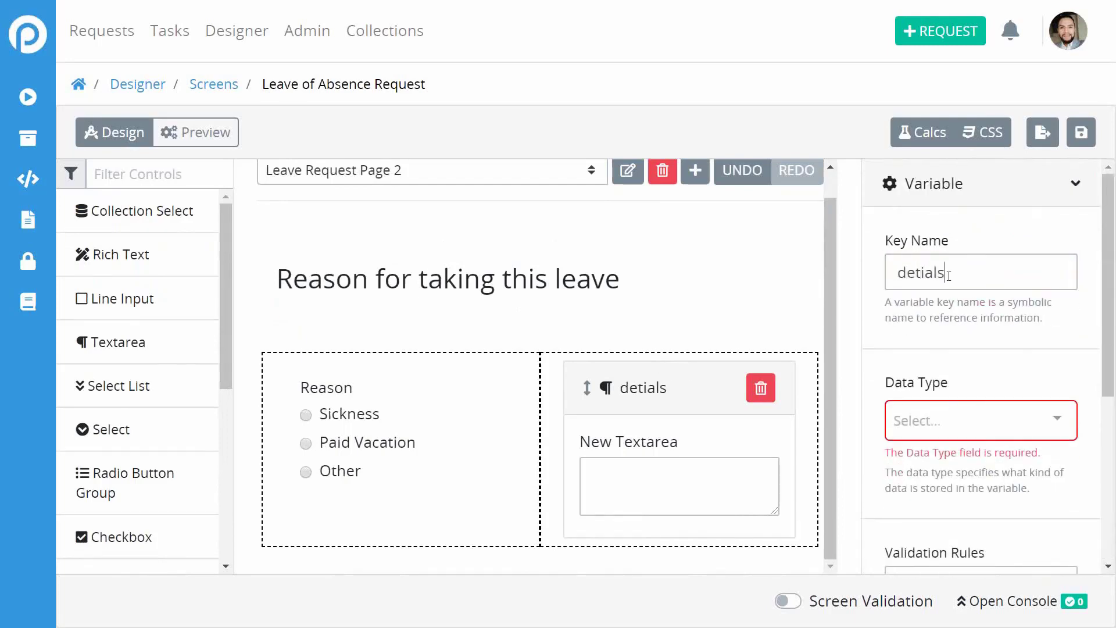
key(BackSpace)
key(BackSpace)
key(BackSpace)
key(BackSpace)
text(ail)
click(938, 418)
click(939, 459)
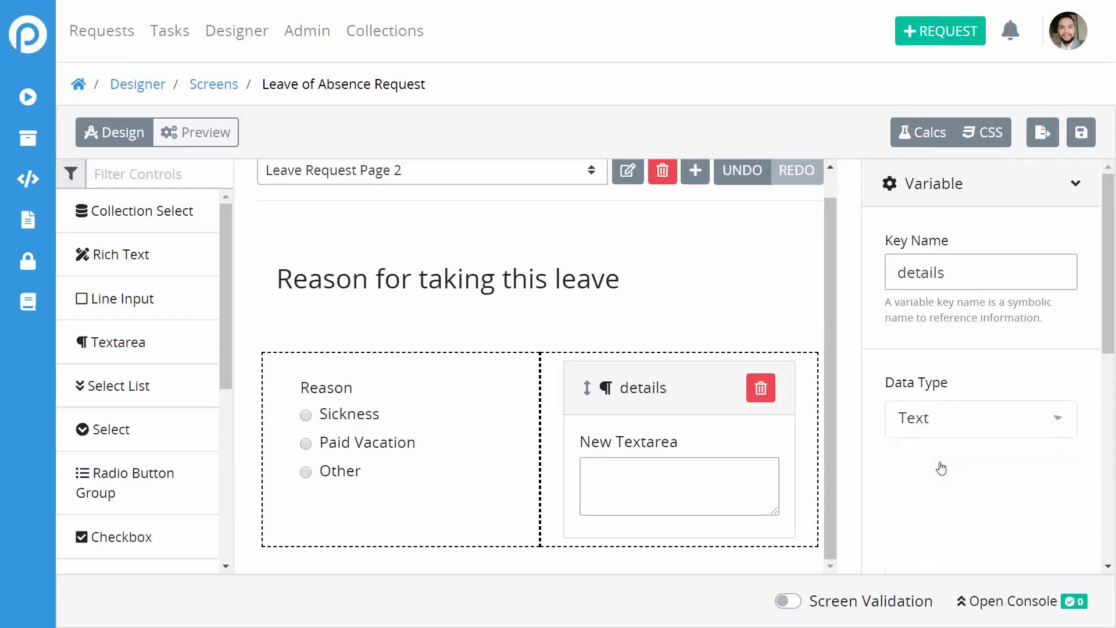
Change the textarea's label from 'New Textarea' to 'Addtional Details'.
scroll(1073, 364, down, 2)
scroll(935, 399, down, 3)
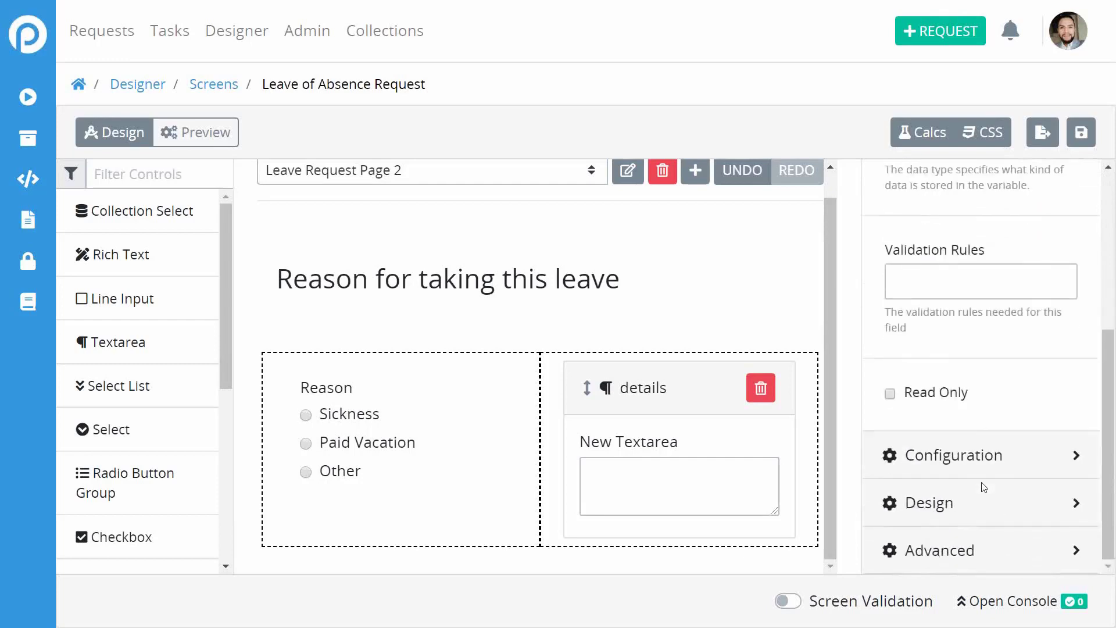
click(951, 456)
scroll(952, 455, down, 5)
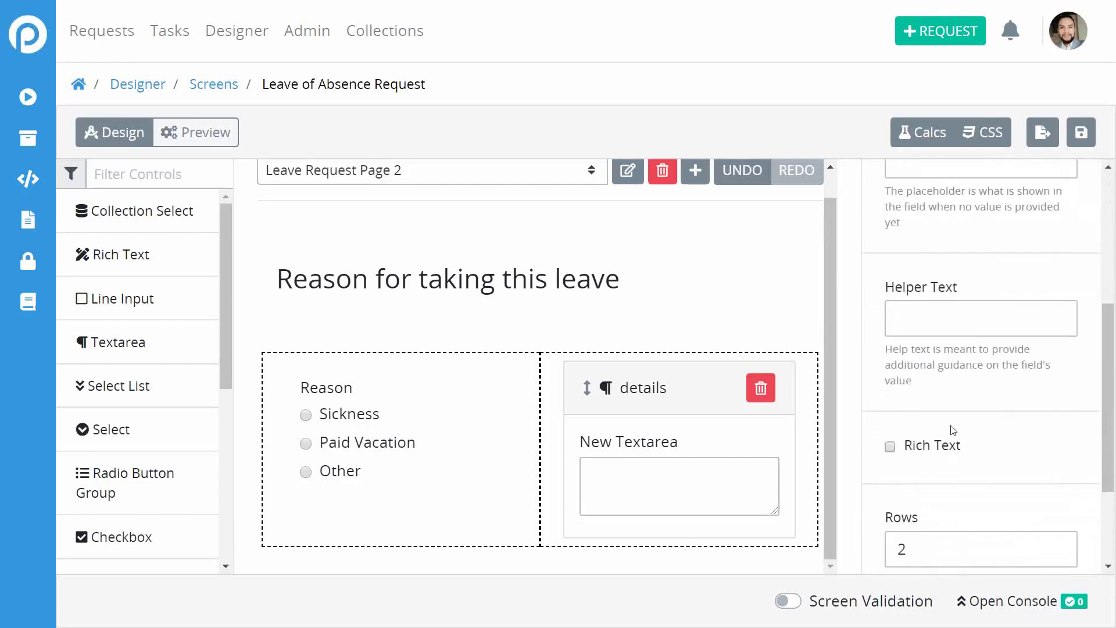
scroll(951, 425, up, 5)
double_click(972, 296)
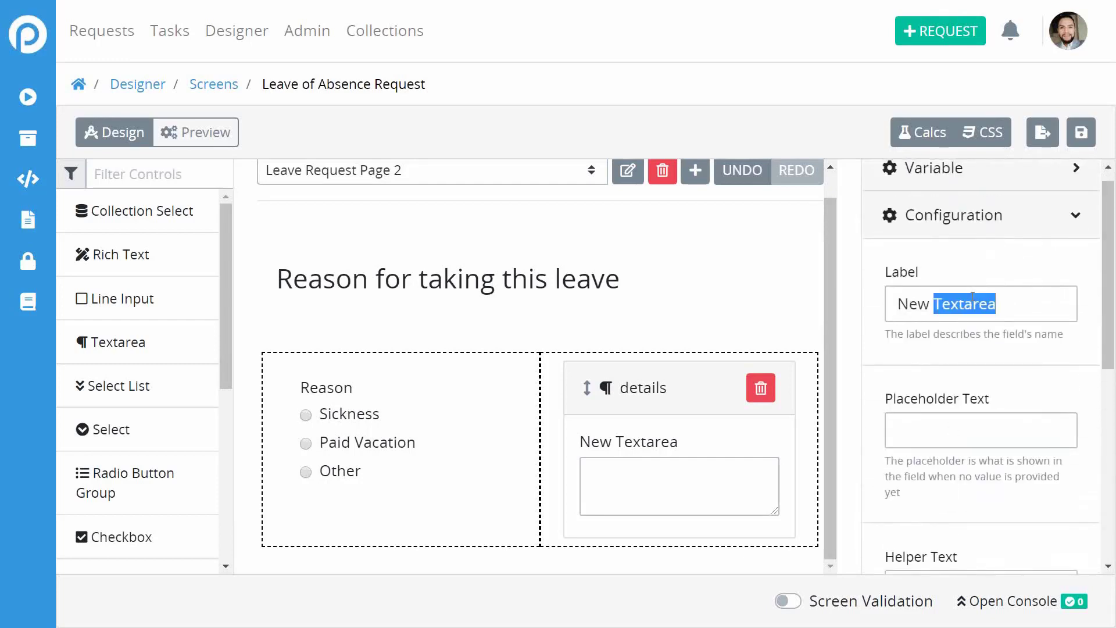
click(972, 296)
triple_click(972, 297)
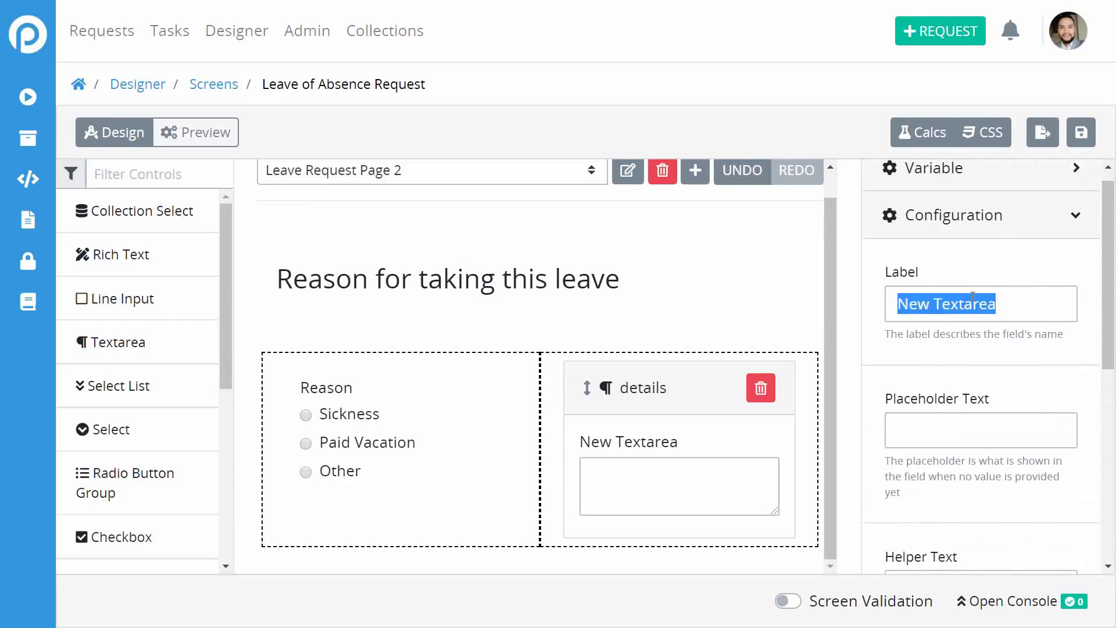
text(Addtional )
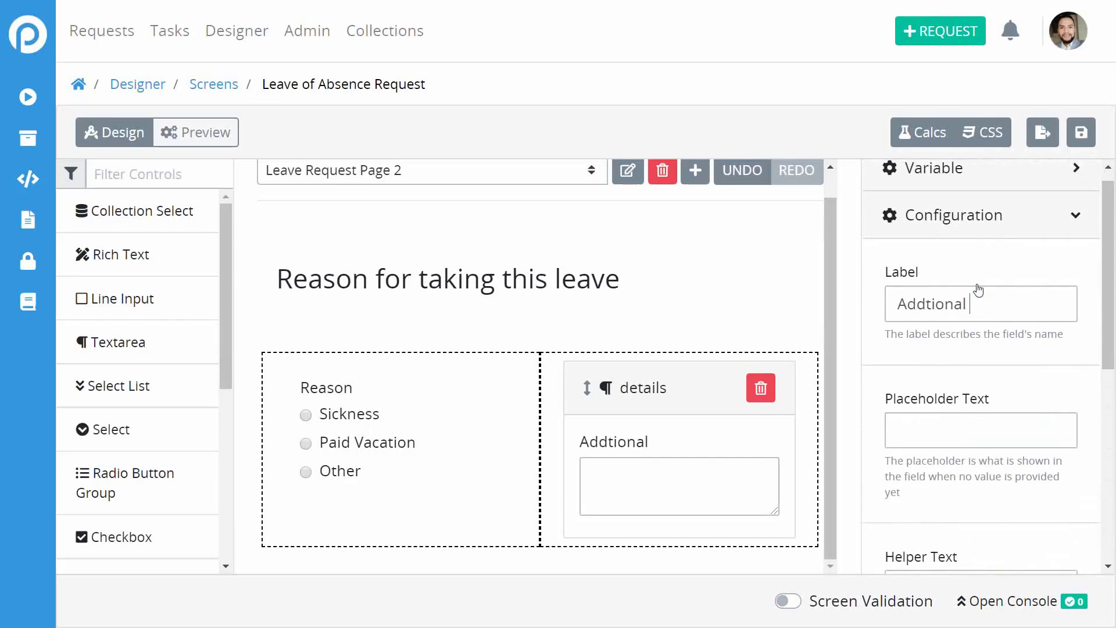
text(Detial)
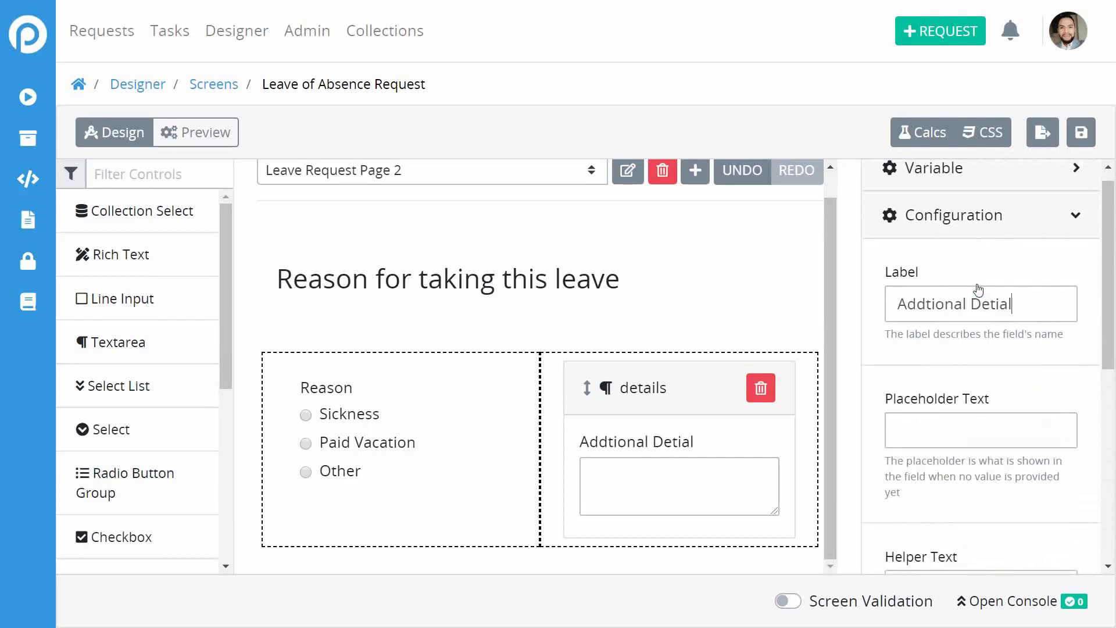
key(BackSpace)
key(BackSpace)
key(BackSpace)
text(ails)
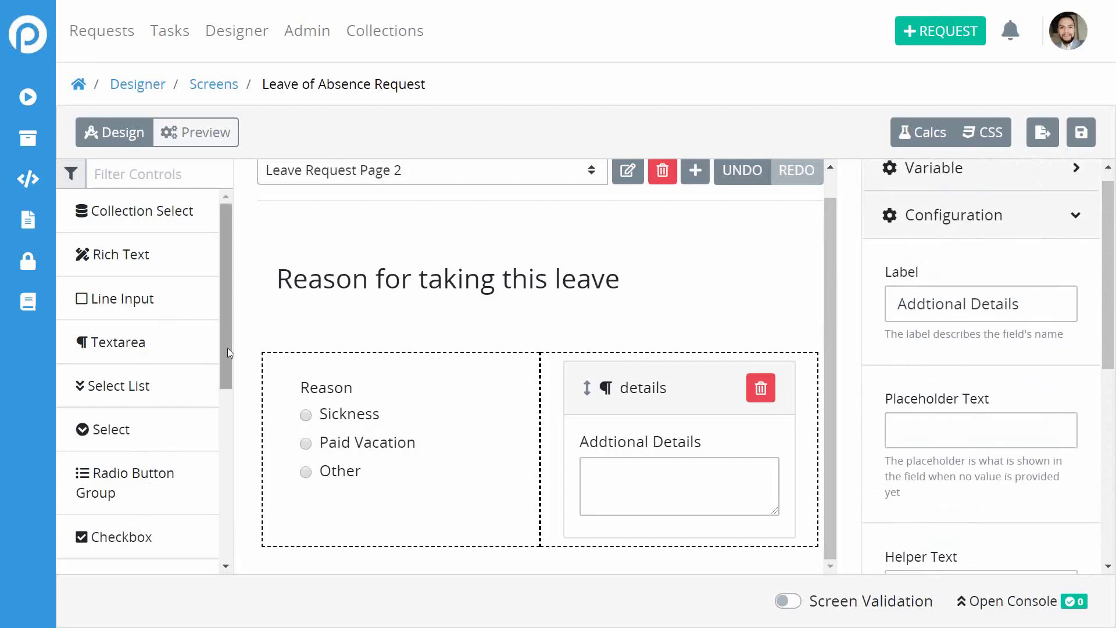
Place a File Upload field below the Reason and details row.
drag(228, 348, 235, 571)
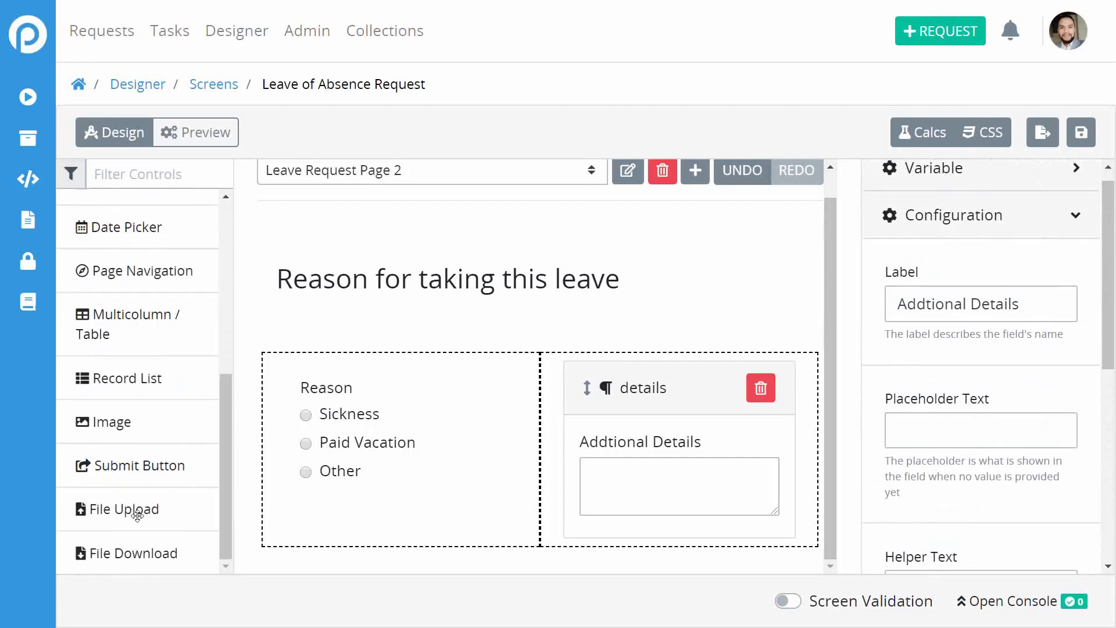
drag(133, 511, 375, 545)
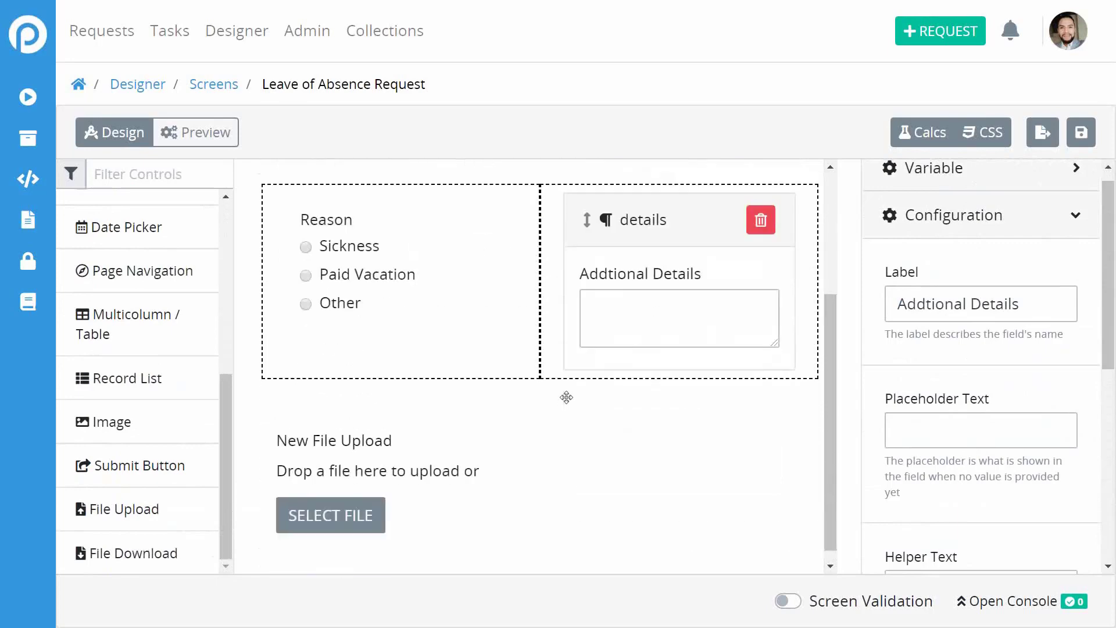
click(378, 449)
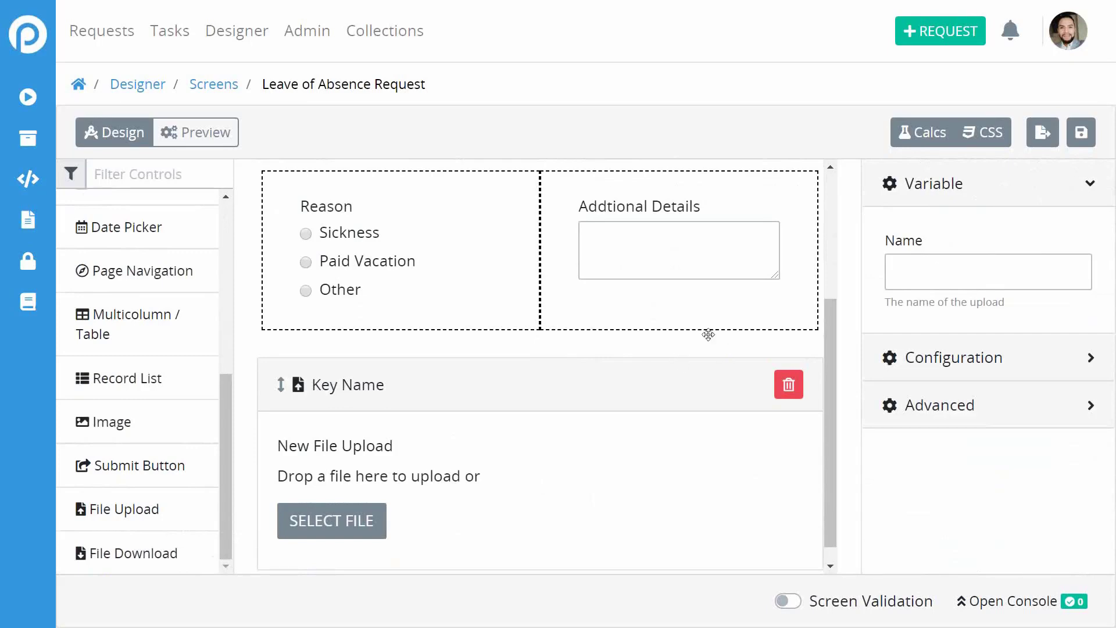
Review the row, upload field and heading on the page, then save the screen.
click(645, 344)
click(468, 451)
scroll(714, 404, up, 3)
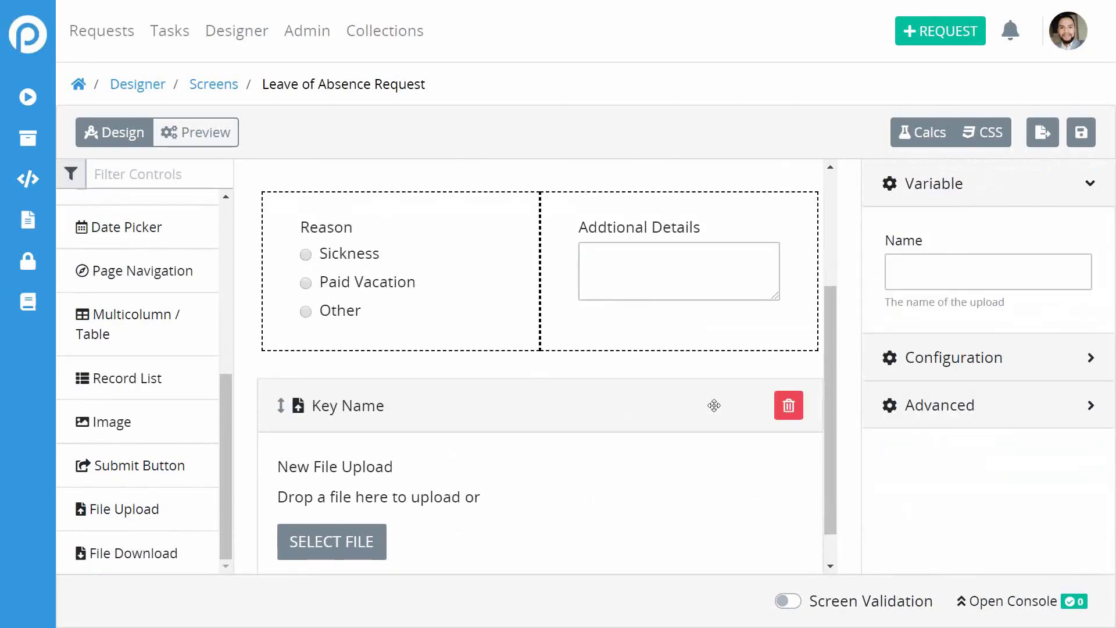
click(708, 331)
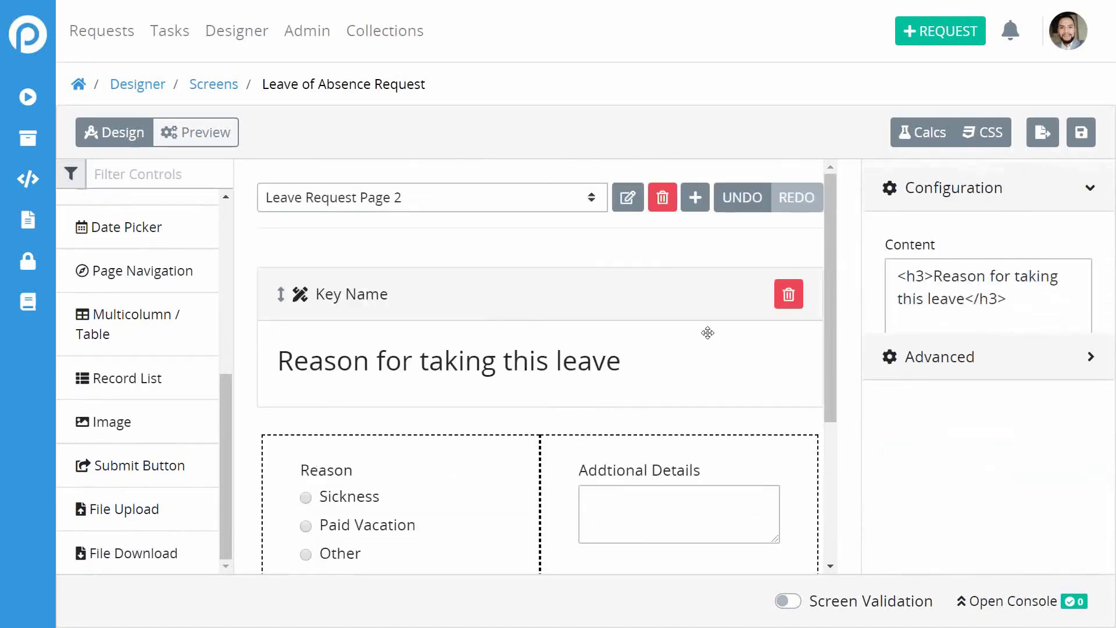
scroll(707, 332, down, 4)
scroll(653, 316, up, 4)
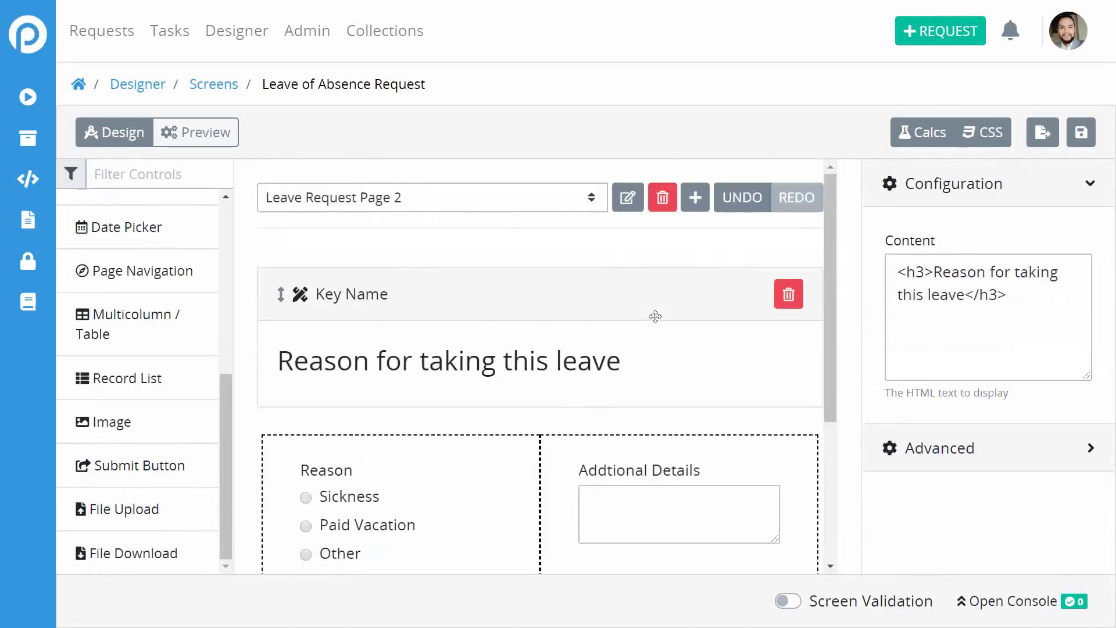
click(1081, 132)
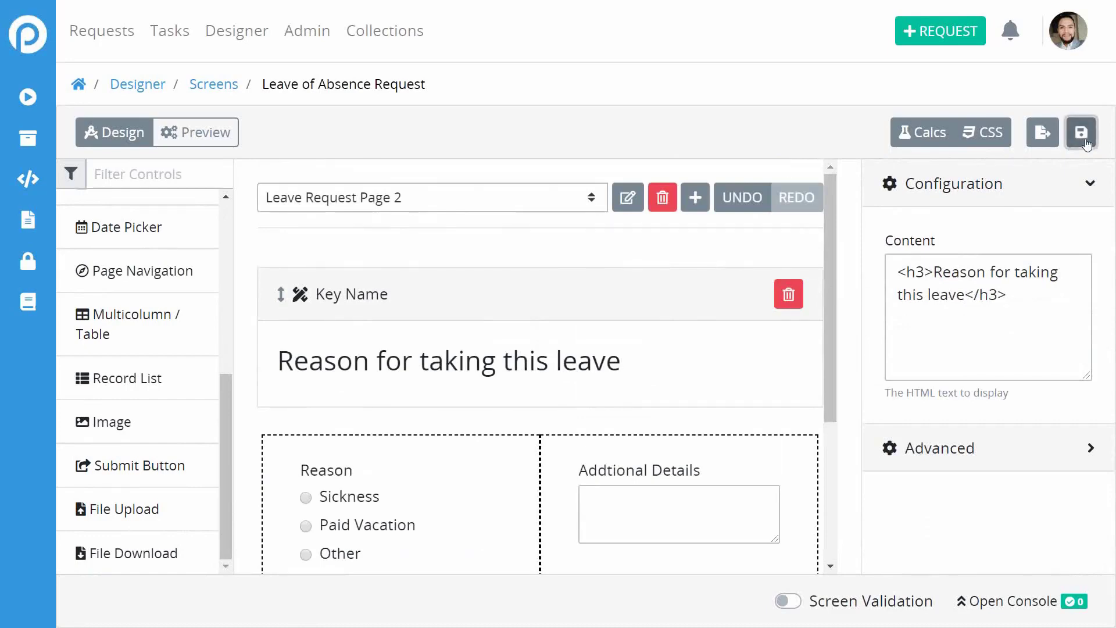
click(599, 196)
On the Leave of Absence Request page, delete the NEW SUBMIT button.
click(472, 222)
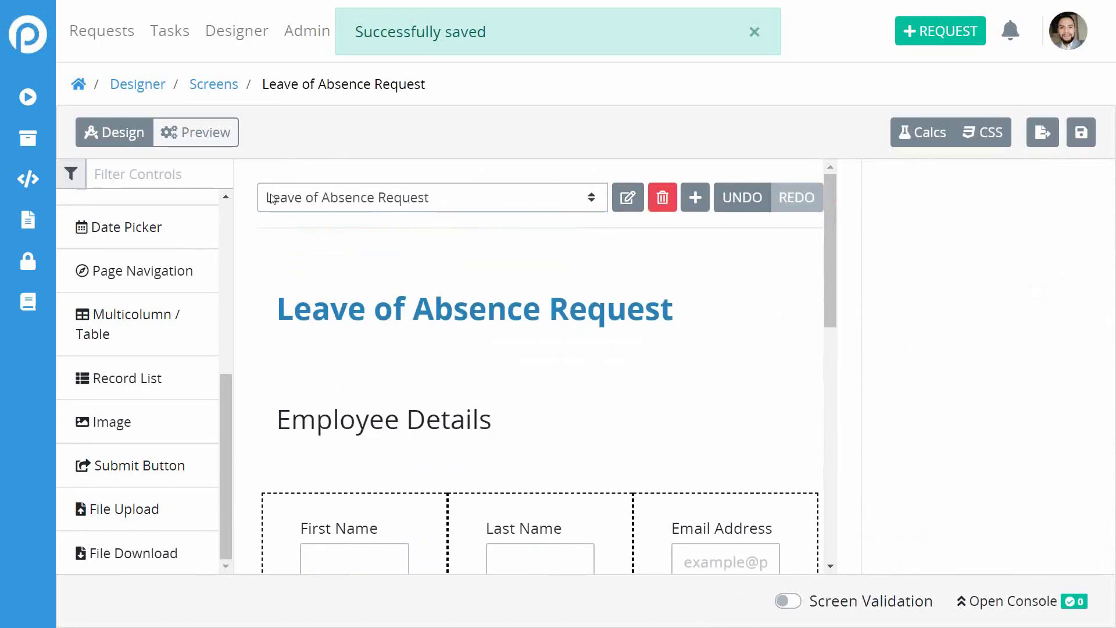
scroll(710, 333, down, 10)
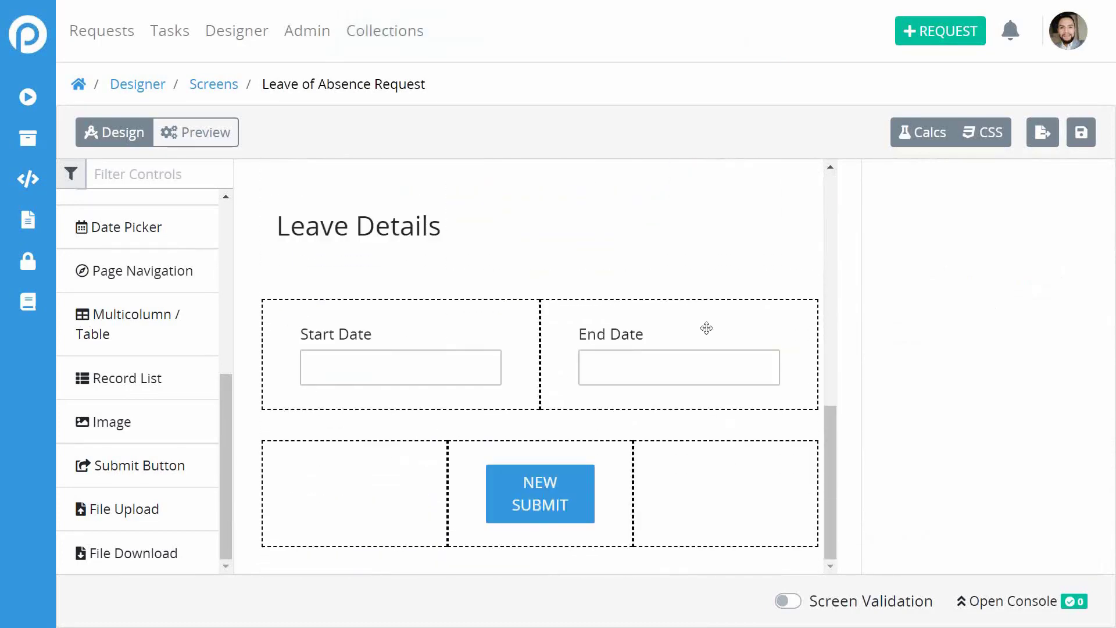
click(548, 506)
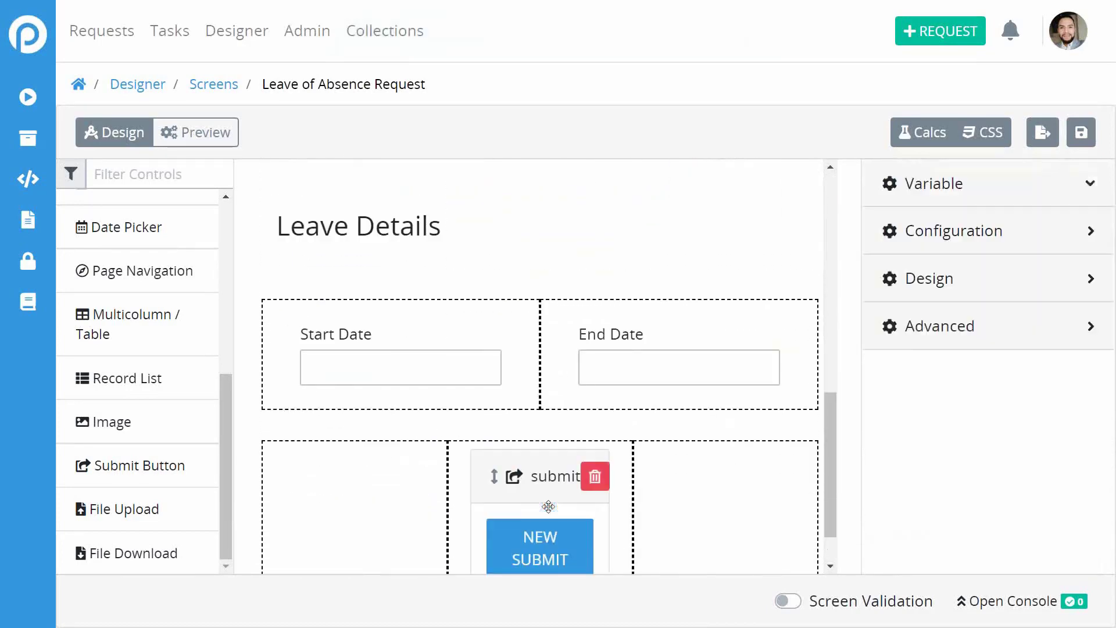
click(593, 474)
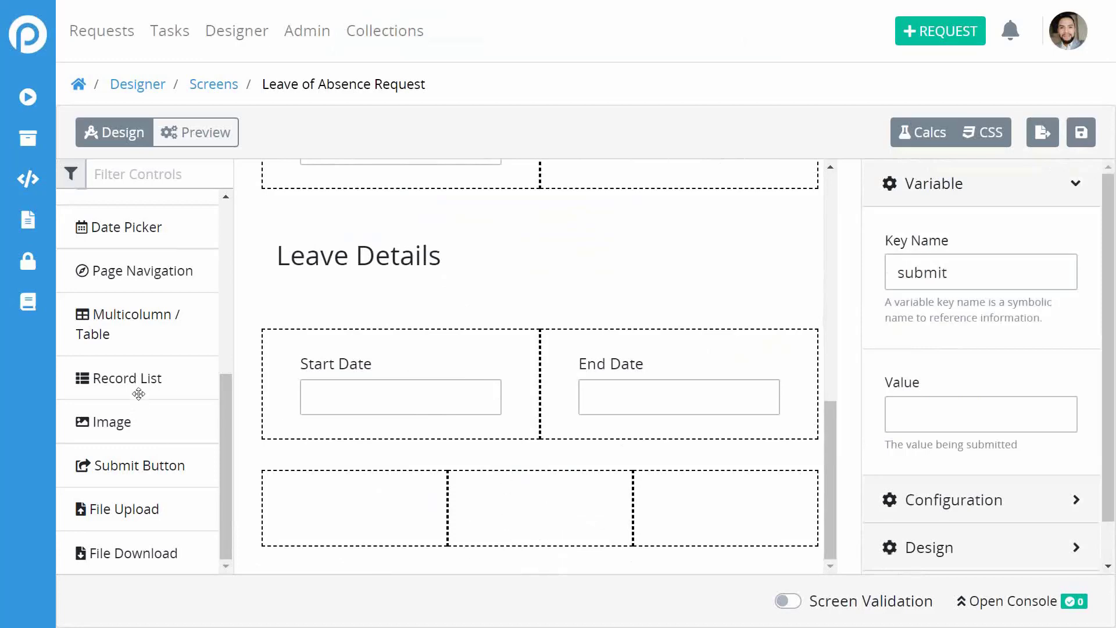
Drag a Page Navigation control into the third column below the date fields.
scroll(132, 372, up, 2)
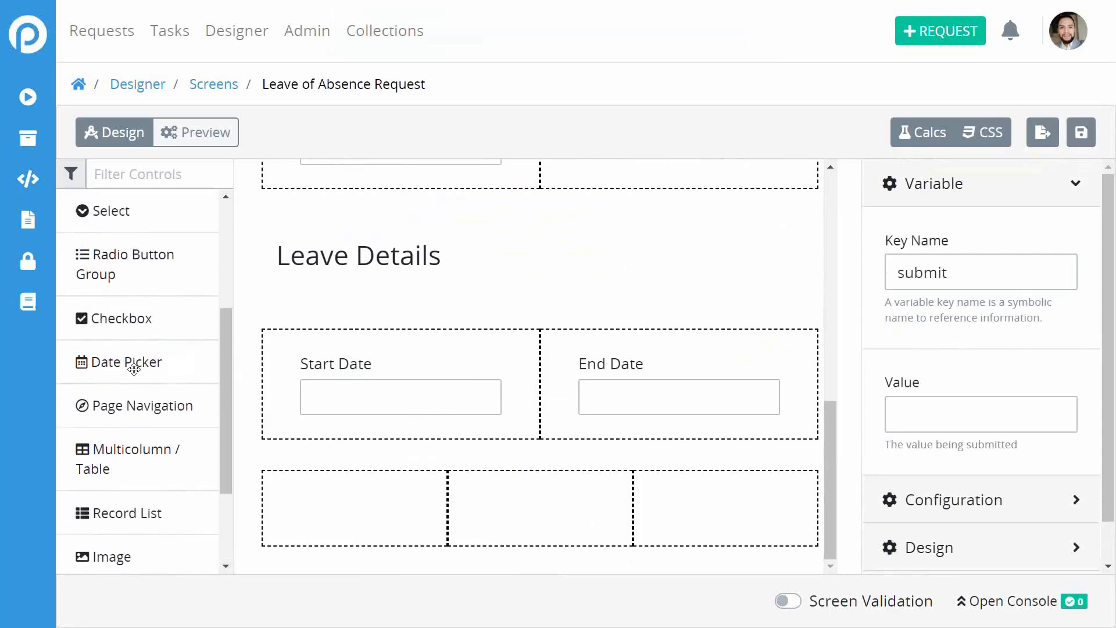
scroll(133, 367, up, 2)
scroll(133, 368, down, 2)
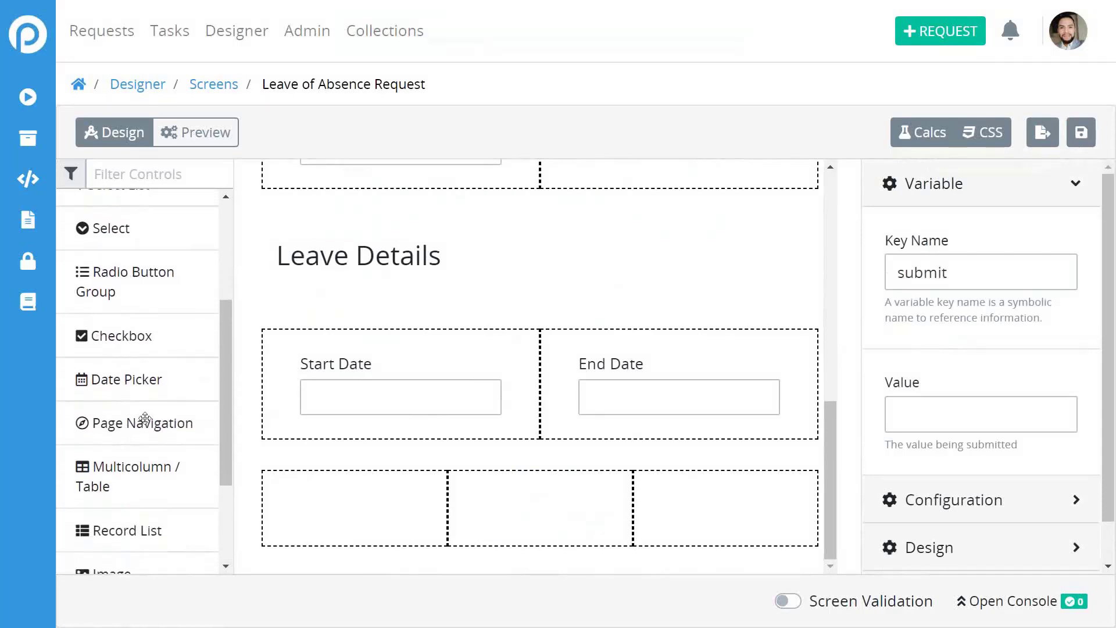
drag(147, 429, 732, 495)
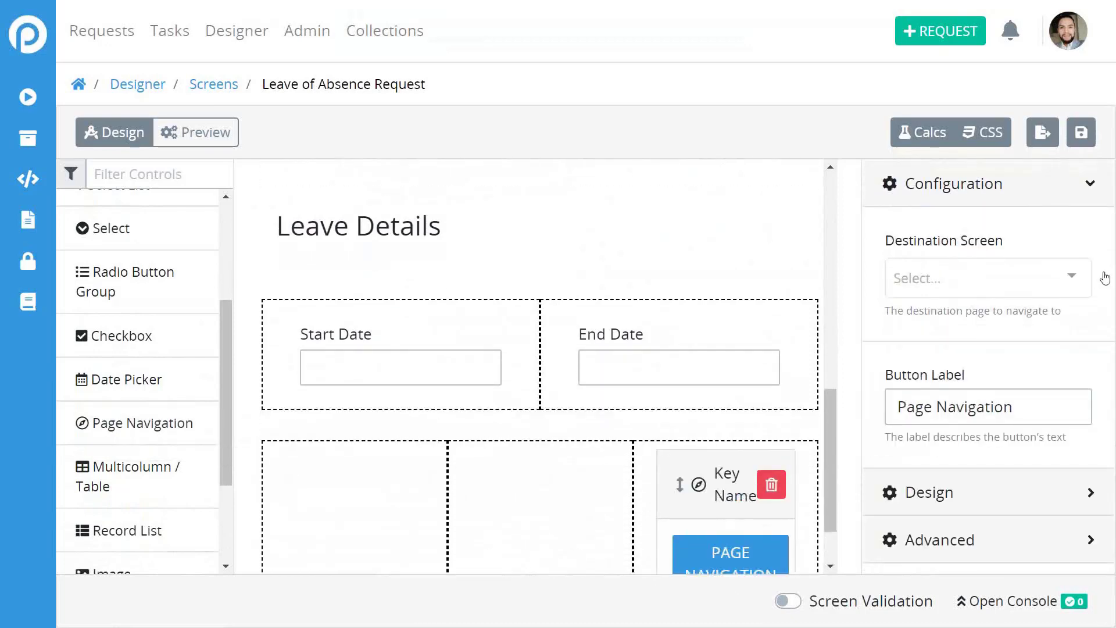
Point the button to Leave Request Page 2 and relabel it 'Next'.
click(1000, 278)
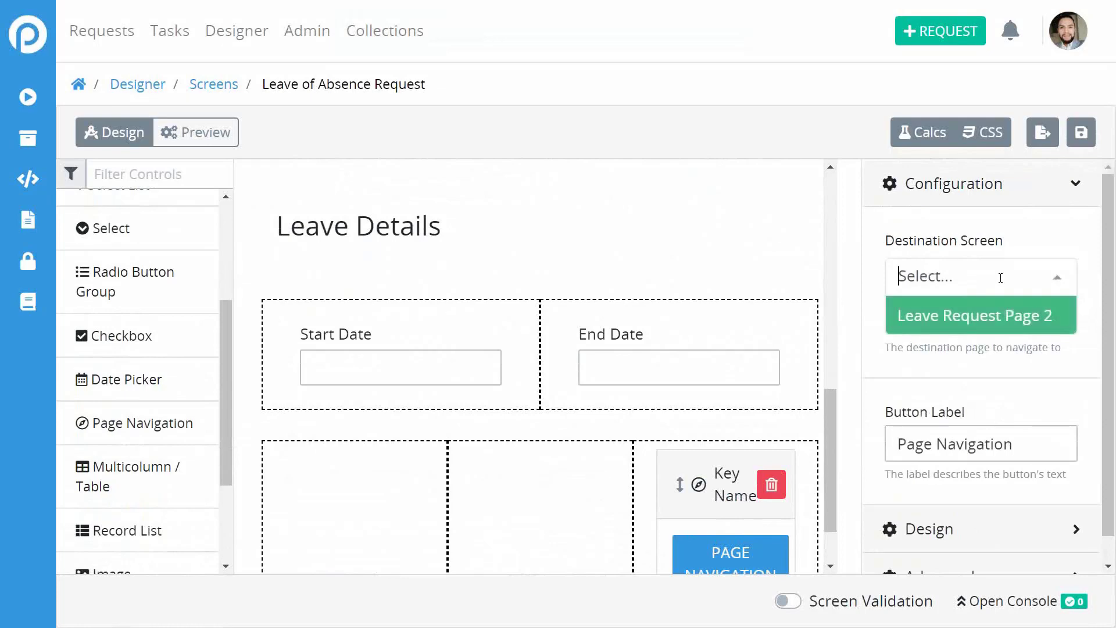
click(988, 317)
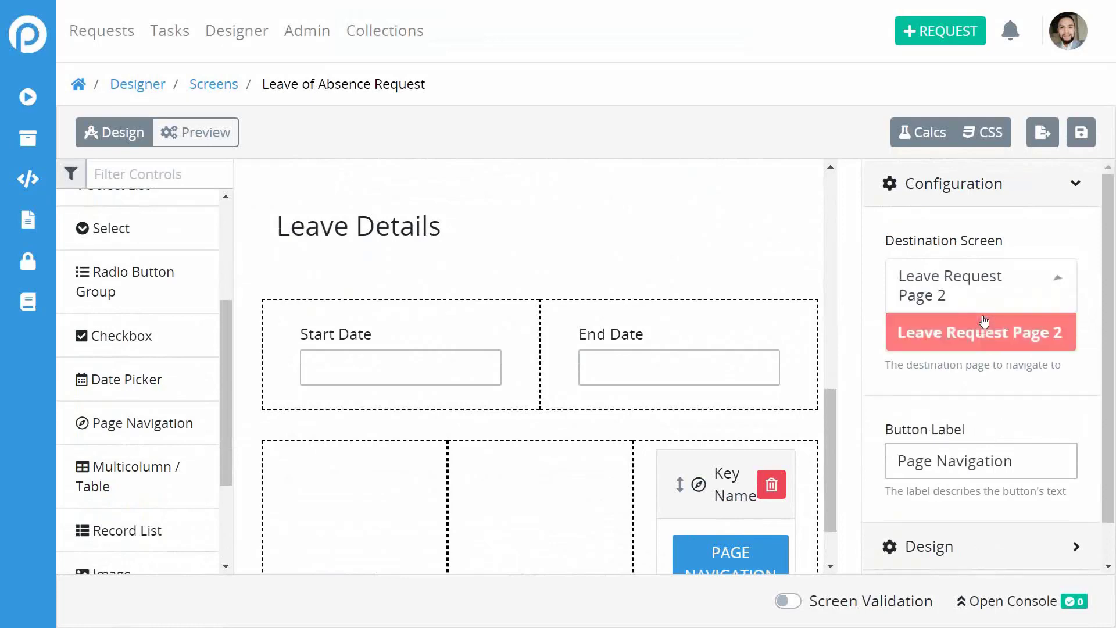
scroll(1081, 369, down, 1)
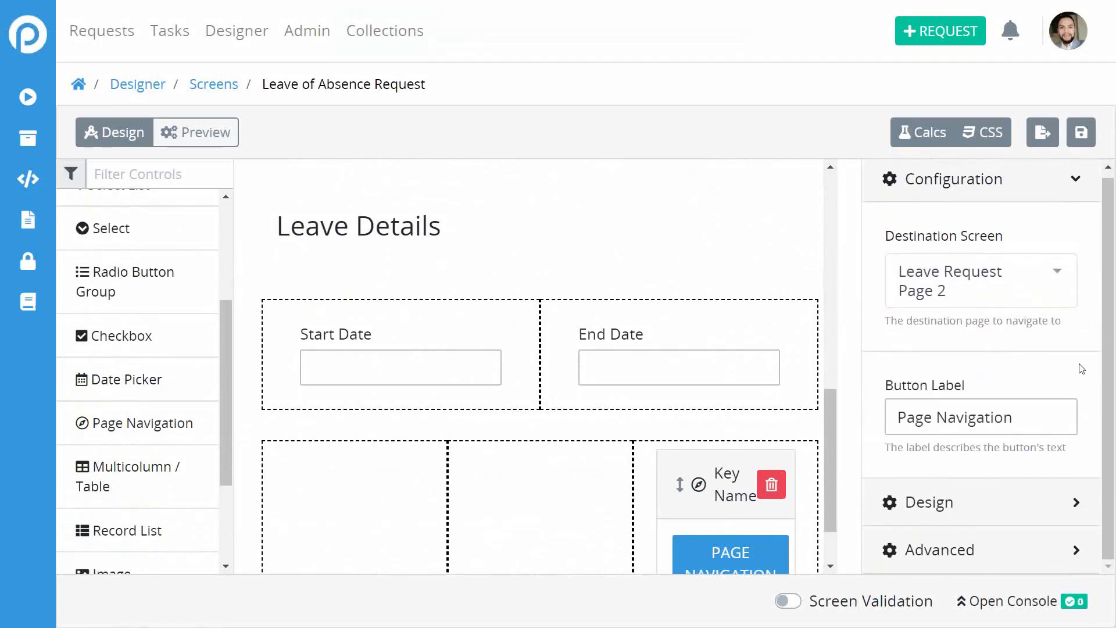
drag(1044, 413, 895, 420)
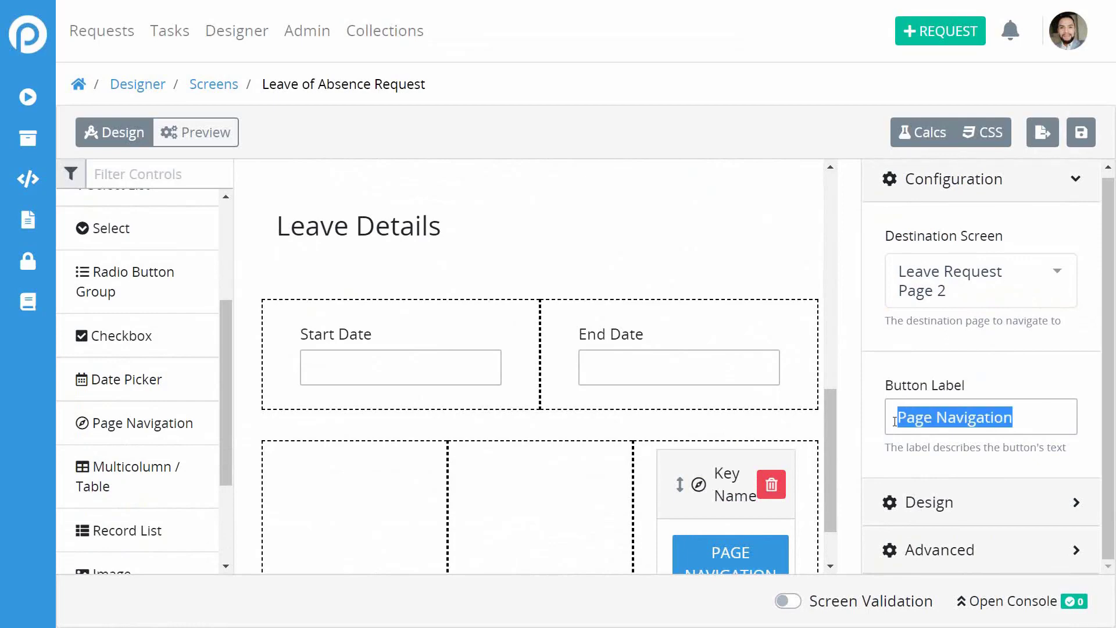
text(NExt)
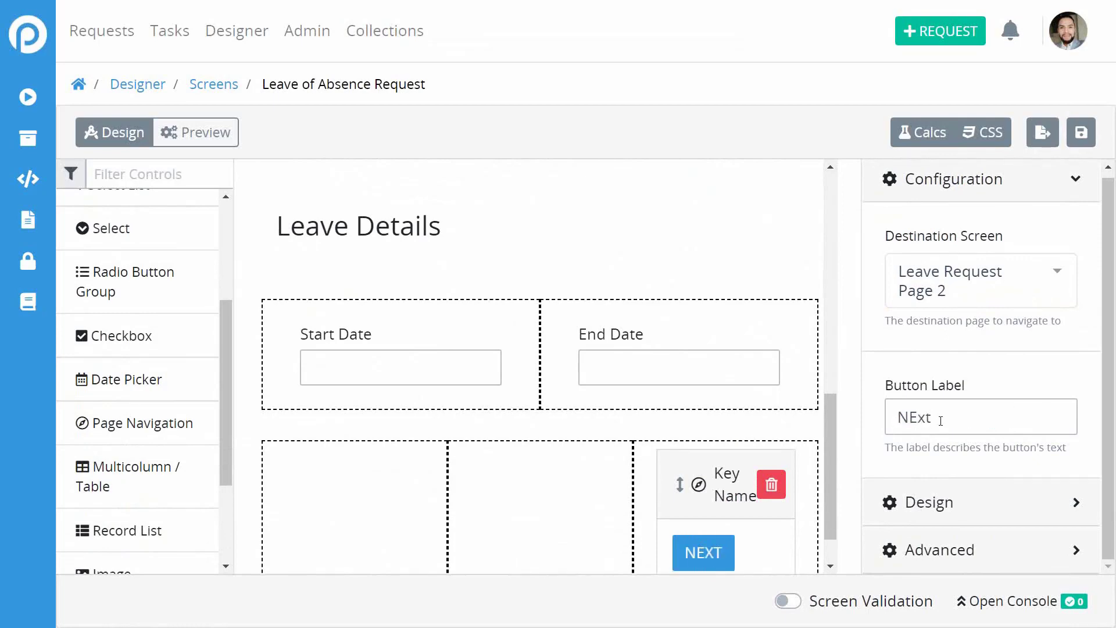
click(919, 422)
key(BackSpace)
text(e)
Keep the button's variant style as Primary and save the screen.
click(957, 504)
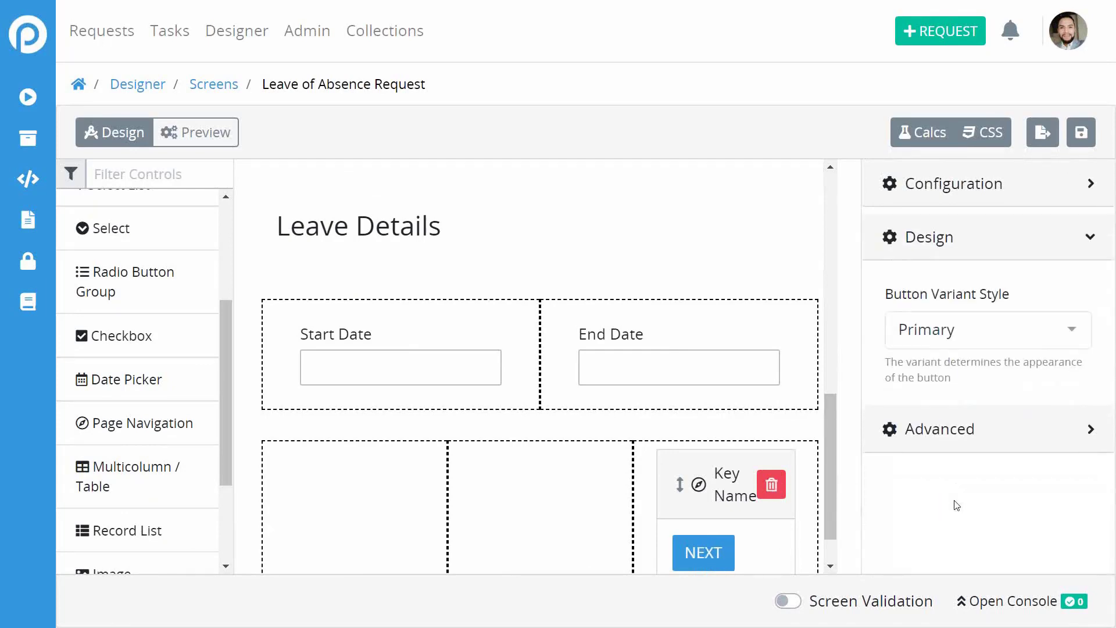
click(988, 331)
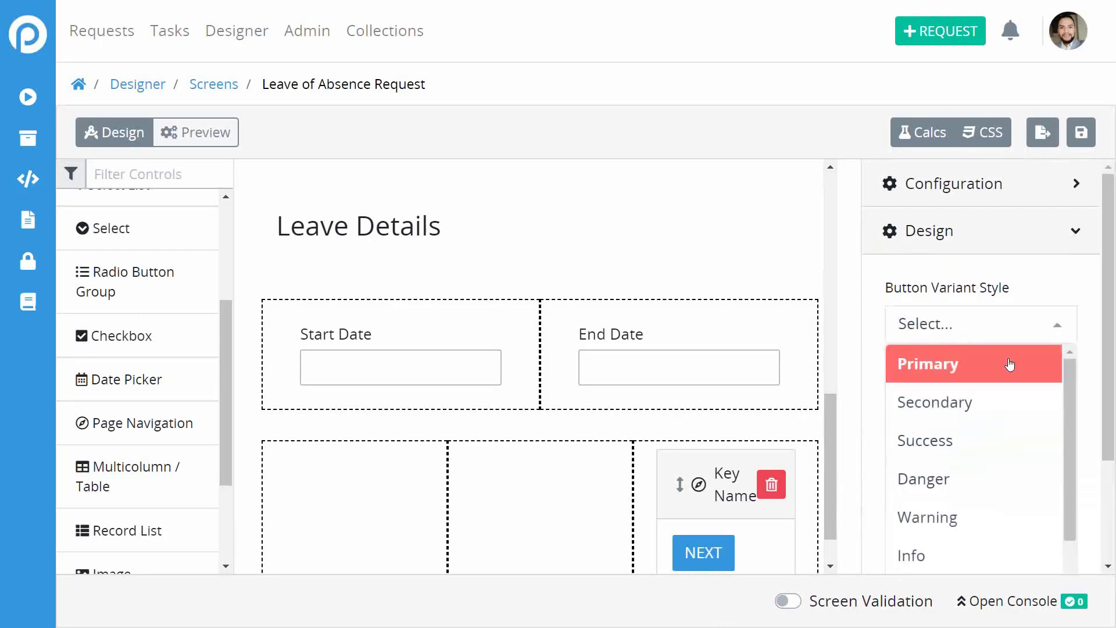
click(1085, 319)
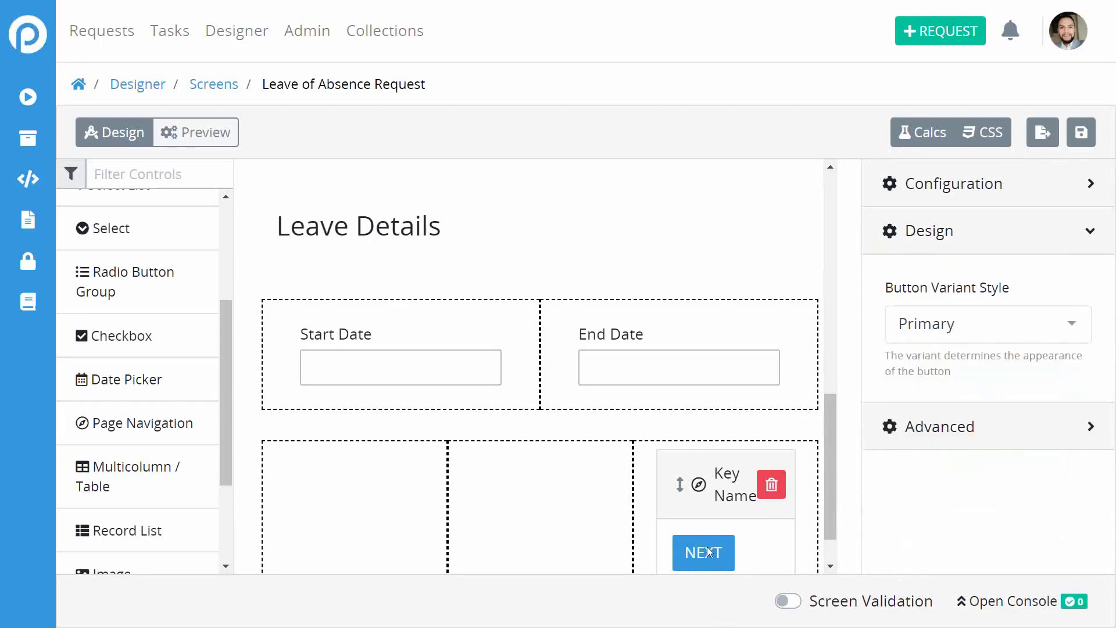
scroll(793, 314, up, 4)
scroll(792, 314, down, 5)
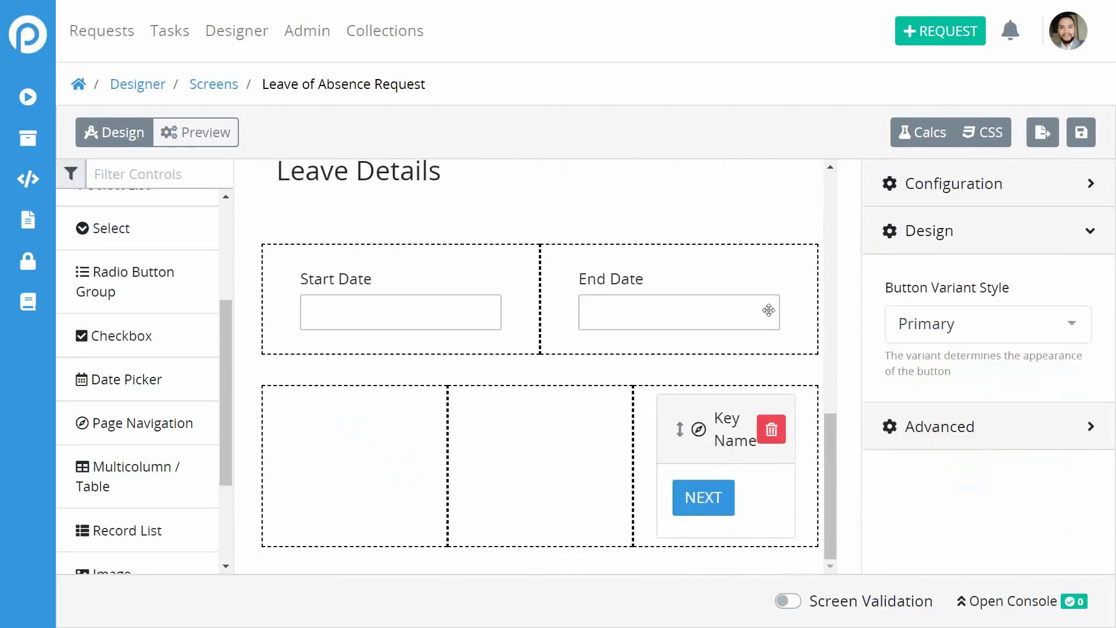
scroll(769, 309, up, 6)
scroll(768, 309, down, 2)
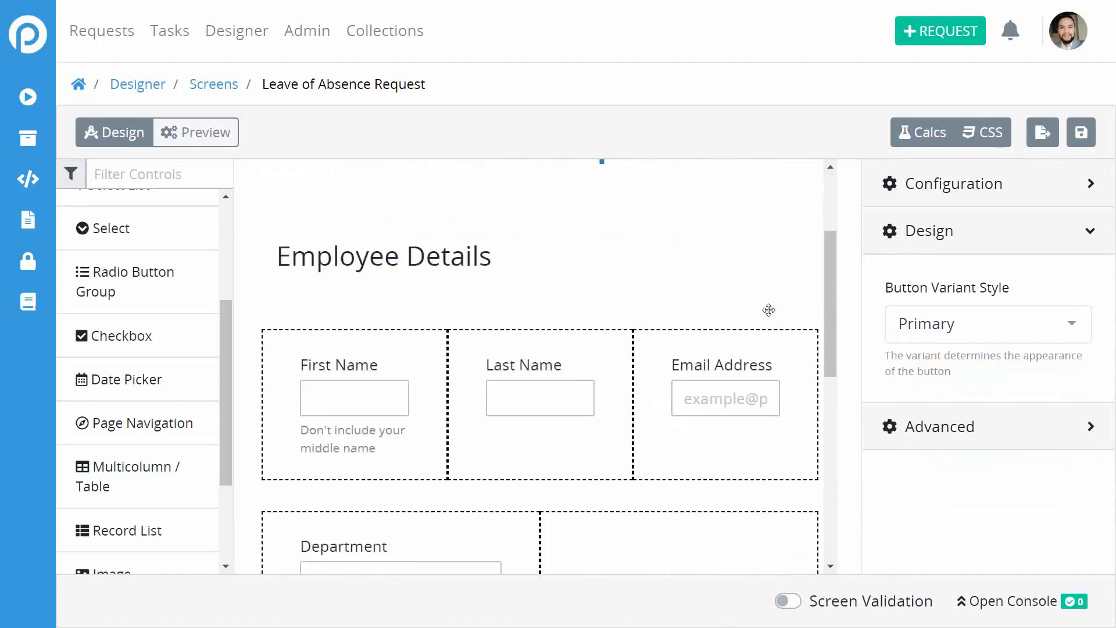
scroll(769, 310, up, 3)
click(1082, 134)
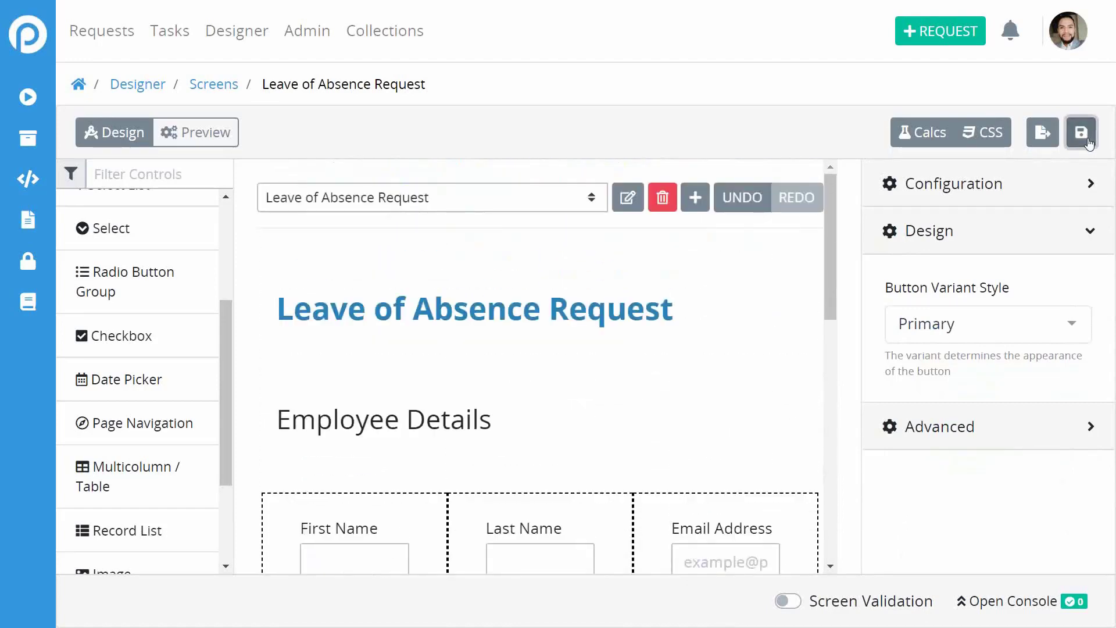
Switch to Leave Request Page 2 and add a Multicolumn / Table below the File Upload.
click(599, 199)
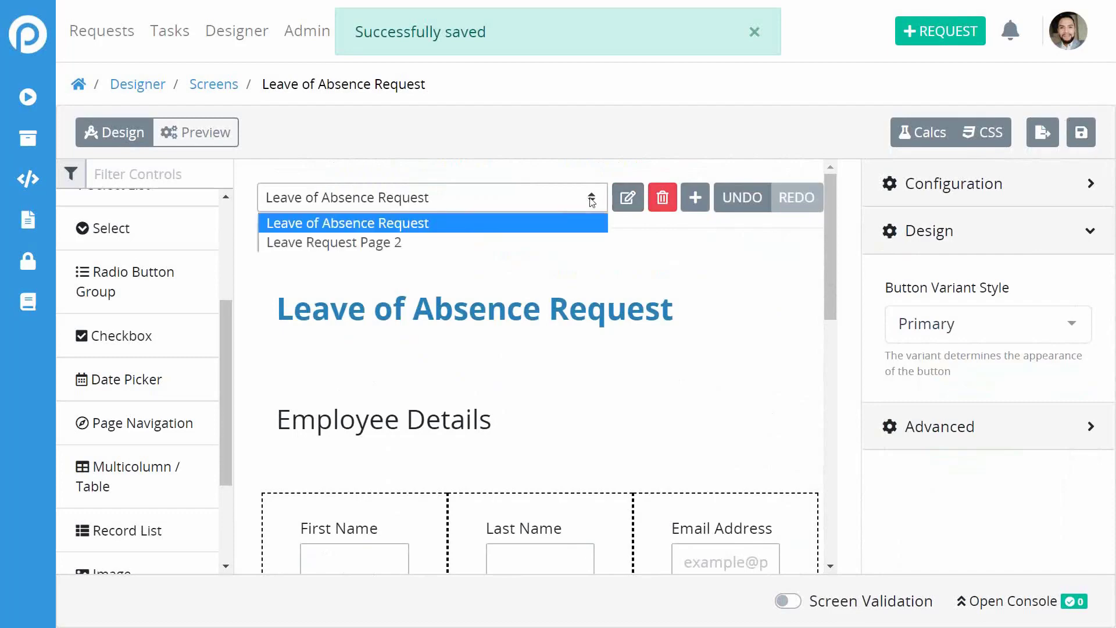
click(517, 240)
scroll(755, 315, down, 3)
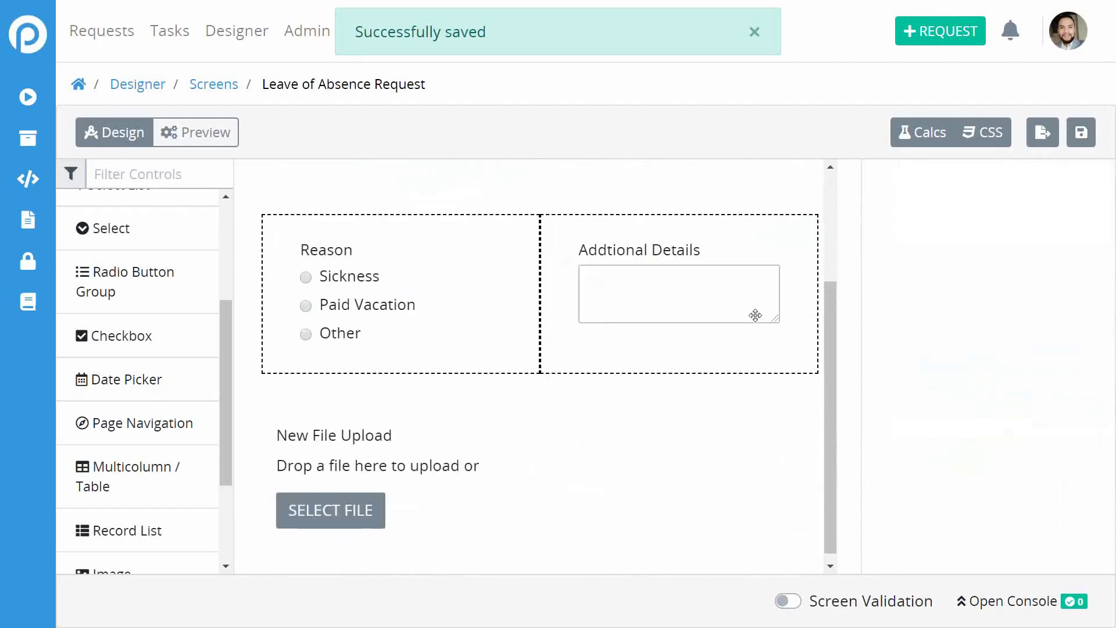
key(super+Tab)
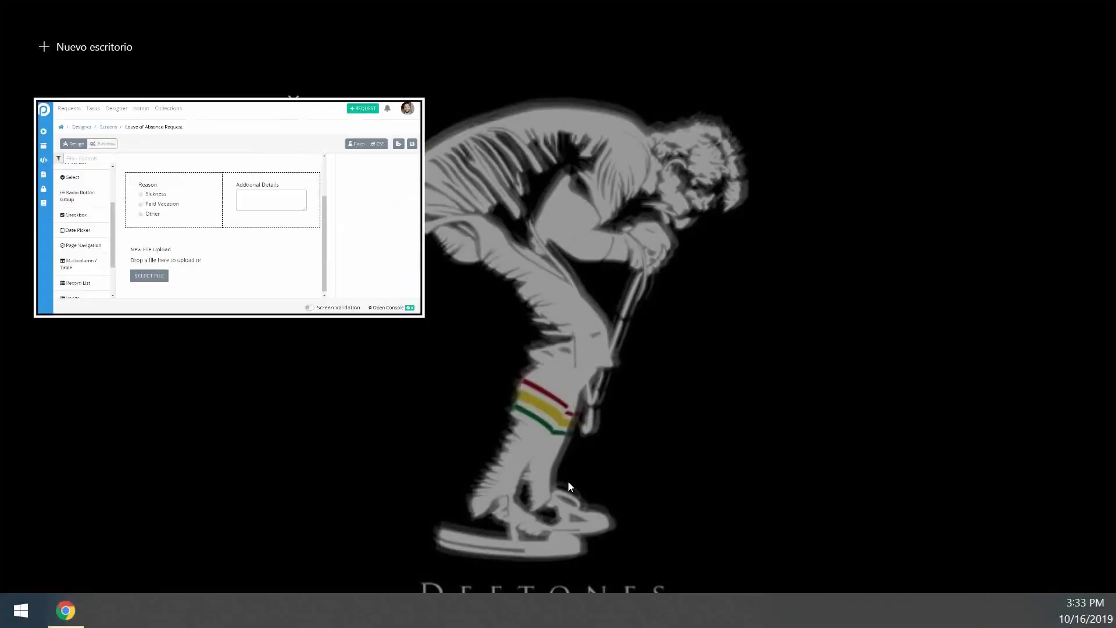
click(200, 267)
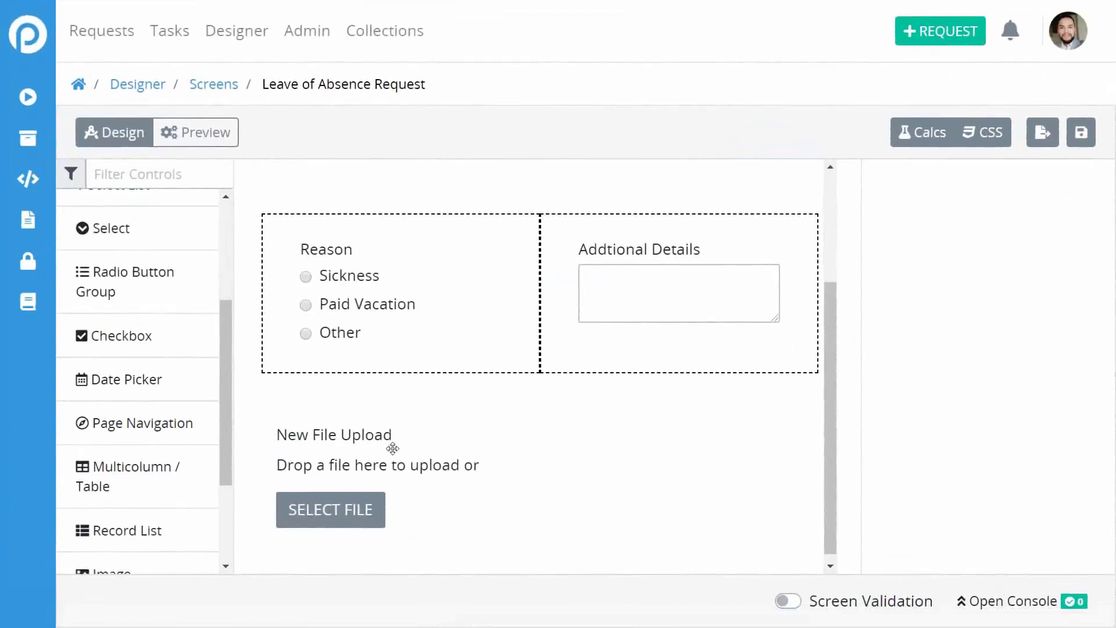
drag(226, 380, 224, 429)
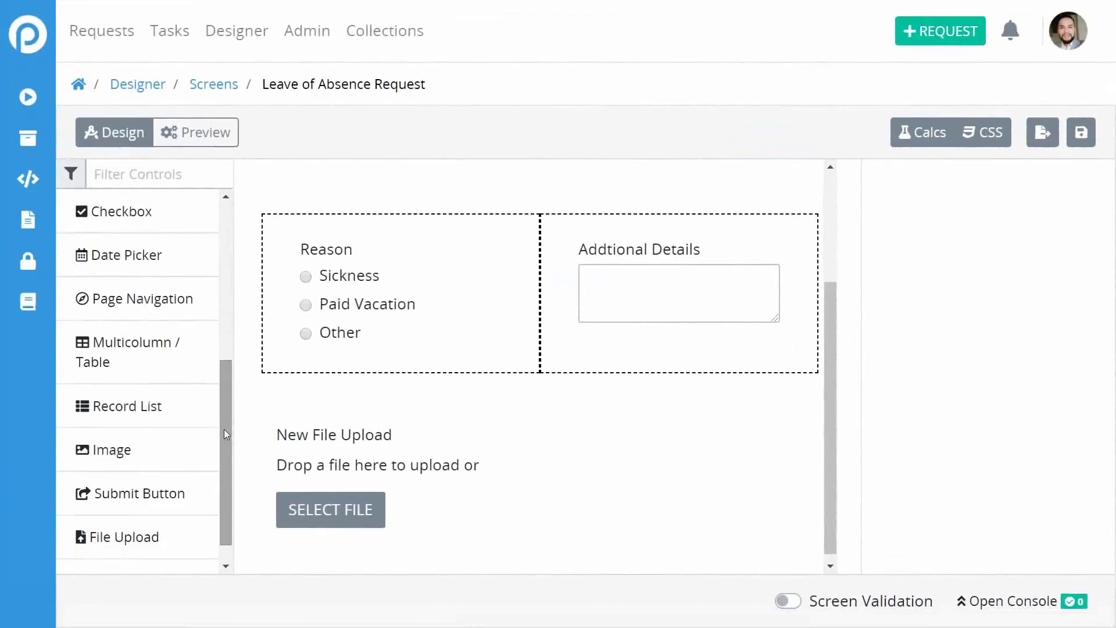
drag(116, 343, 516, 506)
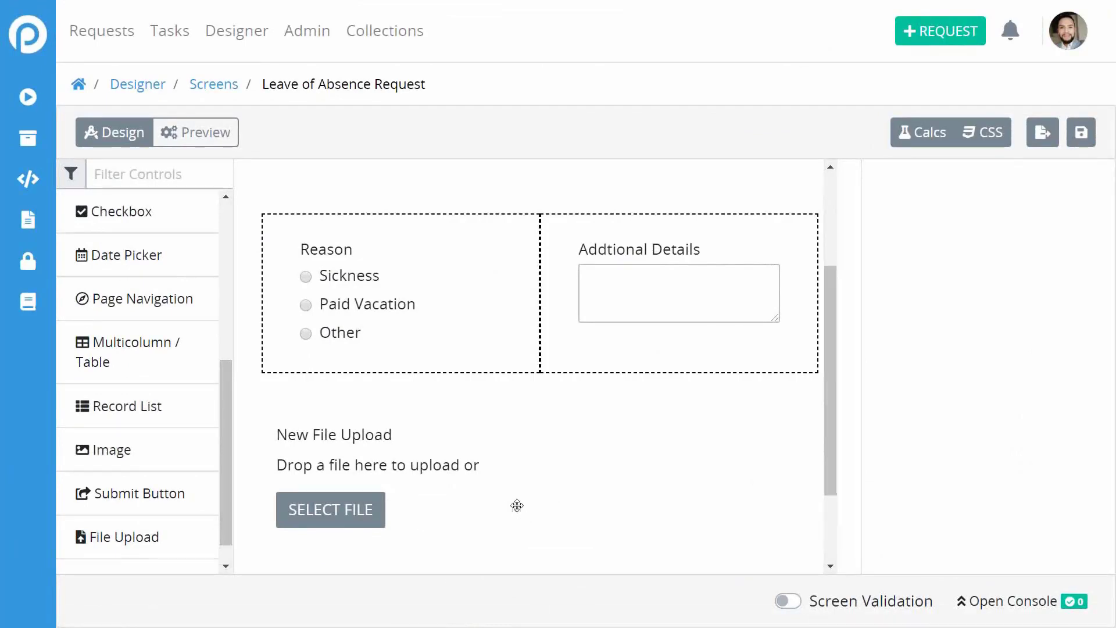
click(434, 509)
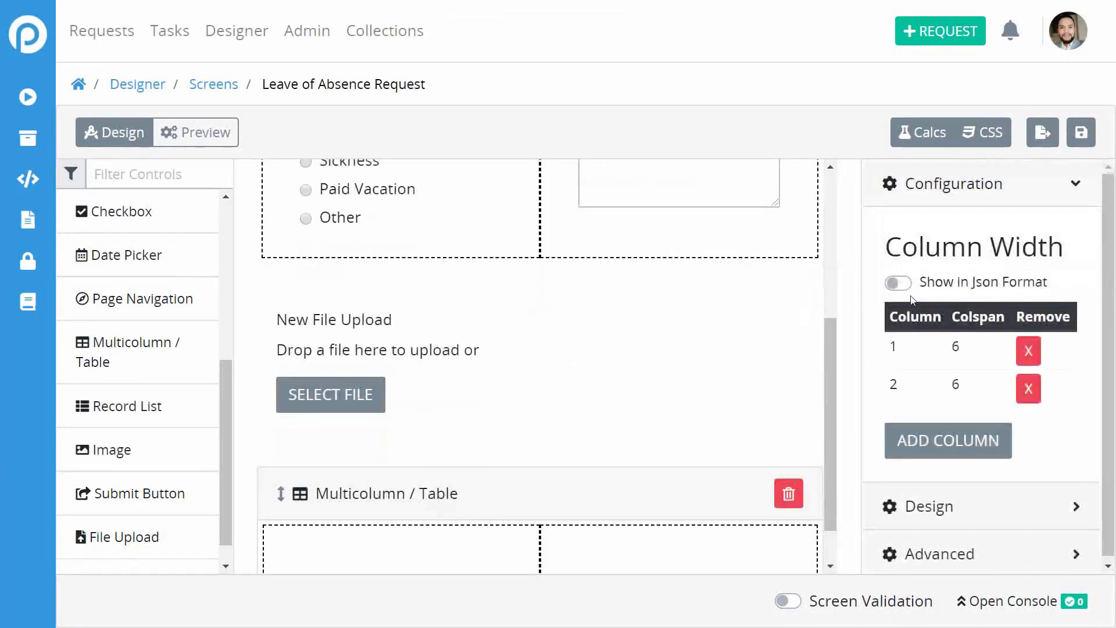
Change the first two column widths in the table's JSON to 4.
click(907, 285)
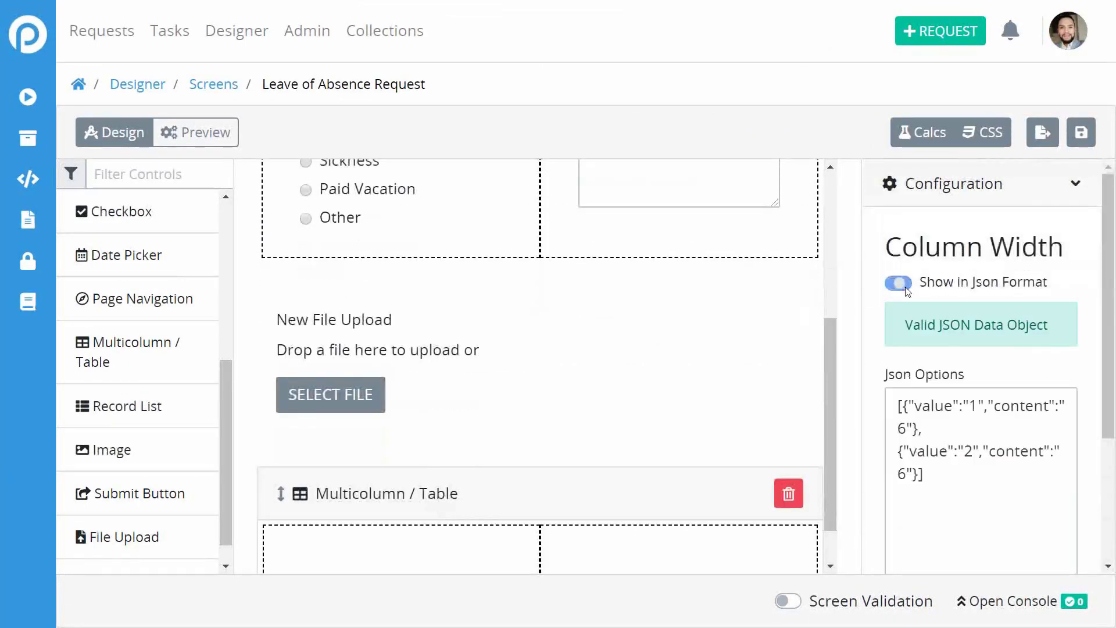
click(910, 429)
key(BackSpace)
text(4)
key(BackSpace)
text(4)
Add a third width-4 column, apply it, and drop a Page Navigation button into column one.
drag(922, 473, 919, 429)
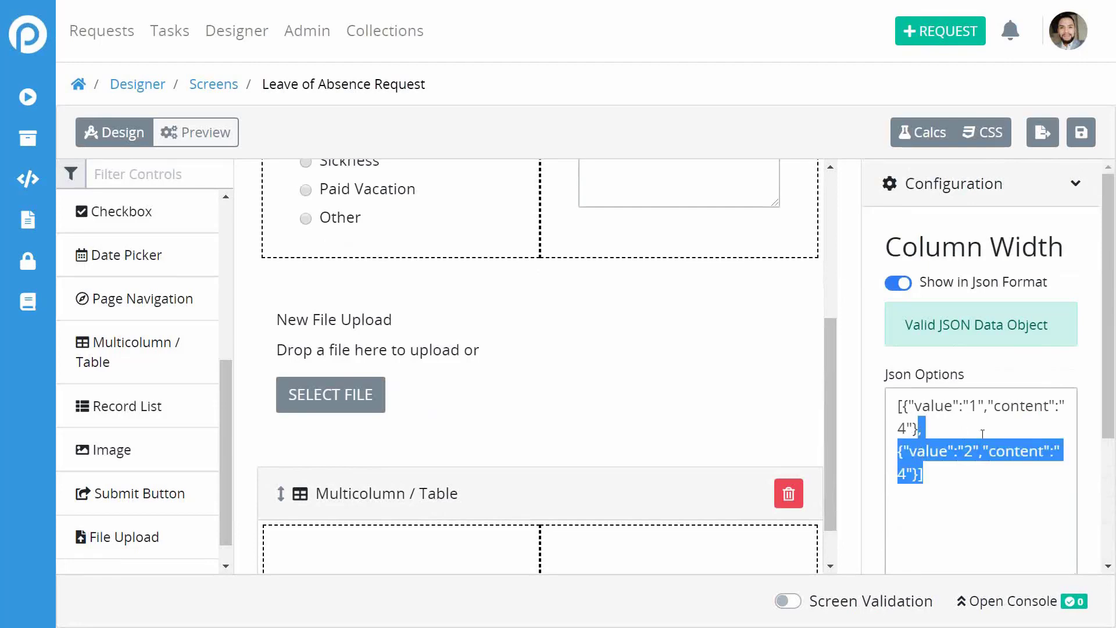
key(Right)
key(shift+Up)
key(shift+Up)
key(ctrl+c)
key(Right)
key(ctrl+v)
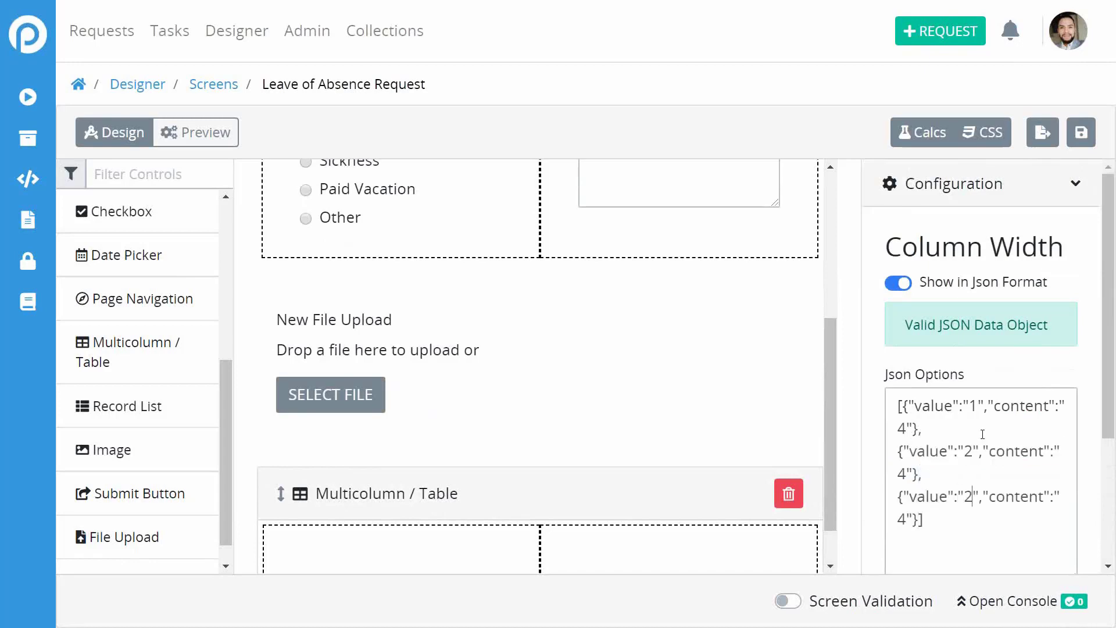
scroll(994, 521, down, 3)
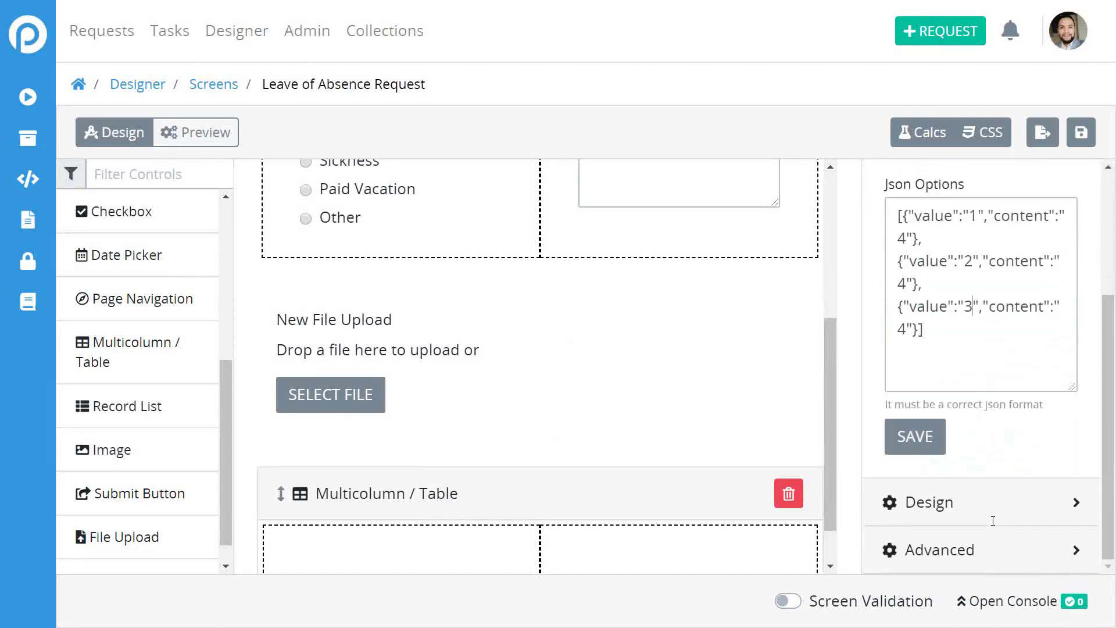
click(915, 440)
scroll(742, 391, down, 1)
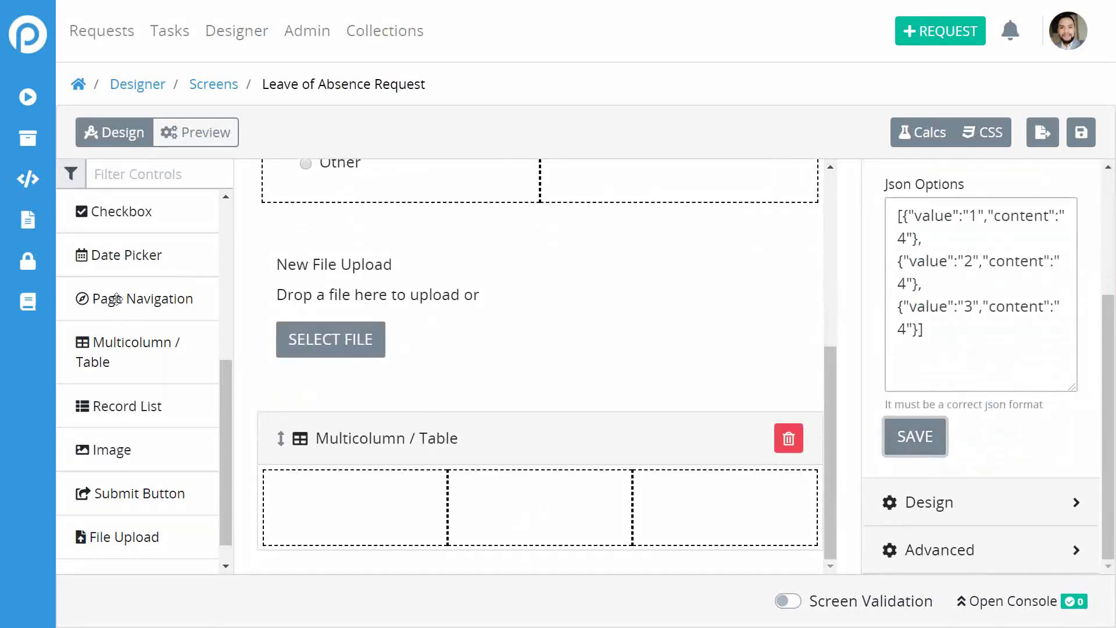
drag(116, 298, 307, 513)
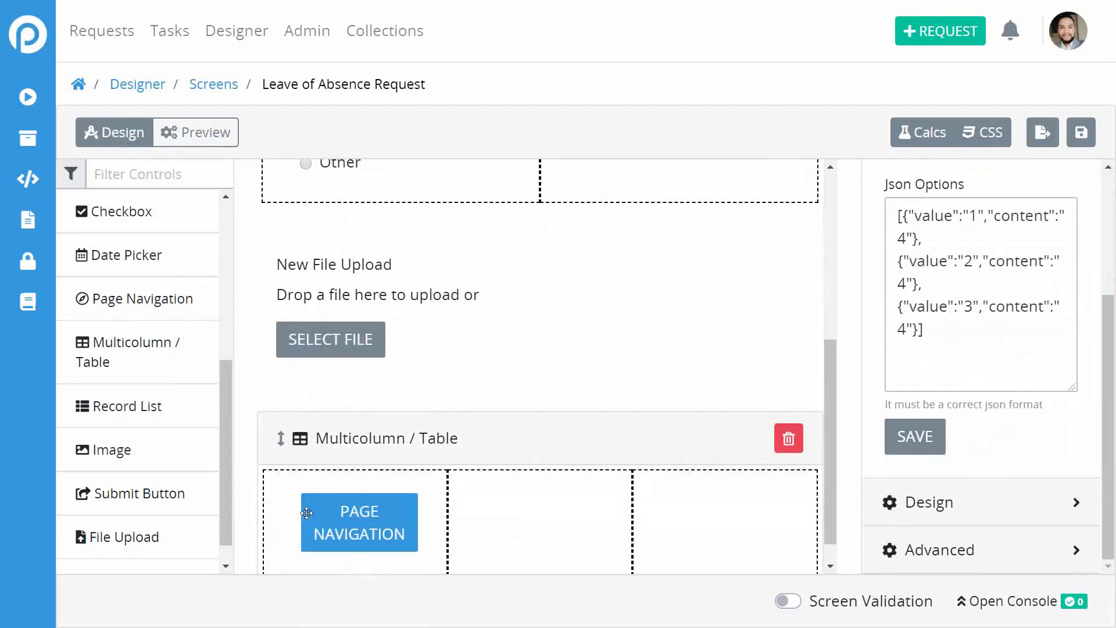
Label the button 'Previous' targeting Leave of Absence Request, and add a Submit Button to column three.
click(381, 516)
click(996, 295)
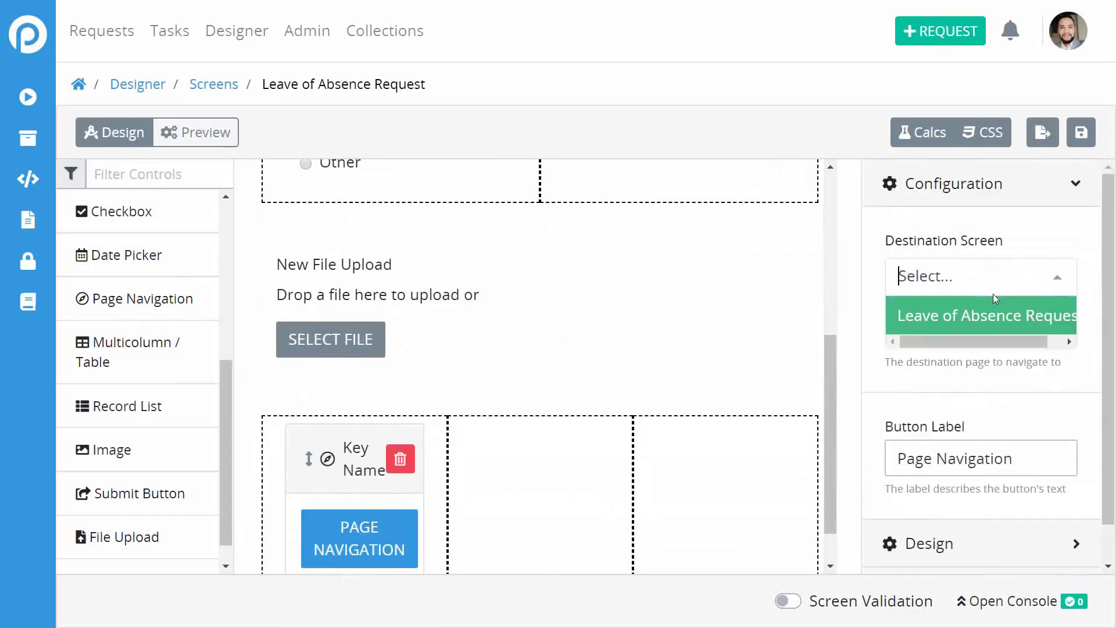
click(1010, 314)
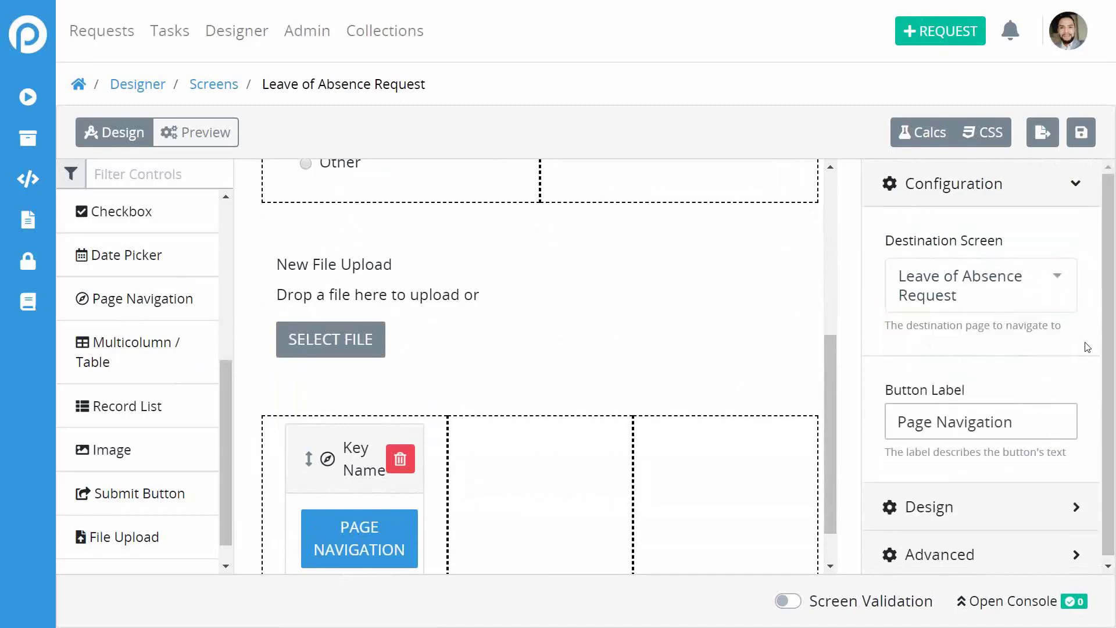
scroll(1087, 347, down, 1)
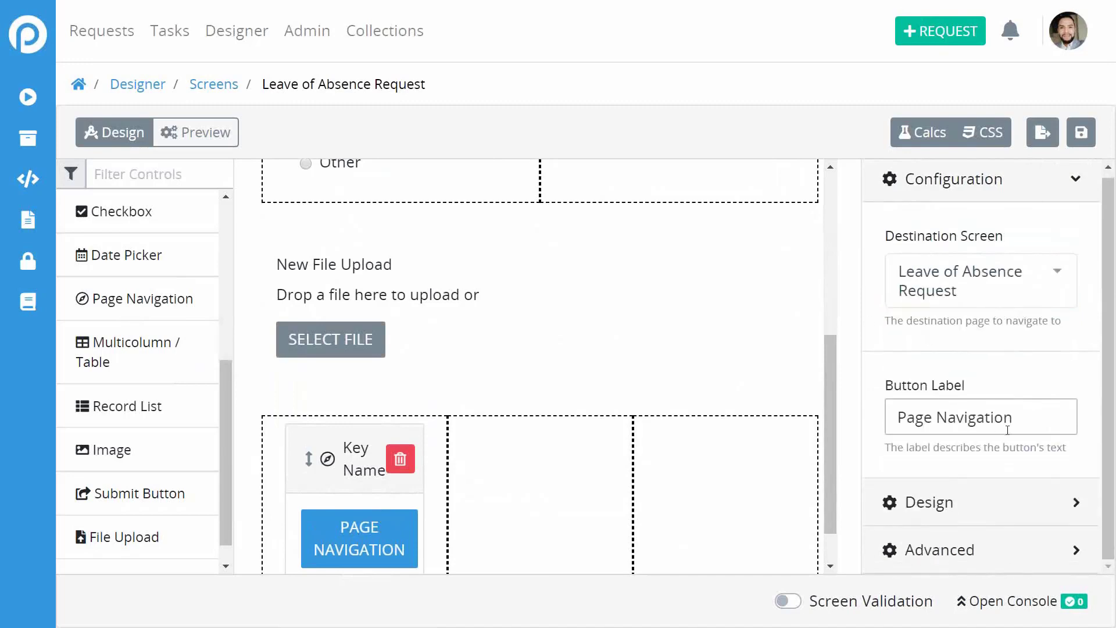
drag(1029, 421, 888, 427)
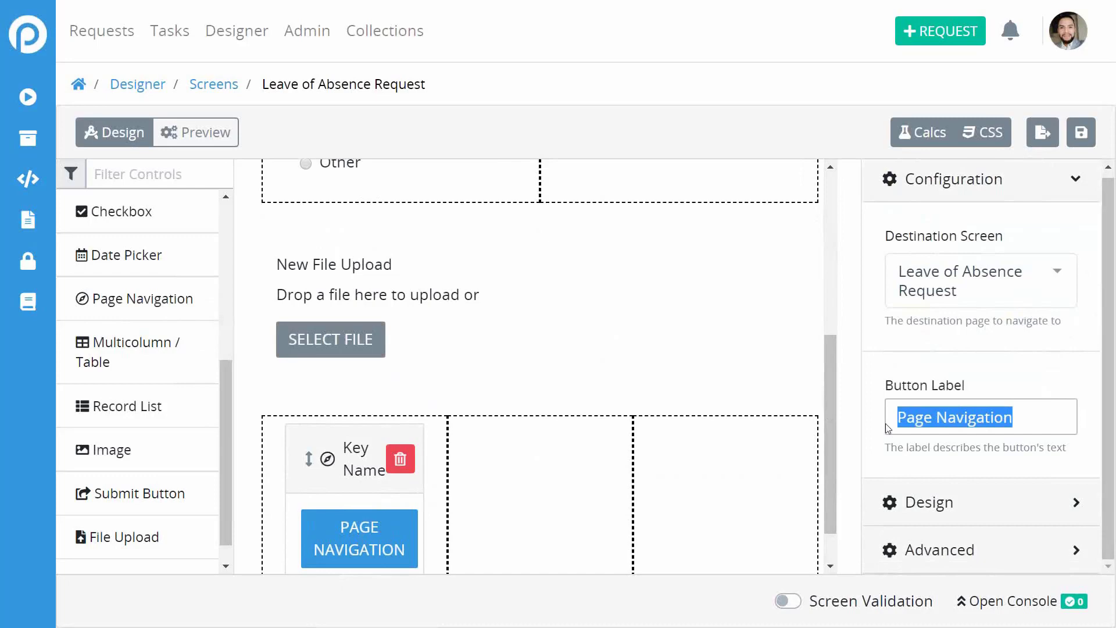
text(Previous)
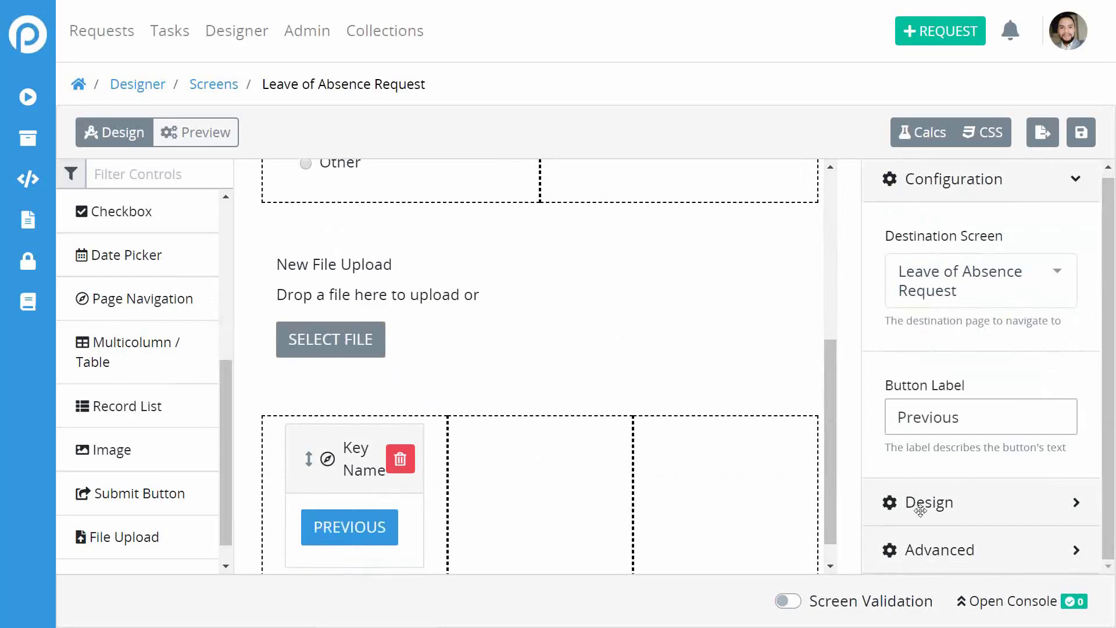
scroll(124, 481, down, 1)
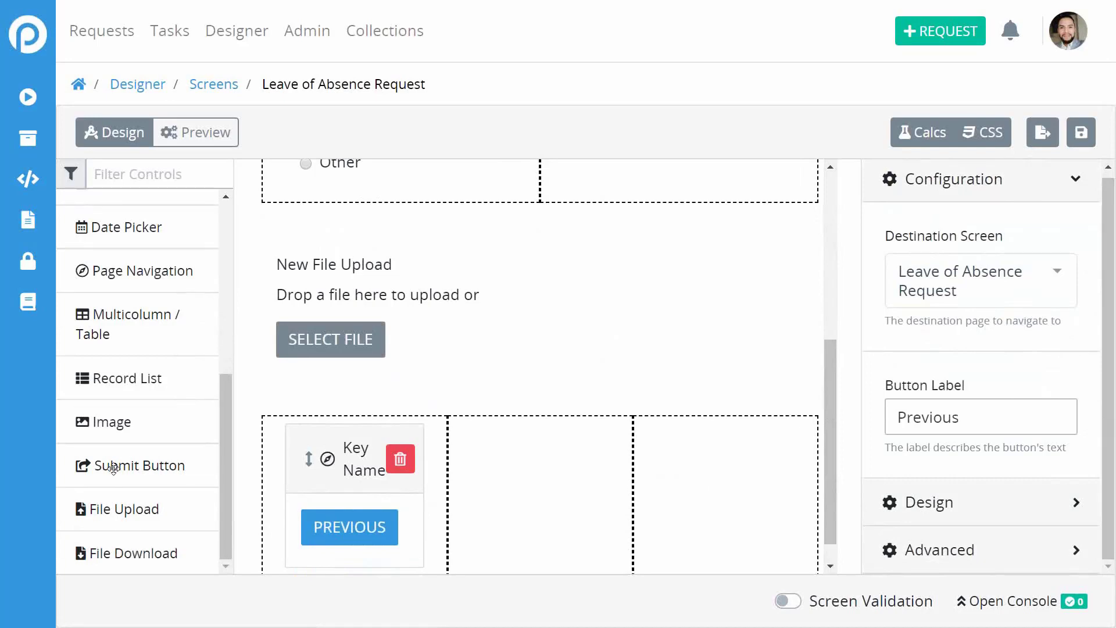
drag(112, 463, 694, 517)
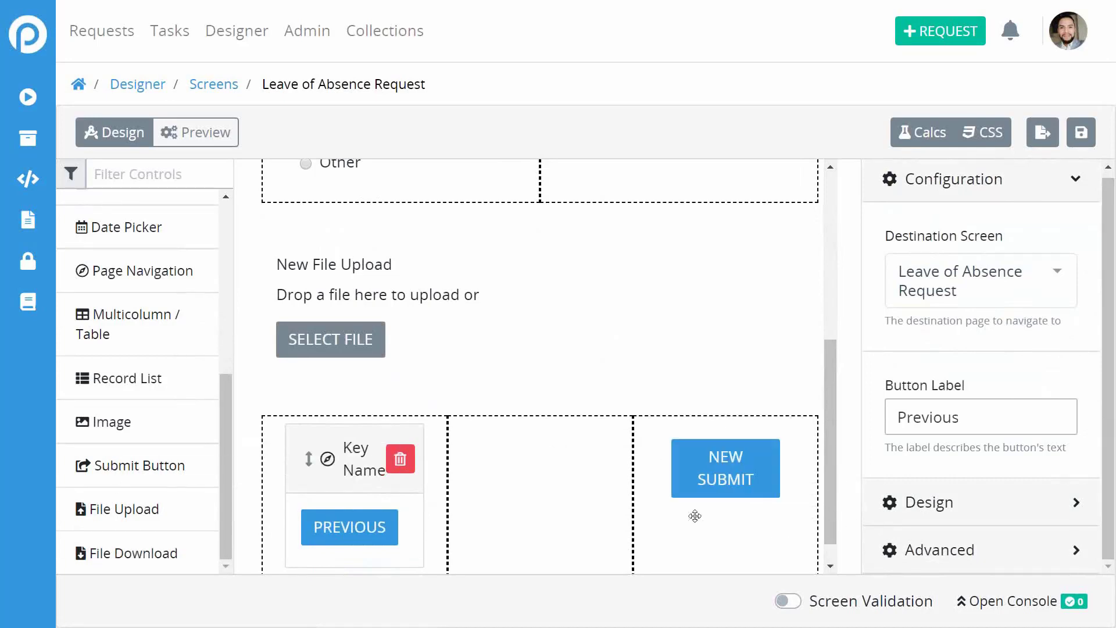
Give the submit button variable name 'submit' and label 'Submit Request'.
click(727, 475)
click(976, 271)
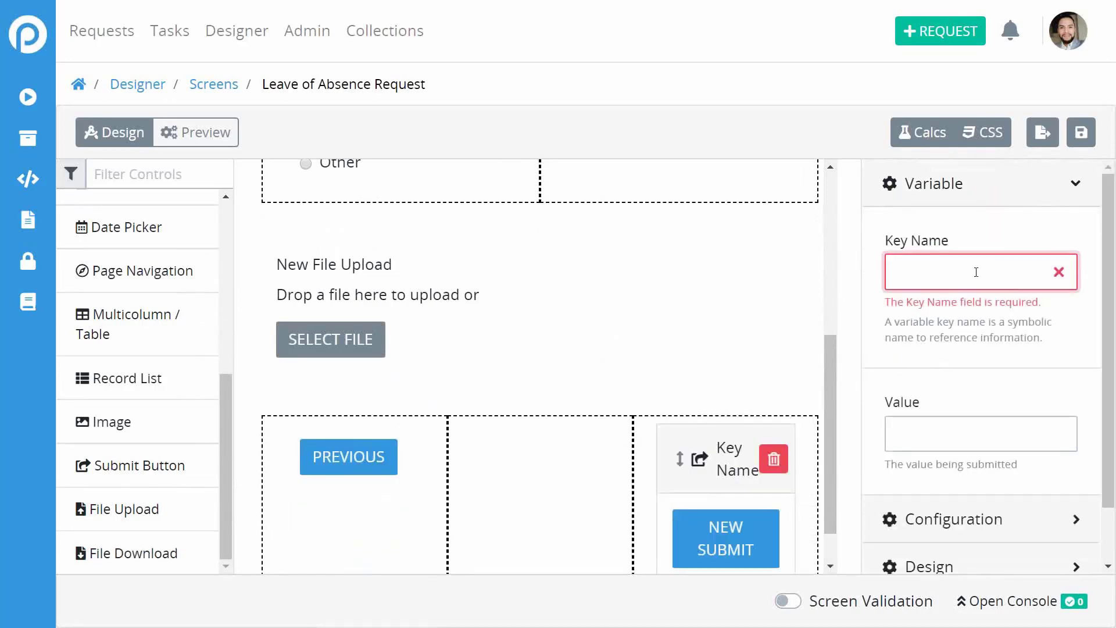
text(submit)
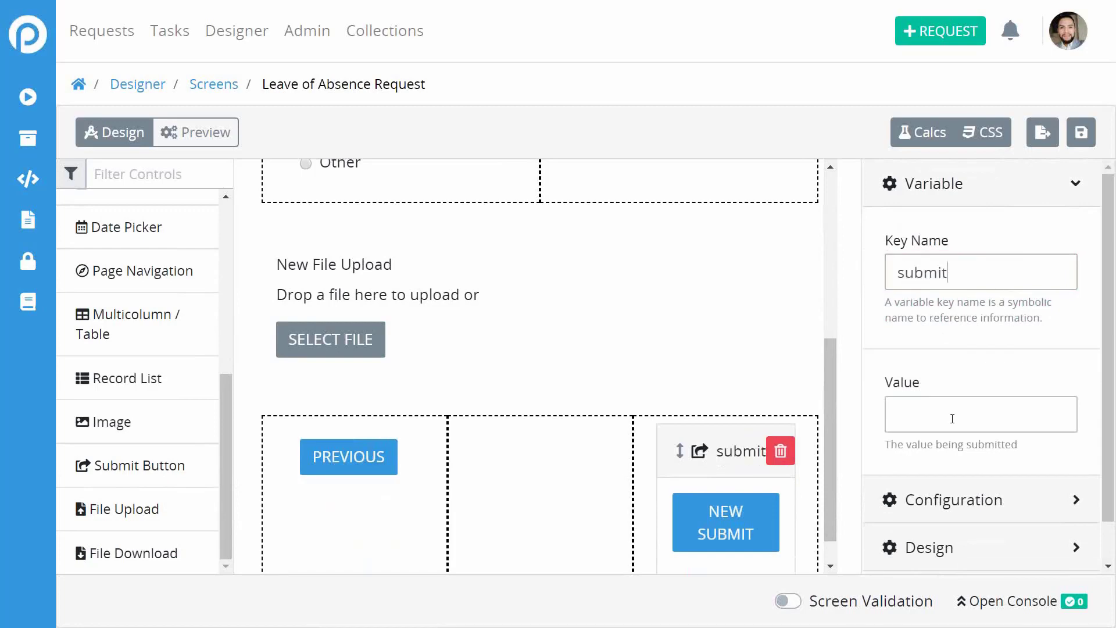
scroll(952, 418, down, 1)
click(949, 463)
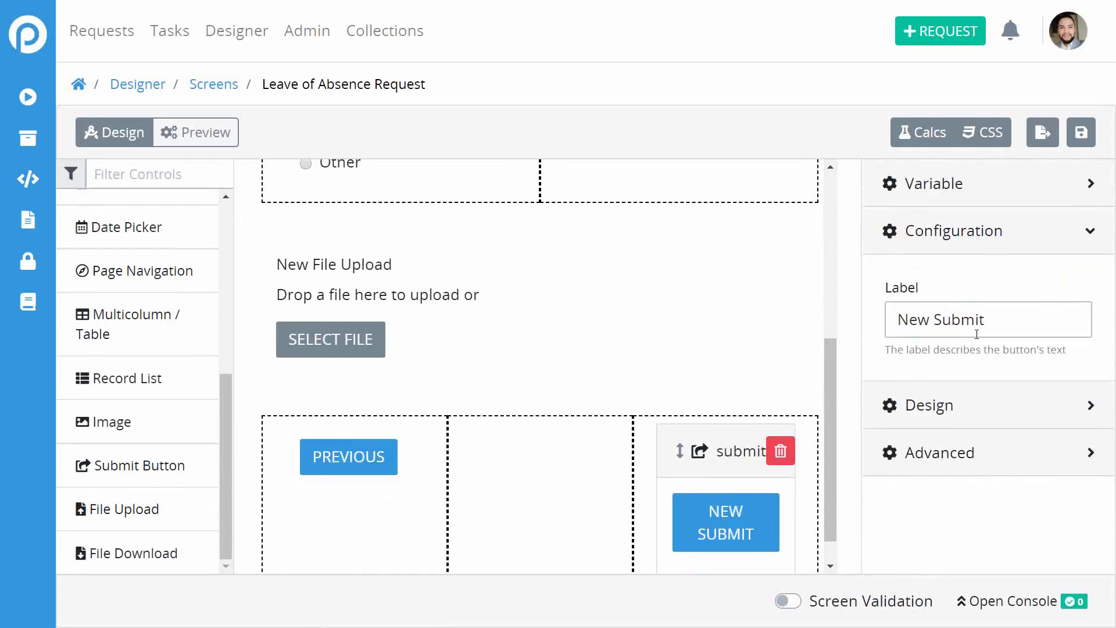
triple_click(963, 320)
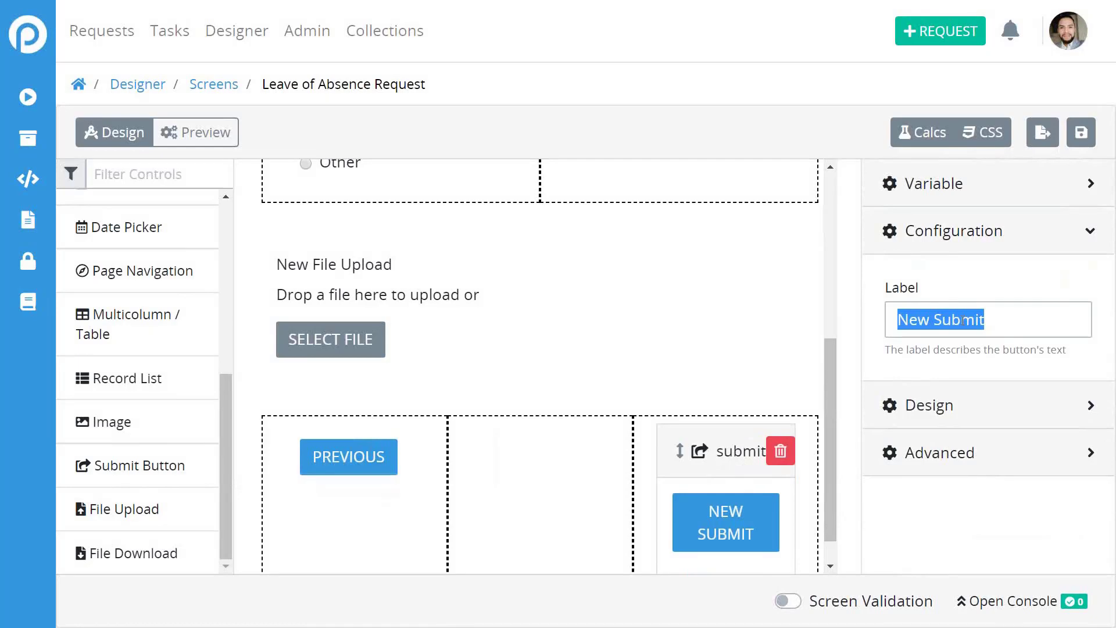
text(B)
key(BackSpace)
text(Subm)
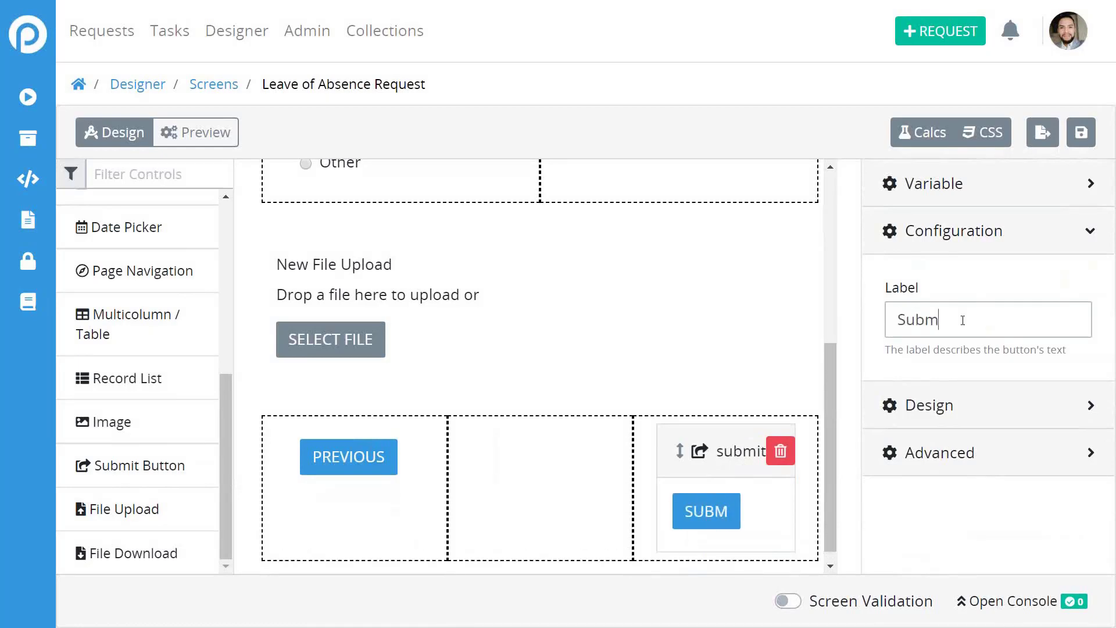
text(it Request)
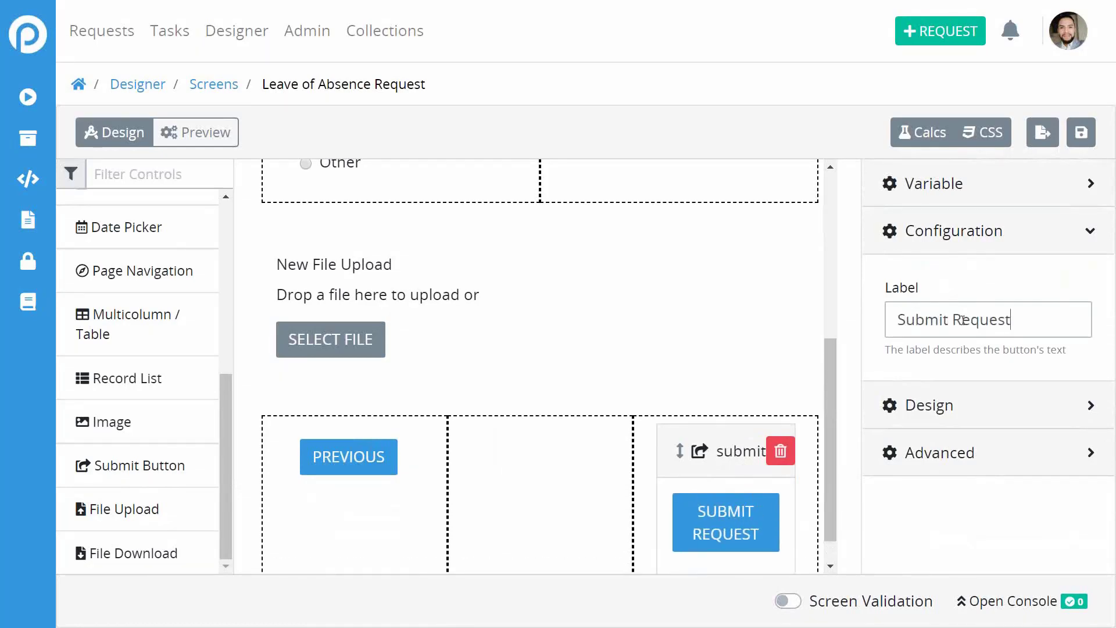
Select the File Upload control and save the screen.
click(723, 326)
scroll(724, 325, up, 5)
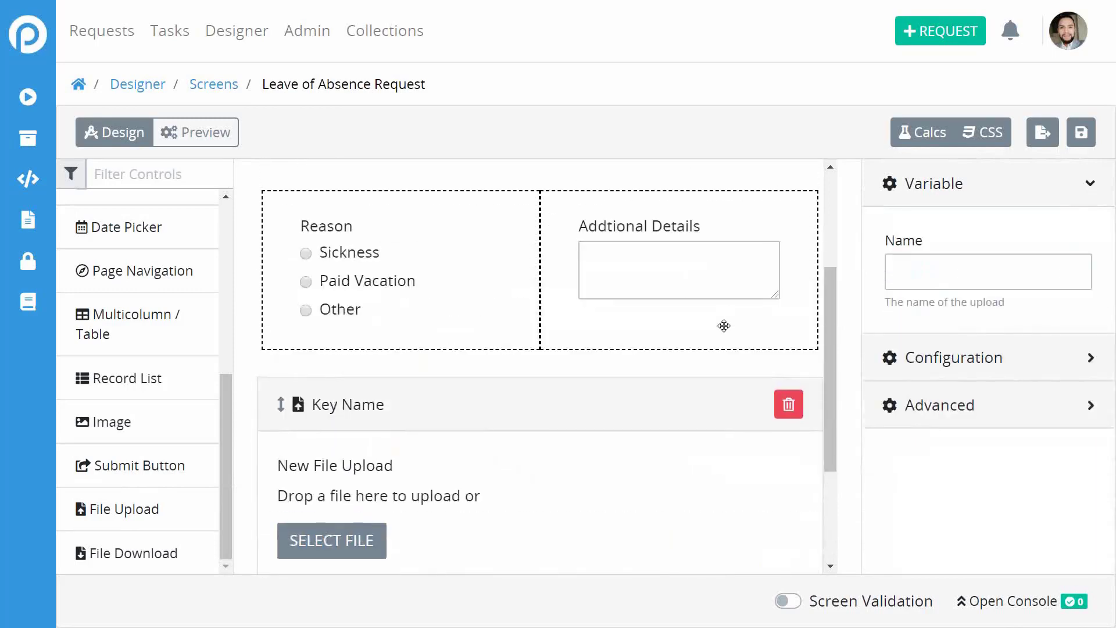
scroll(724, 326, down, 5)
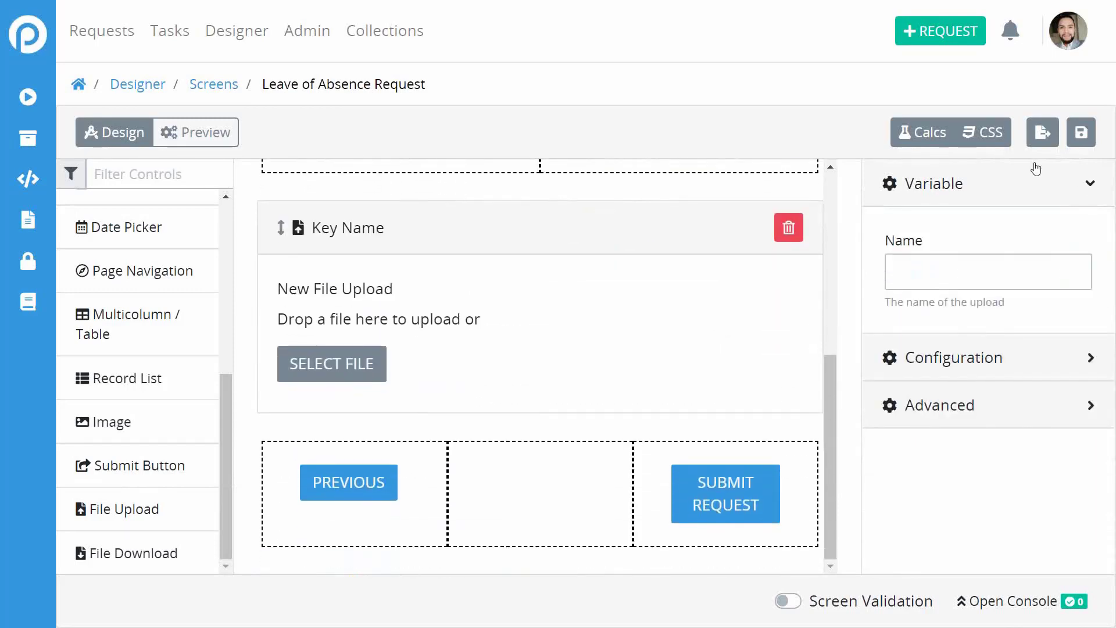
click(1088, 138)
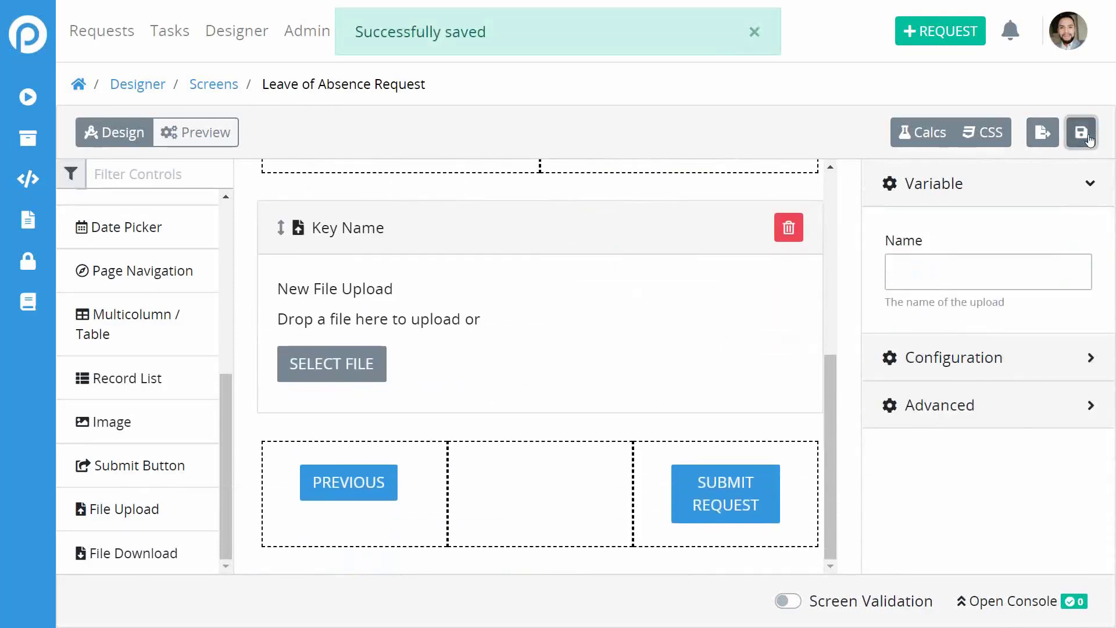
In Preview, enter the requester's name and e-mail, department Administration, and leave dates 21 to 25.
click(200, 145)
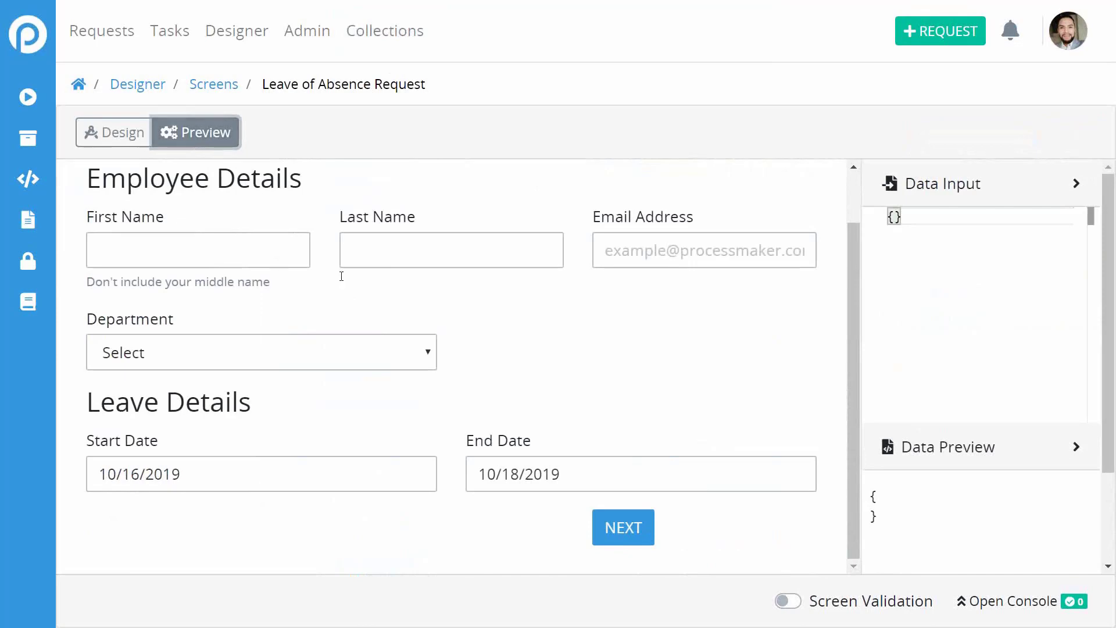
scroll(599, 416, up, 1)
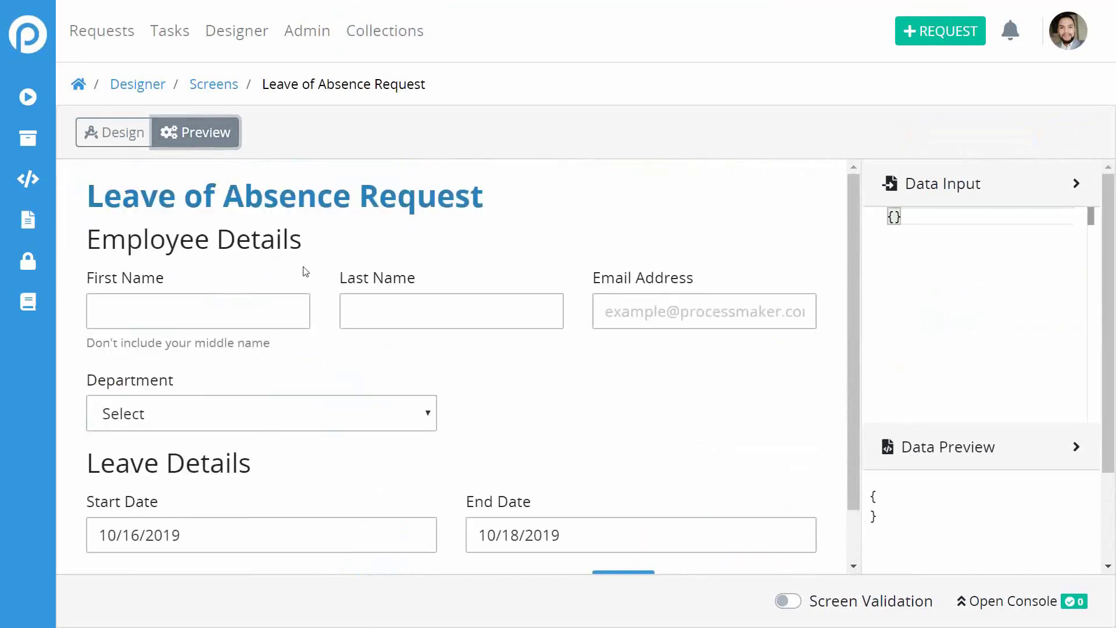
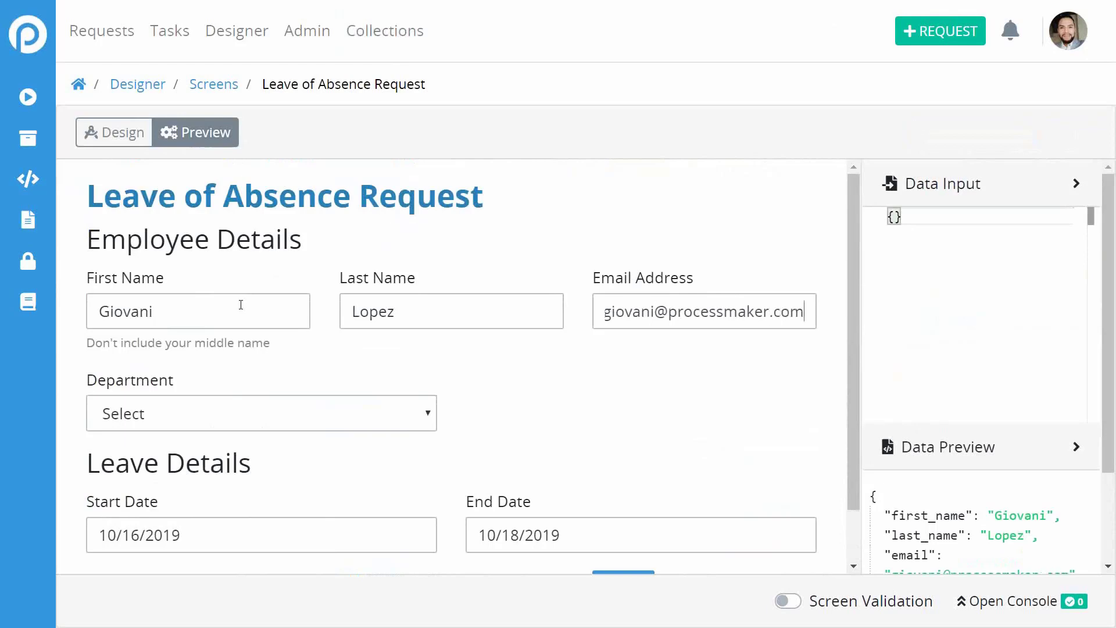
scroll(162, 384, down, 1)
click(192, 362)
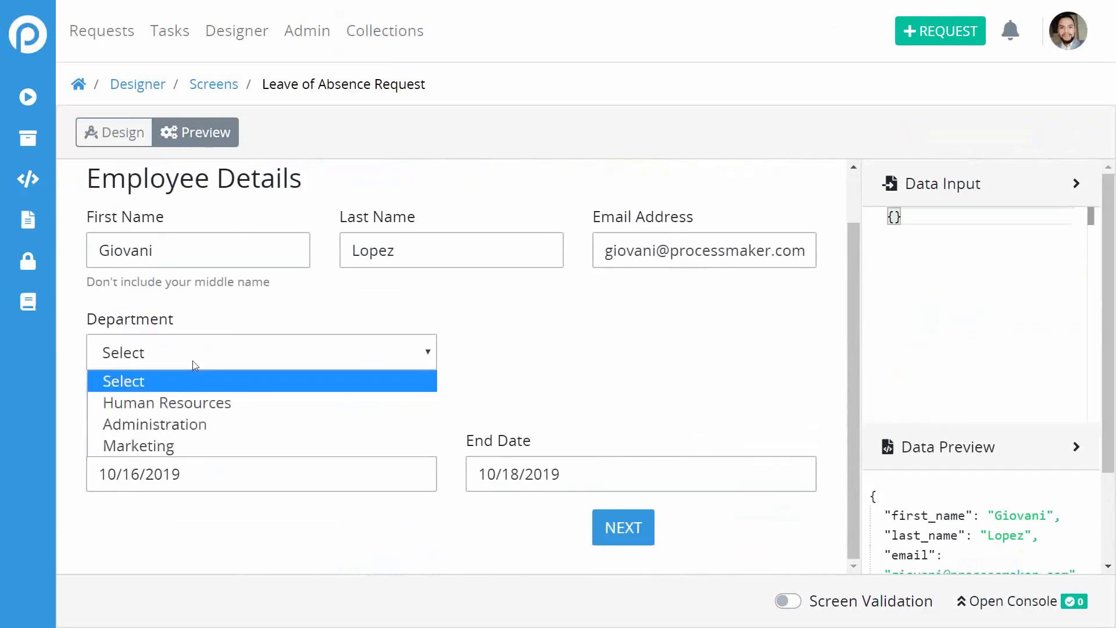
click(186, 422)
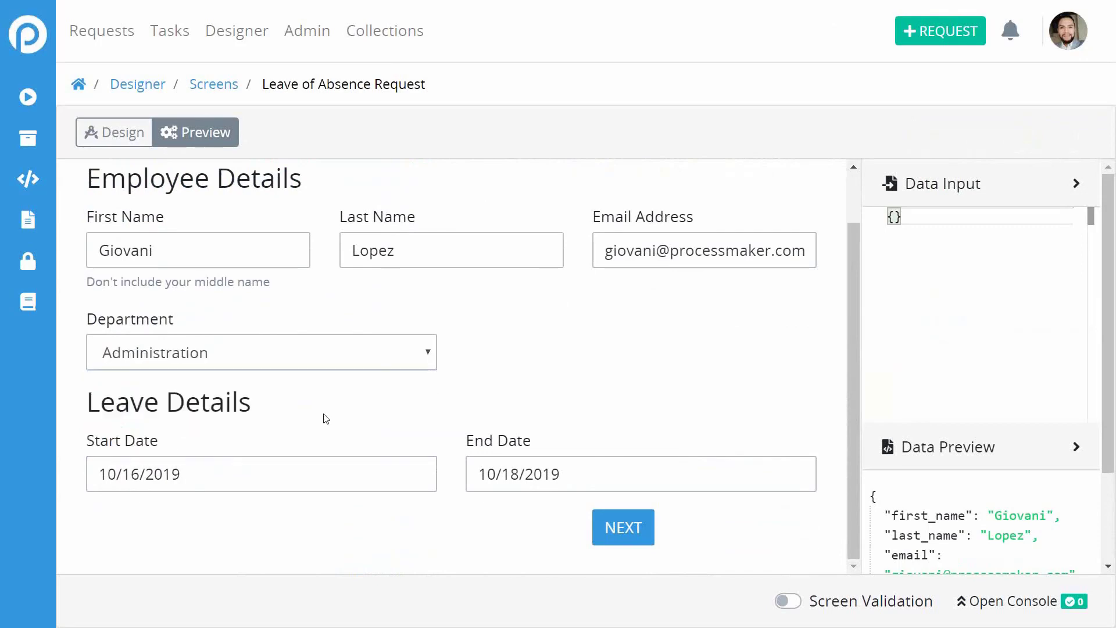
click(274, 474)
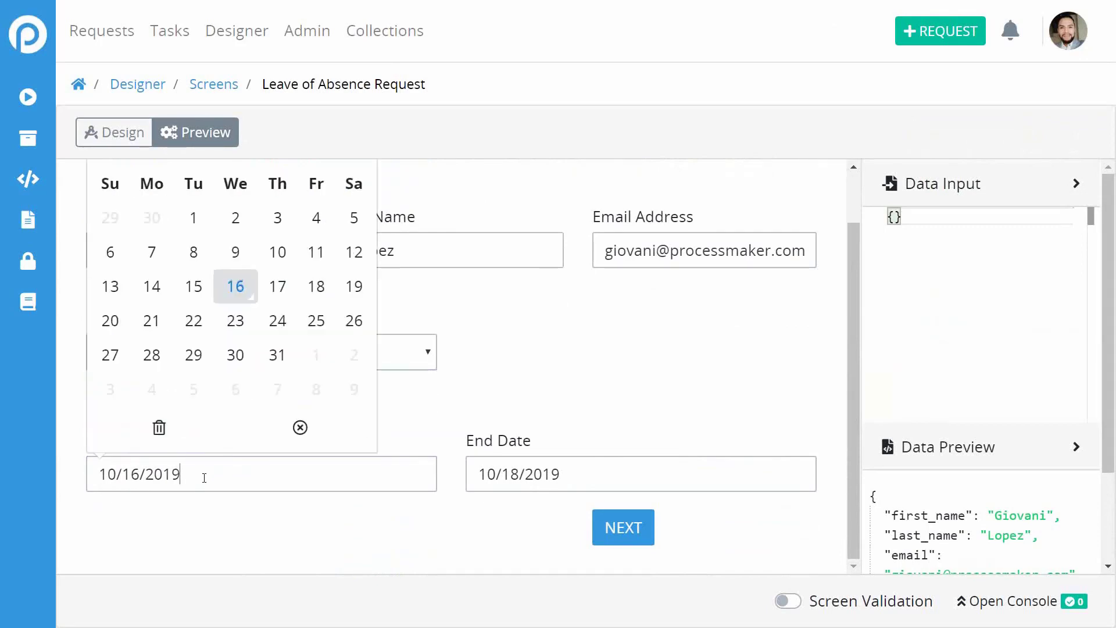
click(150, 319)
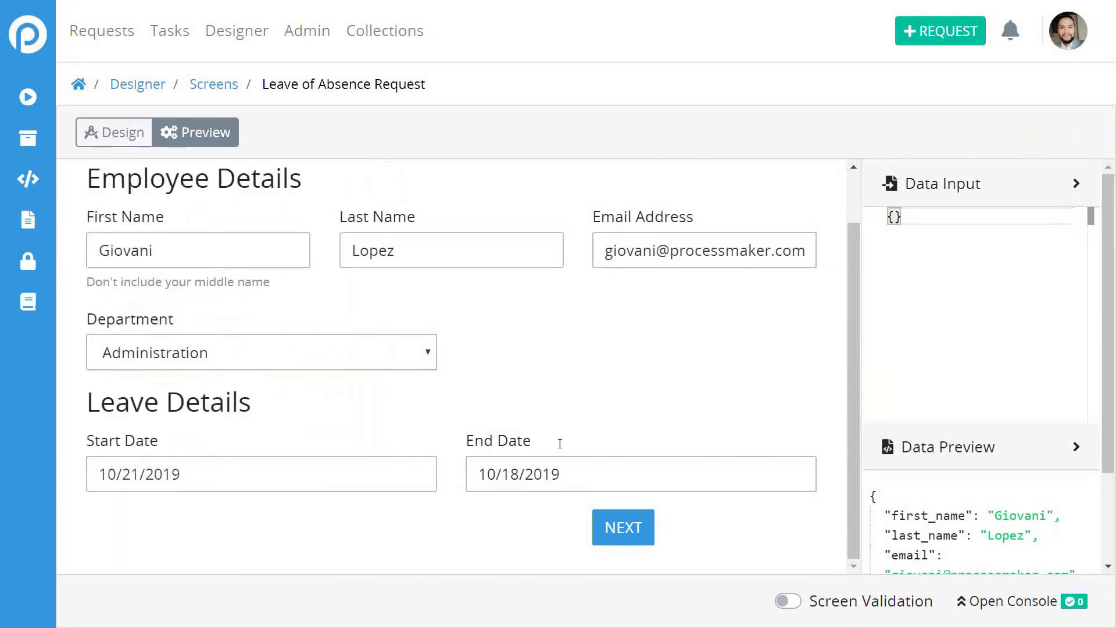
click(560, 445)
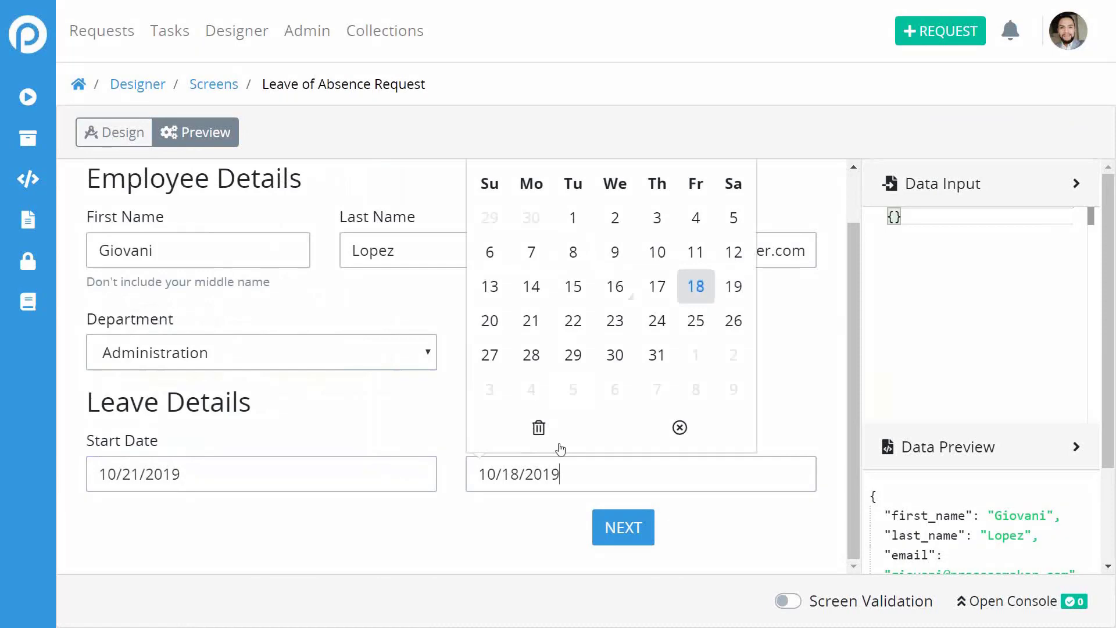
click(692, 325)
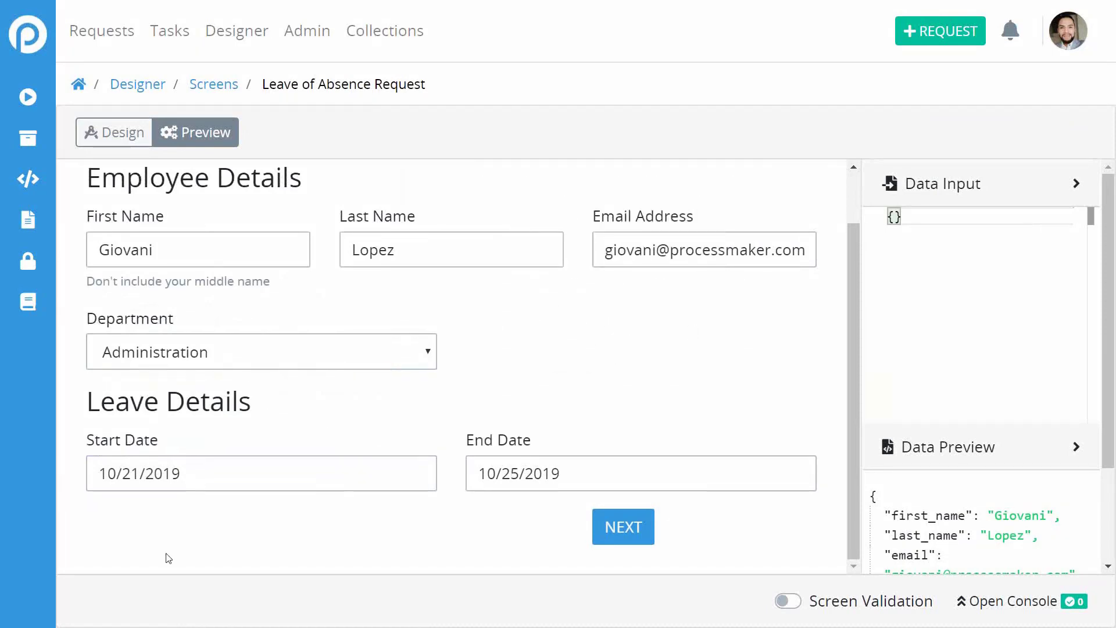
Test paging by moving between the first page and the Reason for taking this leave page.
click(622, 528)
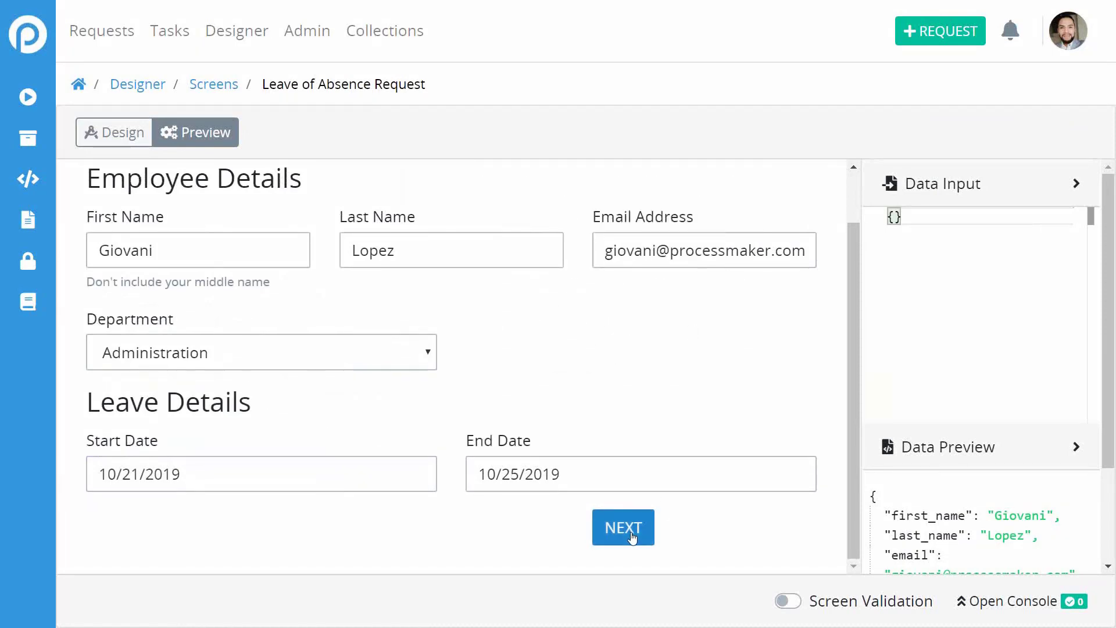
click(163, 486)
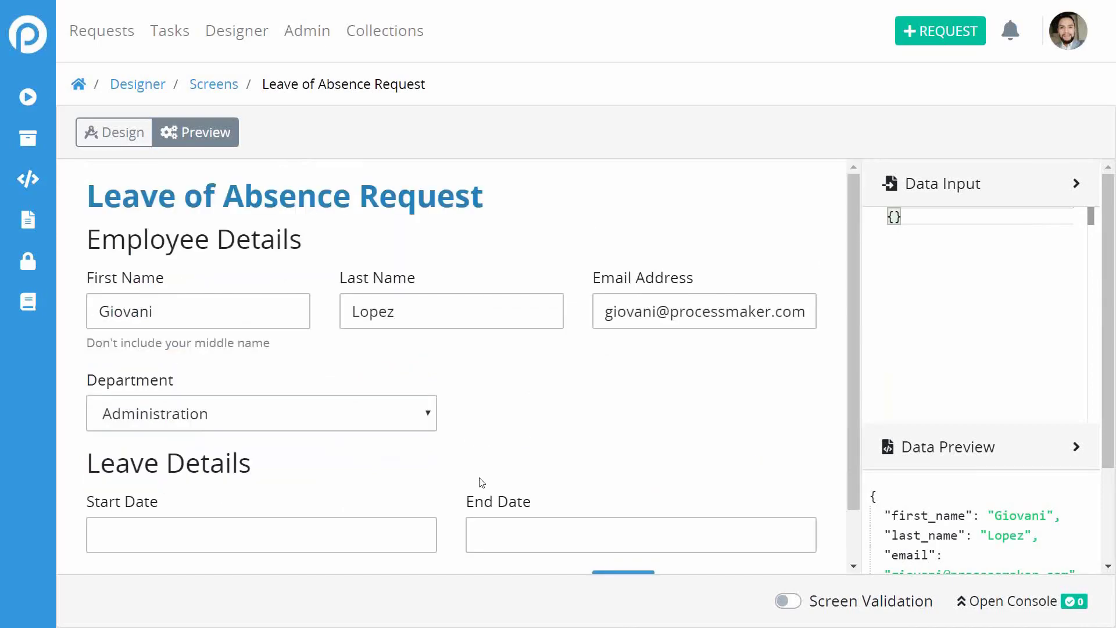
scroll(646, 437, down, 1)
click(629, 524)
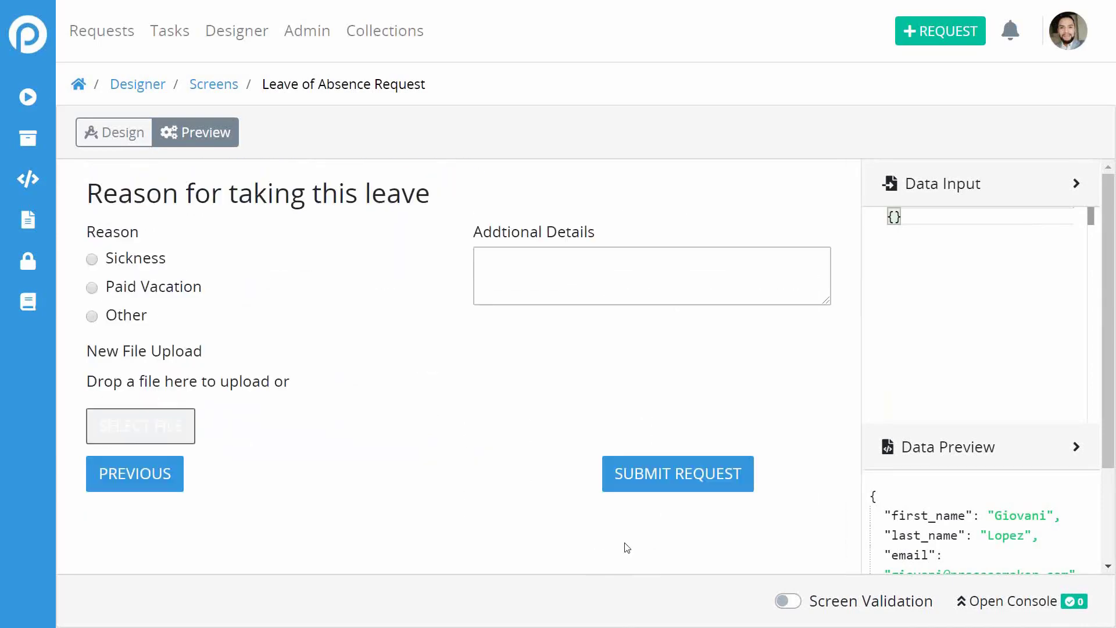
click(124, 476)
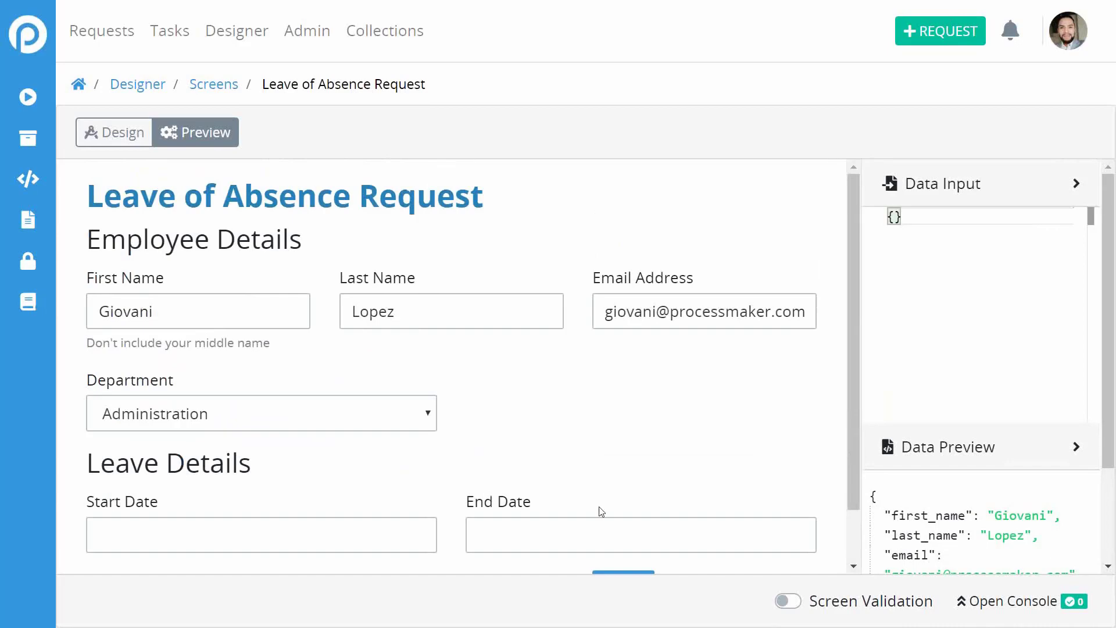
scroll(652, 389, down, 1)
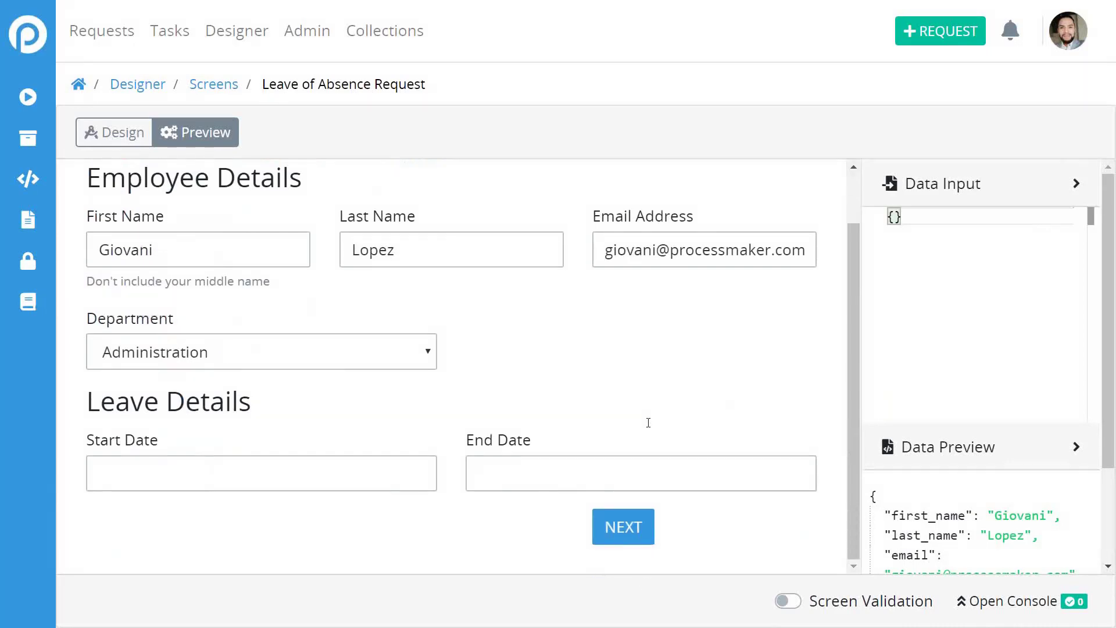
click(623, 525)
click(147, 488)
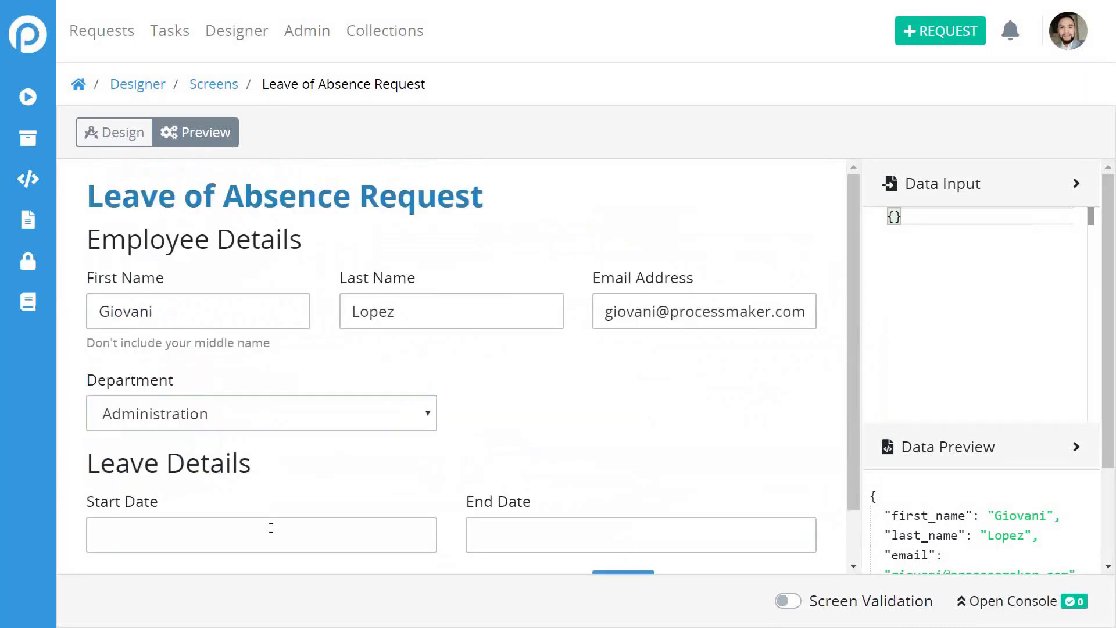
Pick October 21 as Start Date and October 25 as End Date.
click(270, 529)
click(151, 381)
click(495, 521)
click(696, 381)
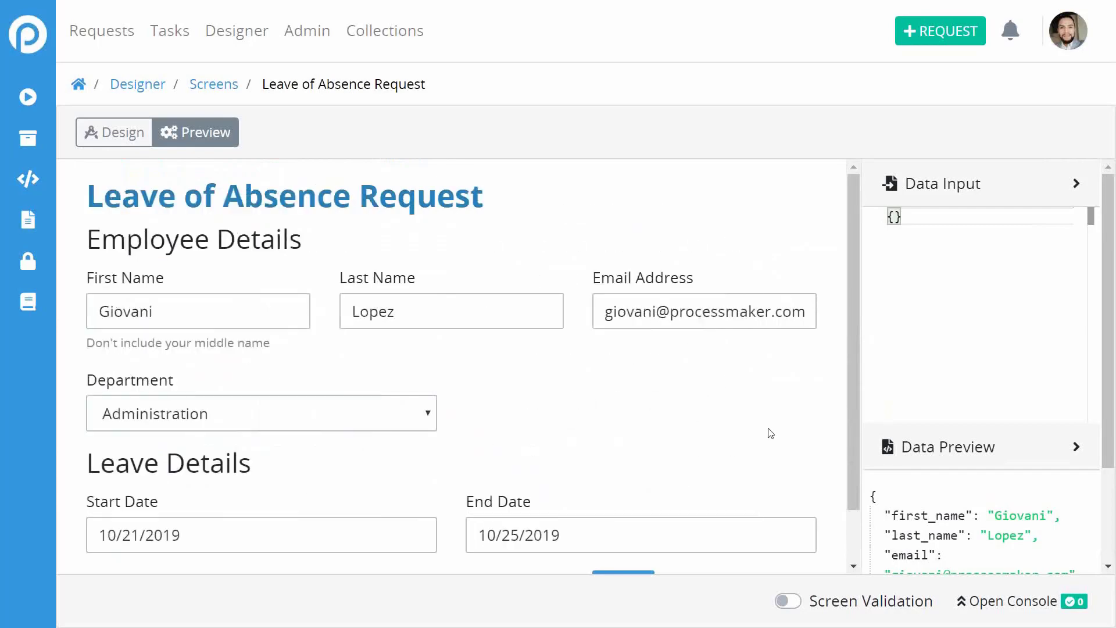
scroll(810, 448, down, 1)
Choose Paid Vacation, enter 'Already approved by my supervisor', submit the request and dismiss the alert.
click(624, 529)
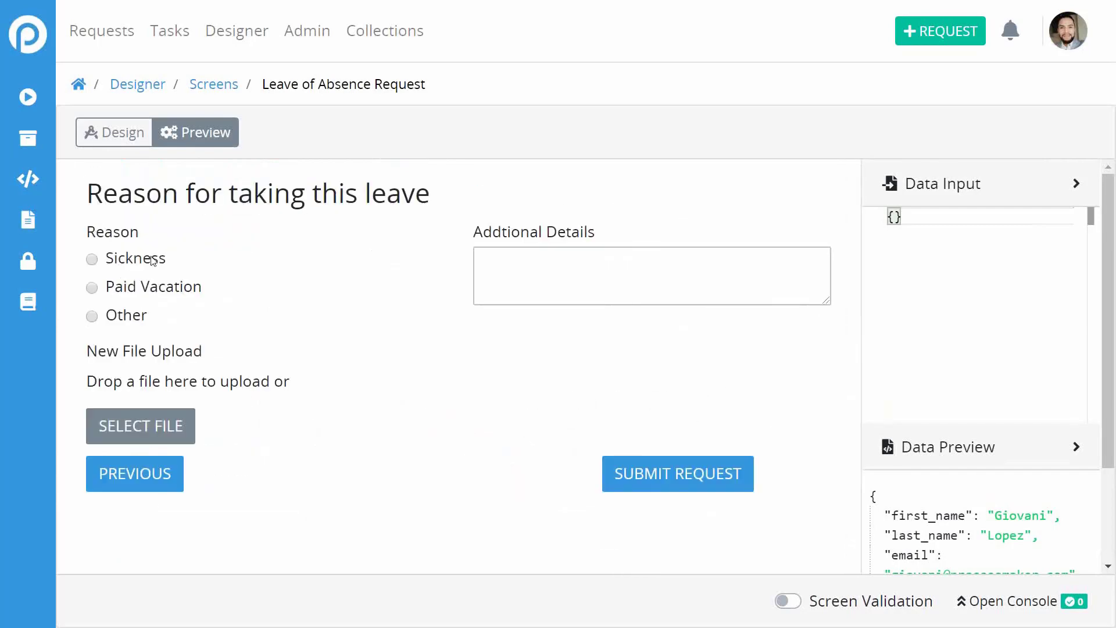
click(134, 291)
click(572, 301)
text(Already )
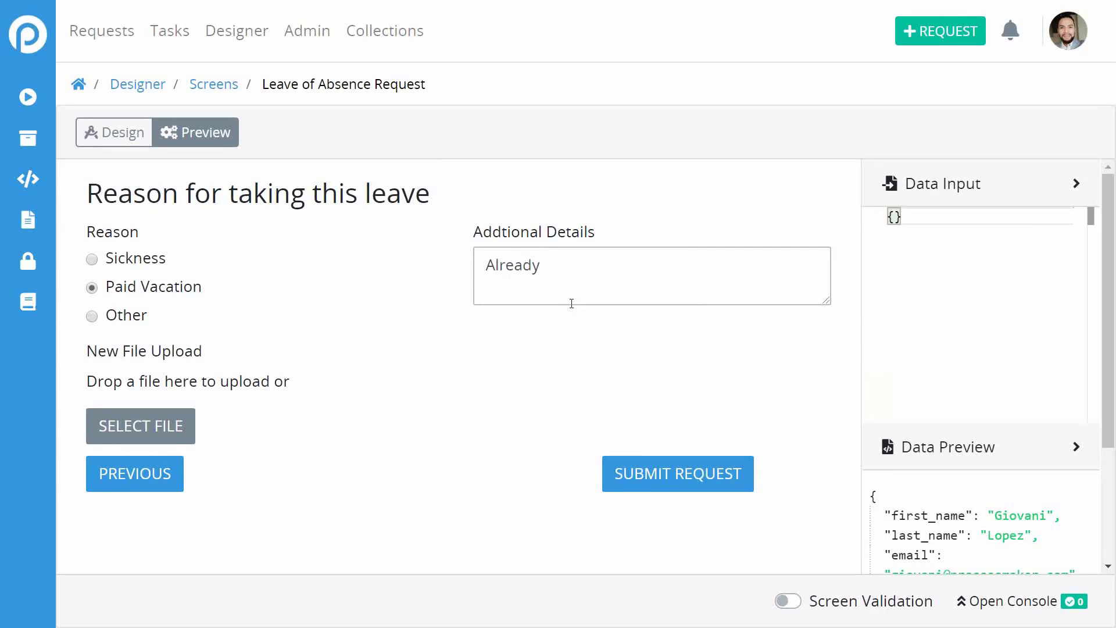
text(approved by my)
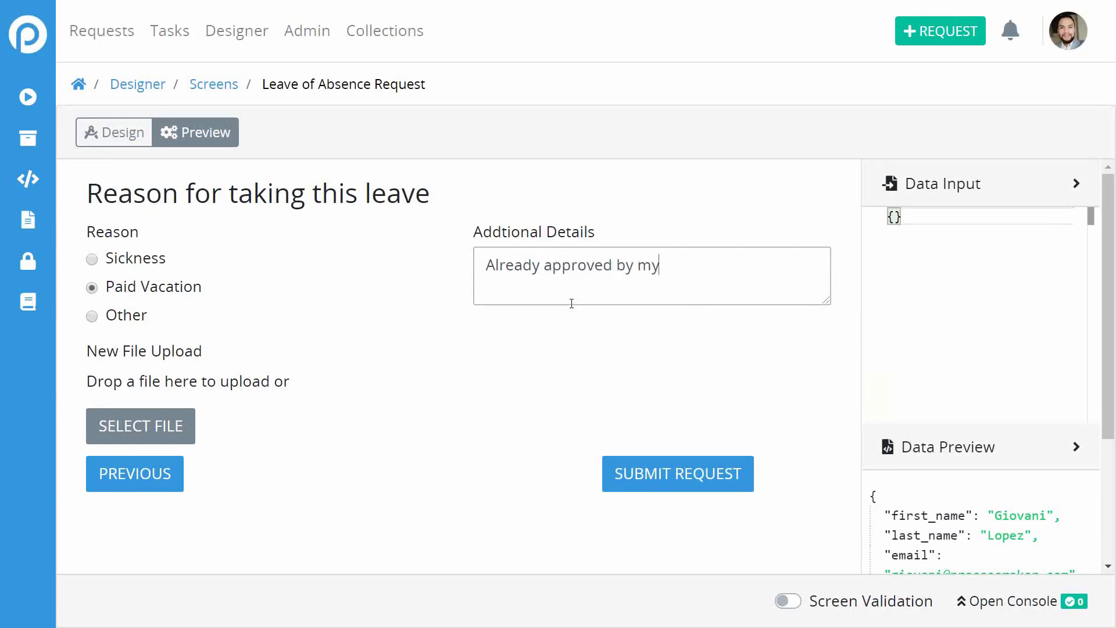
text( supervisor)
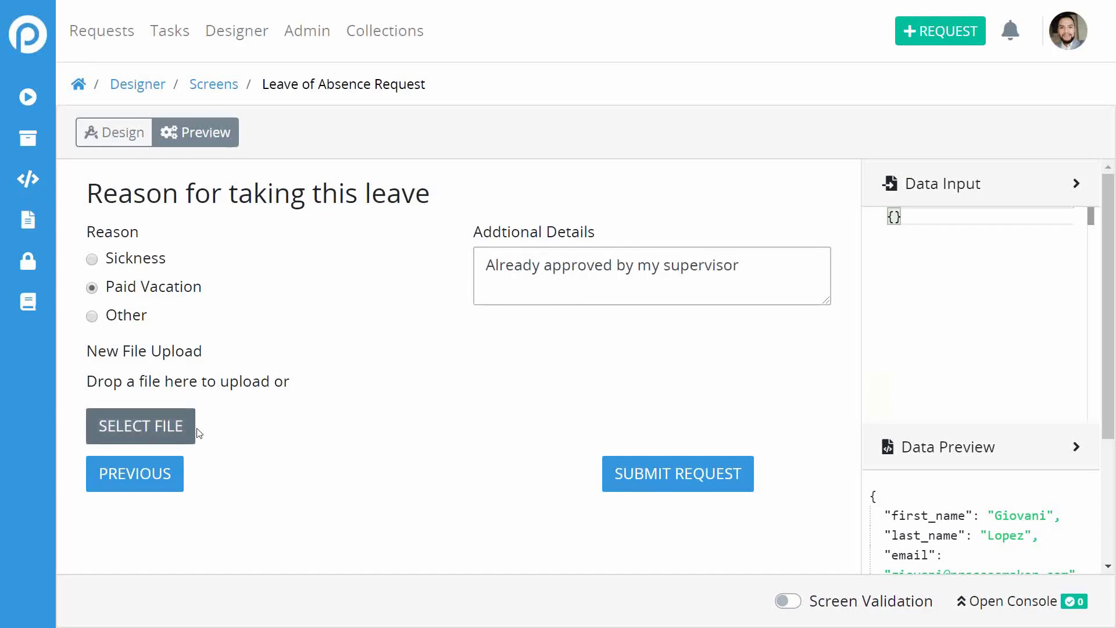
click(702, 485)
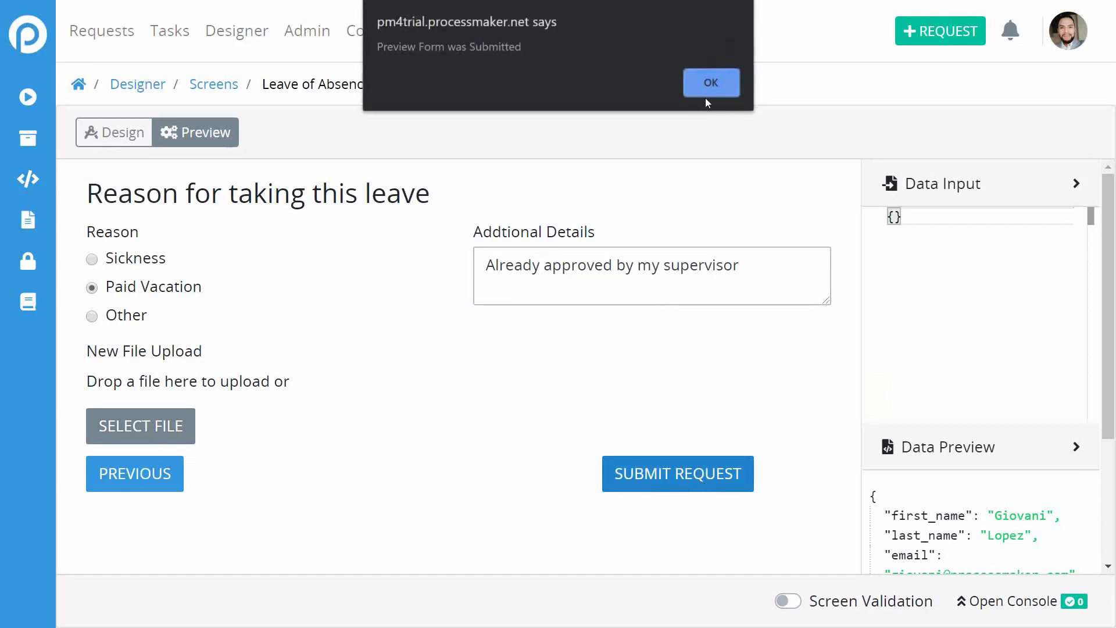
click(711, 86)
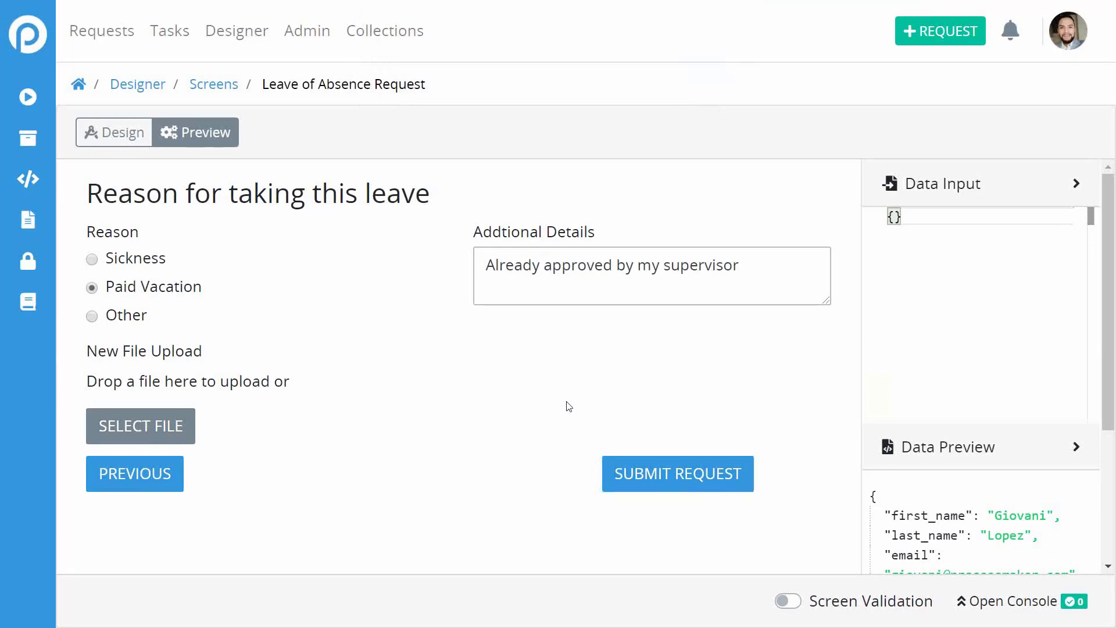
Read through the Data Preview JSON and delete the Additional Details text.
triple_click(649, 263)
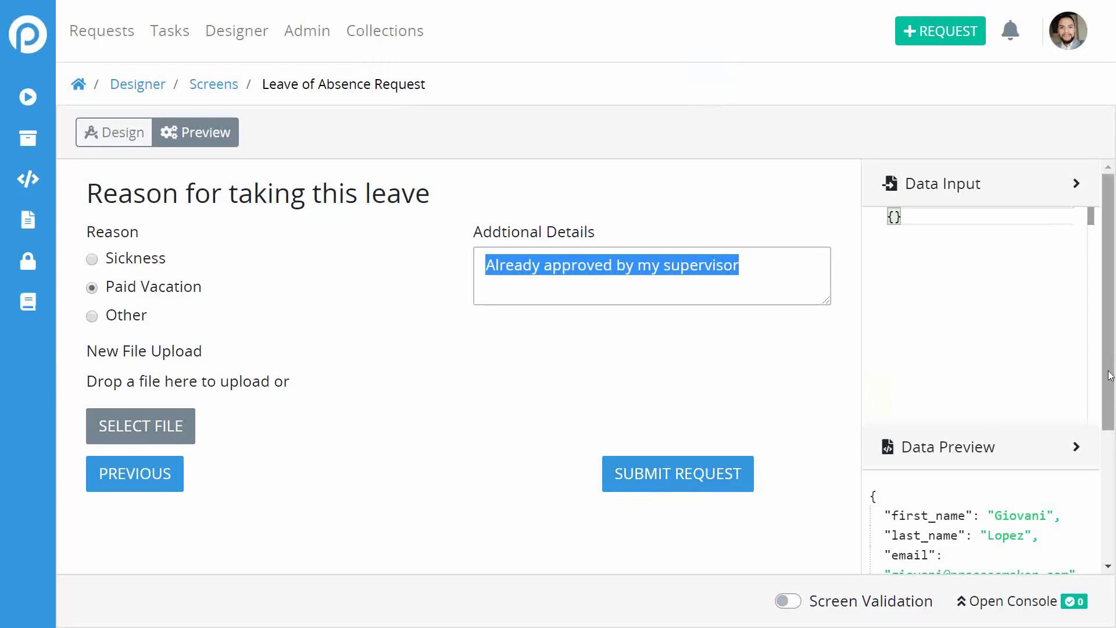
scroll(1111, 375, down, 3)
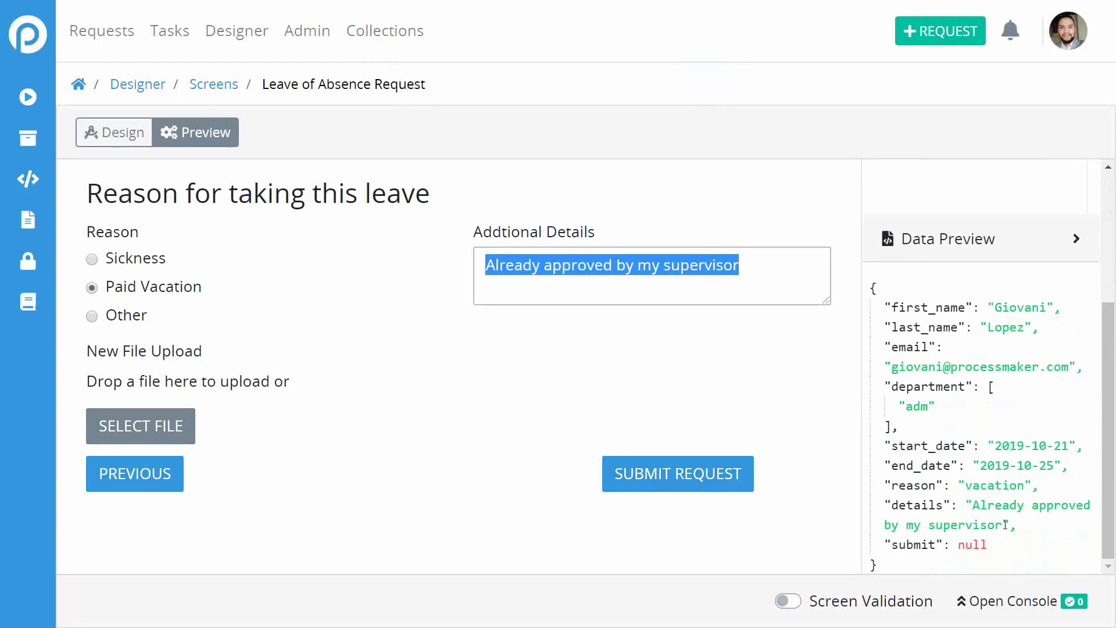
double_click(706, 266)
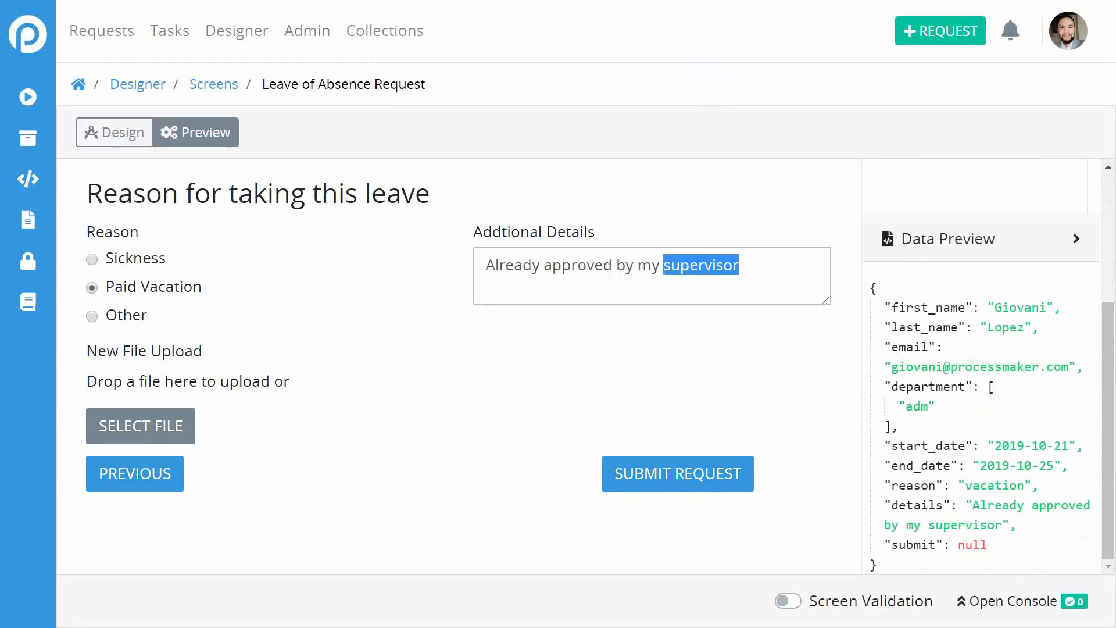
triple_click(706, 266)
key(BackSpace)
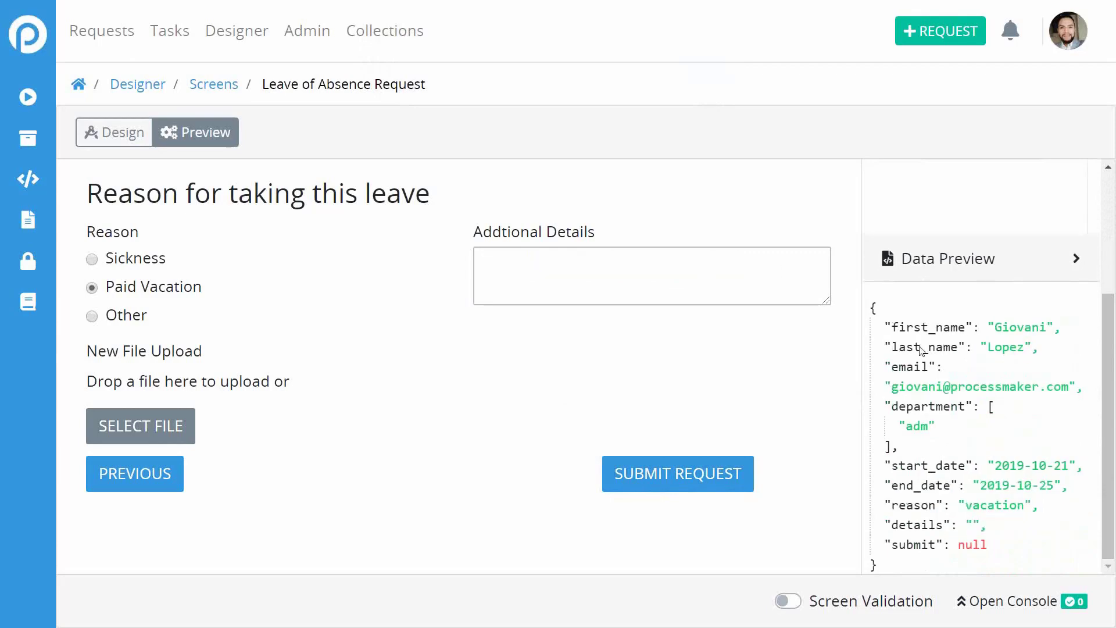
scroll(923, 352, up, 4)
click(906, 221)
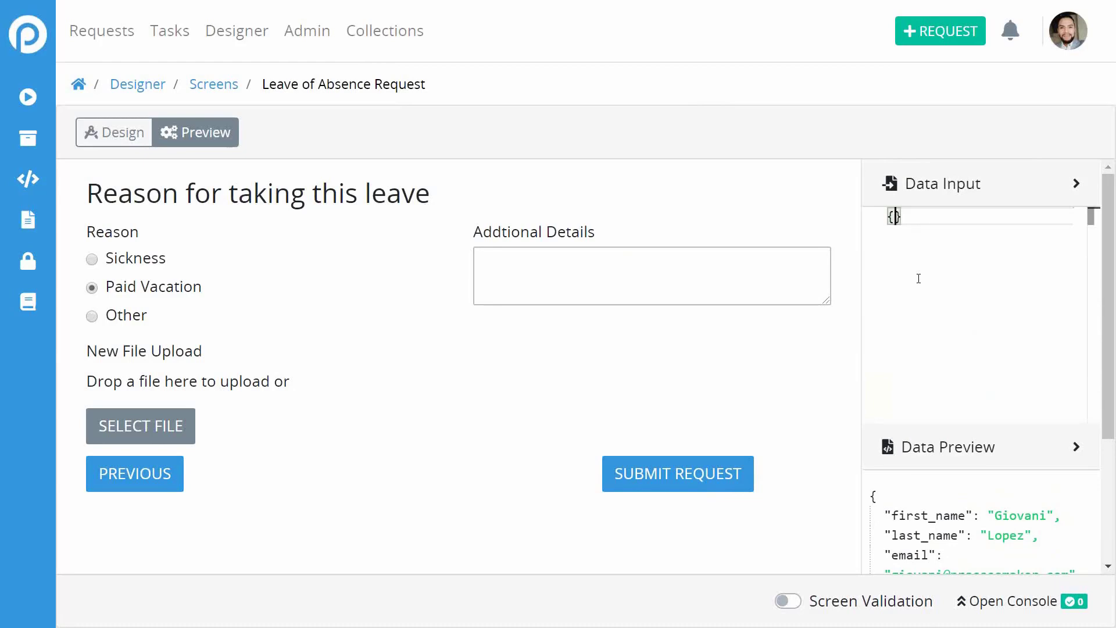
Enter {"details": "Approved"} as sample input and check Additional Details shows Approved.
text("det)
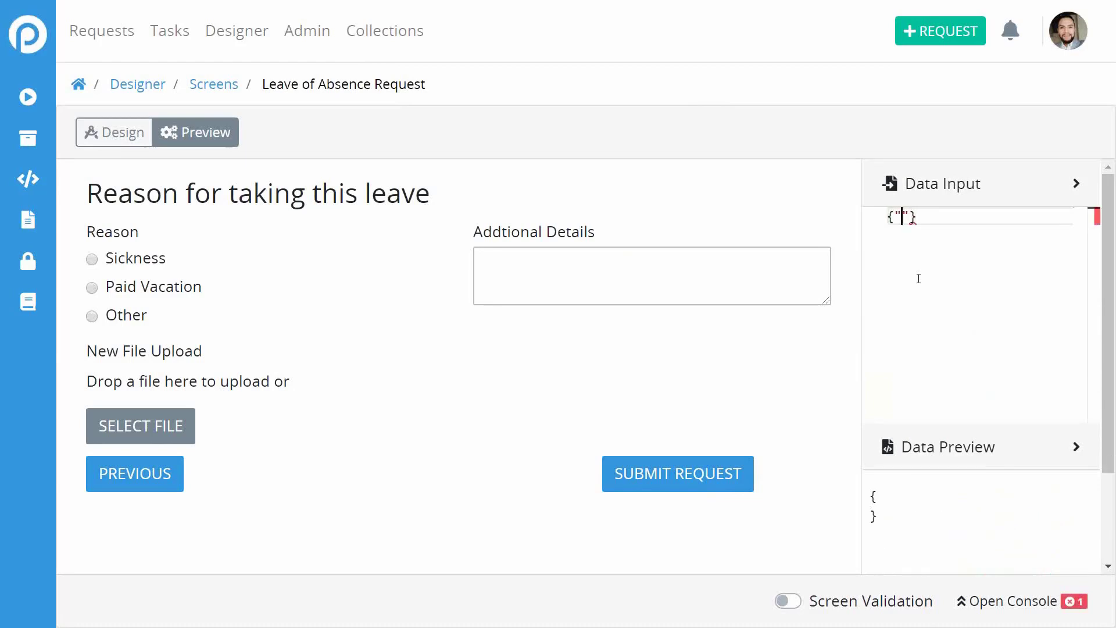
text(ails": )
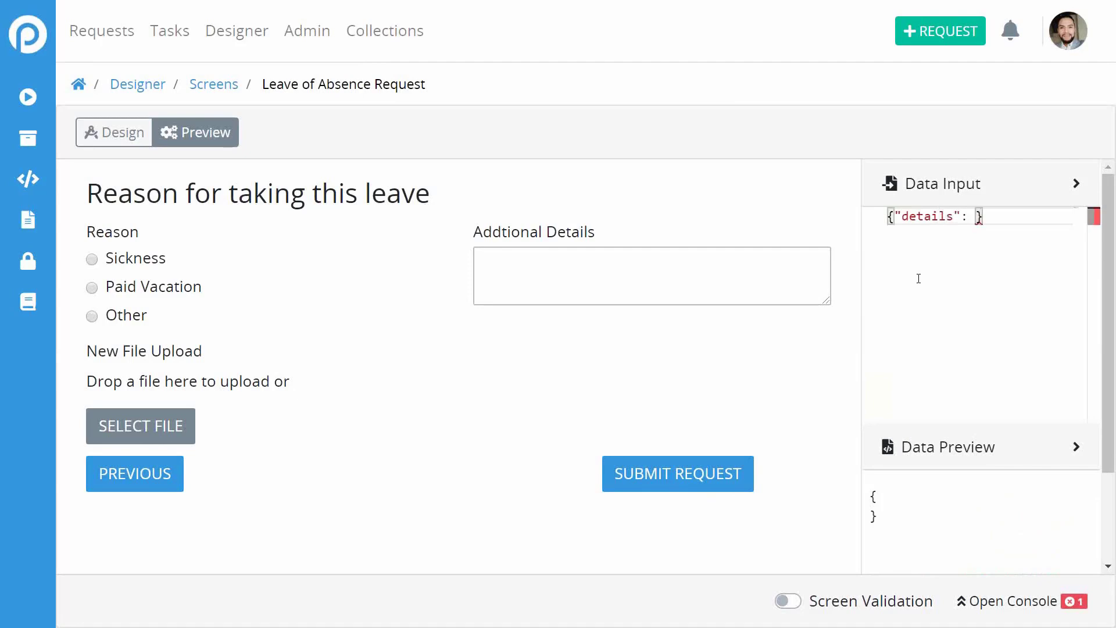
text("Appr)
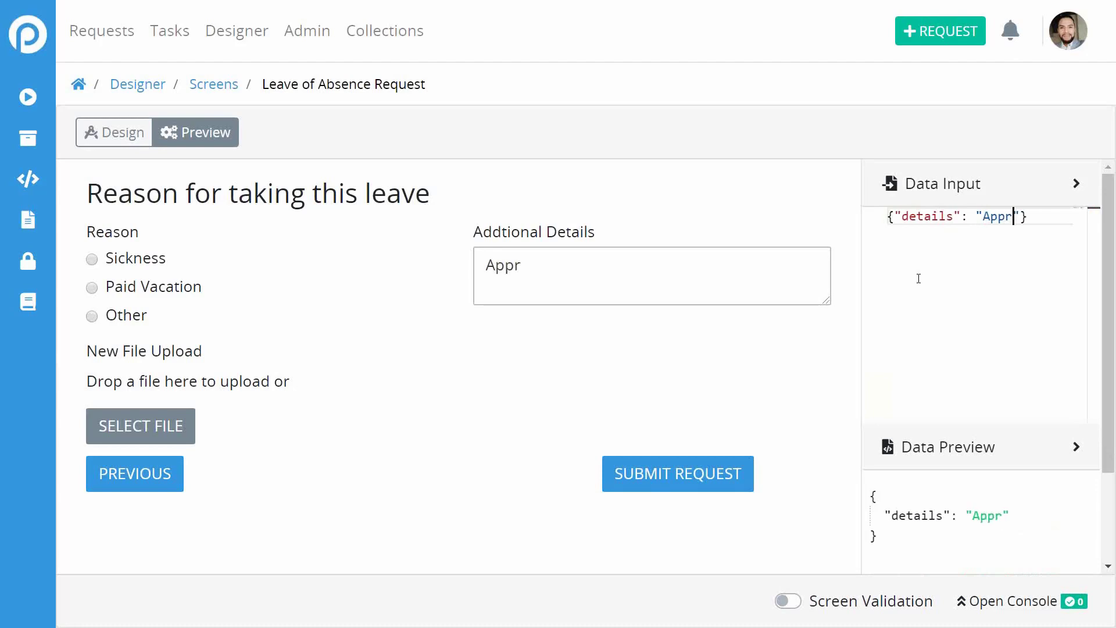
text(oved)
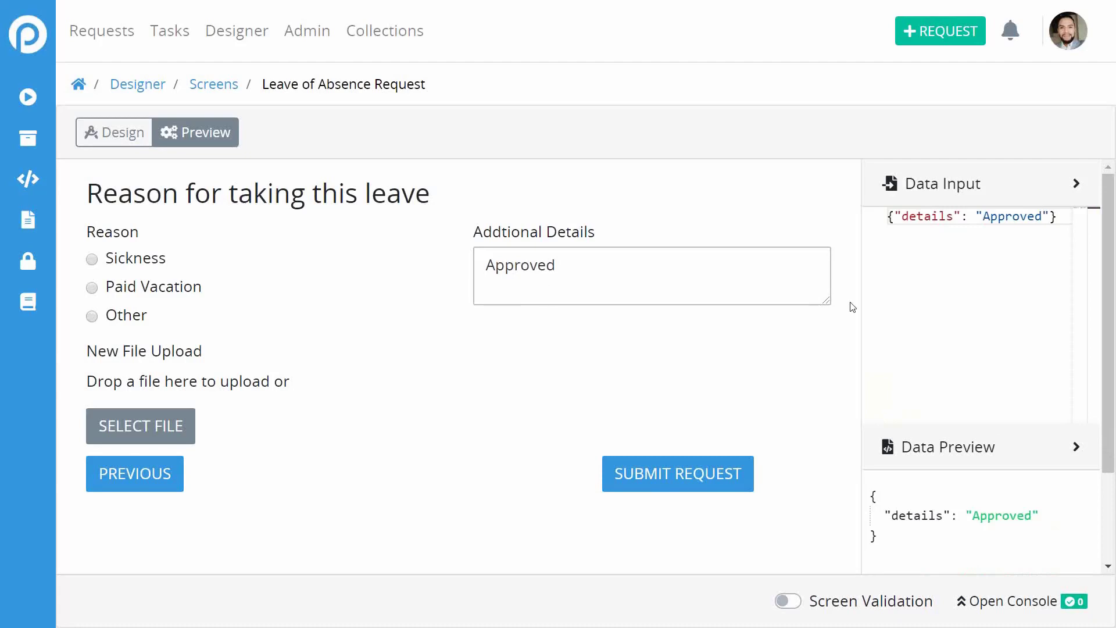
click(678, 261)
In Design, check the Additional Details field's Visibility Rule under Advanced, then save the screen.
click(110, 136)
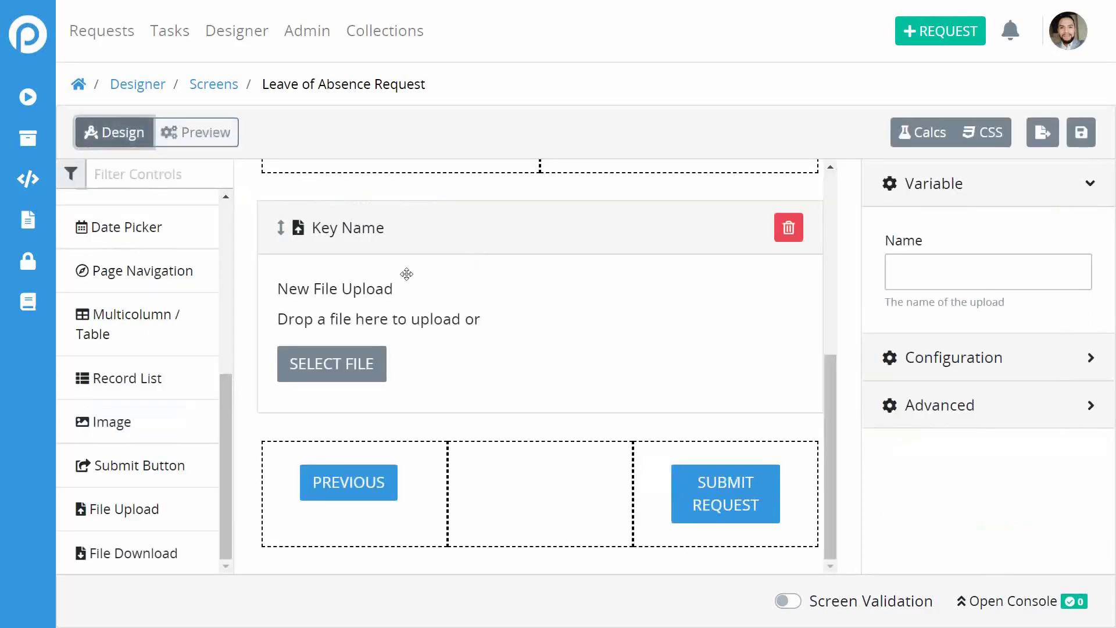
scroll(787, 302, up, 5)
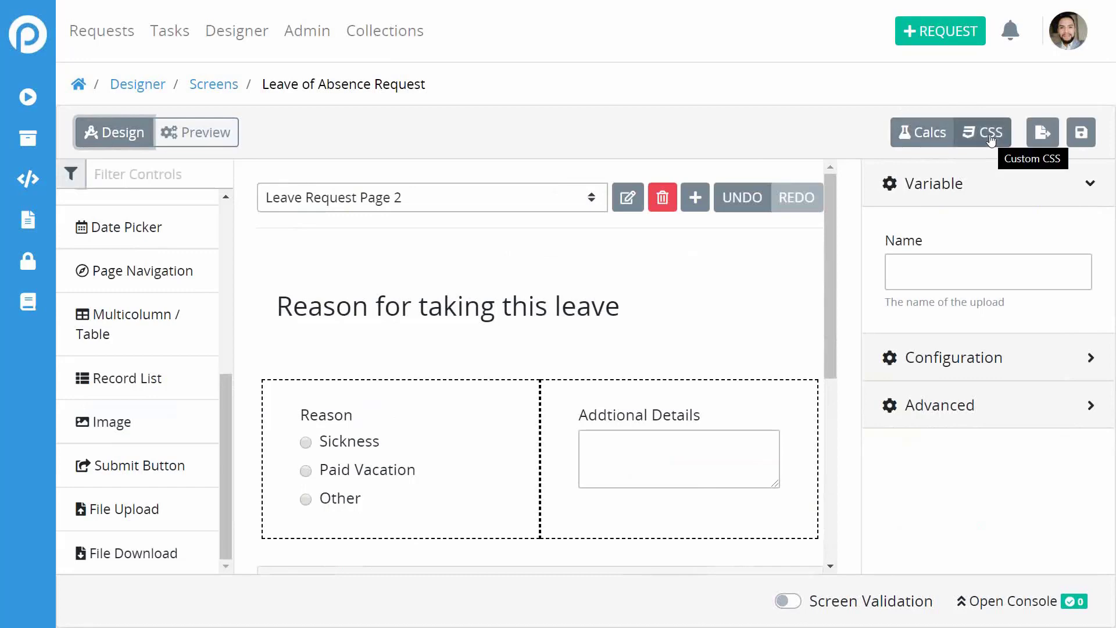
click(709, 417)
scroll(968, 401, down, 5)
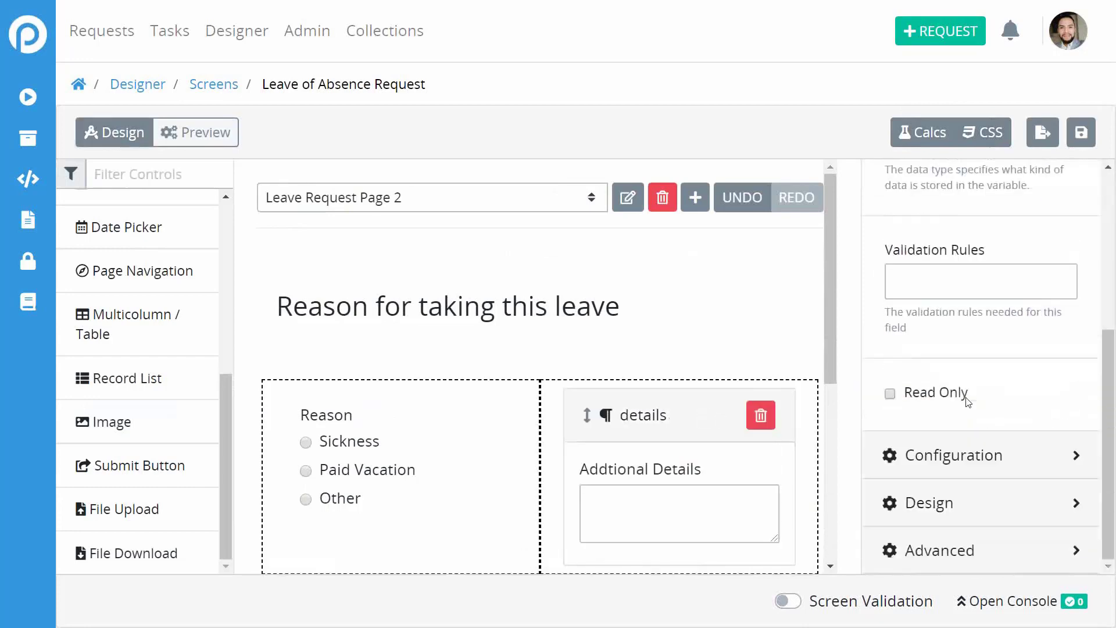
click(946, 549)
scroll(945, 477, down, 1)
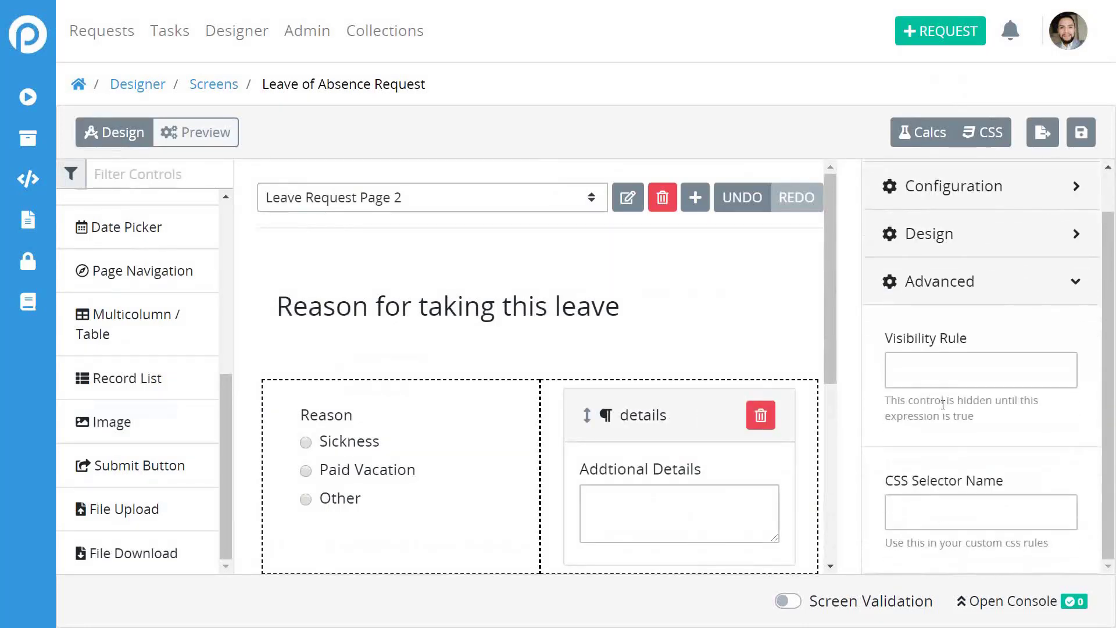
click(968, 372)
click(1082, 133)
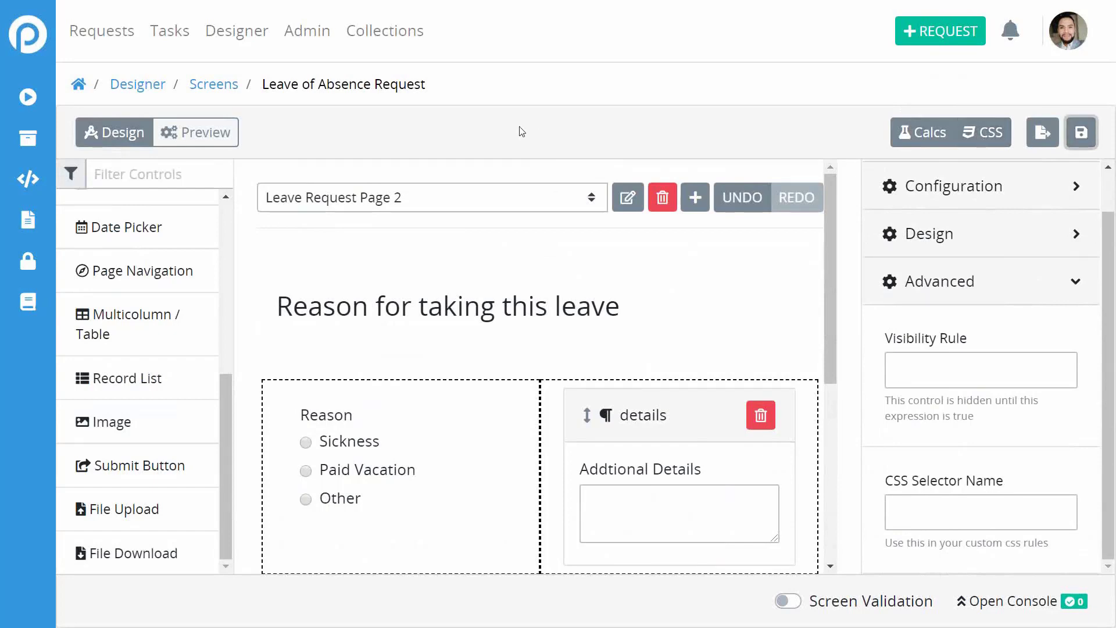